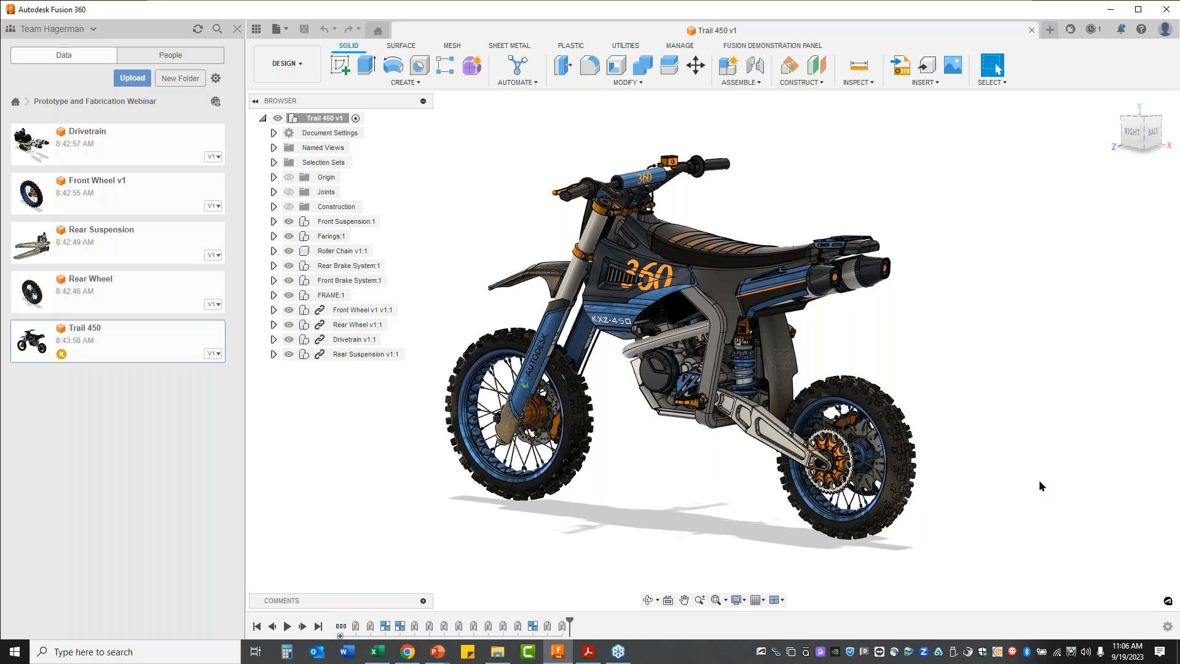
Play the motorcycle's storyboard in the Animation workspace, and return to the Design workspace.
scroll(403, 257, "up", 2)
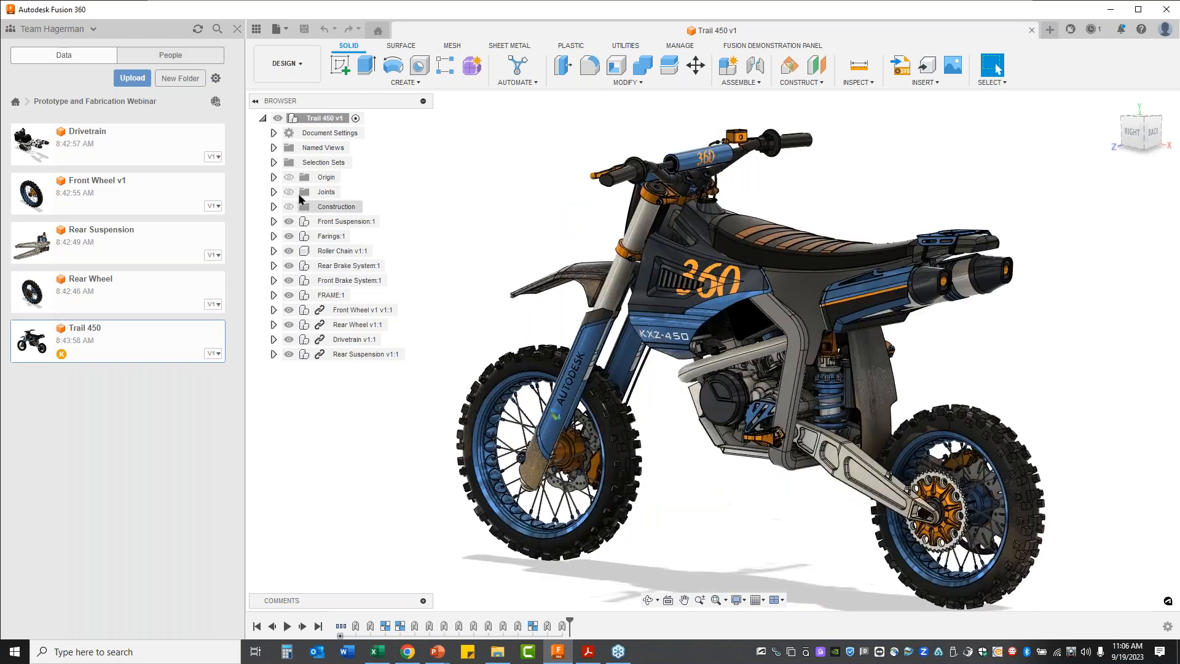
left_click(292, 62)
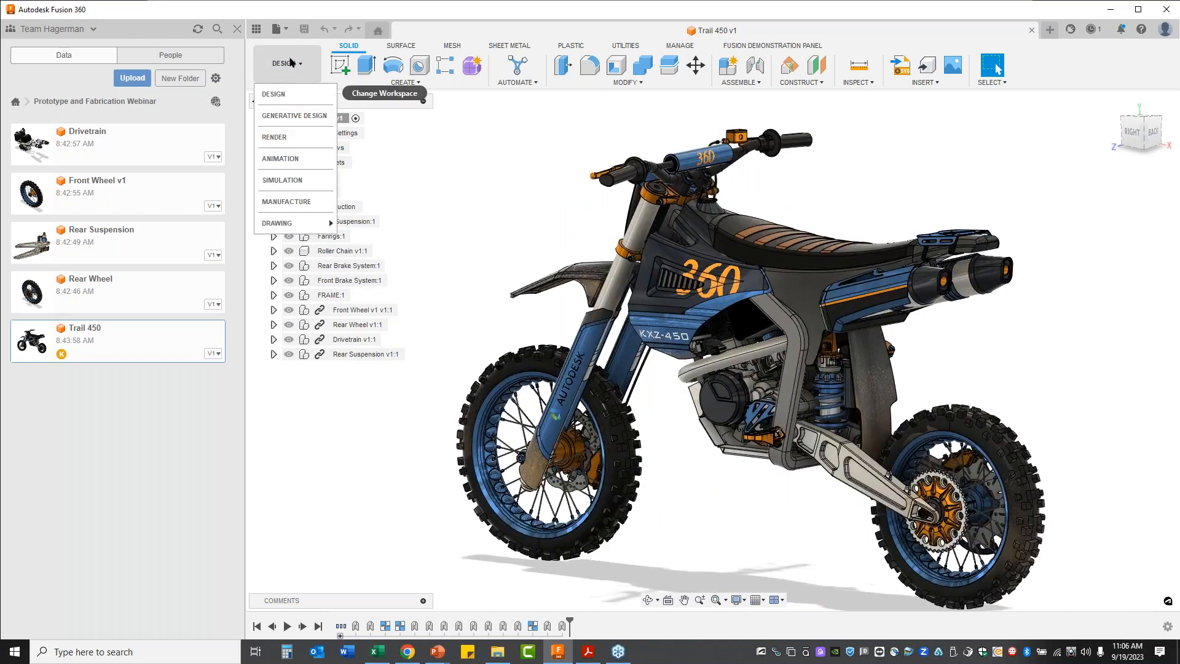
left_click(293, 161)
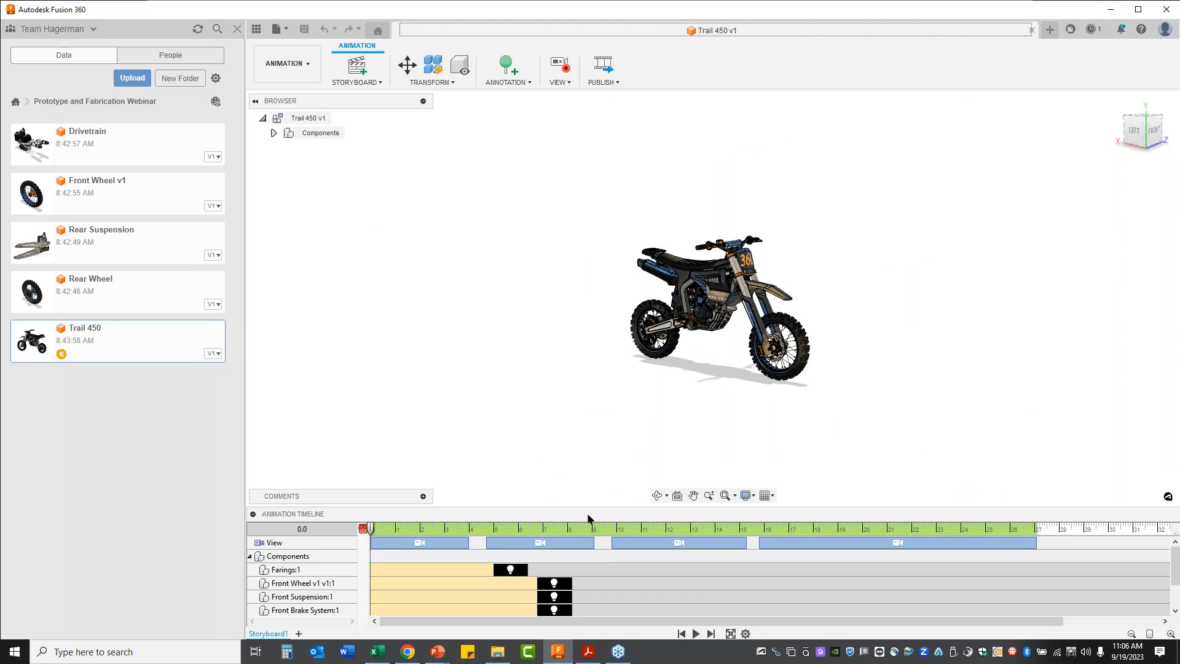
left_click(695, 634)
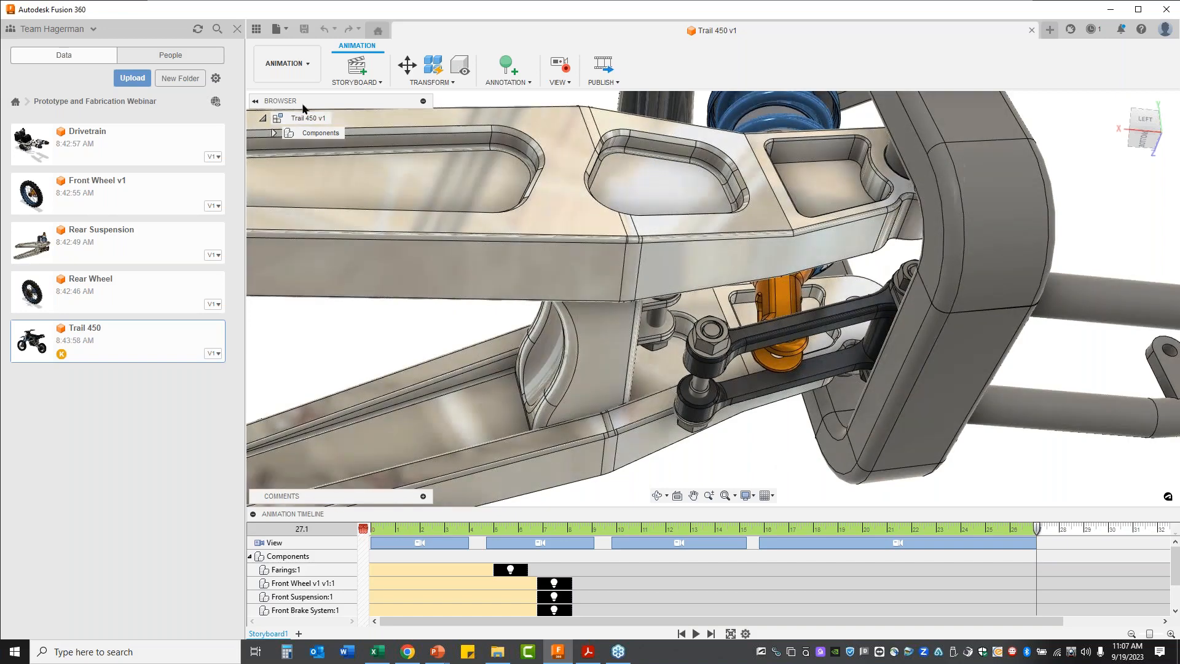
left_click(297, 64)
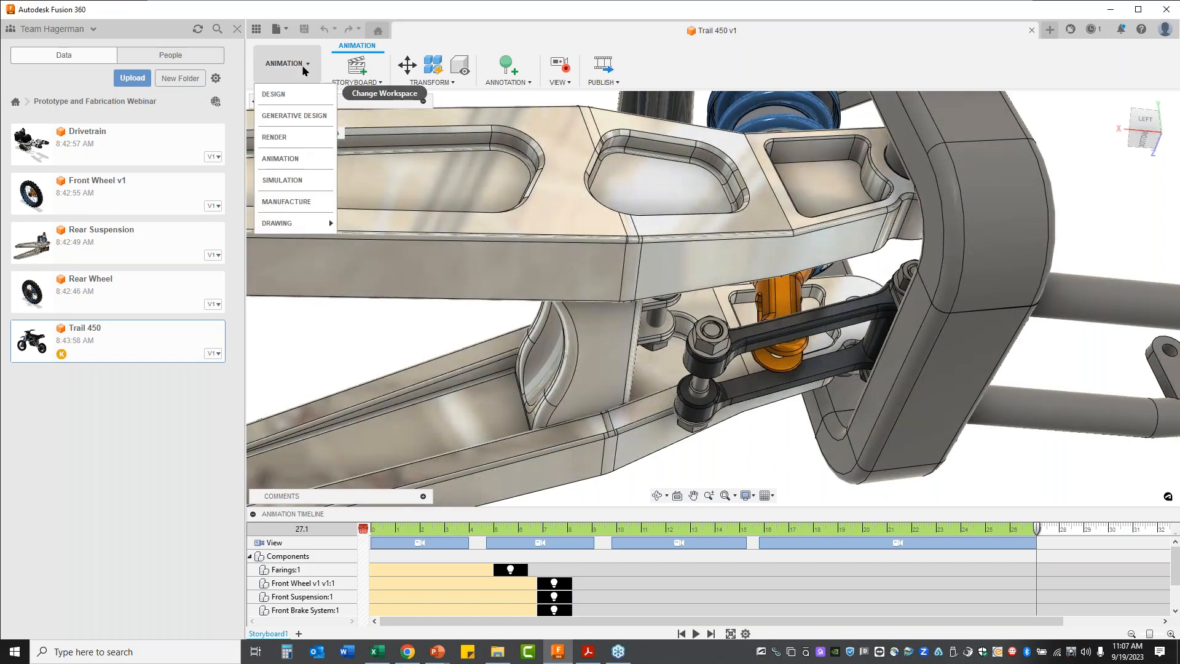
left_click(285, 94)
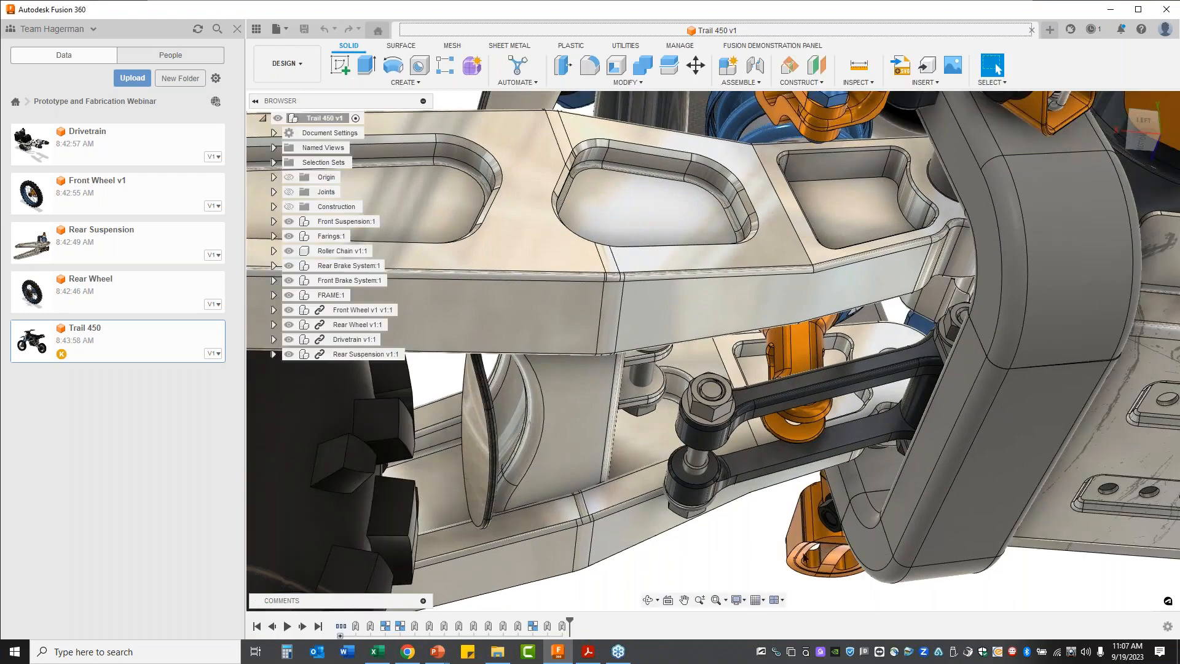
Create an active internal component named Linkage Joint in the Trail 450 assembly.
left_click(728, 65)
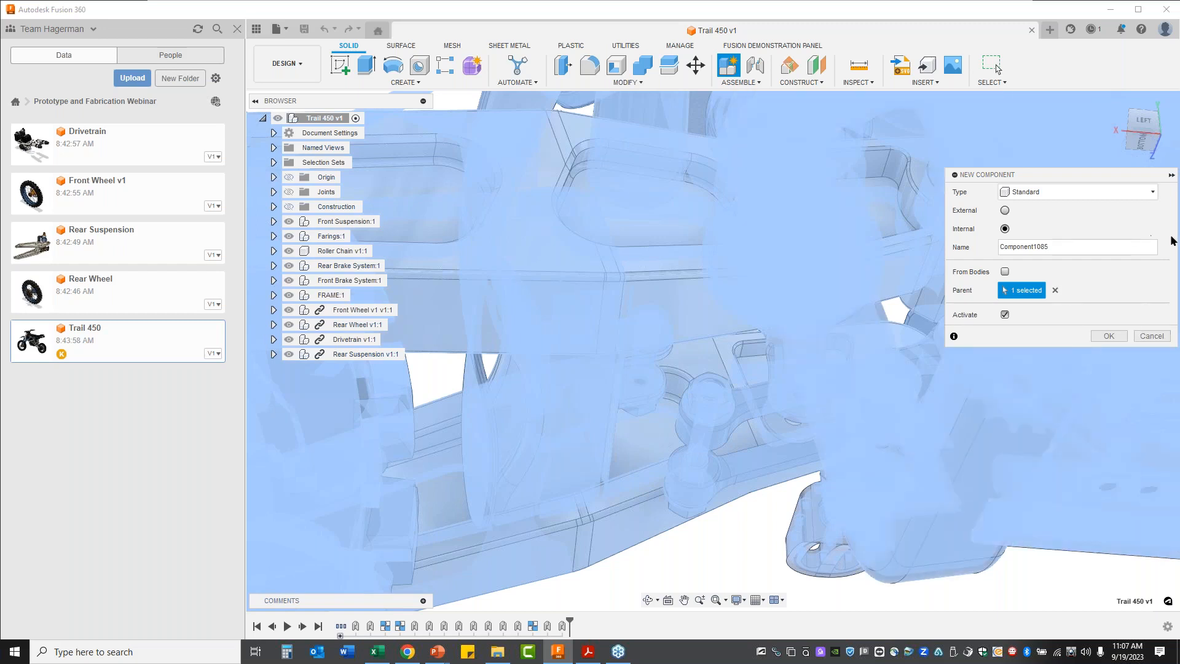
left_click_drag(1079, 244, 989, 245)
key("BackSpace")
left_click(1109, 336)
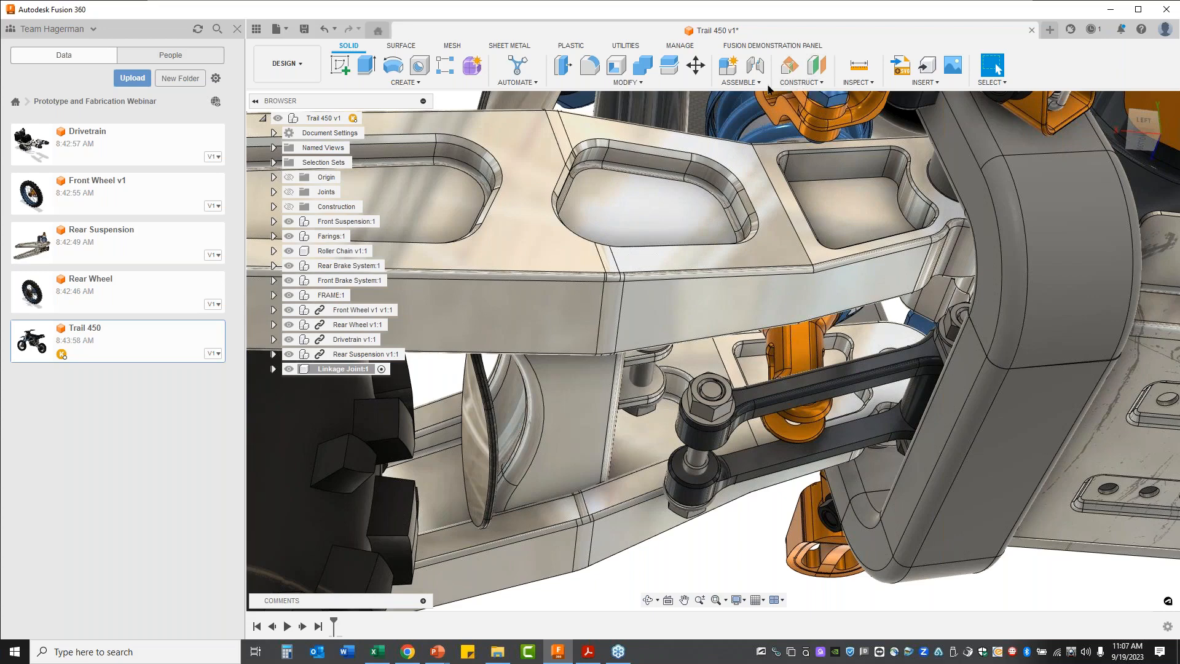
Construct a midplane between the two mounting lugs on the swingarm's cross member in the Trail 450 assembly.
left_click(810, 84)
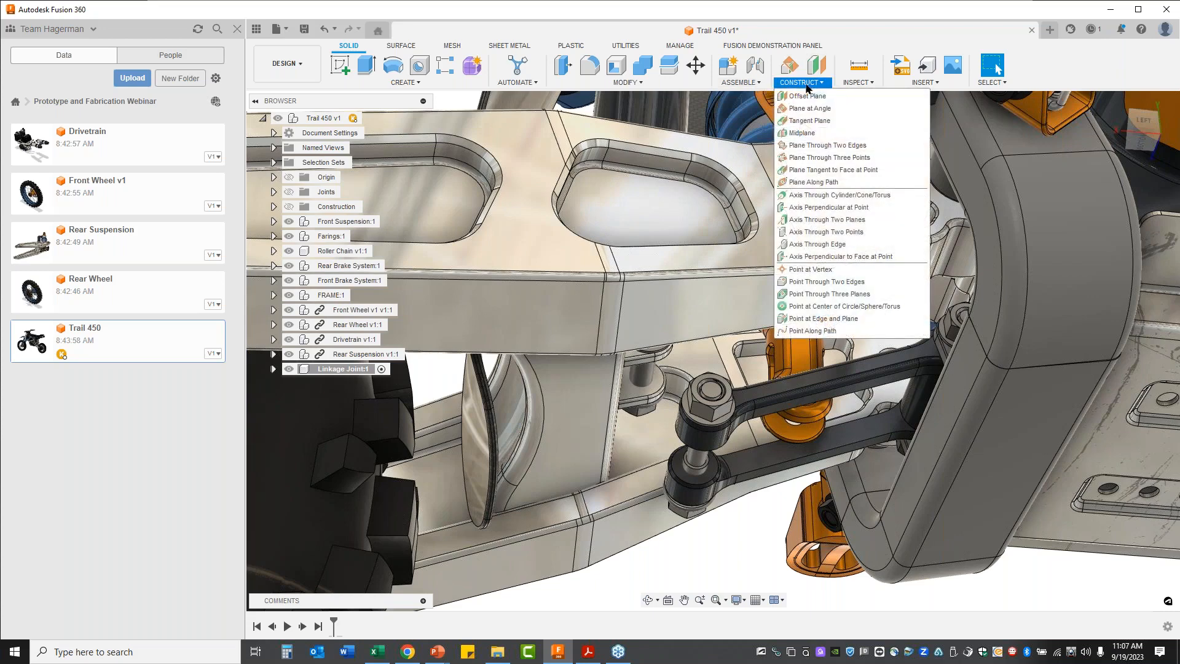
left_click(809, 134)
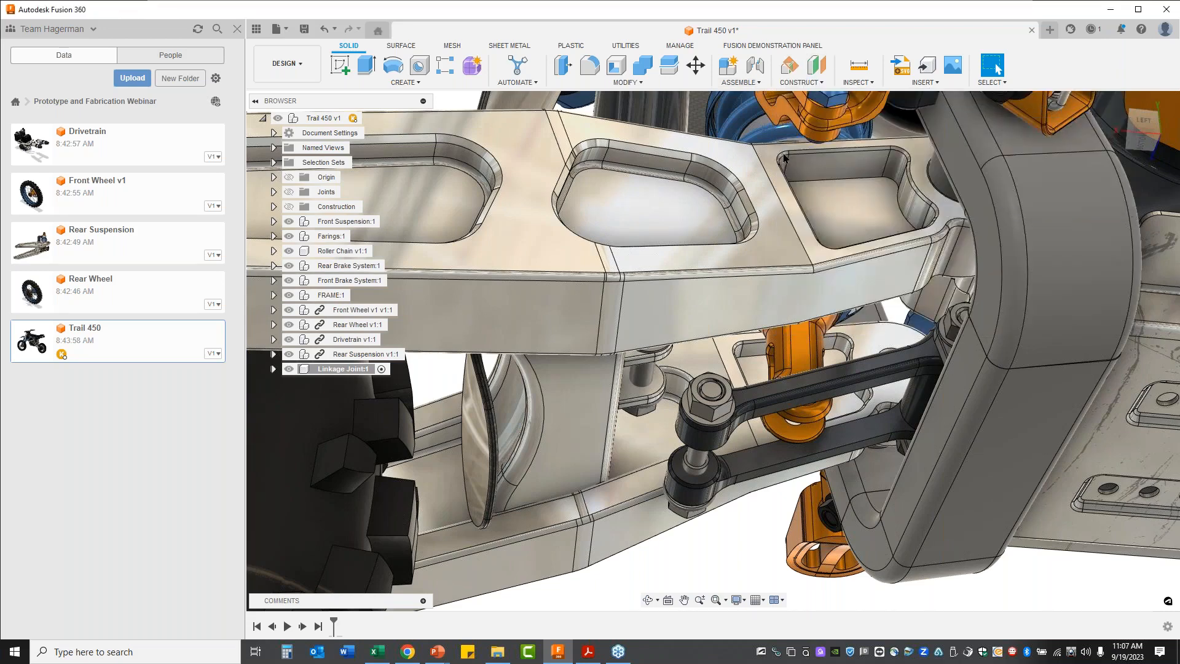
left_click(630, 394)
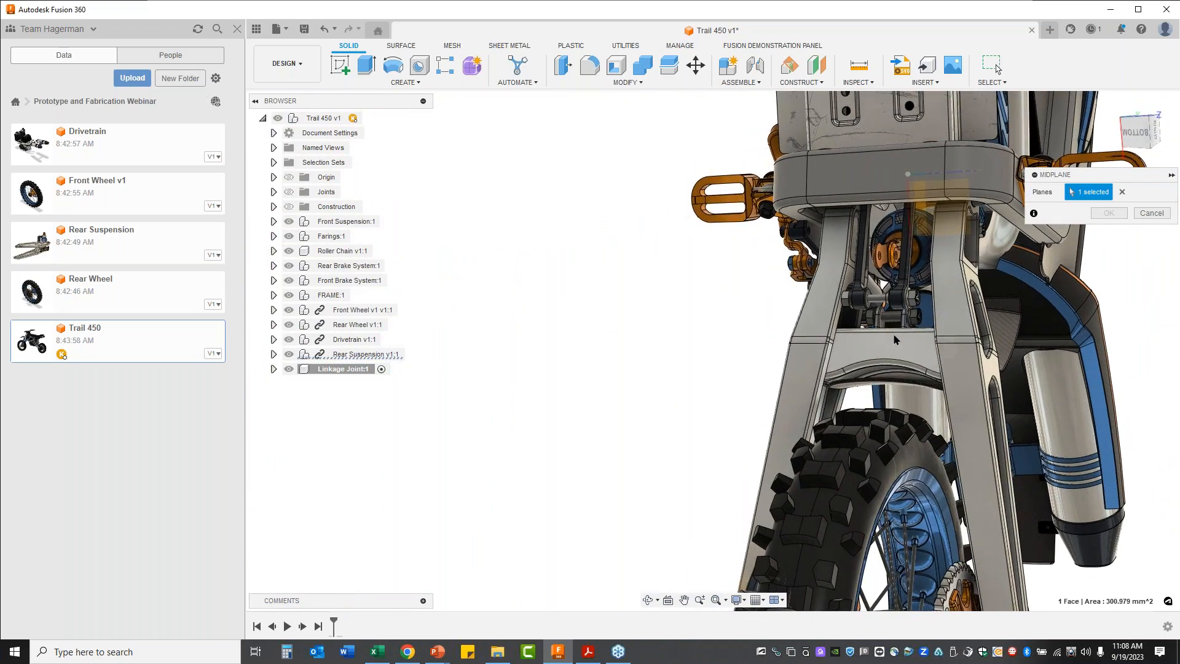
scroll(890, 339, "up", 5)
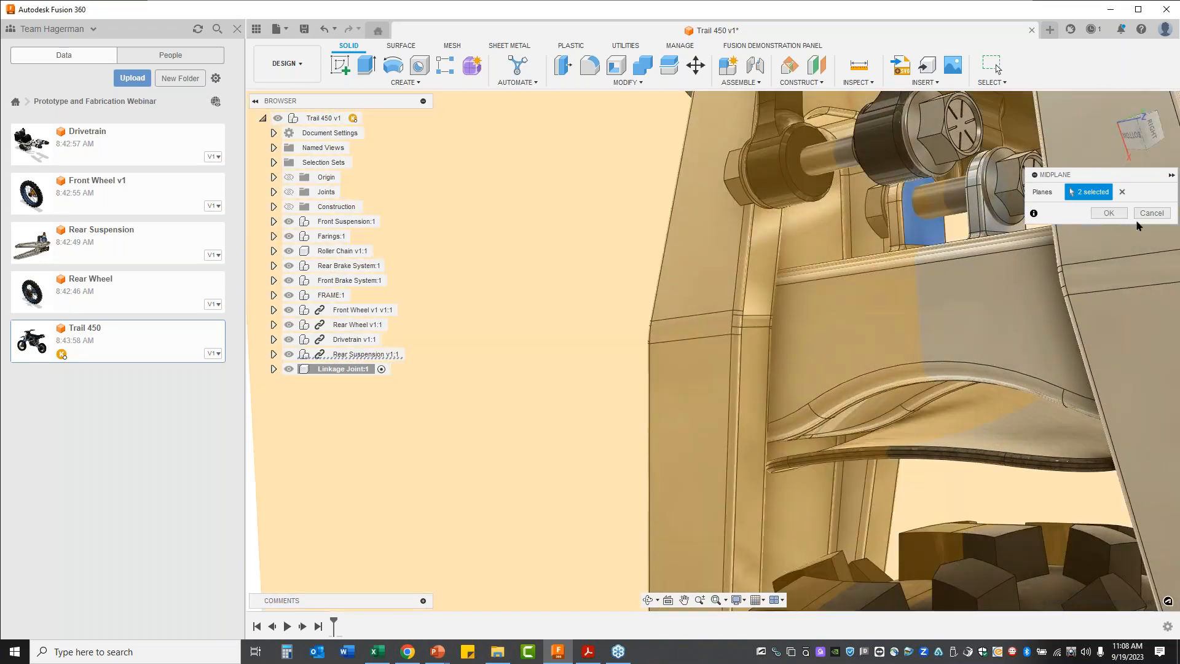
left_click(1109, 212)
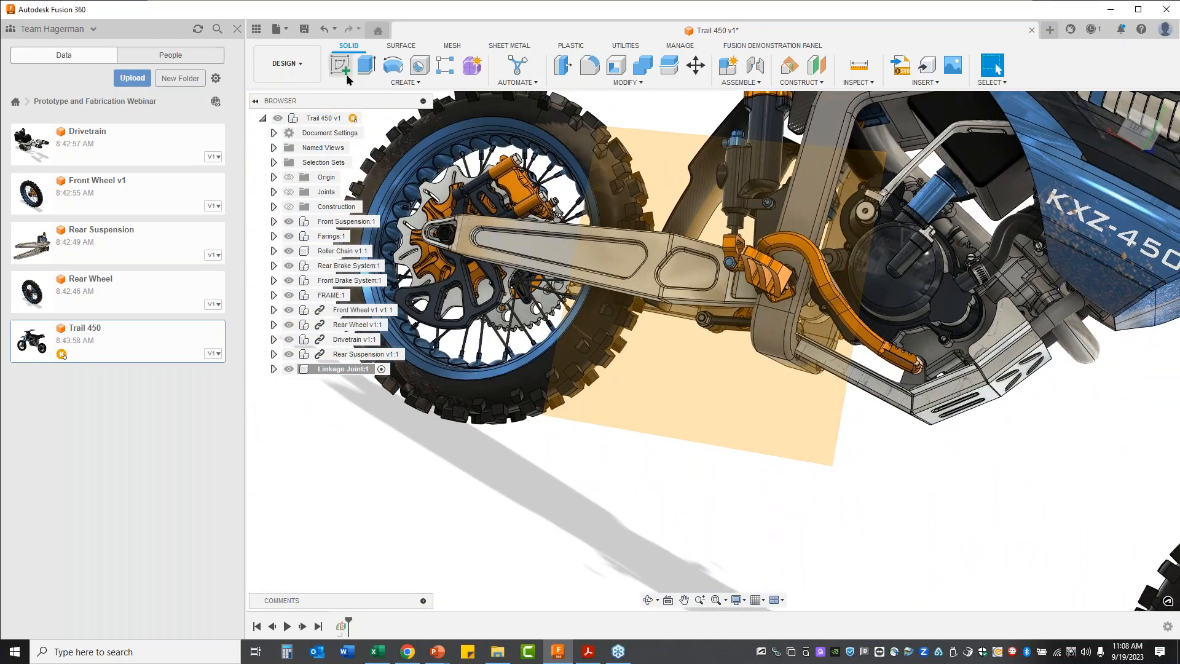
Start a sketch on the midplane, and undo the sketch, the midplane and the Linkage Joint component.
left_click(344, 72)
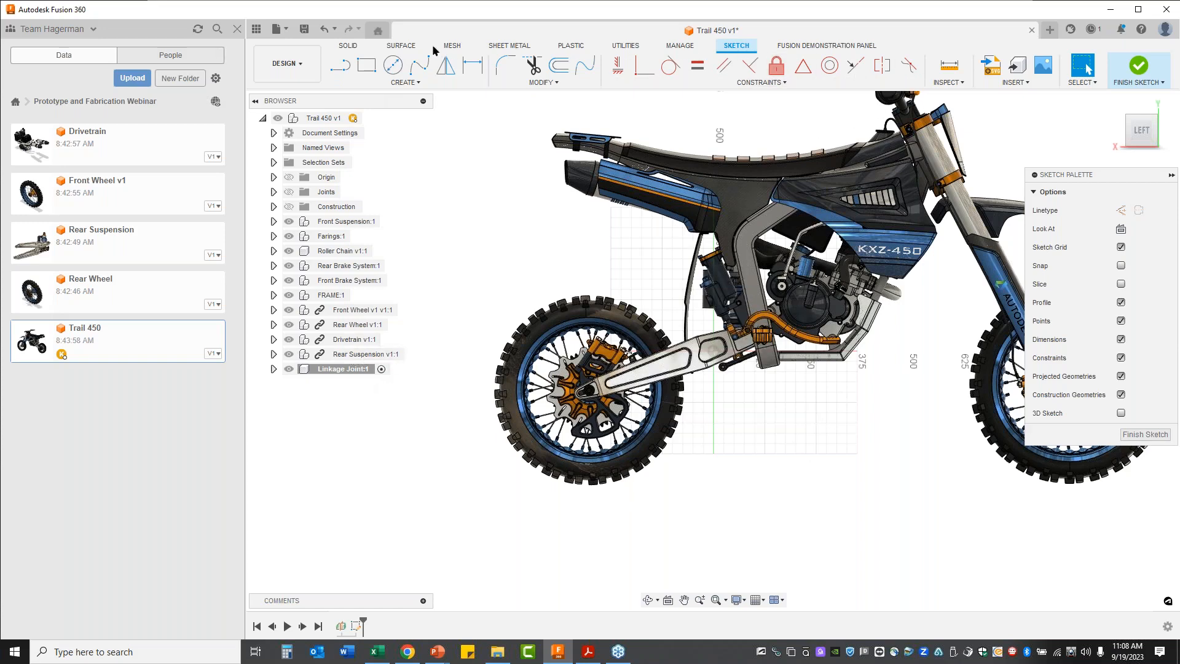
left_click(325, 30)
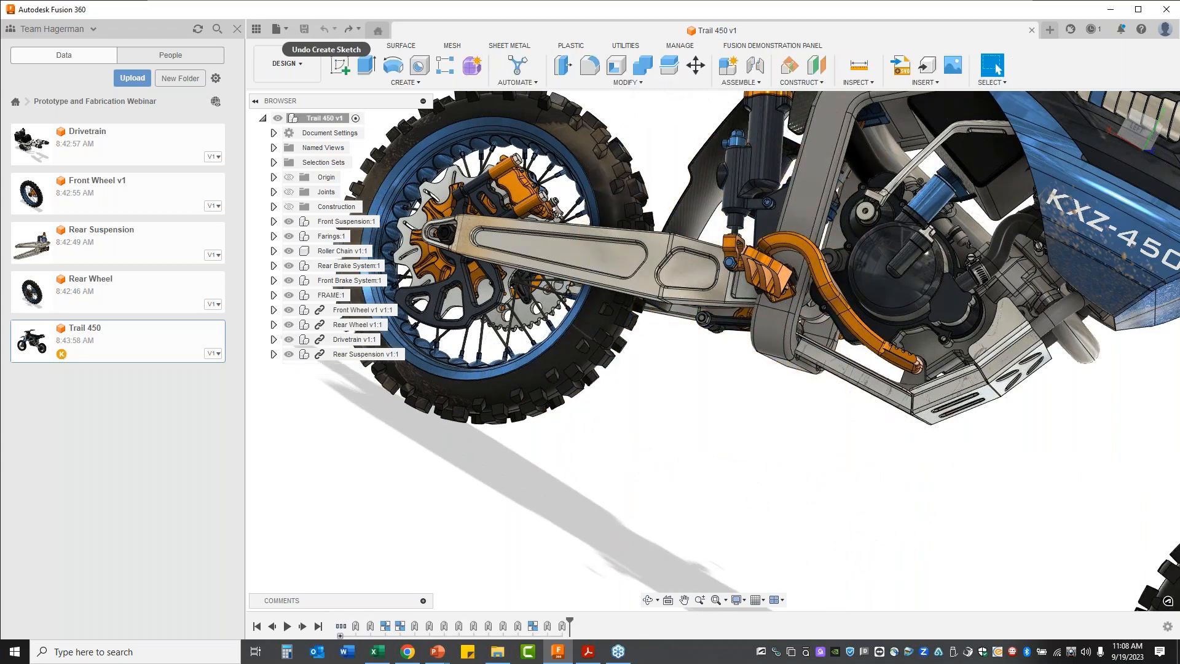
Open the linked Rear Suspension component as its own design.
left_click(346, 355)
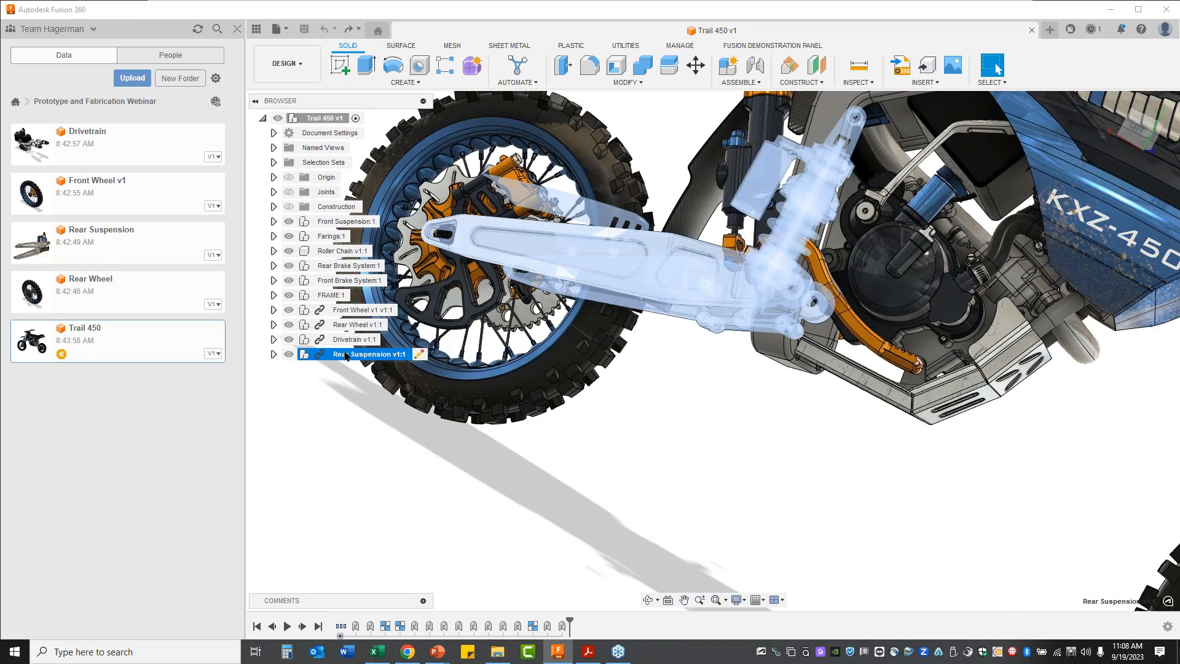
right_click(345, 356)
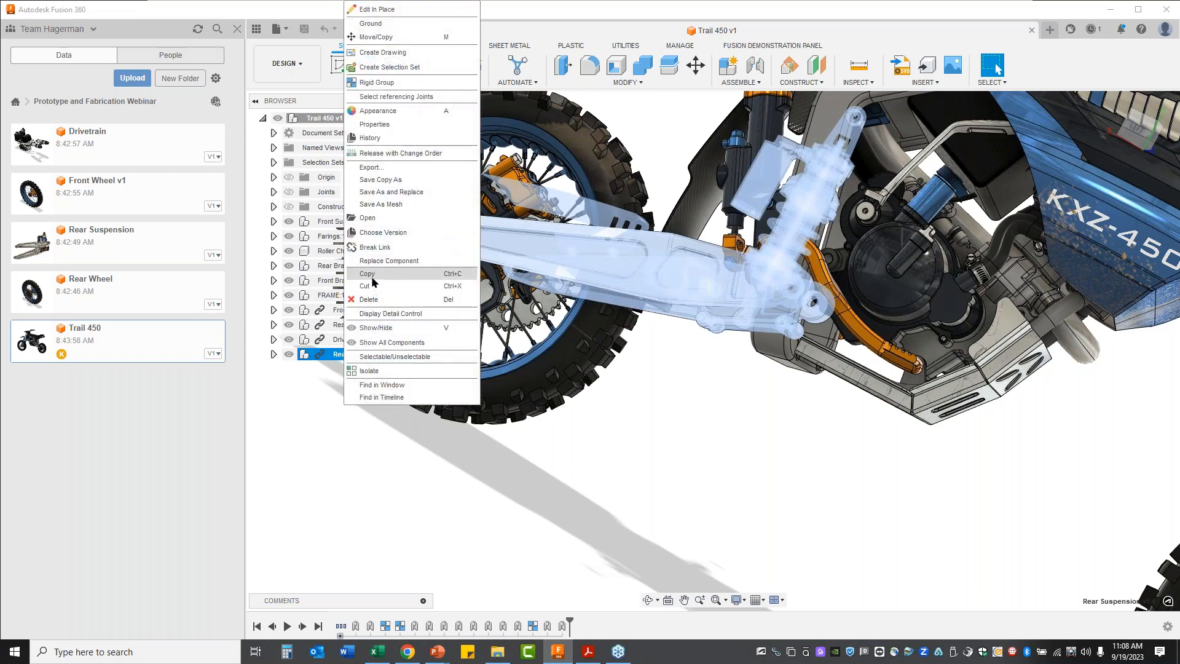
left_click(369, 219)
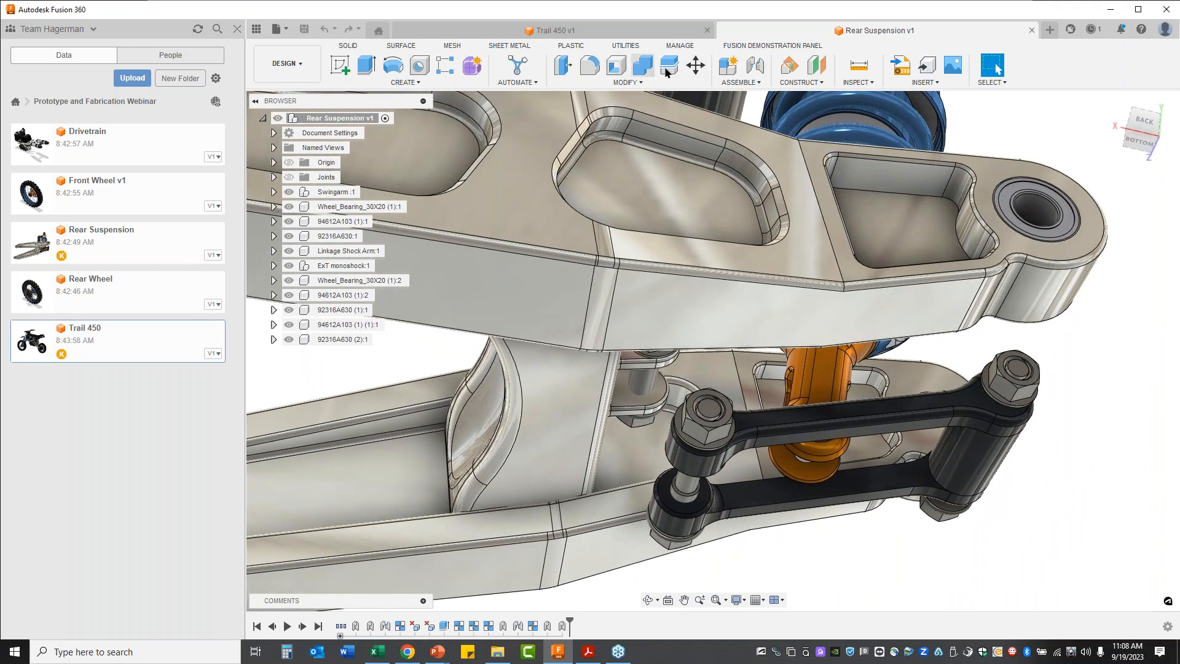
Create an active internal component named Linkage Joint in the Rear Suspension design.
left_click(755, 66)
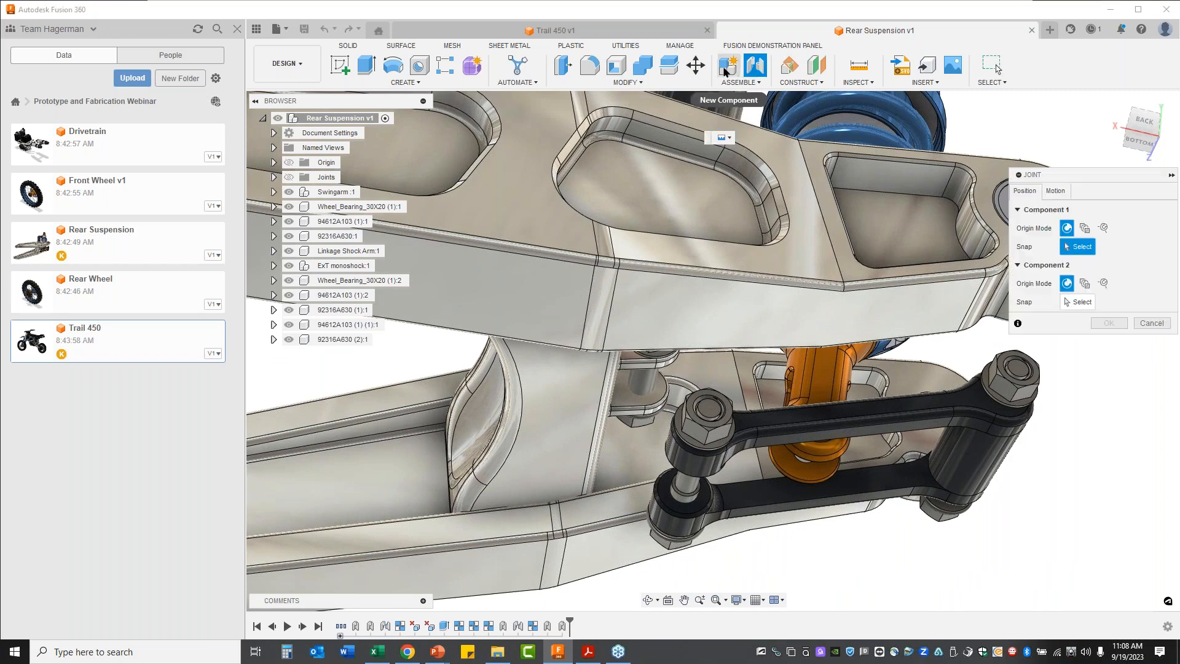
left_click(1149, 324)
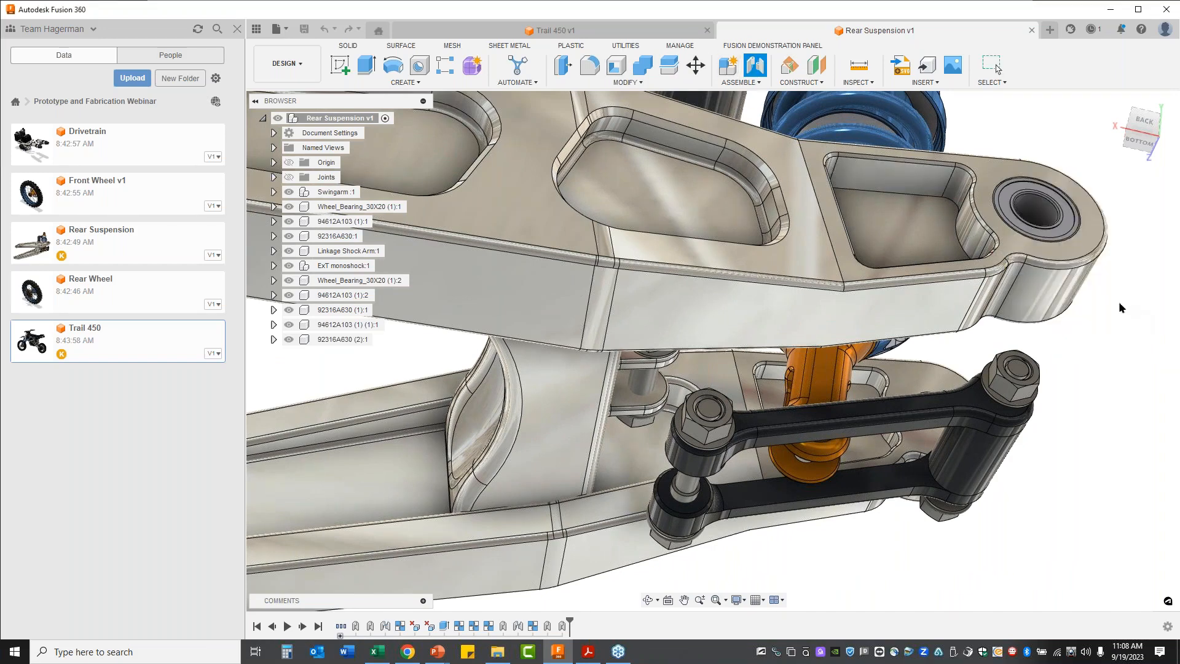
left_click(729, 64)
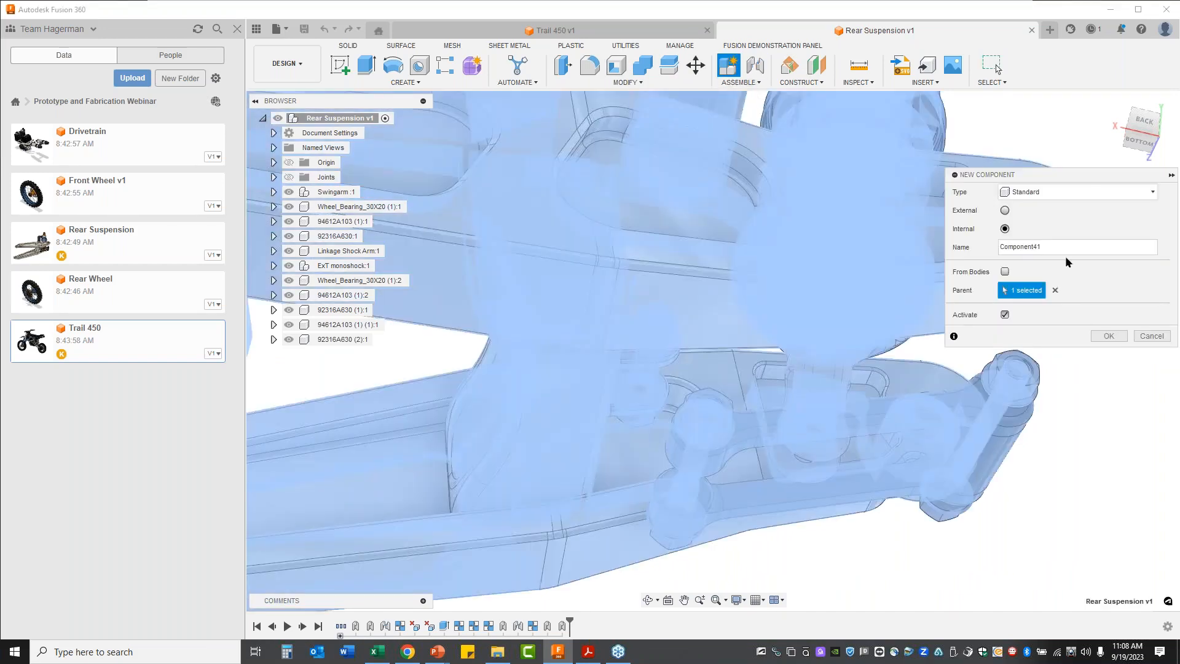
type("L")
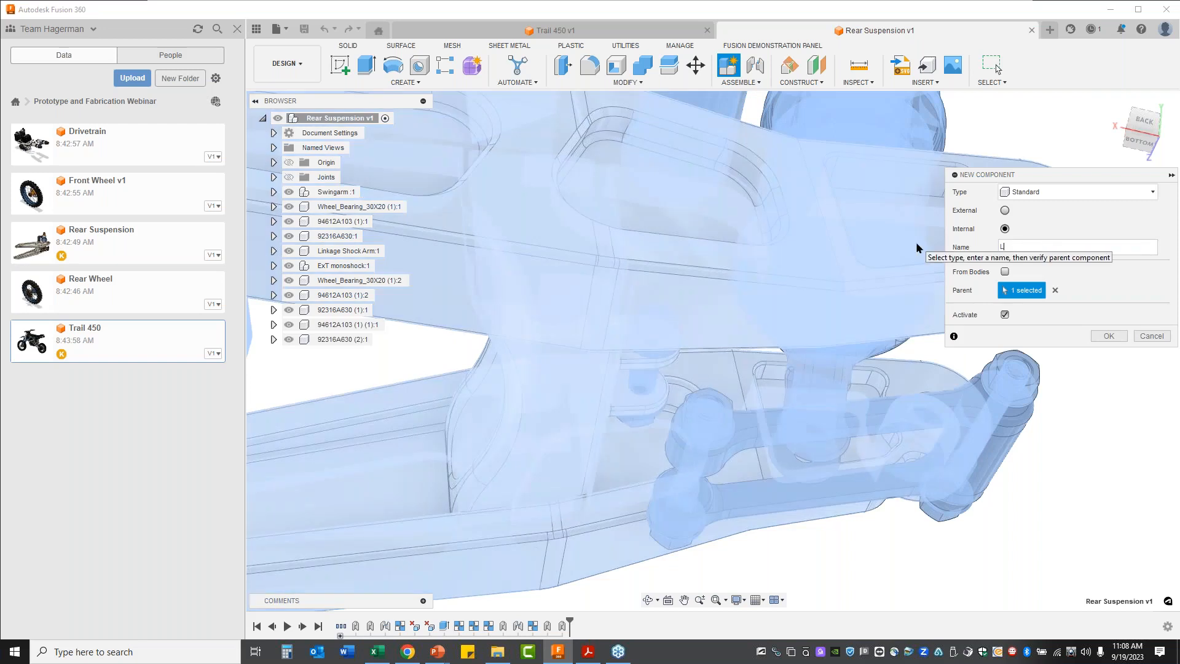
type("inkage Joint")
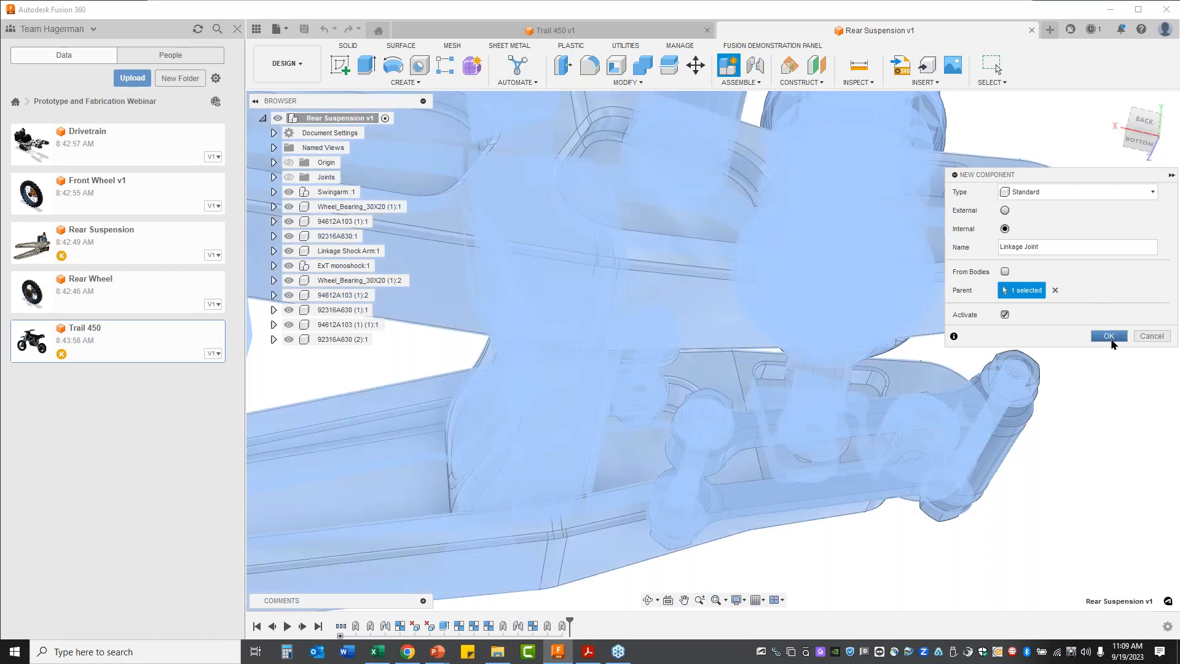
left_click(1109, 337)
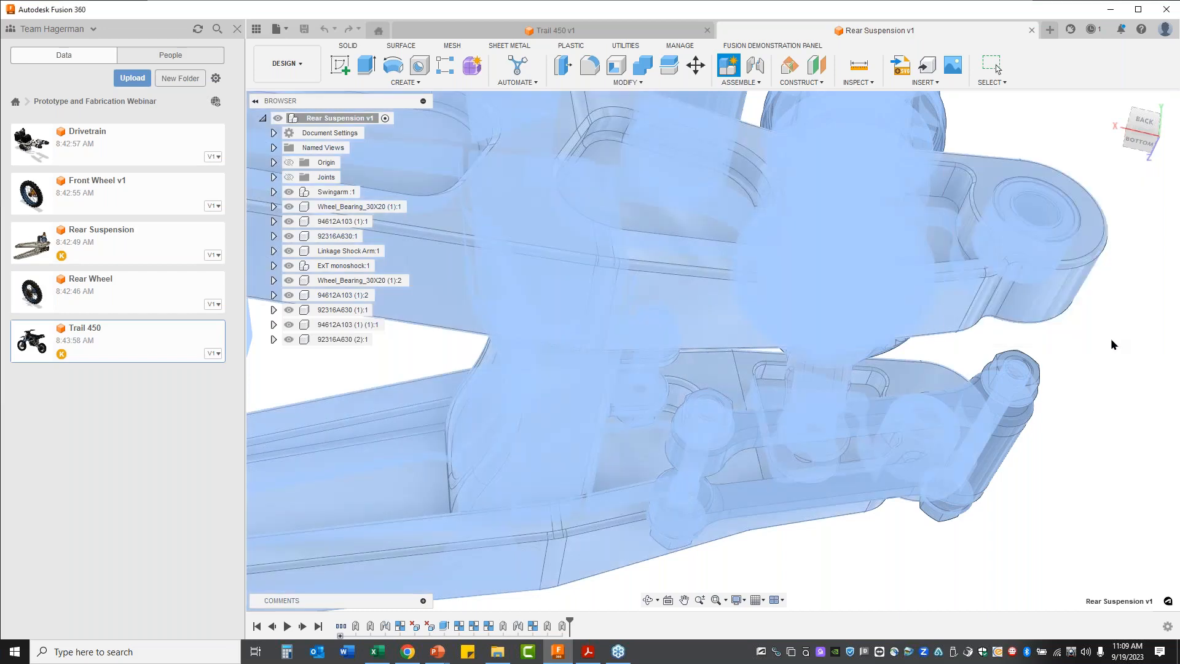
Construct a midplane between the faces of the two mounting lugs on the swingarm's cross member.
left_click(798, 82)
left_click(802, 132)
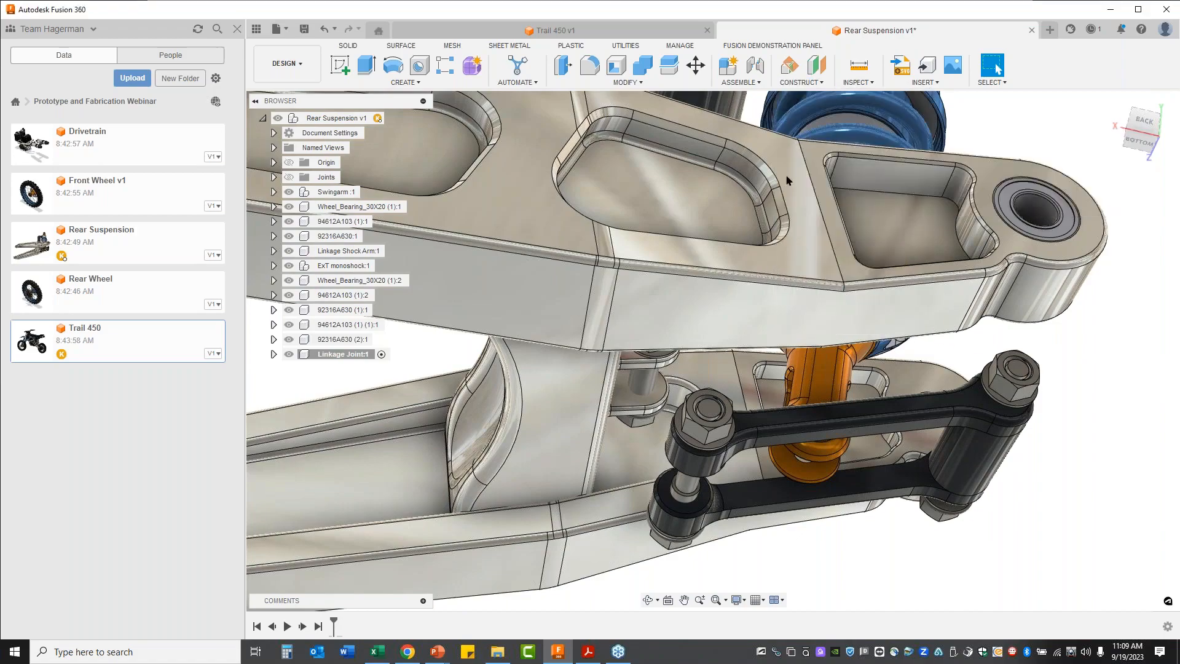
left_click(628, 394)
middle_click_drag(628, 390, 677, 342, "shift")
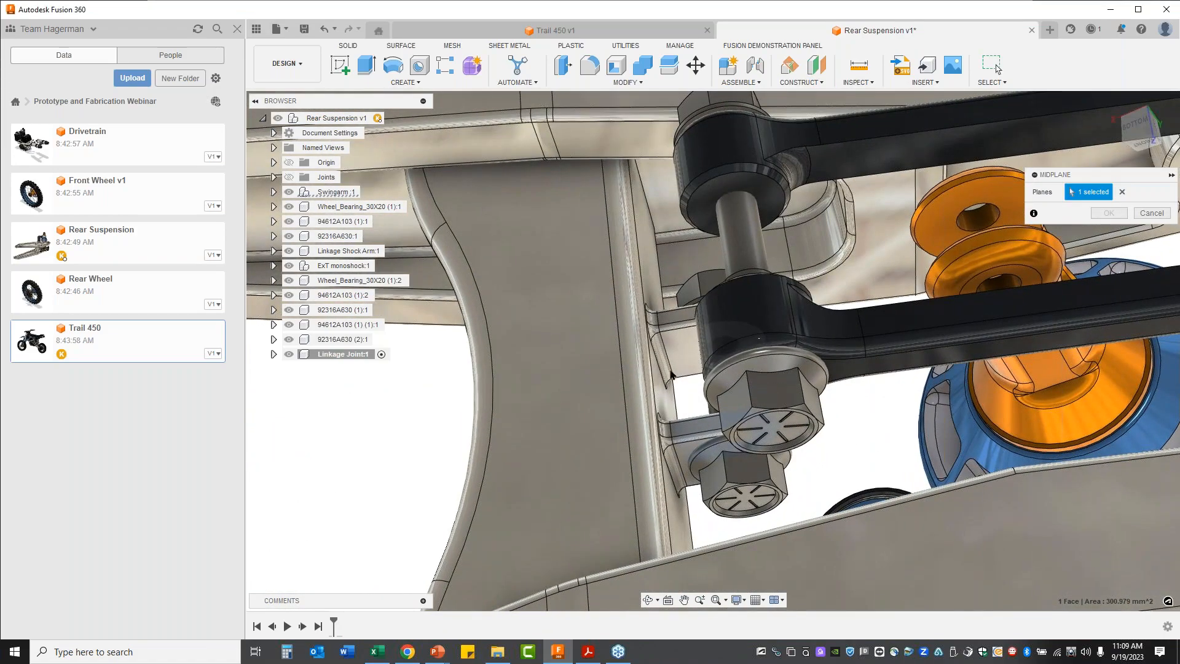
left_click(682, 350)
middle_click_drag(743, 370, 1098, 315, "shift")
scroll(938, 435, "down", 3)
left_click(1108, 213)
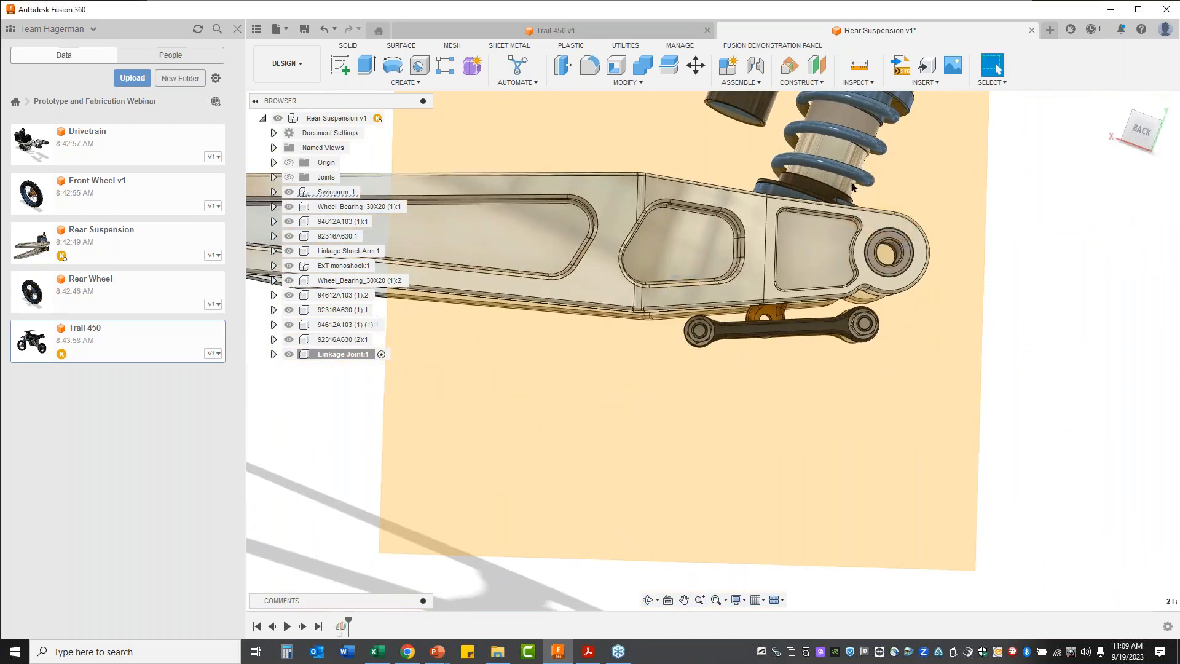
Start a sketch on the new midplane and turn on Slice to section the suspension at the sketch plane.
left_click(354, 73)
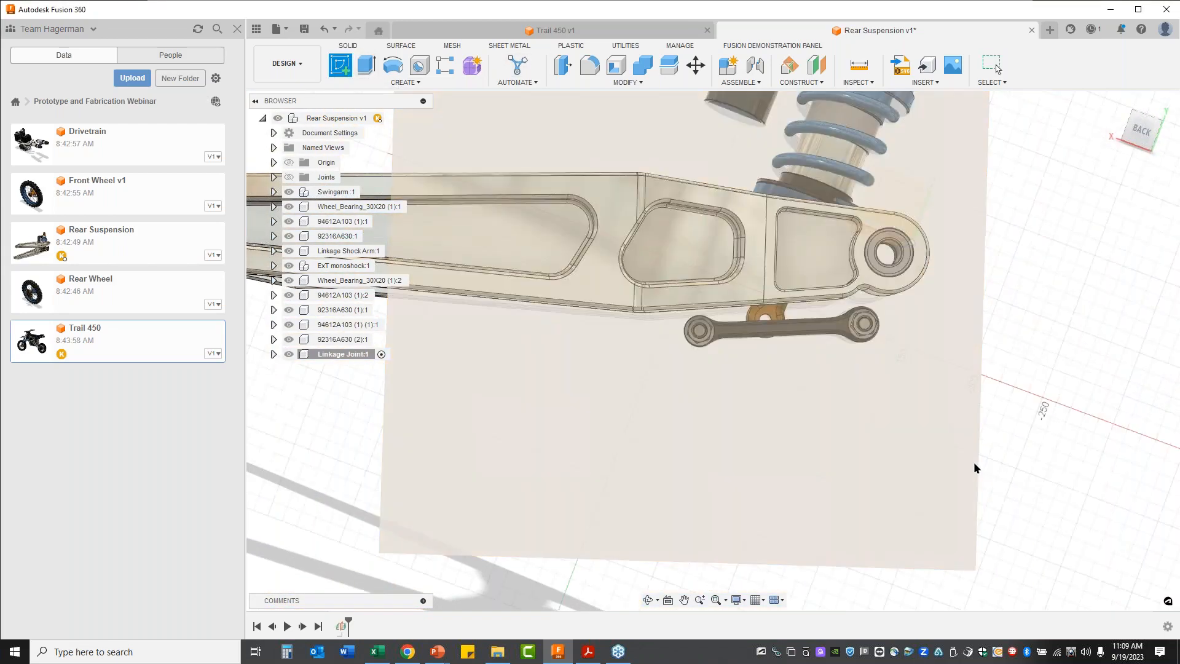
left_click(974, 465)
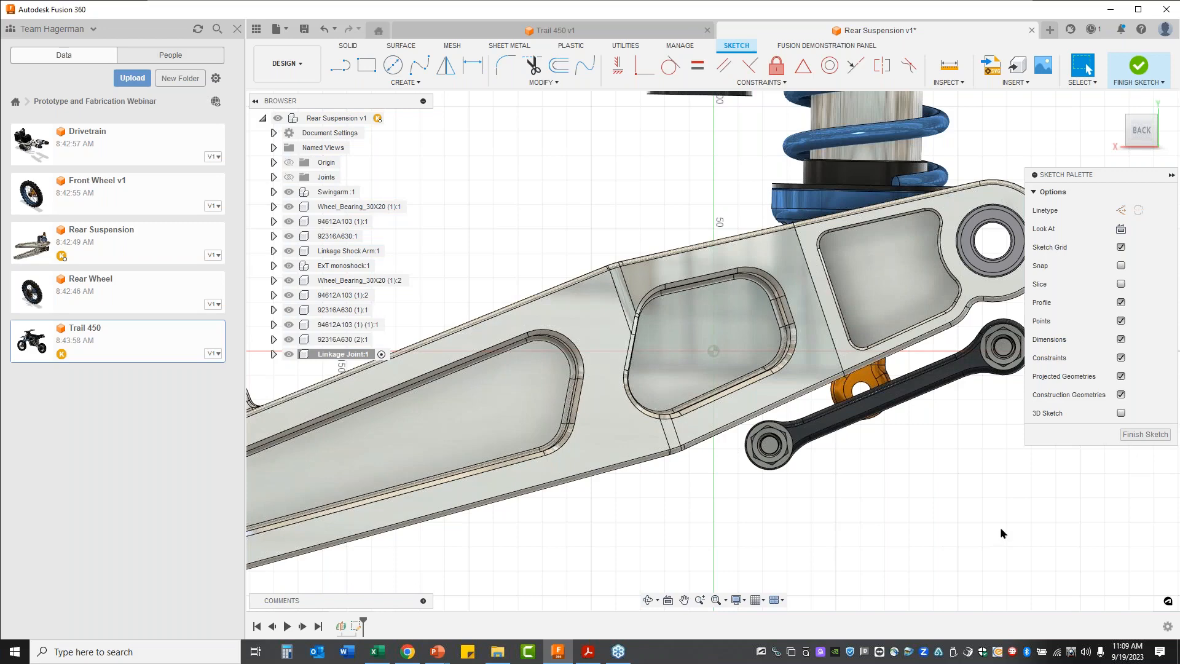
left_click(1121, 284)
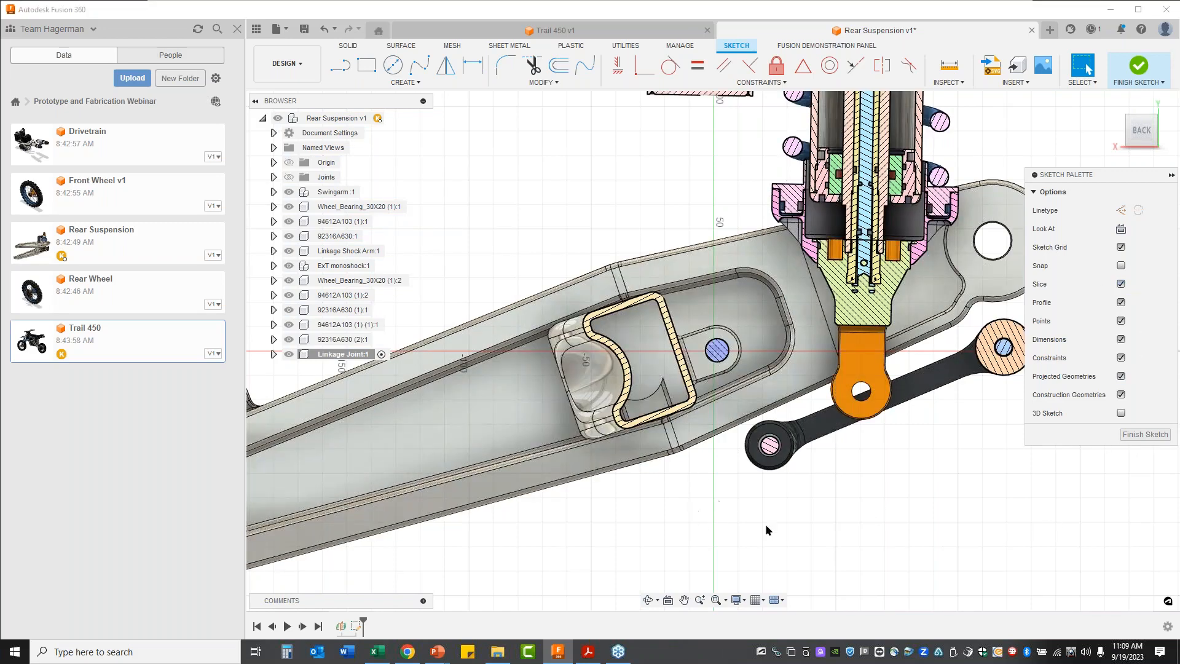
scroll(923, 493, "up", 5)
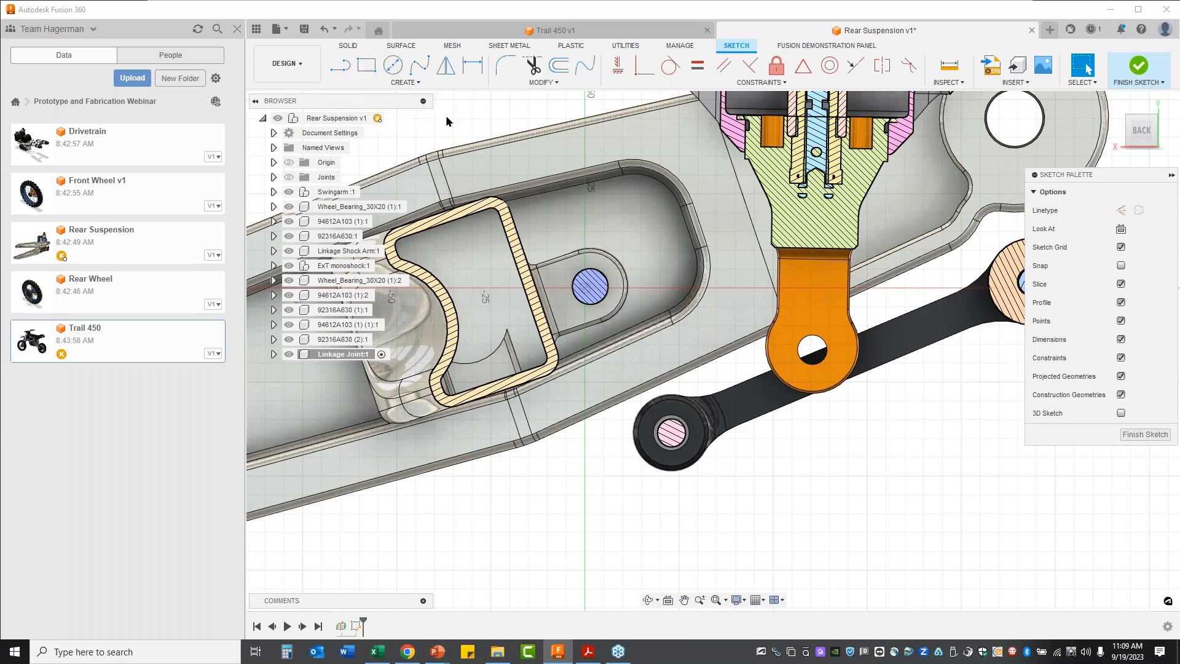
Project the circular edges of the swingarm lug bolt, the linkage arm end bolt and the shock's lower eye into the sketch.
key("p")
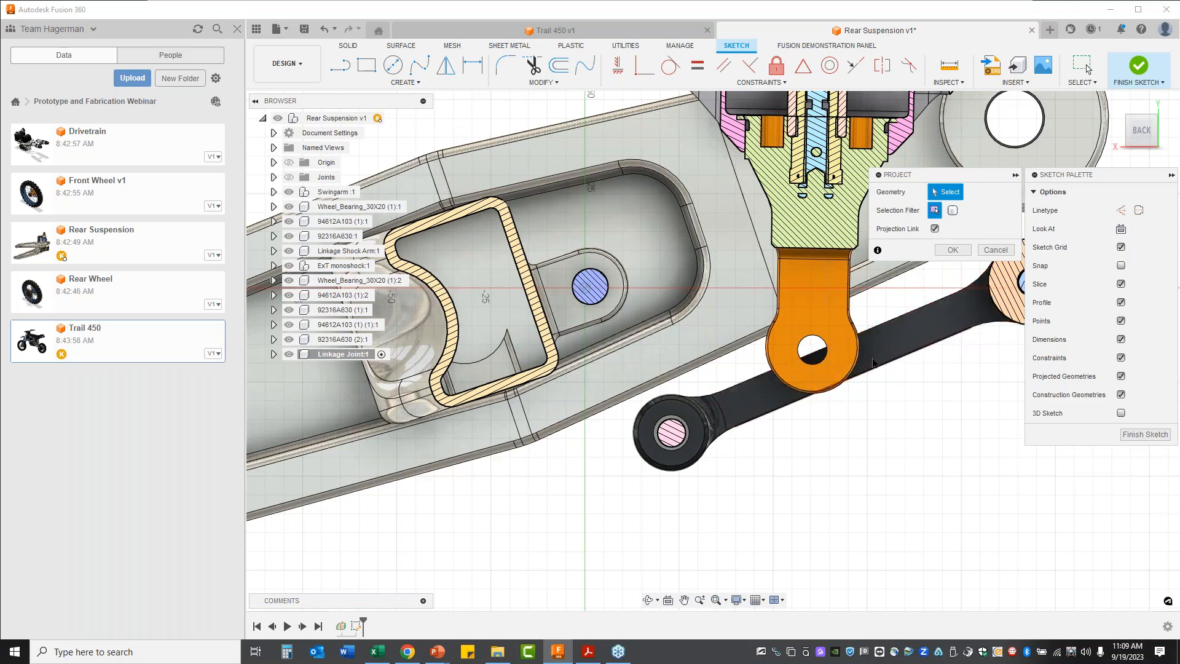
left_click(873, 363)
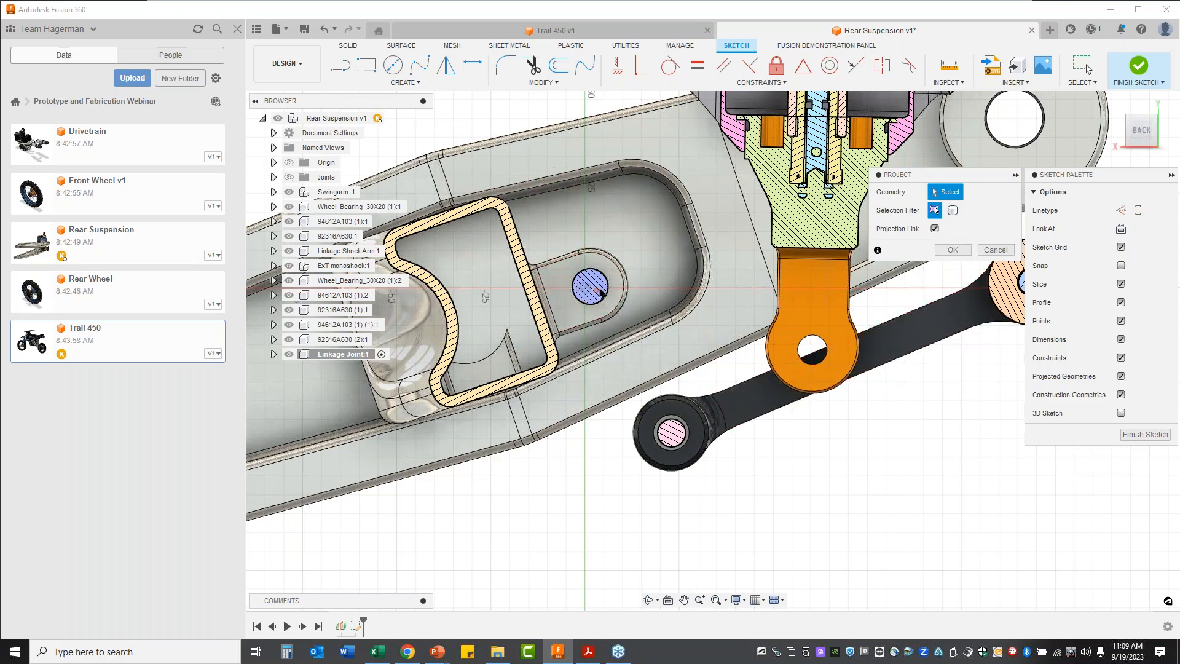
left_click(601, 294)
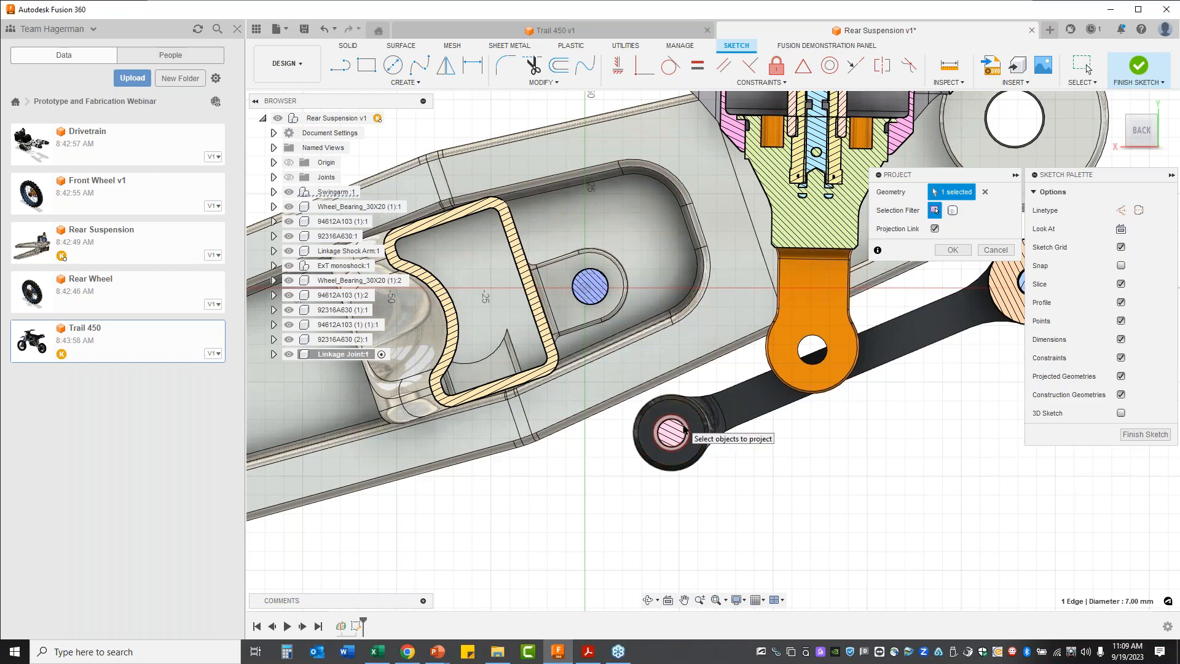
left_click(798, 352)
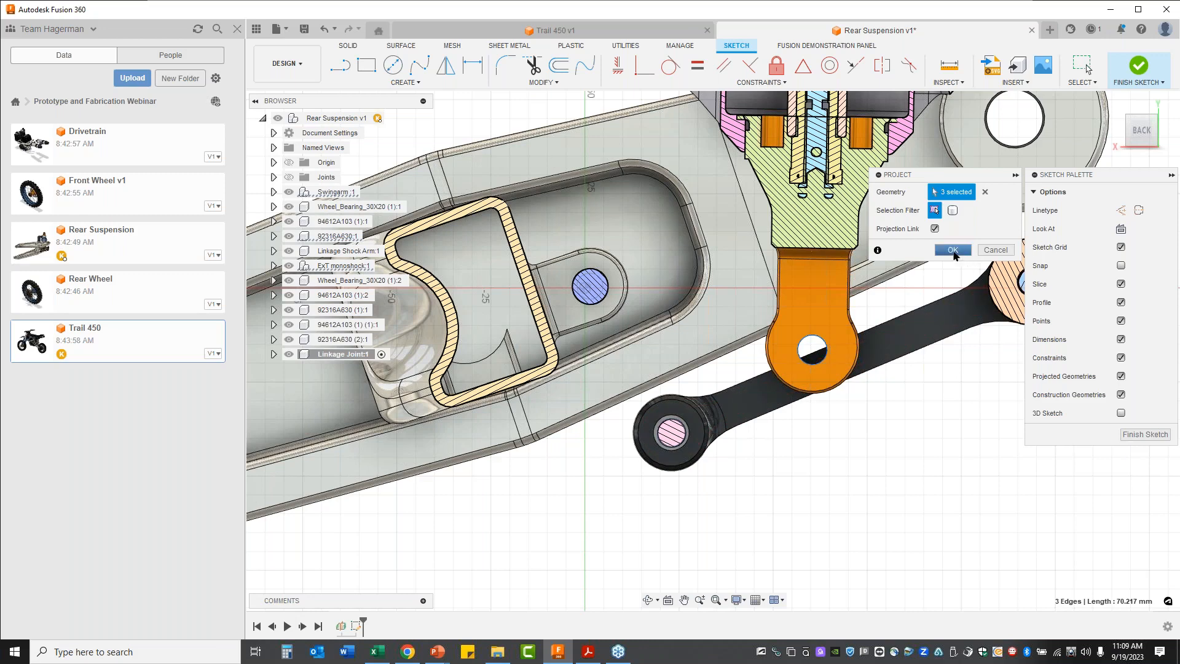
left_click(953, 251)
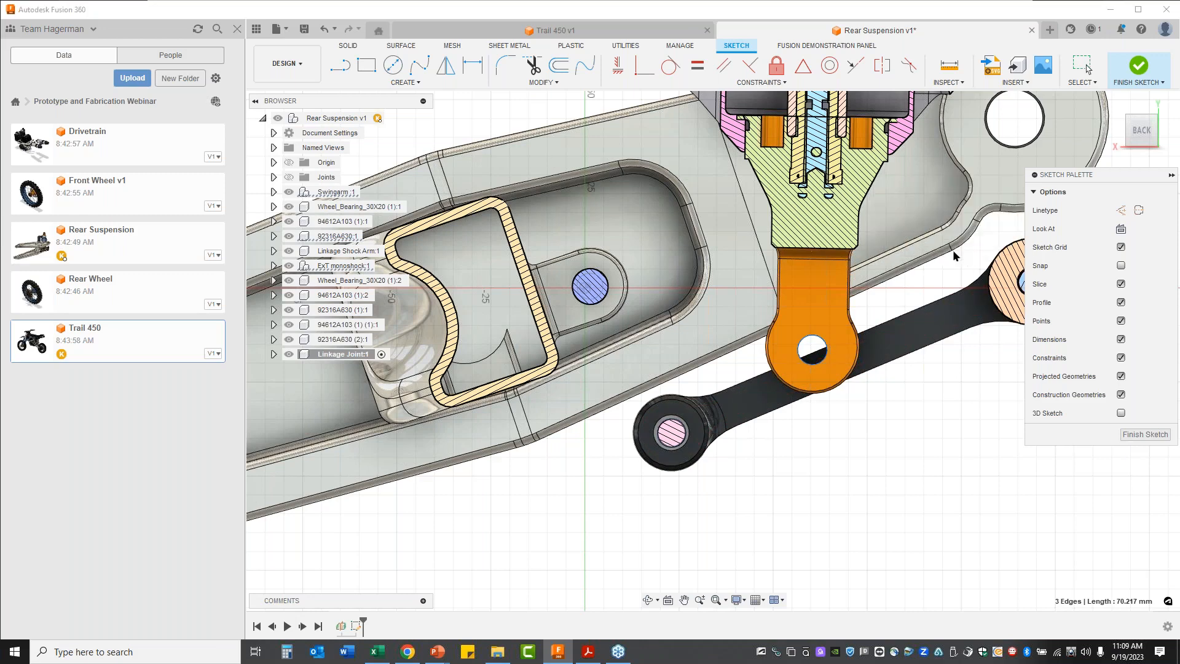
Sketch a 20 mm diameter circle centred on the projected swingarm lug bolt.
left_click(394, 65)
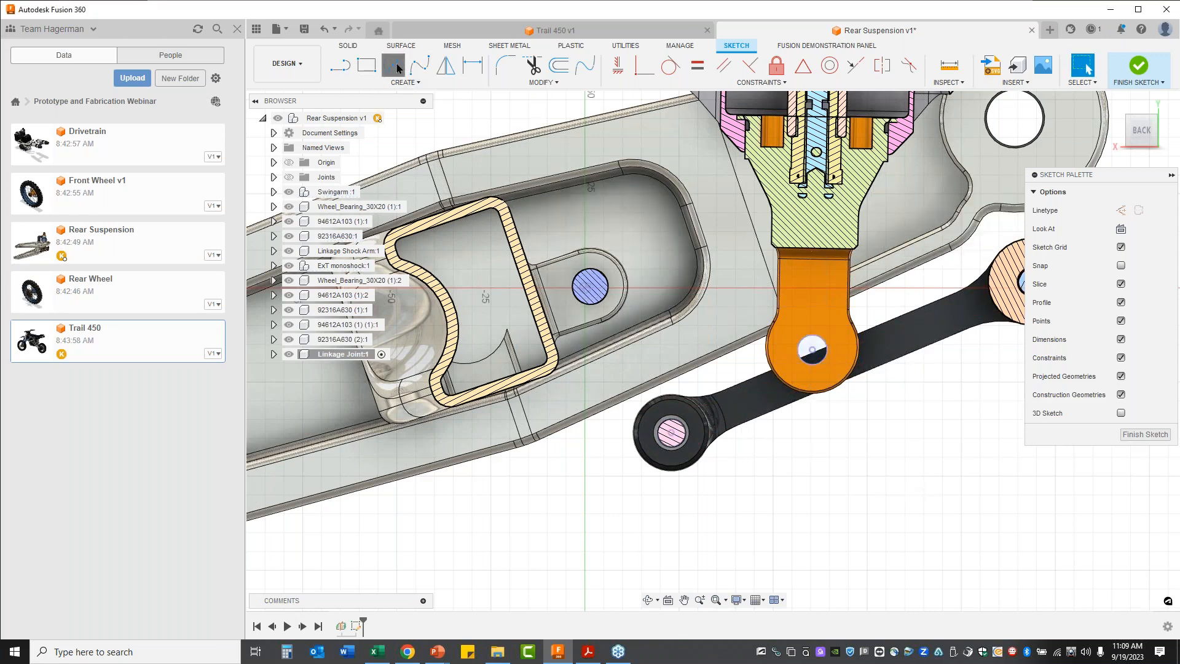
left_click(590, 287)
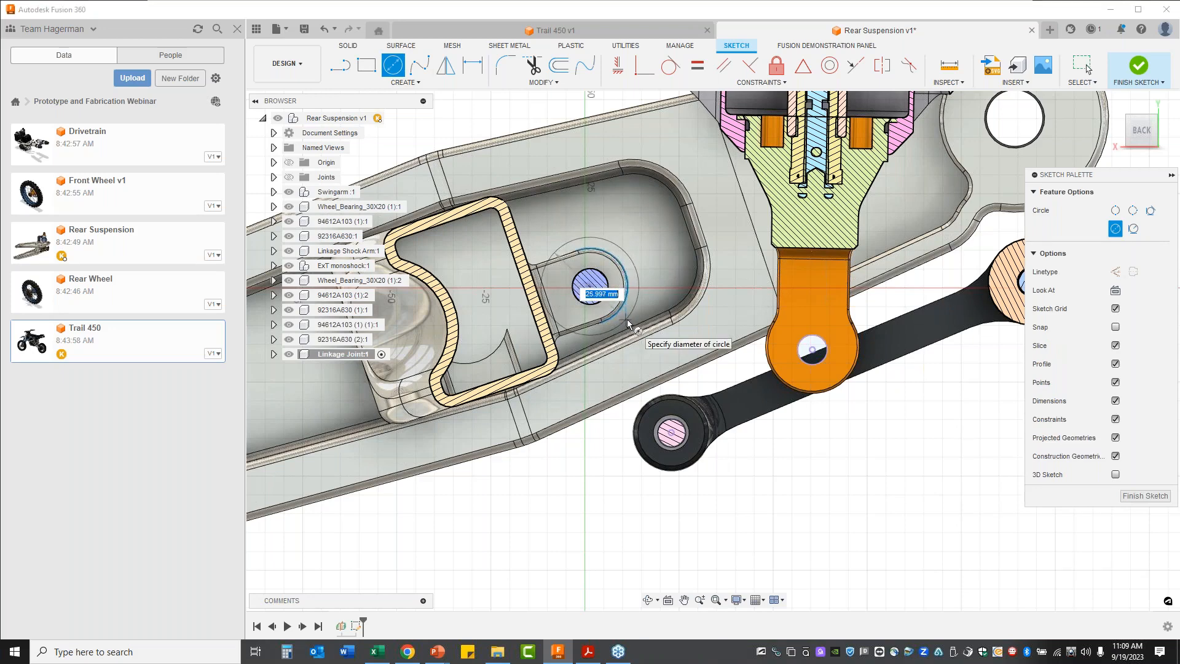
type("20")
key("Return")
key("Escape")
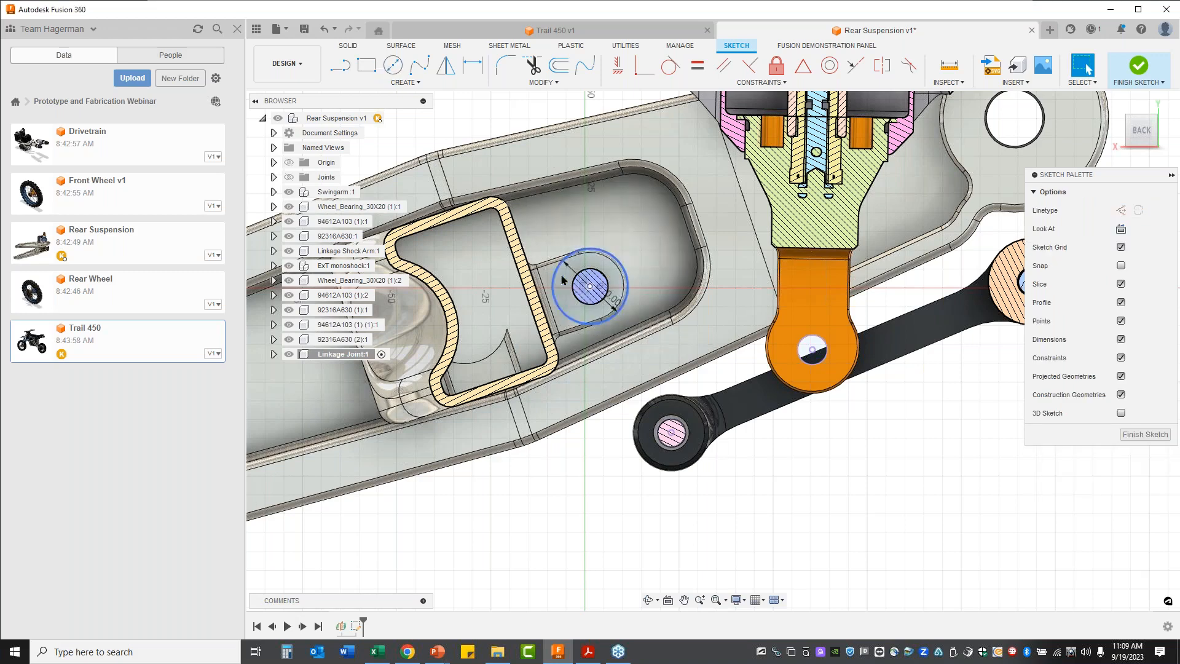
Sketch a 20 mm diameter circle centred on the projected bolt at the linkage arm's end.
right_click(865, 433)
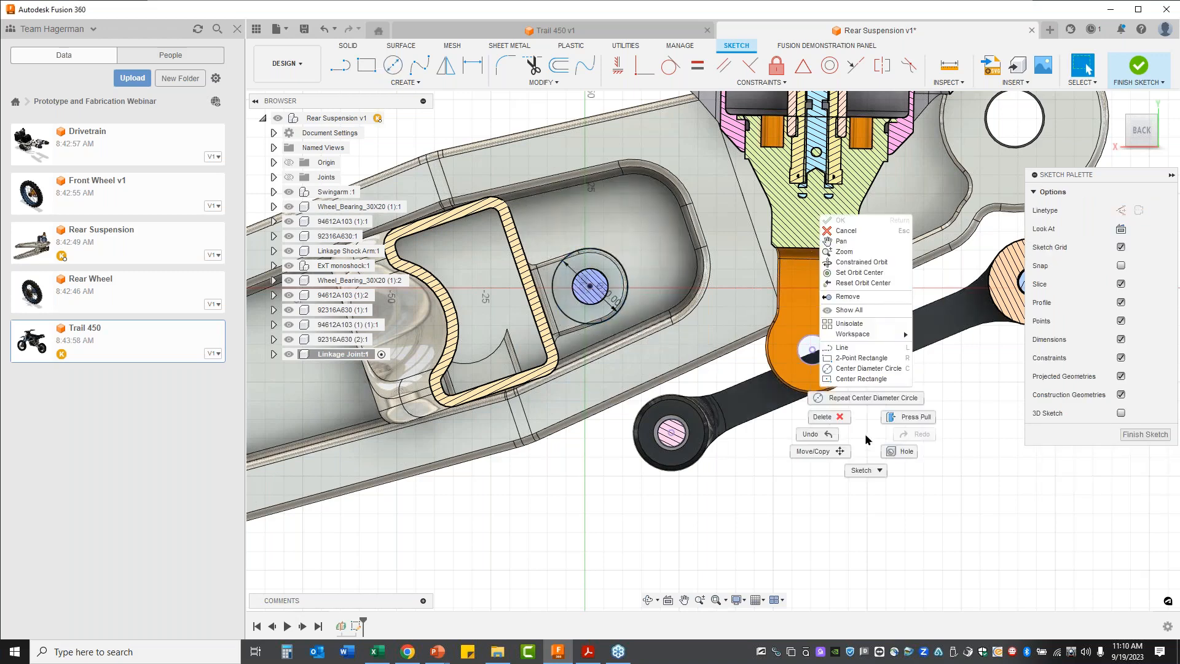
left_click(870, 397)
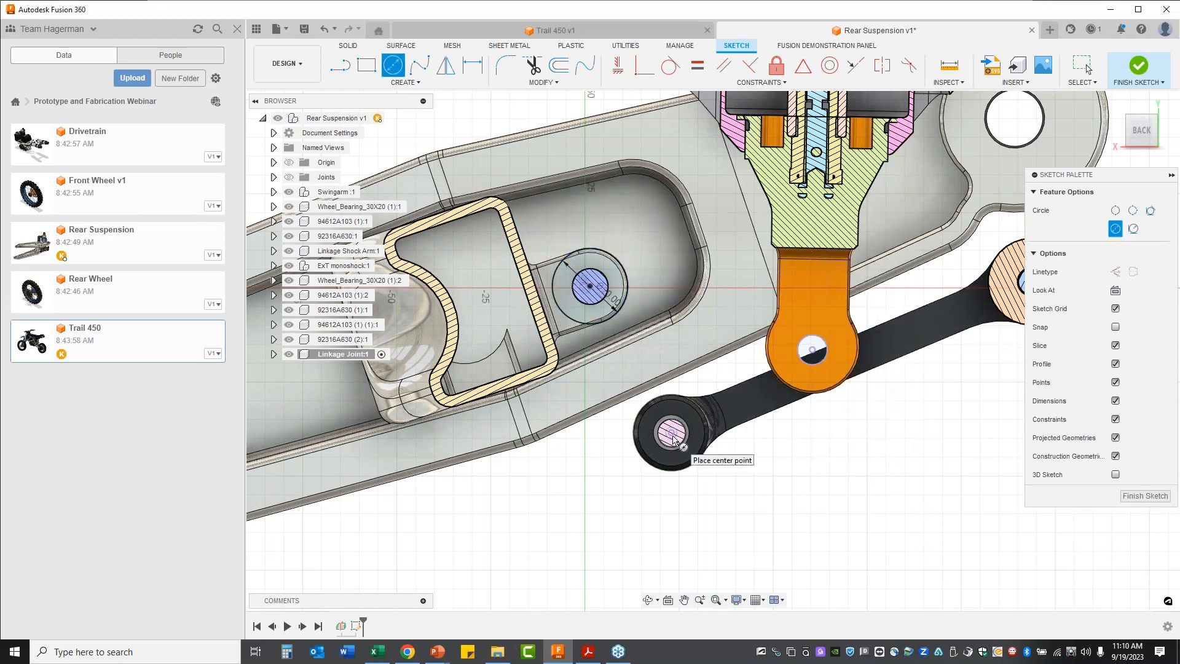
left_click(671, 434)
type("20")
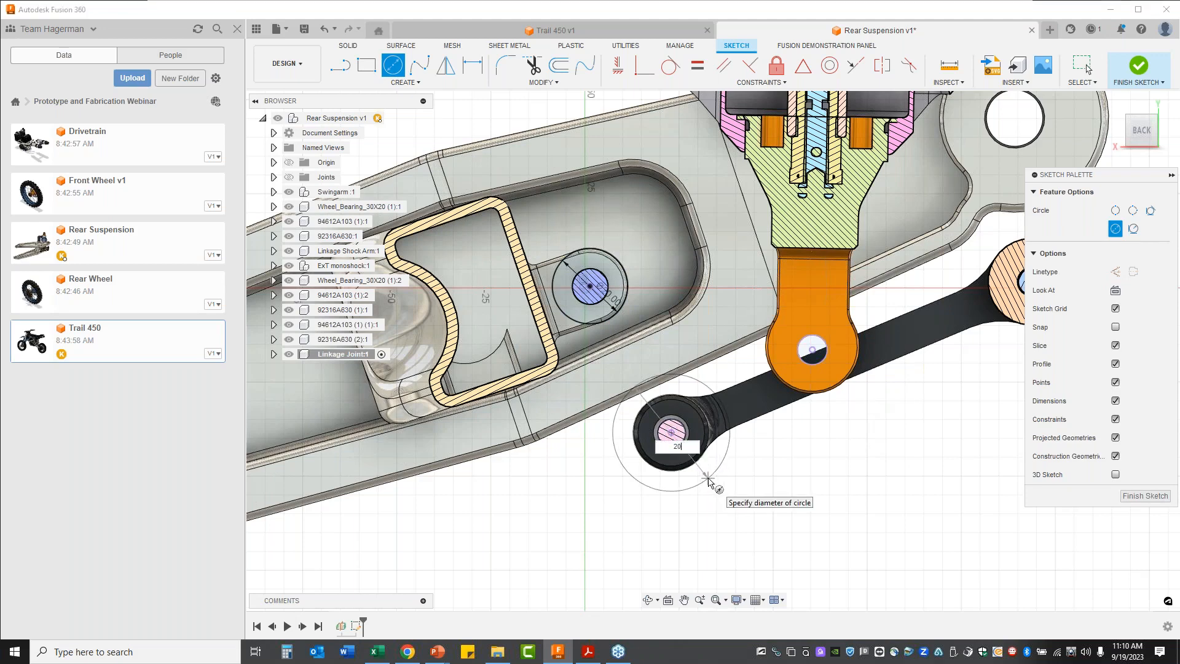
key("Return")
key("Escape")
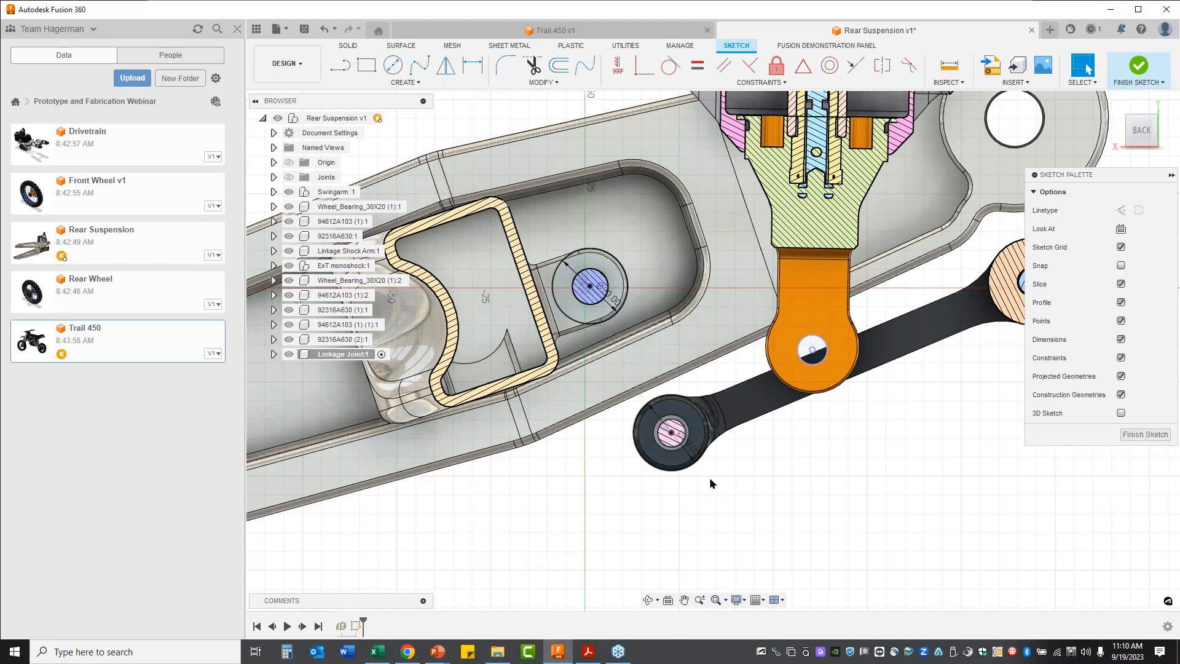
Sketch a 25 mm diameter circle centred on the projected hole in the shock's lower eye.
left_click(812, 352)
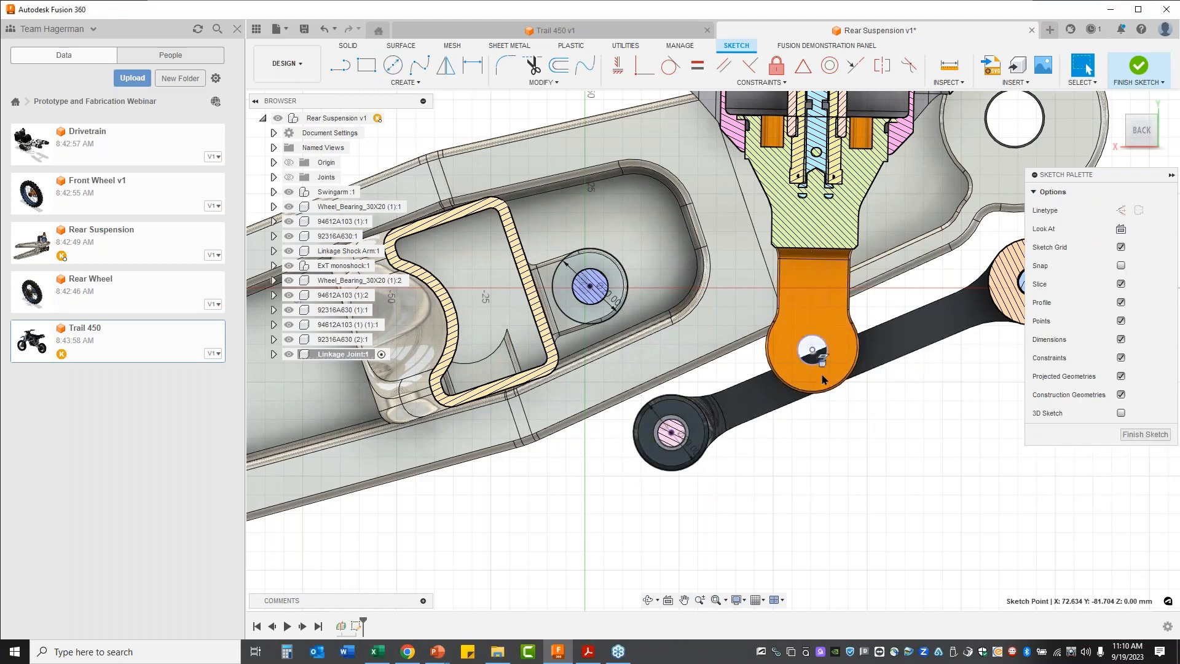
right_click(859, 454)
left_click(868, 417)
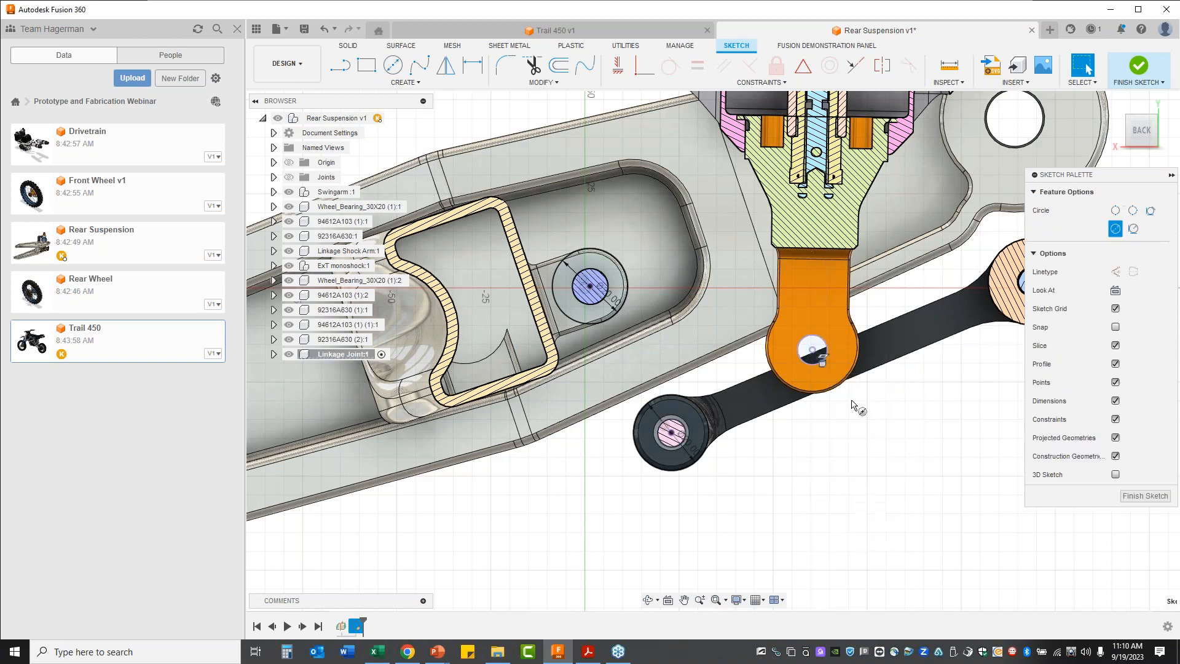
left_click(812, 351)
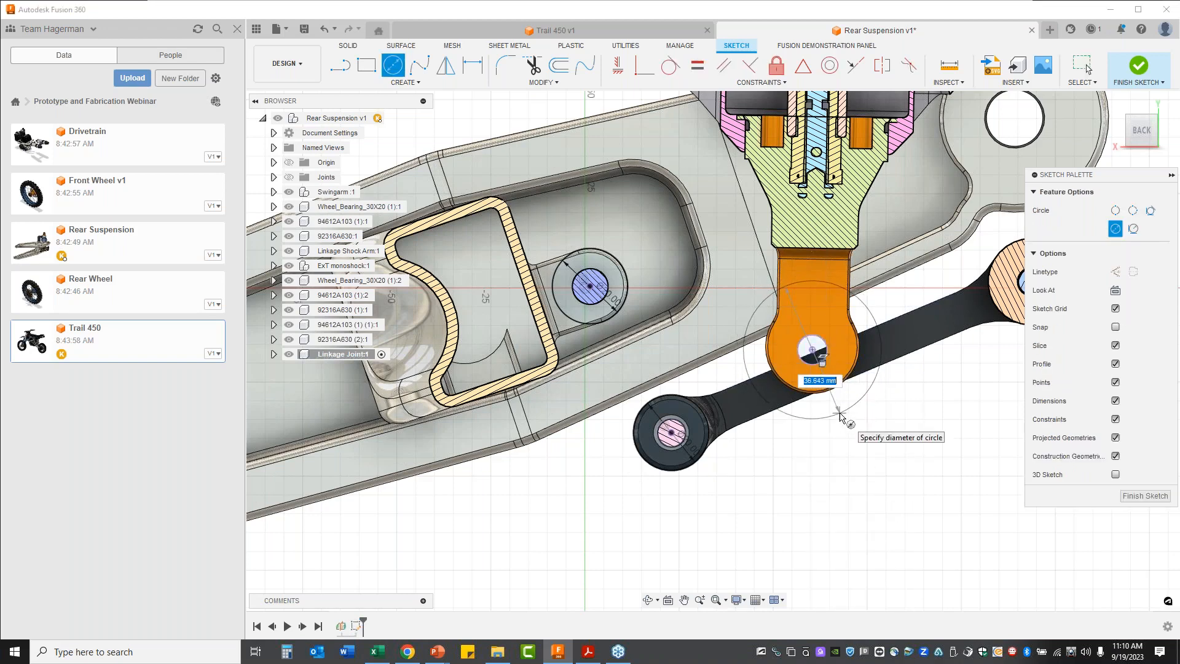
type("25")
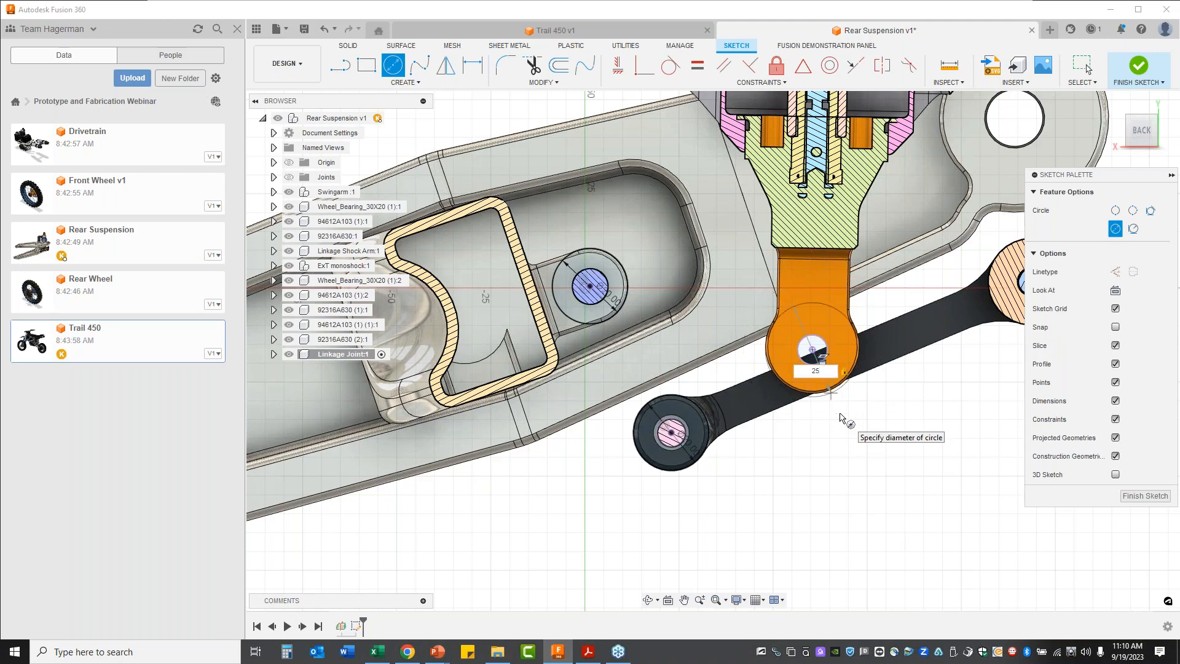
key("Return")
key("Escape")
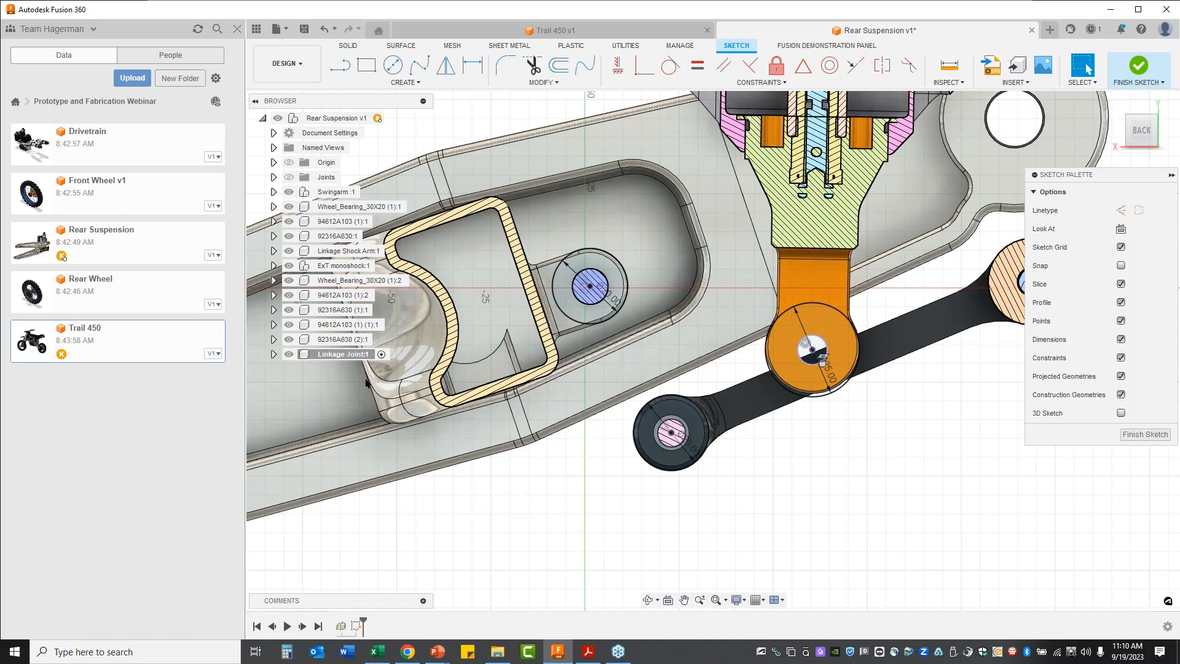
Isolate the Linkage Joint component and sketch a 3-Point Arc from the upper 20 mm circle to the top of the 25 mm circle.
right_click(342, 355)
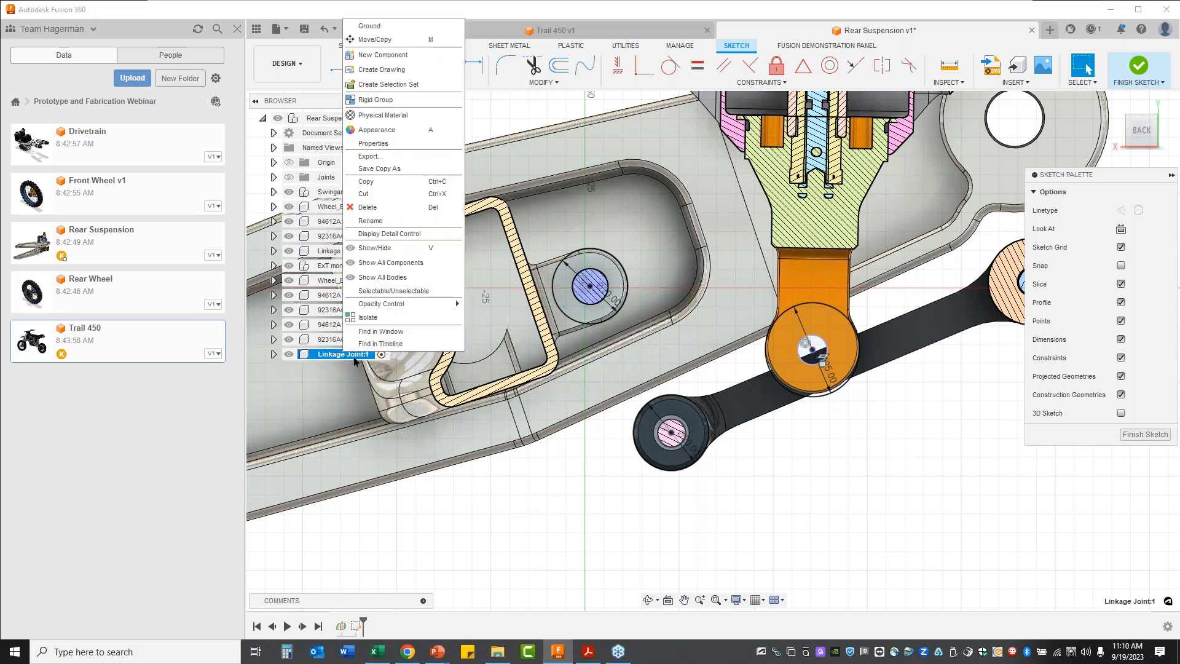
left_click(379, 318)
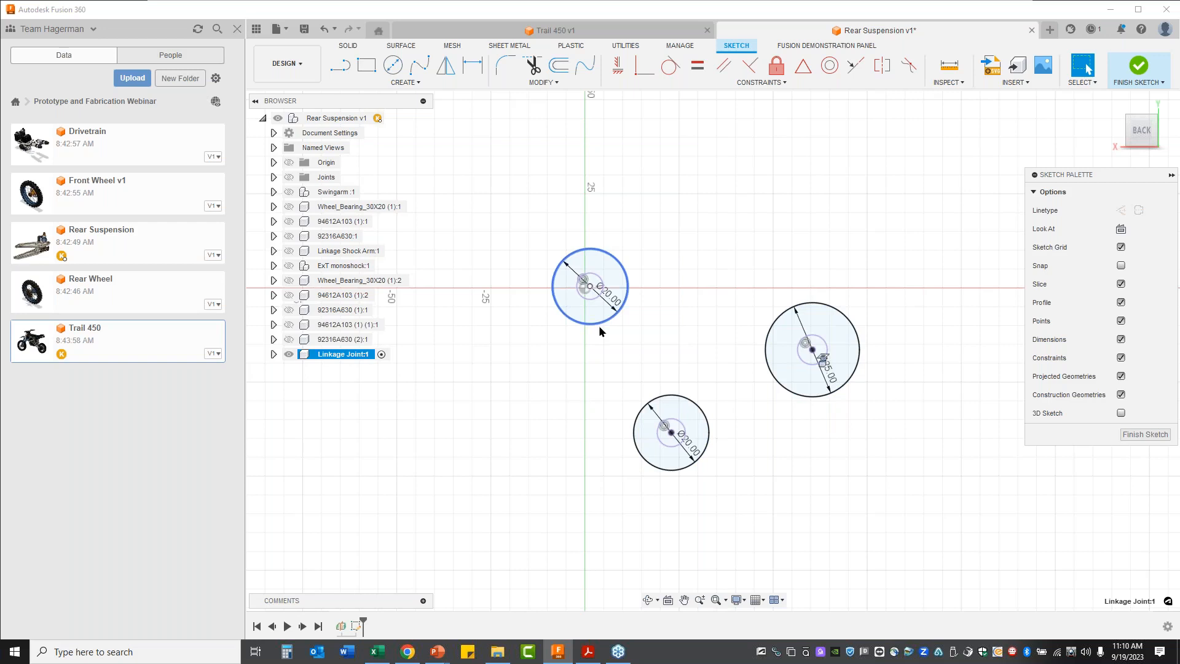
key("s")
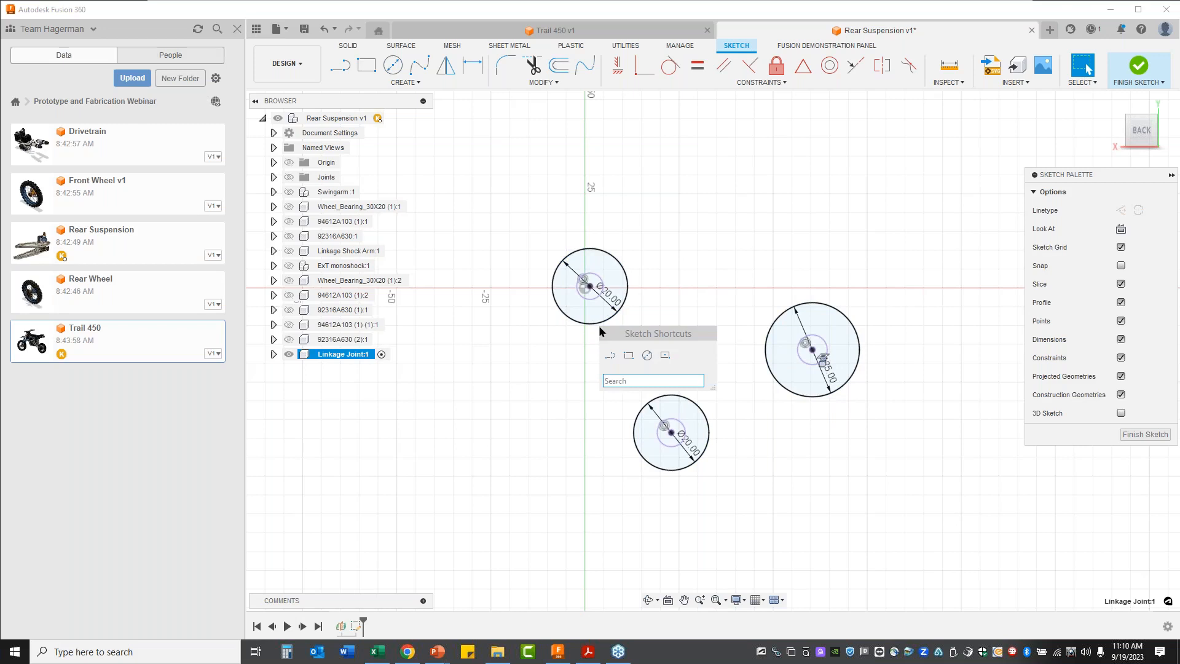
type("arc")
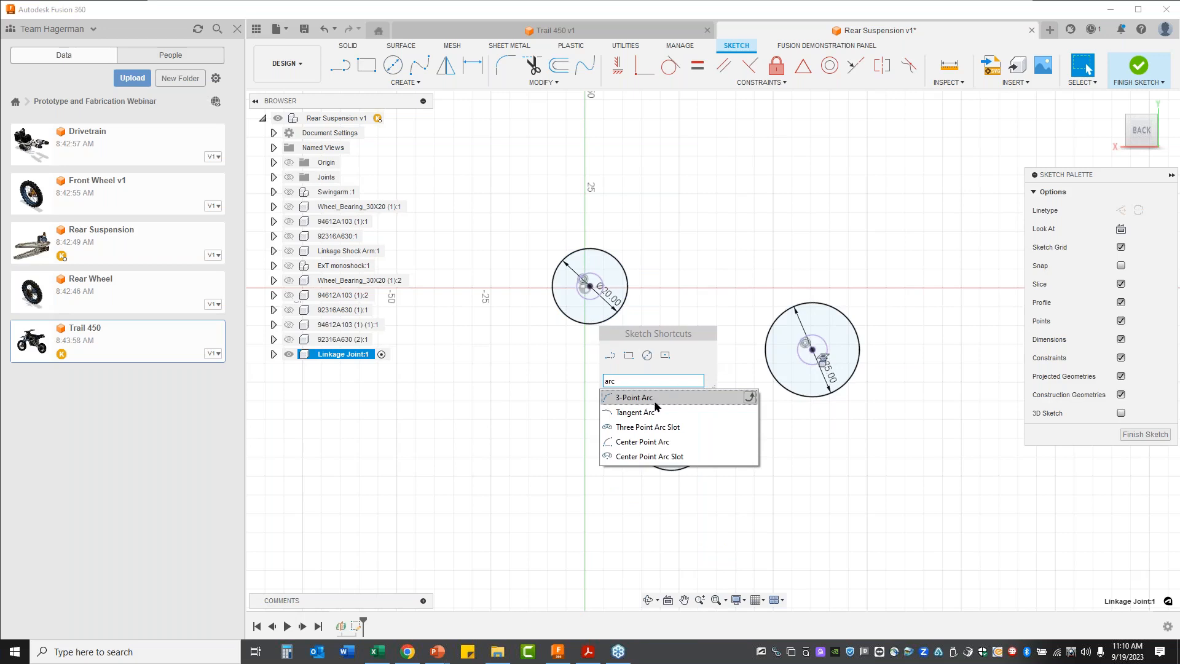
left_click(654, 399)
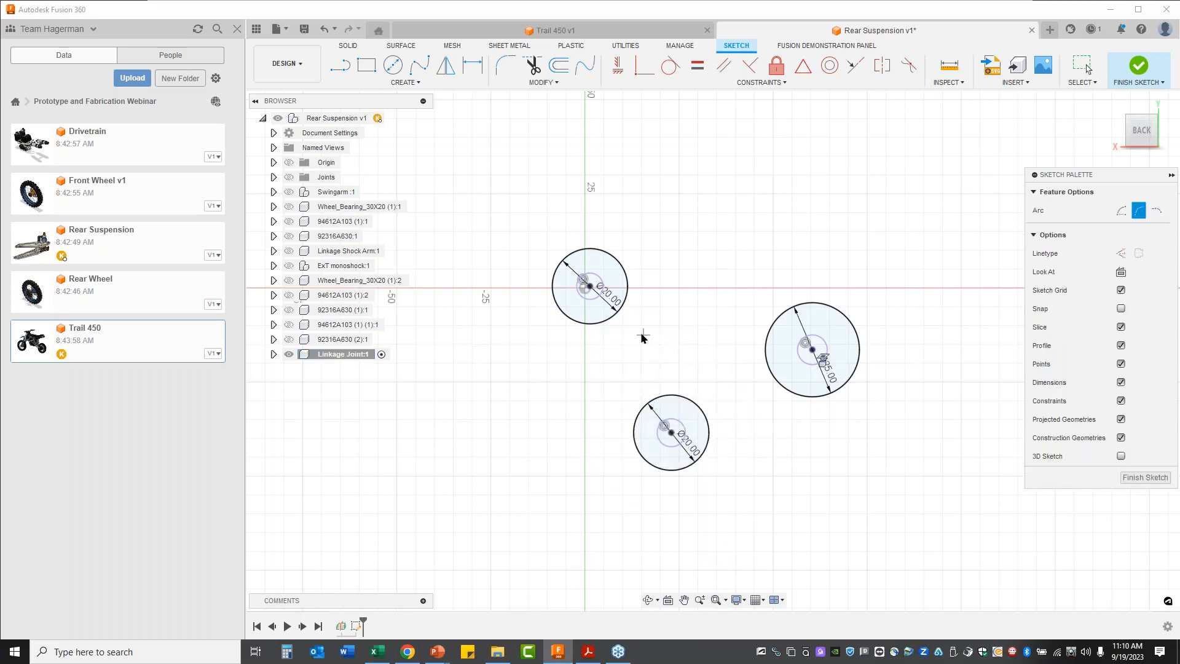
left_click(620, 263)
left_click(787, 309)
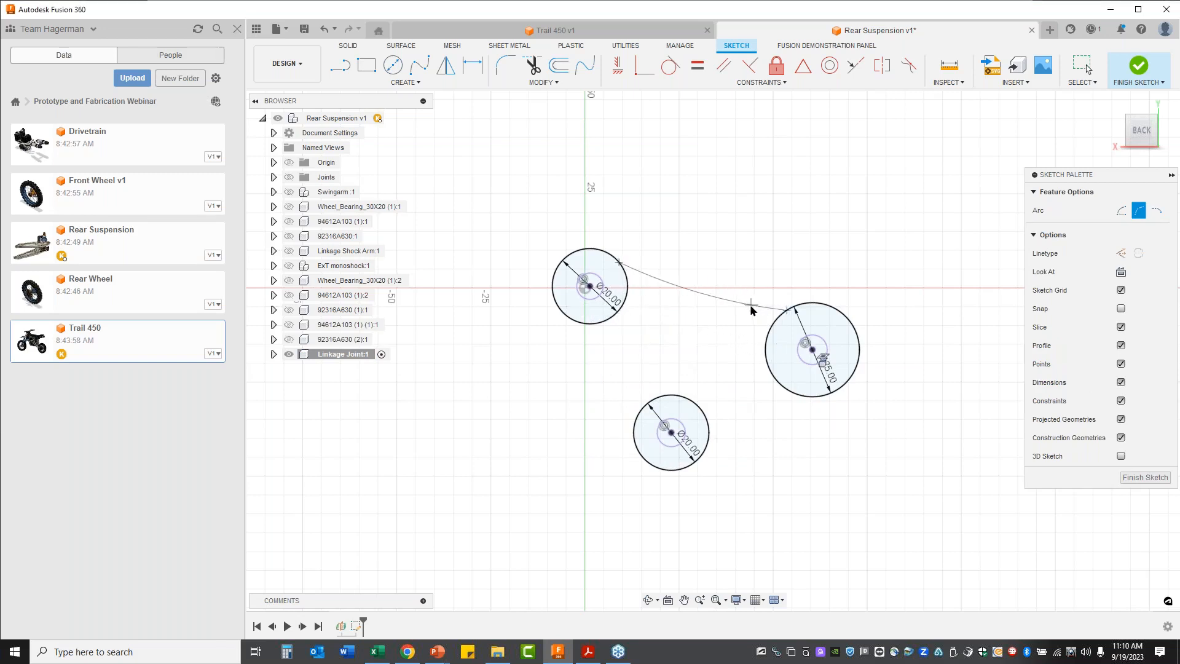
Sketch 3-point arcs connecting the lower 20 mm circle to the bottom of the 25 mm circle and to the upper 20 mm circle.
left_click(706, 455)
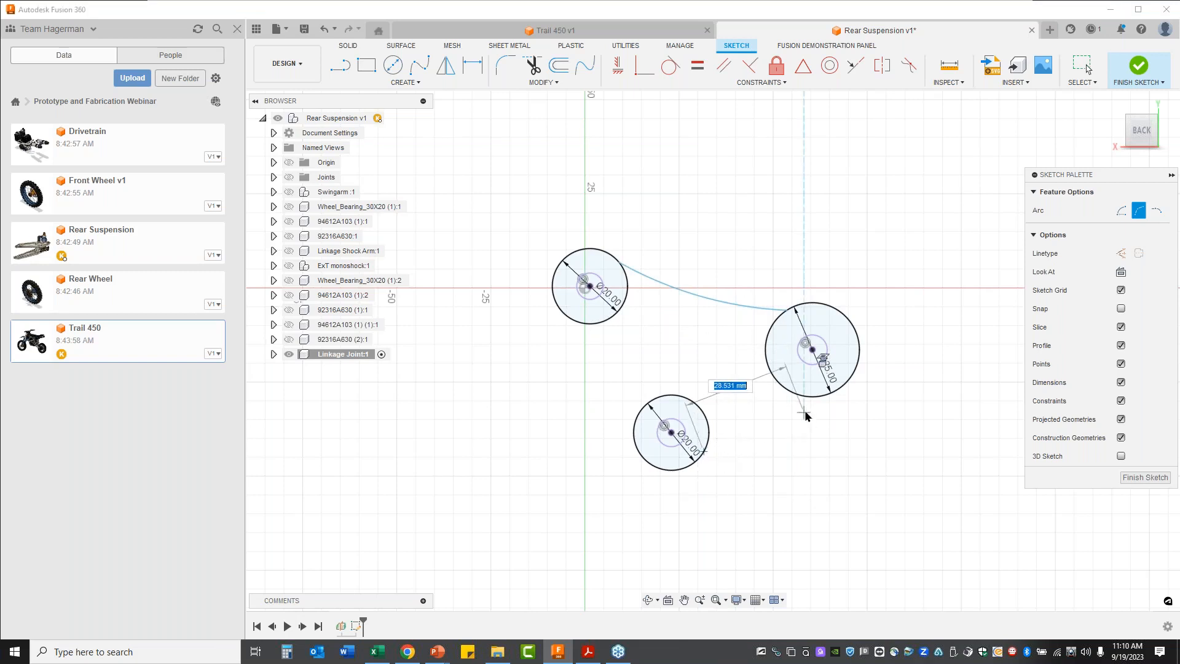
left_click(819, 397)
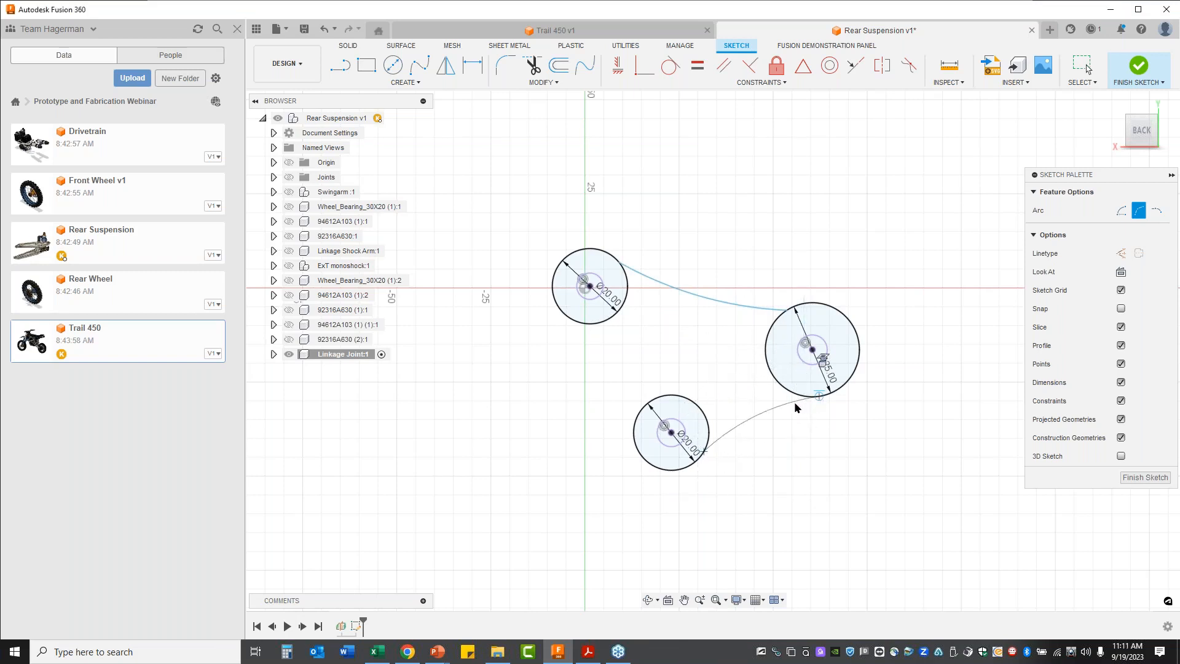
left_click(792, 407)
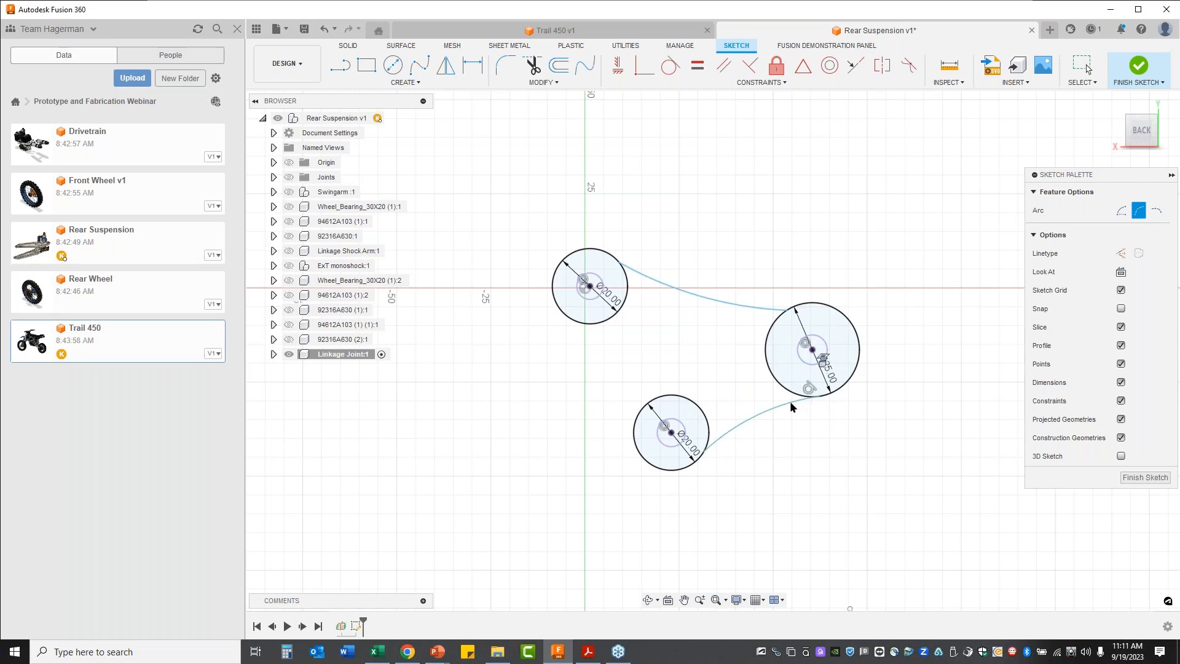
left_click(637, 424)
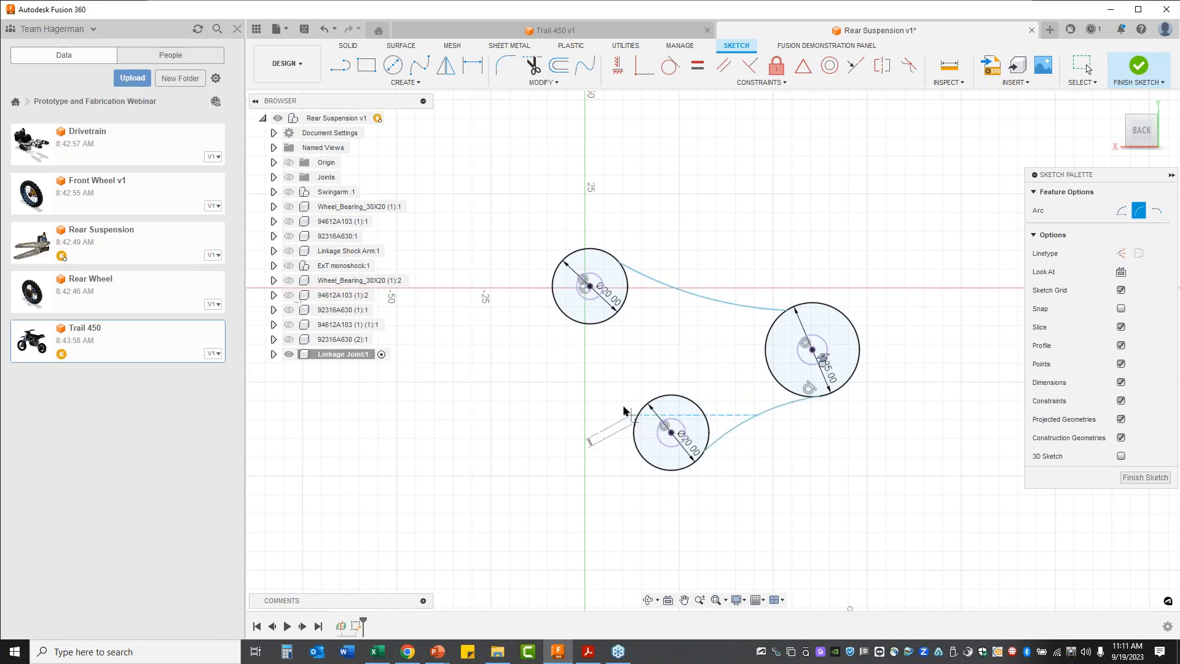
left_click(593, 328)
left_click(605, 340)
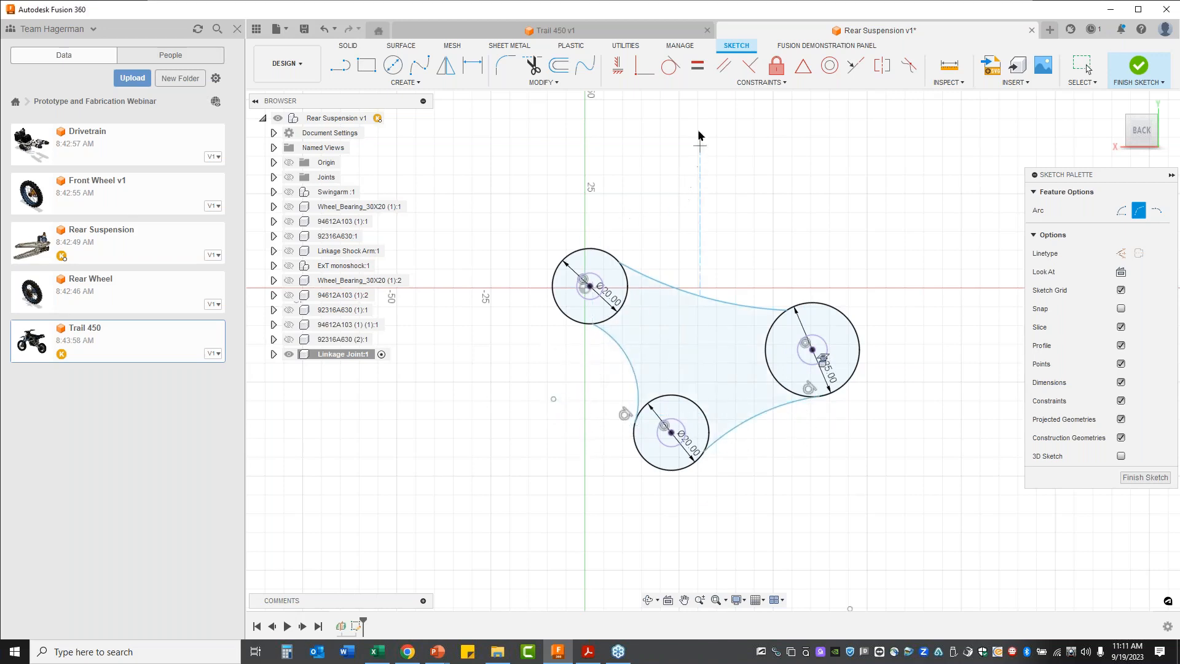
Apply a Tangent constraint between the upper arc and the upper 20 mm circle.
left_click(671, 66)
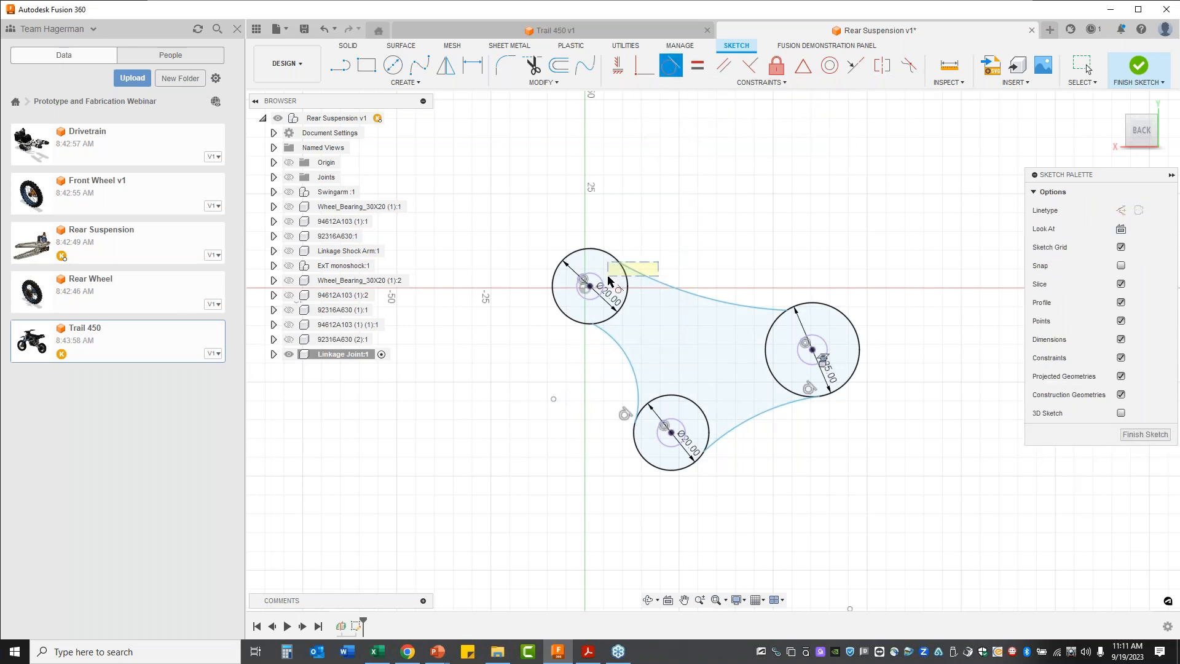
left_click(632, 269)
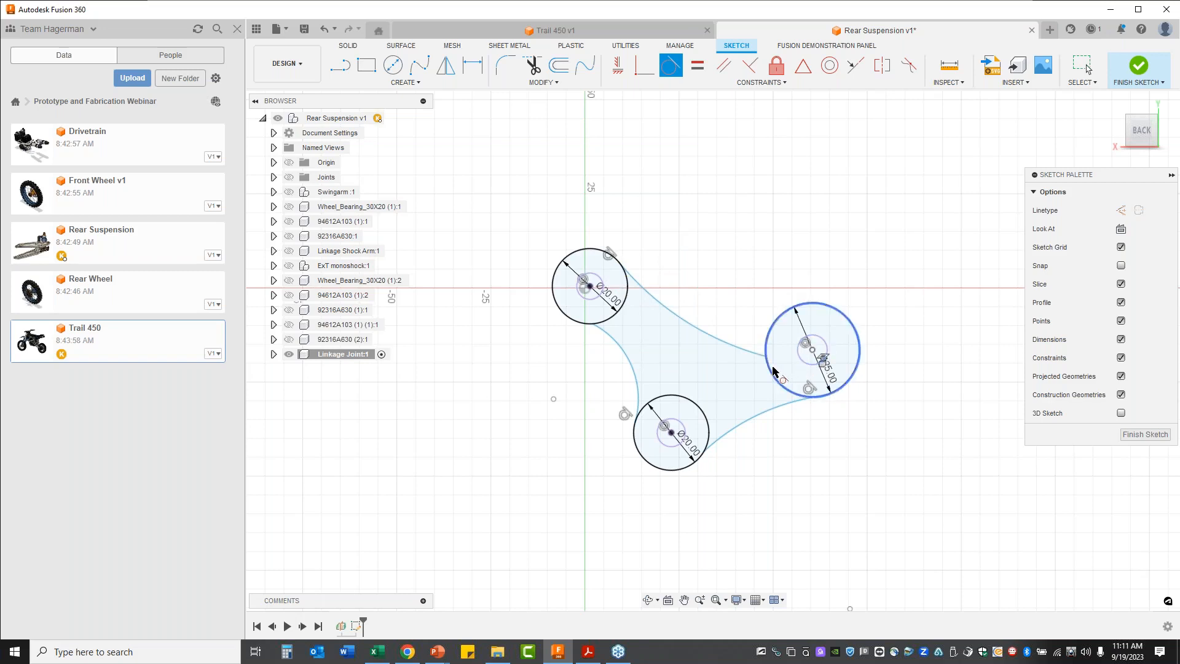
Try to make the upper arc tangent to the 25 mm circle as well.
left_click_drag(778, 365, 749, 346)
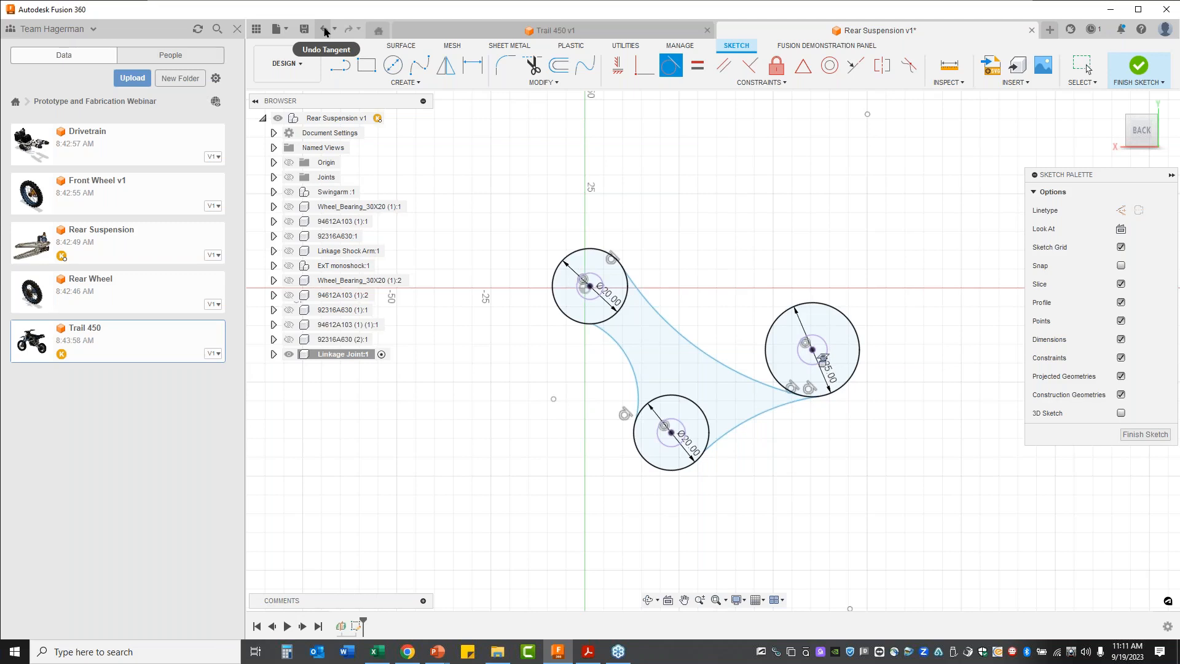
key("Escape")
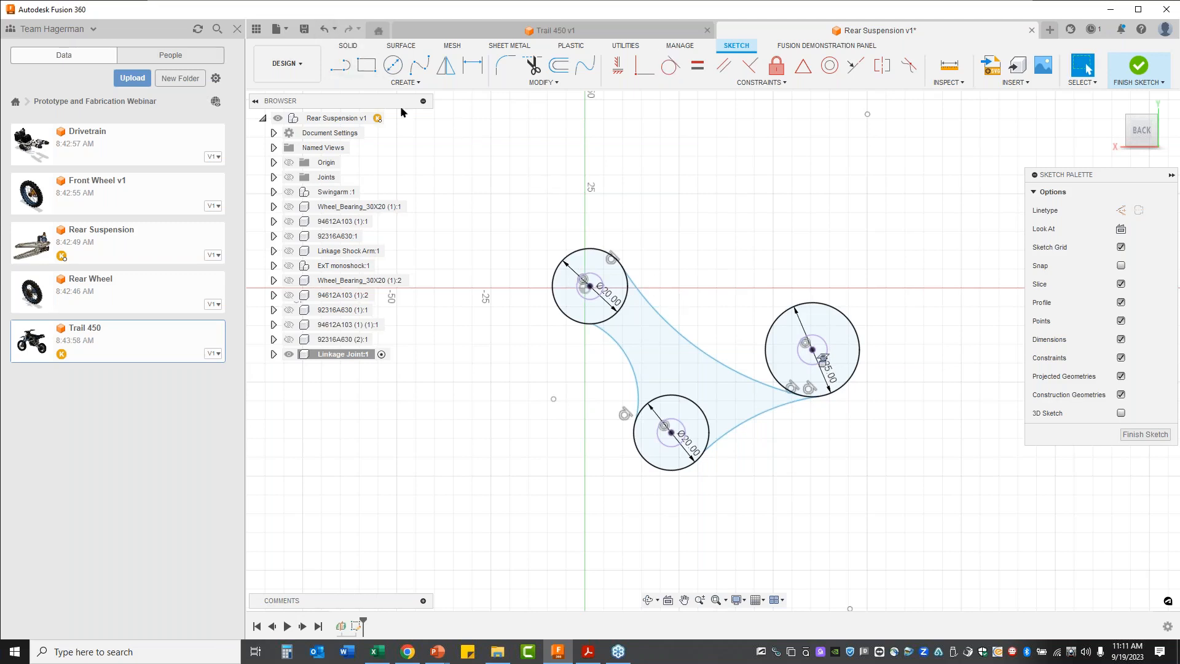
left_click(324, 29)
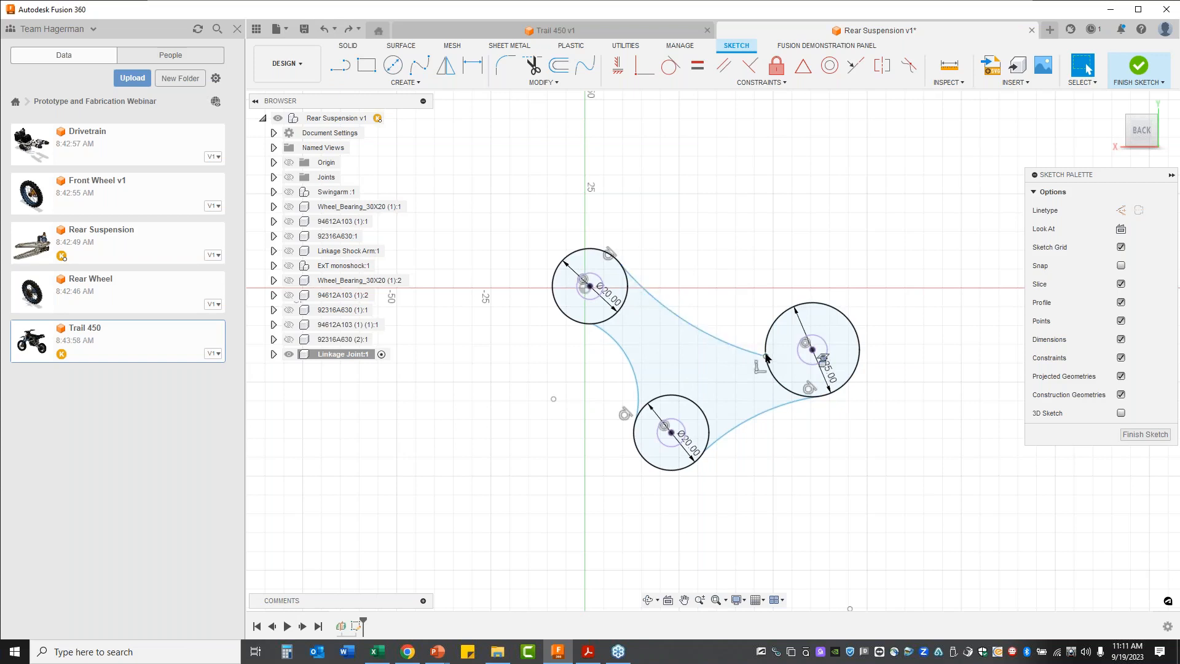
Move the upper arc's endpoint along the 25 mm circle back to near the circle's top.
left_click_drag(766, 357, 787, 309)
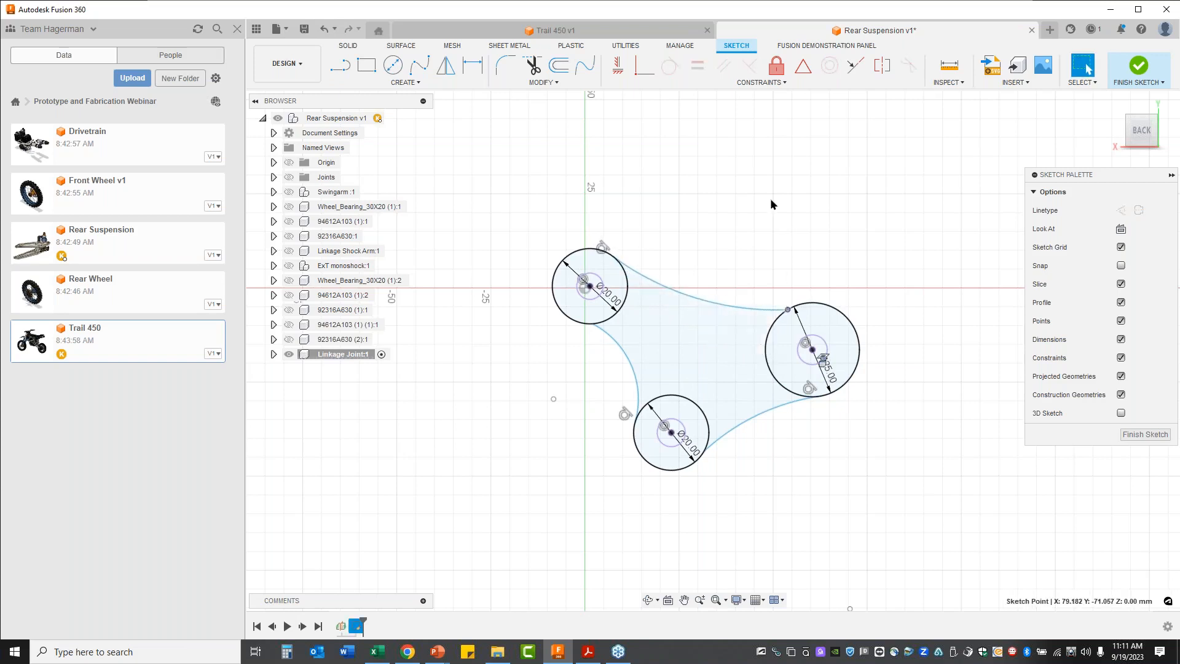
right_click(700, 129)
left_click(682, 115)
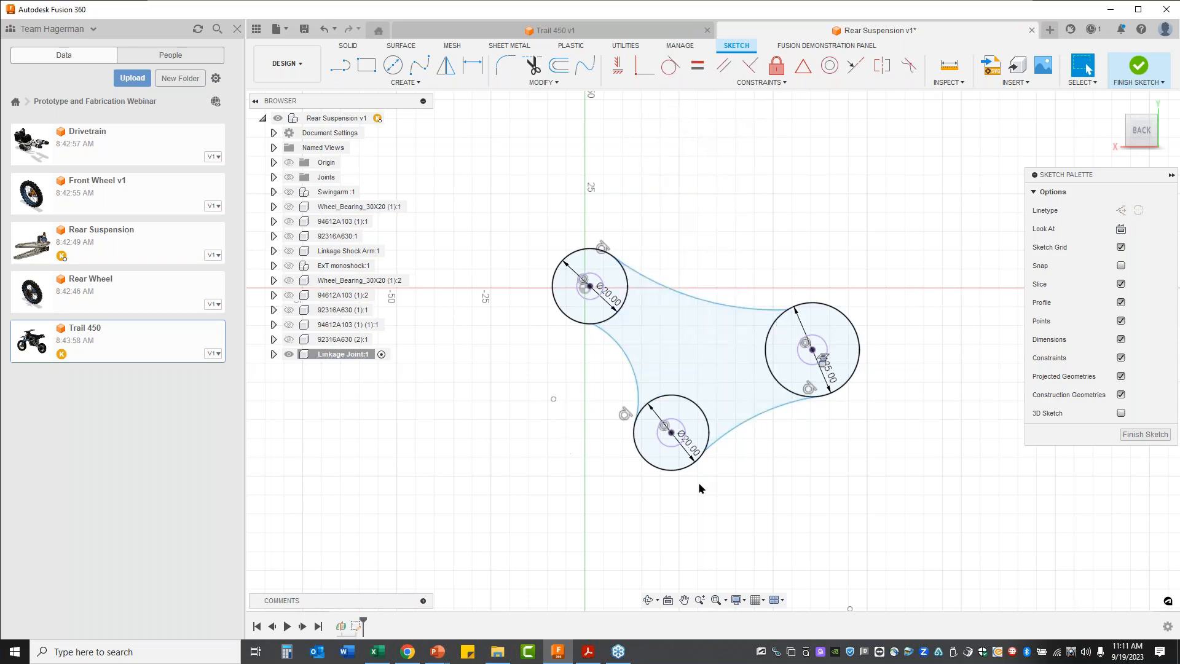
left_click(711, 303)
left_click(713, 304)
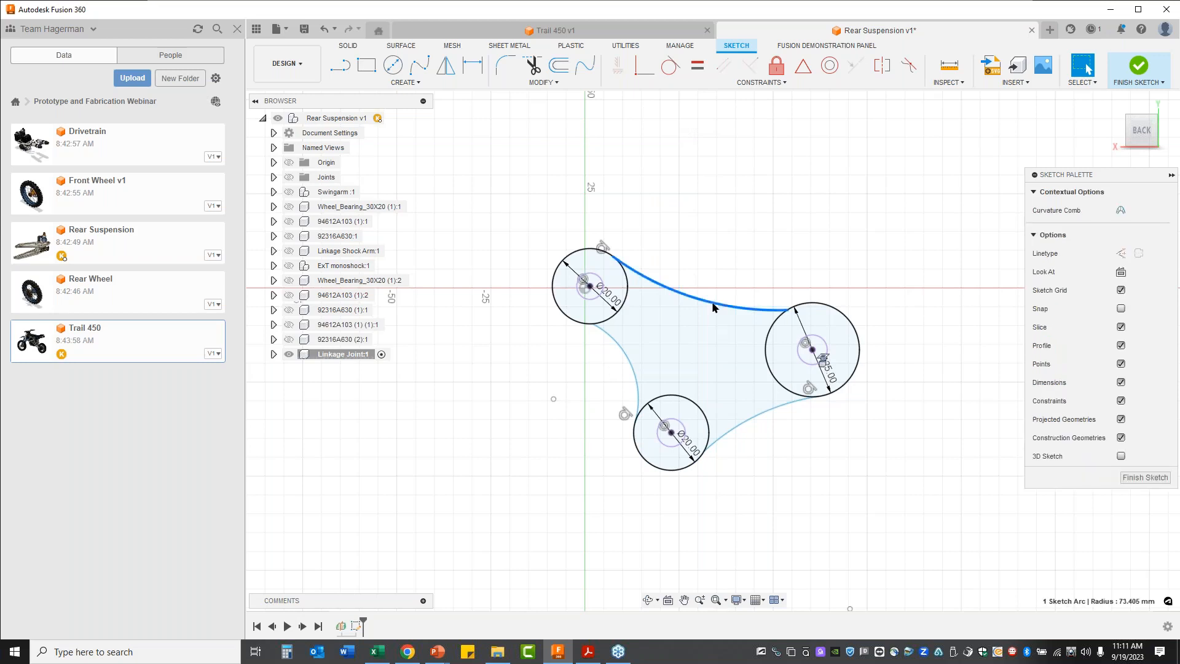
left_click(670, 66)
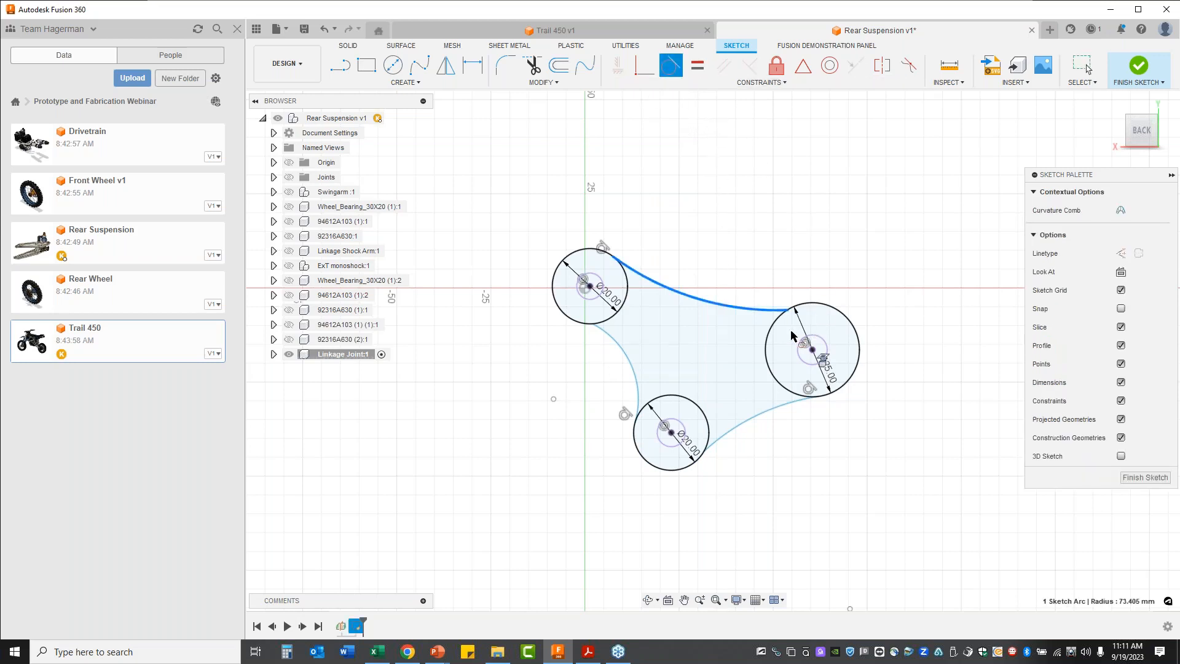
left_click(779, 312)
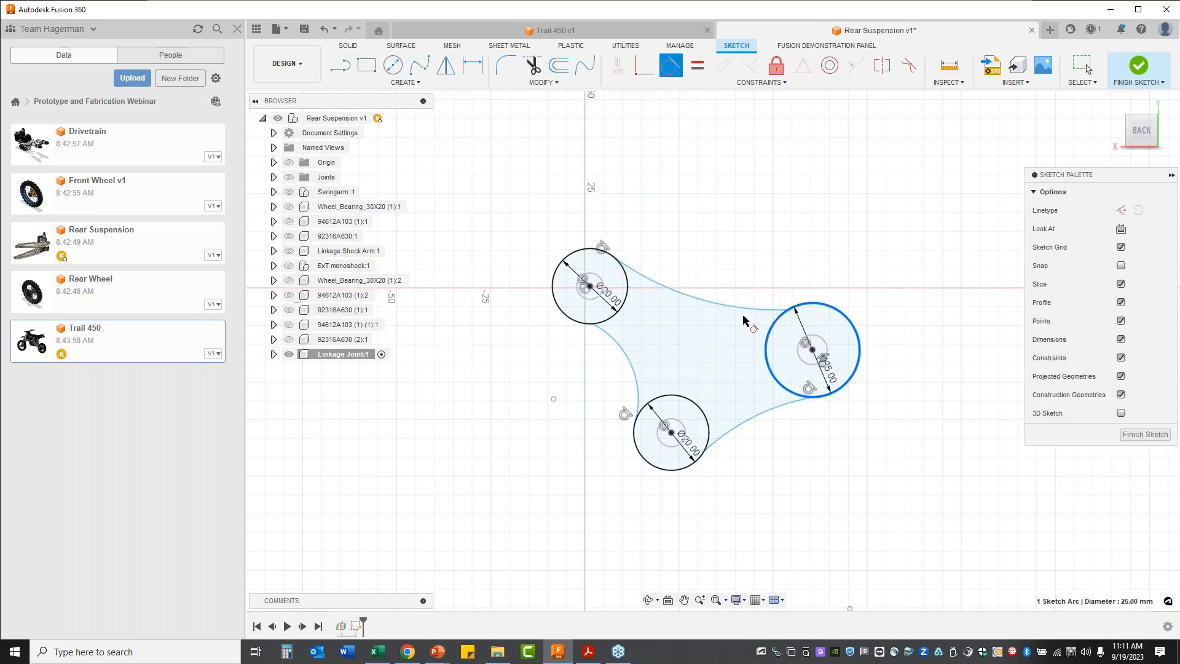
left_click(706, 453)
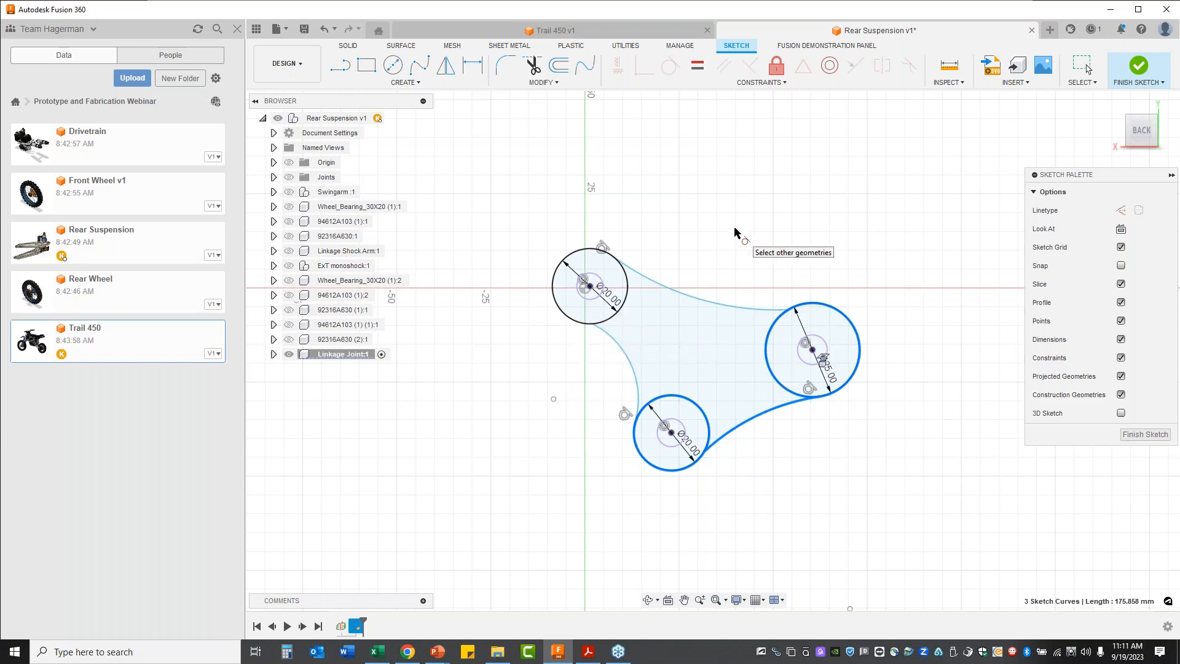
key("Escape")
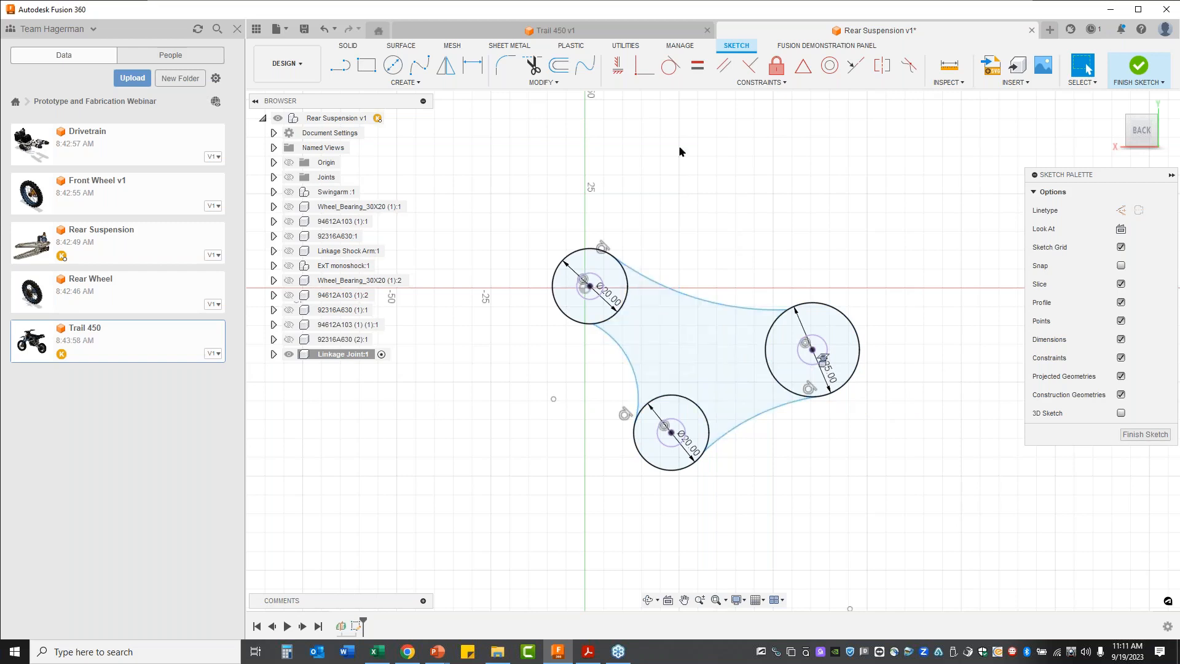
Apply a Tangent constraint between the upper 20 mm circle and the arc that joins the two 20 mm circles.
left_click(666, 67)
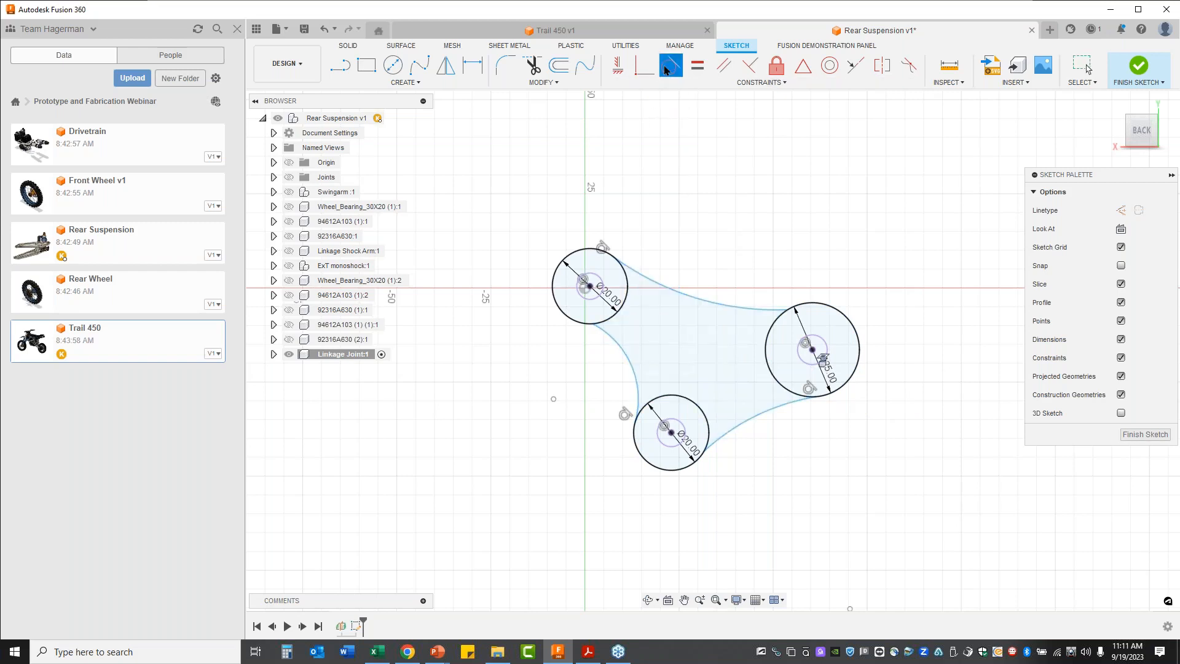
left_click(612, 337)
left_click(585, 324)
Make the upper arc tangent to the 25 mm circle and the lower arc tangent to the lower 20 mm circle.
left_click(757, 313)
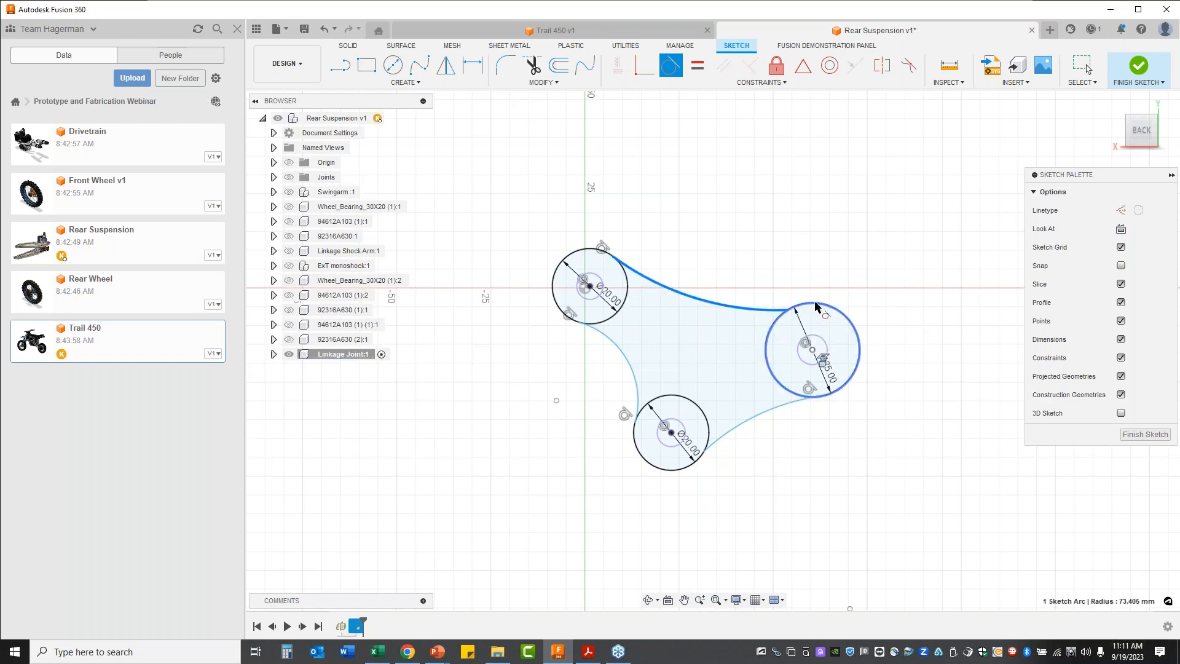
left_click(849, 315)
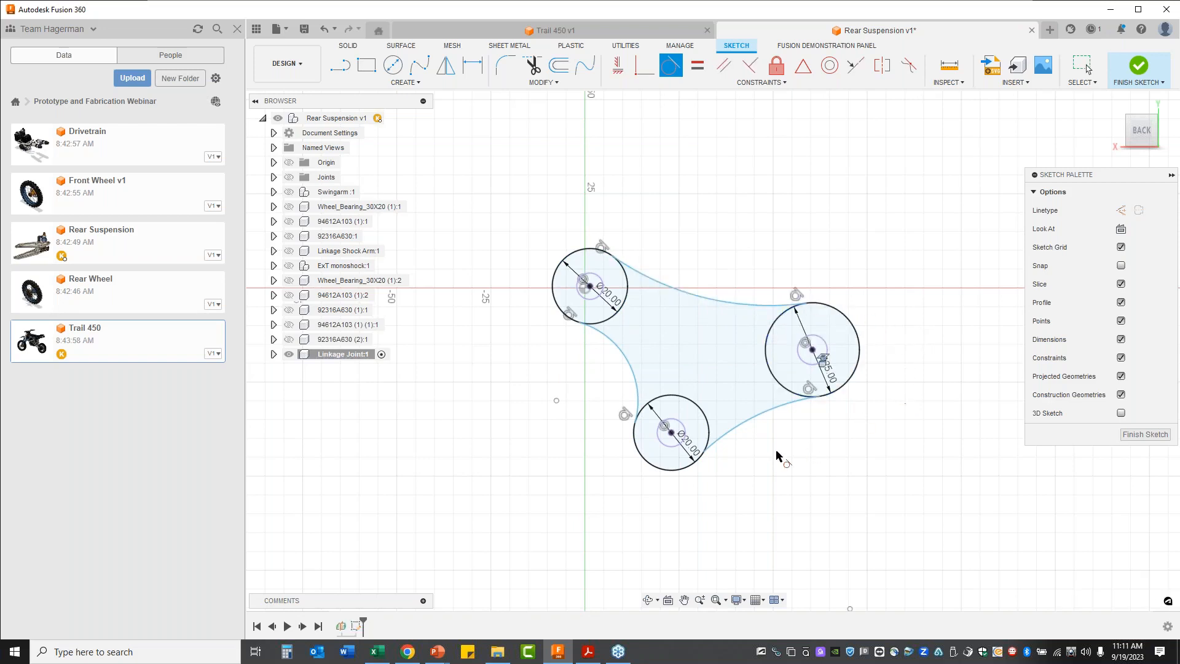
left_click(729, 434)
left_click(710, 442)
Dimension the upper arc between the upper 20 mm circle and the 25 mm circle with a 50 mm radius.
left_click(473, 64)
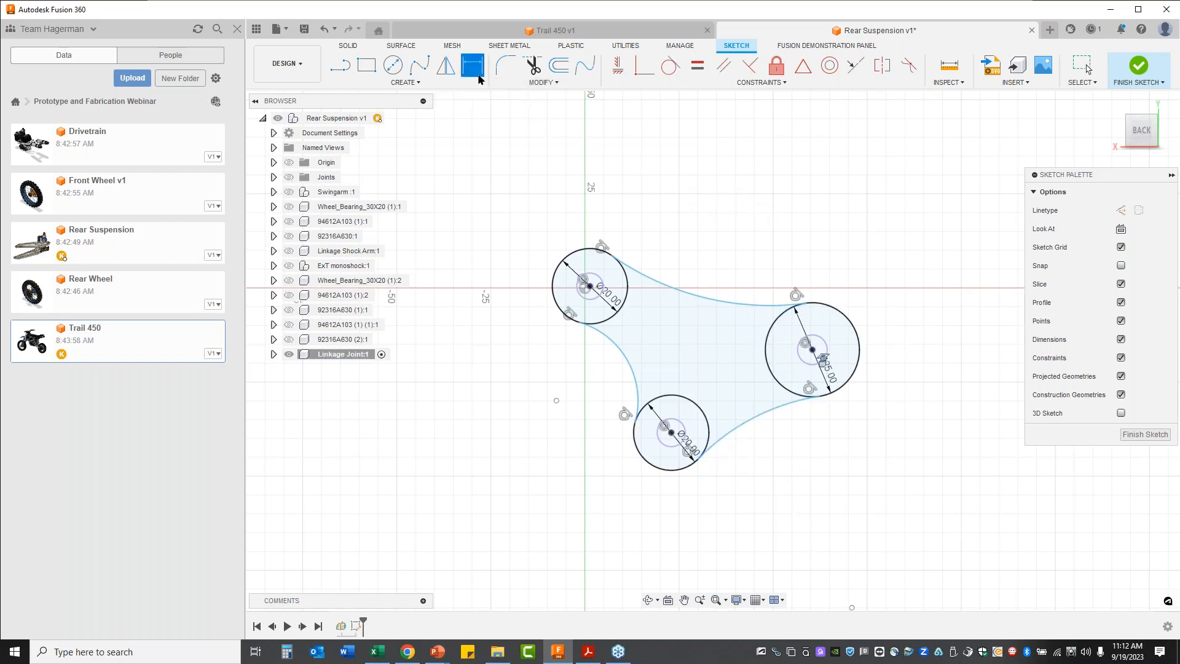
left_click(699, 298)
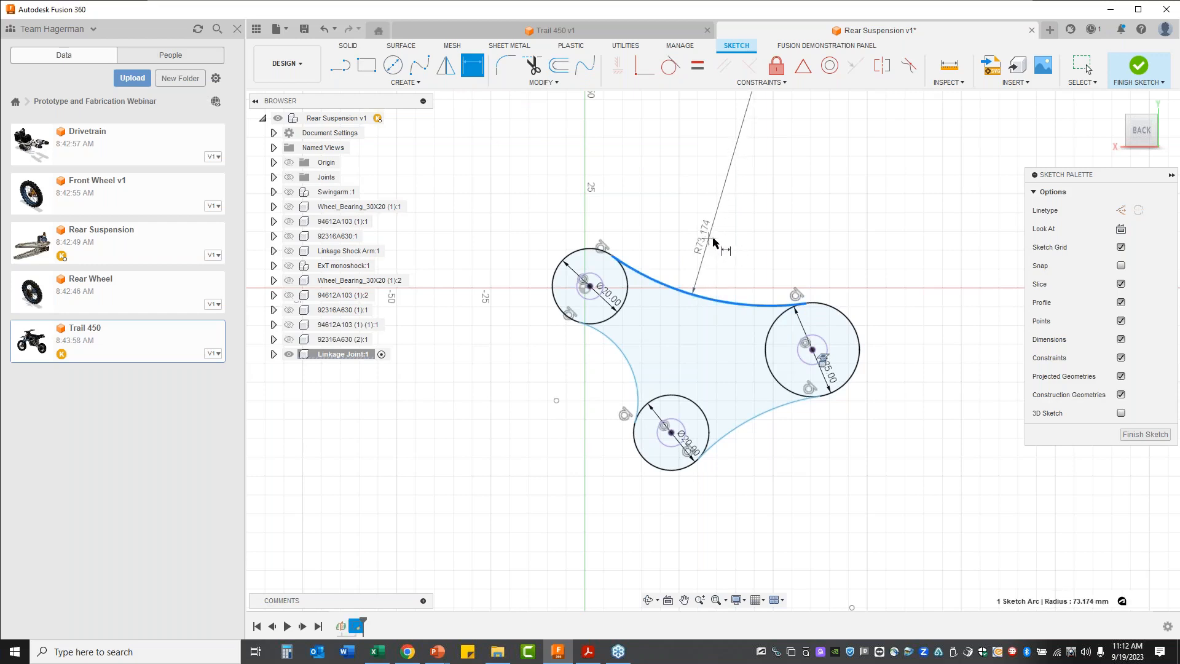
left_click(713, 241)
type("50")
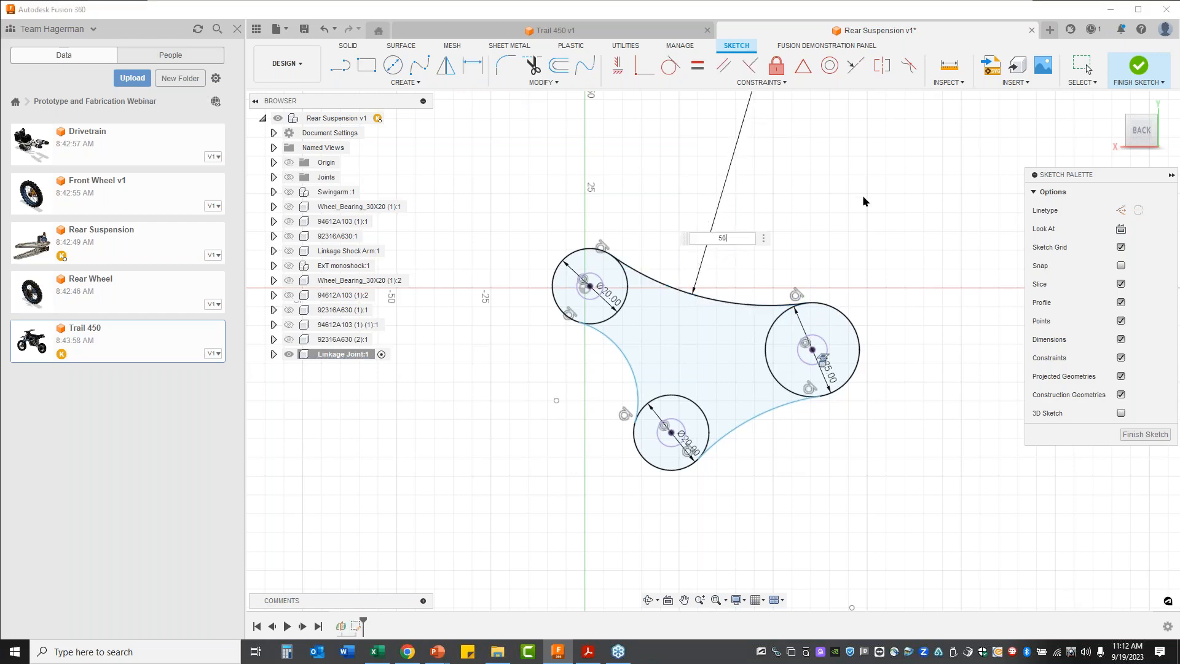
key("Return")
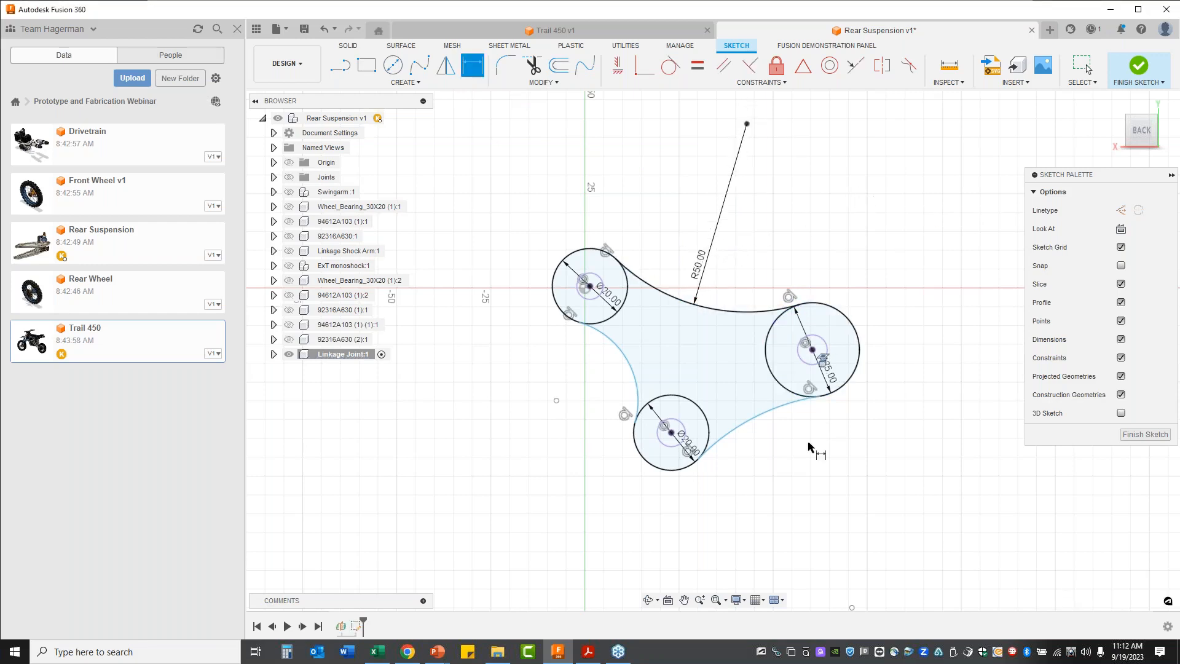
Dimension the arc between the lower 20 mm circle and the 25 mm circle with a 30 mm radius.
left_click(760, 424)
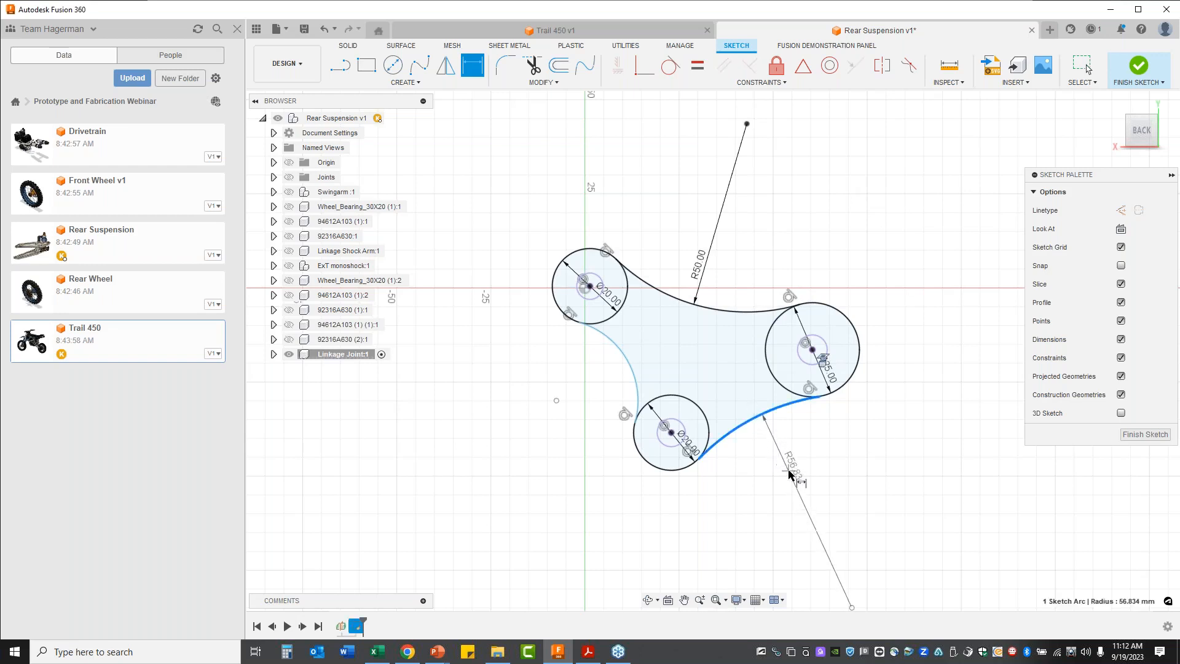
left_click(920, 474)
type("30")
key("Return")
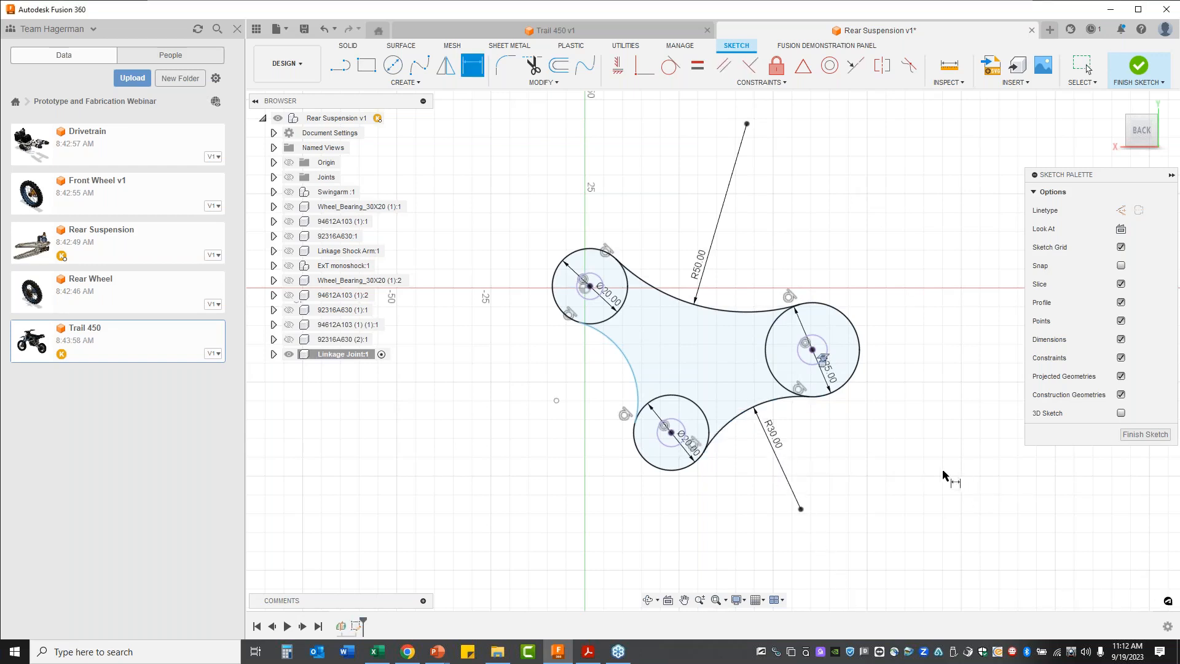
Dimension the arc joining the two 20 mm circles with a 20 mm radius.
left_click(637, 374)
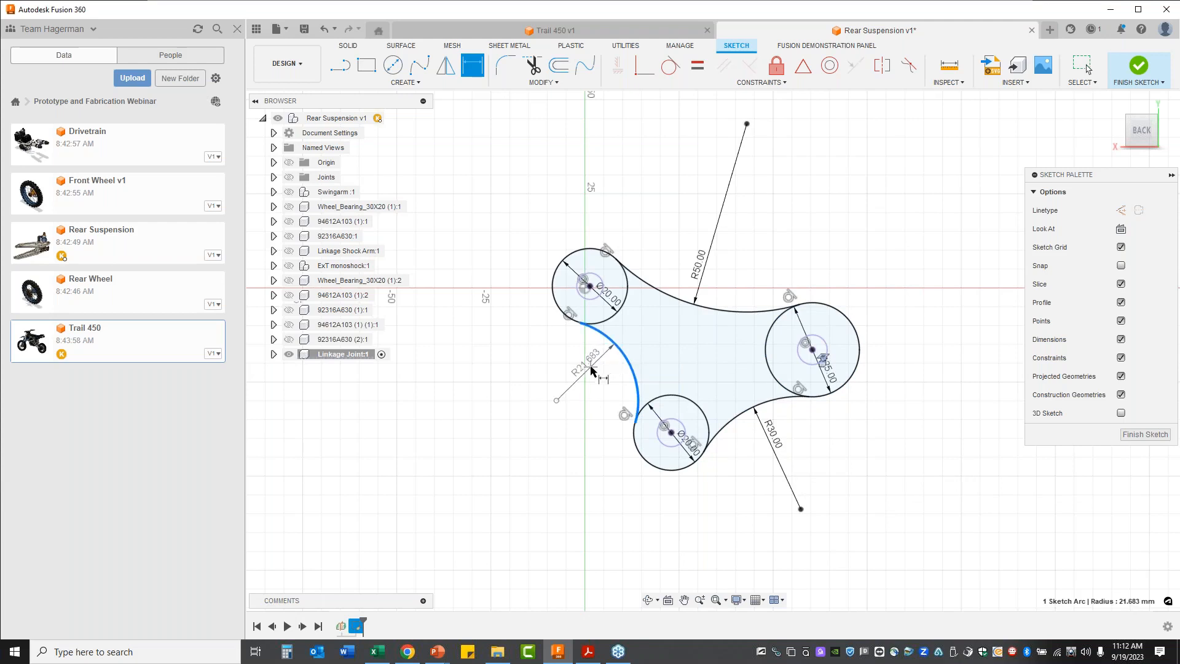
left_click(585, 413)
type("2")
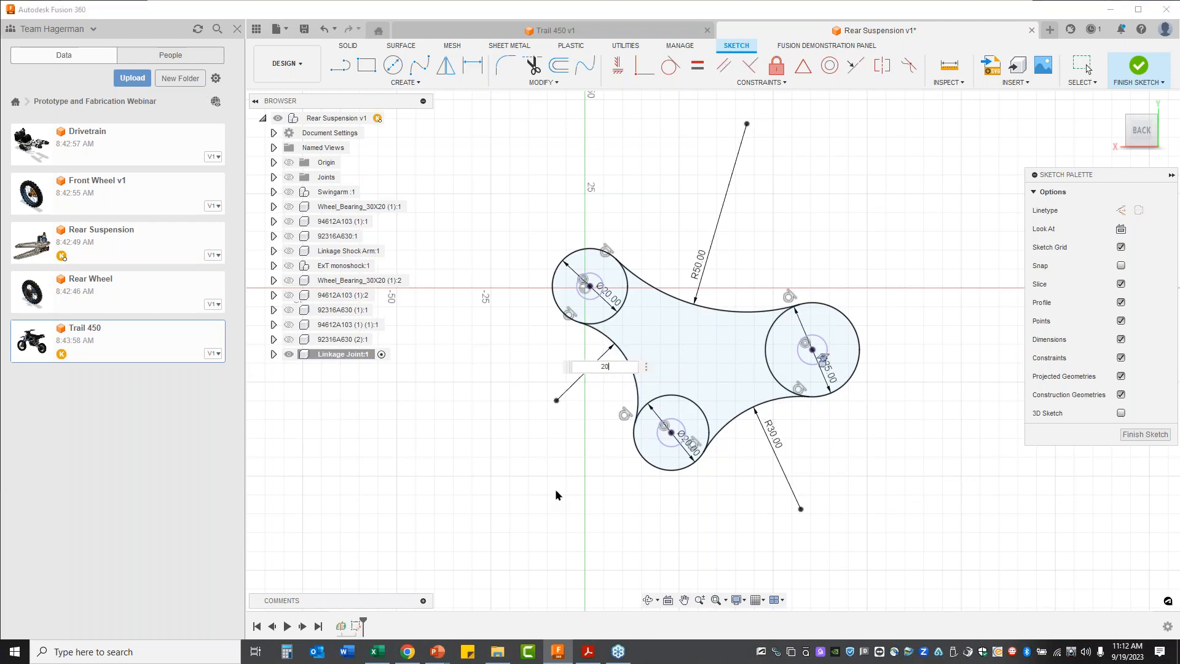
type("0")
key("Return")
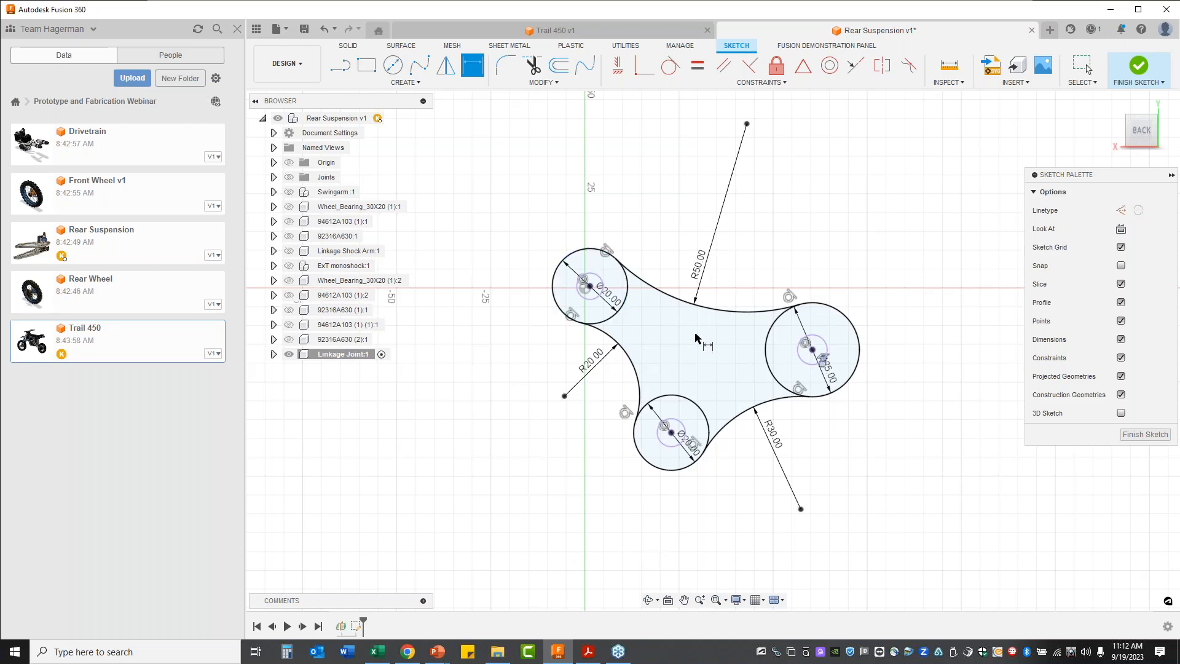
Change the radius of the arc joining the two 20 mm circles to 50 mm and finish the sketch.
left_click(594, 358)
double_click(595, 362)
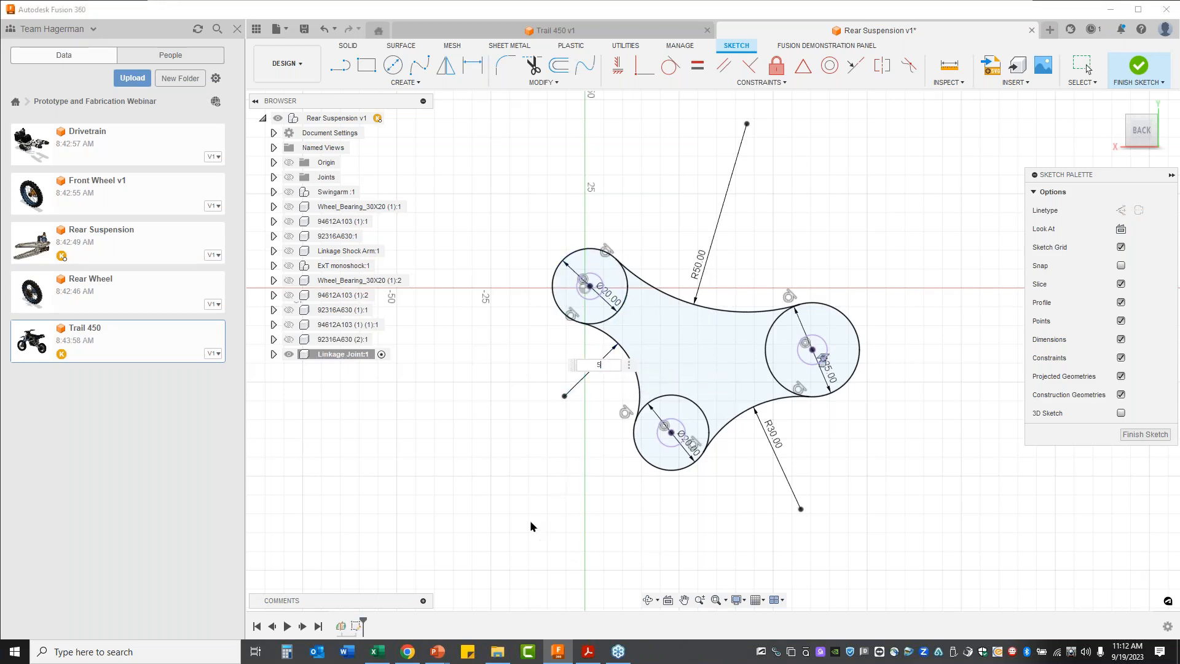
type("50")
key("Return")
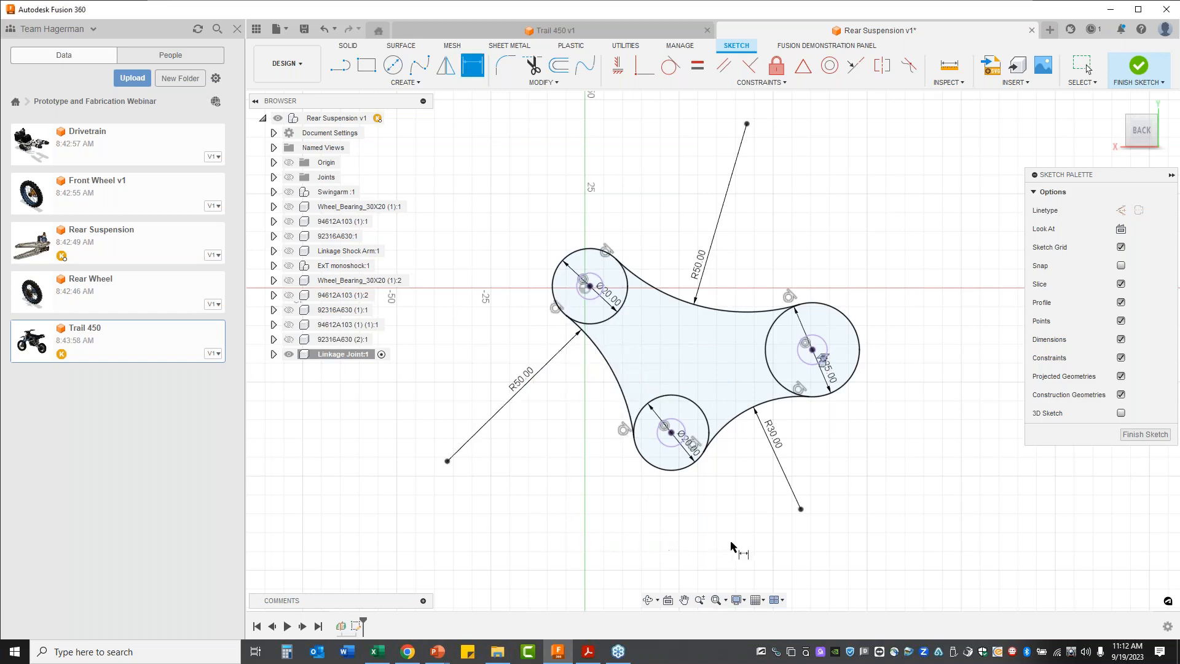
left_click(1147, 435)
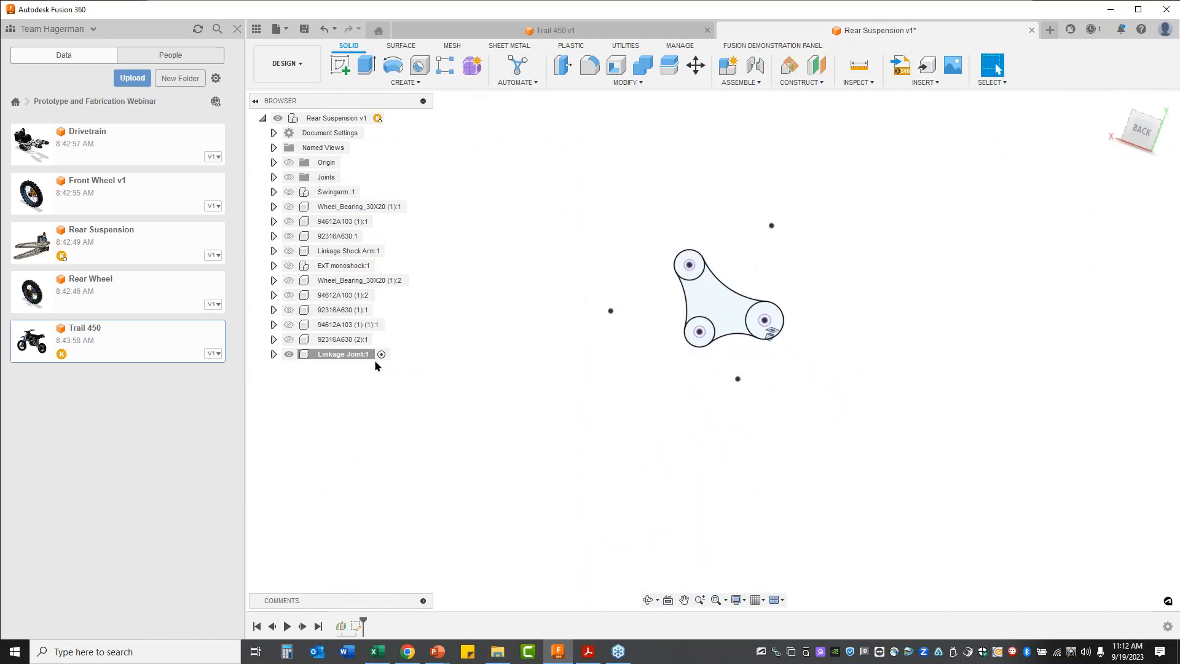
Unisolate the Linkage Joint component so that it is shown together with the surrounding rear suspension parts.
right_click(358, 354)
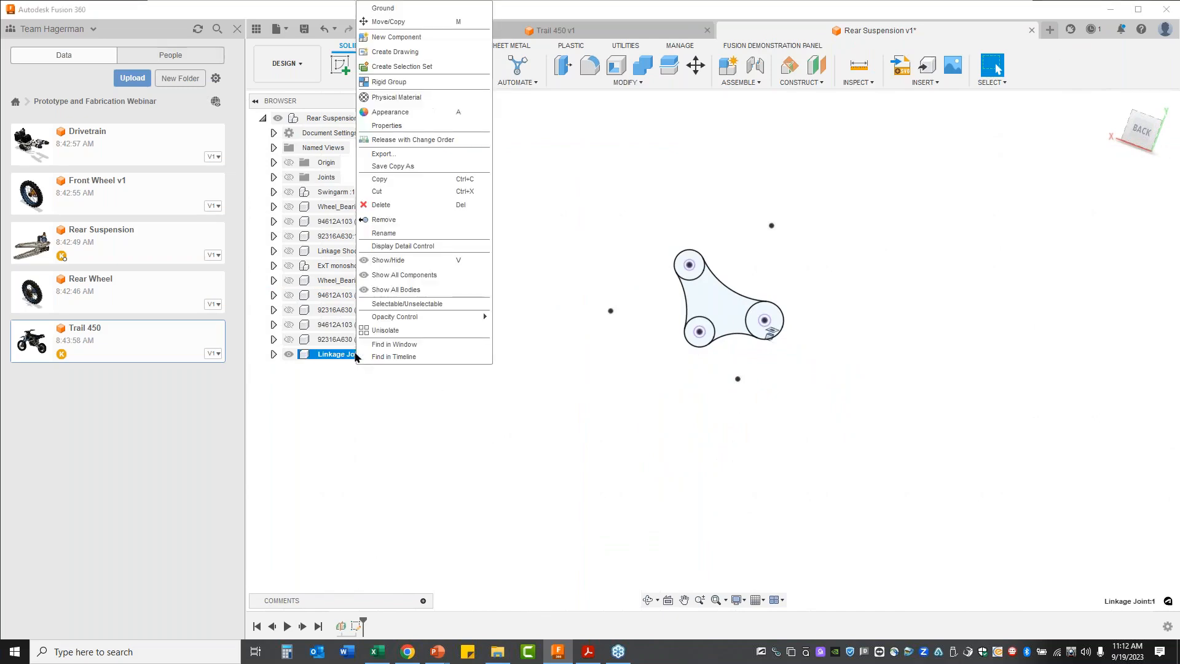
left_click(404, 332)
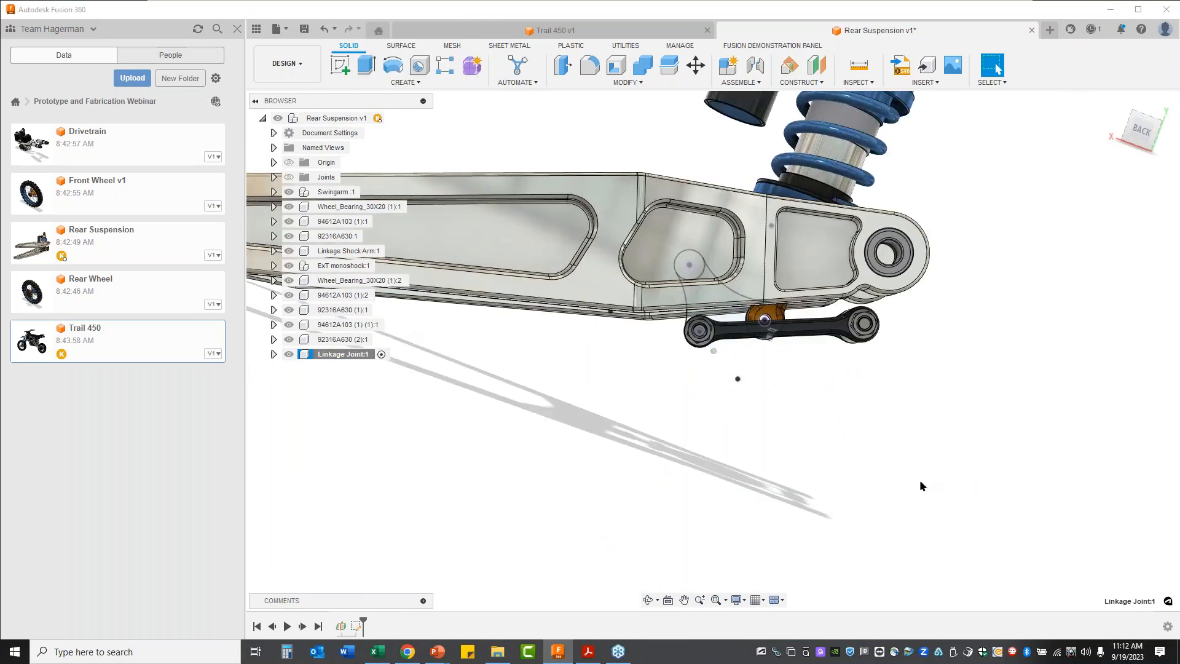
middle_click_drag(919, 480, 772, 491, "shift")
scroll(847, 481, "up", 6)
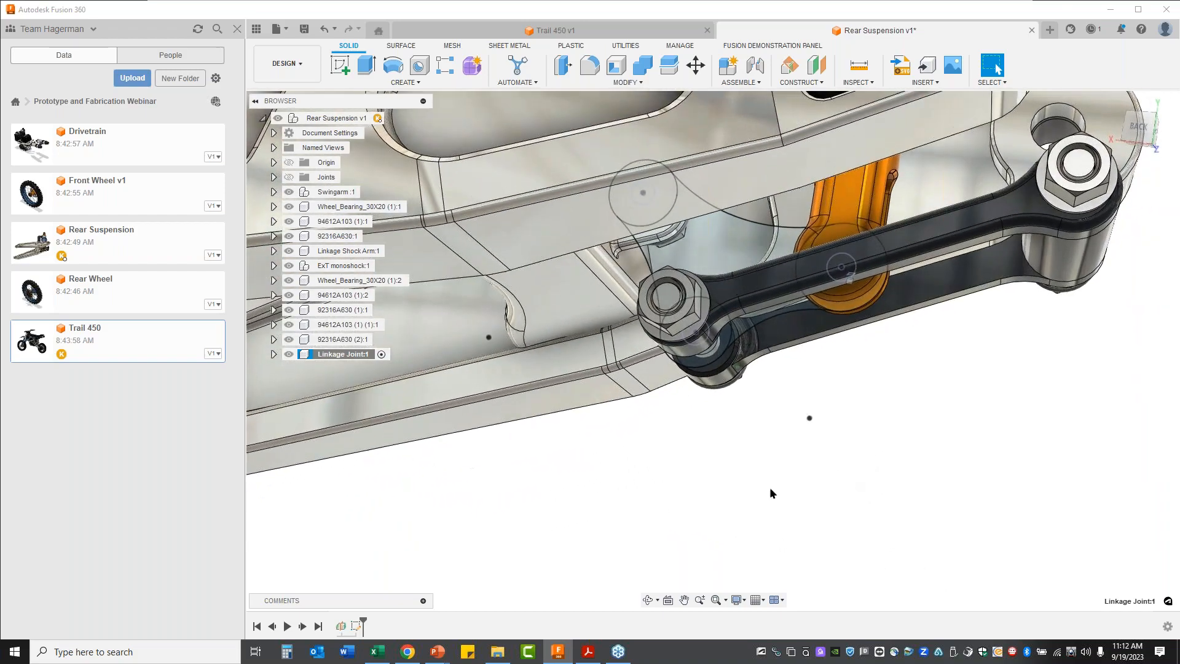
middle_click_drag(412, 467, 436, 509, "shift")
scroll(663, 347, "up", 2)
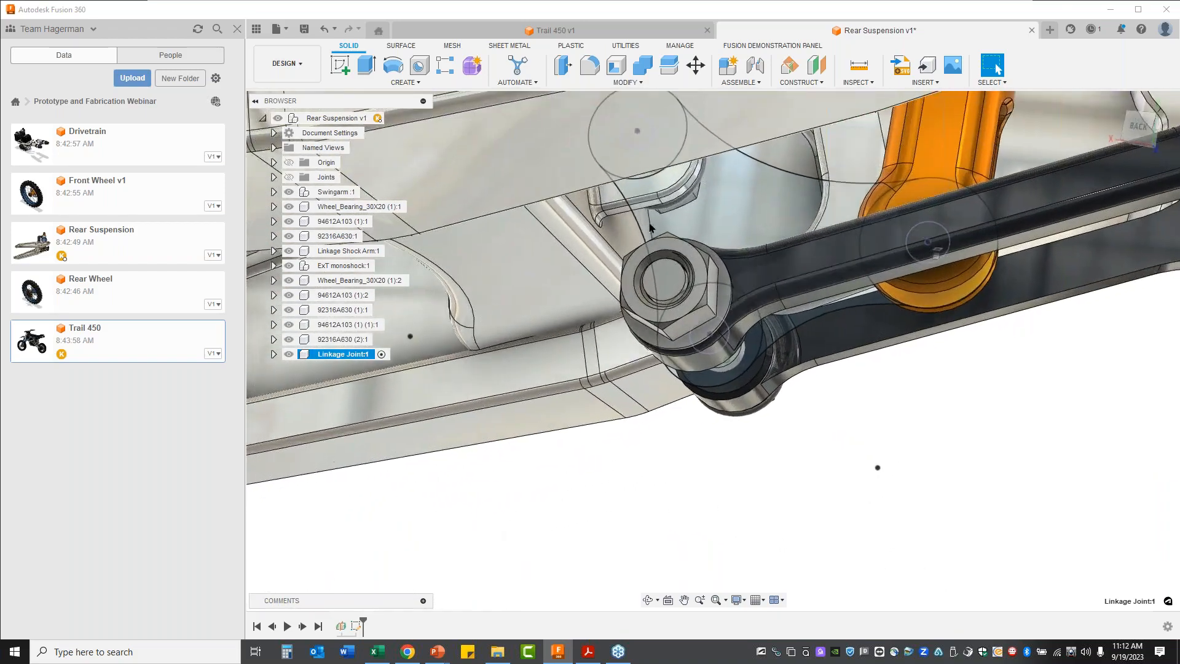
middle_click_drag(663, 348, 572, 443, "shift")
scroll(599, 351, "down", 2)
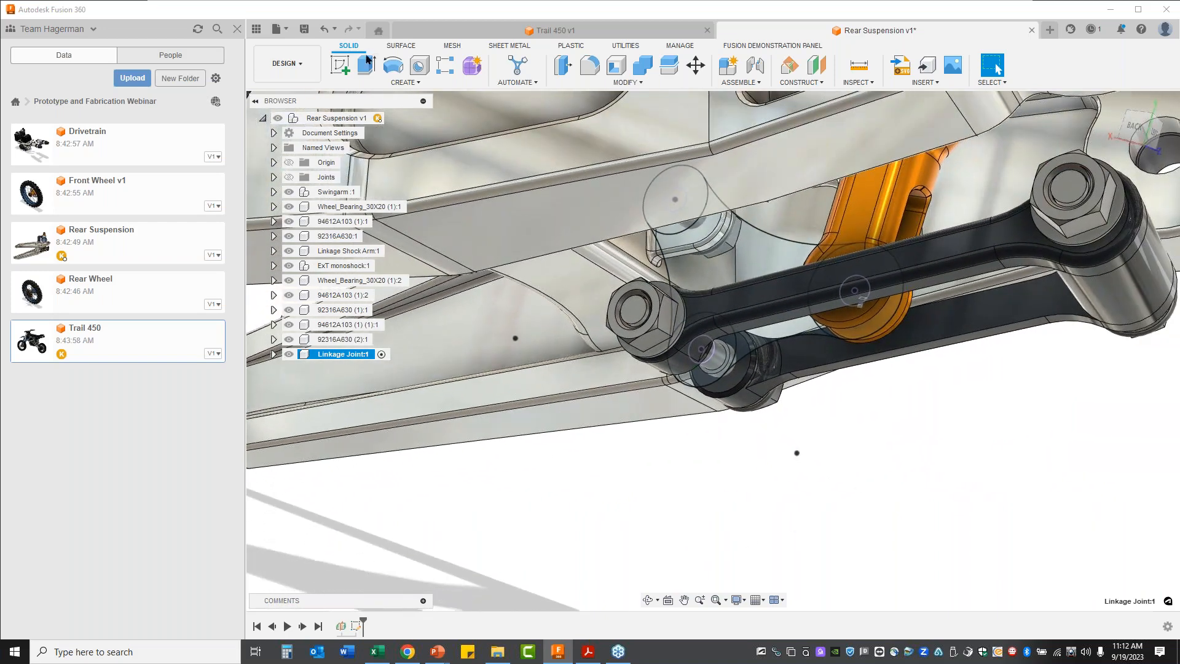
left_click(369, 66)
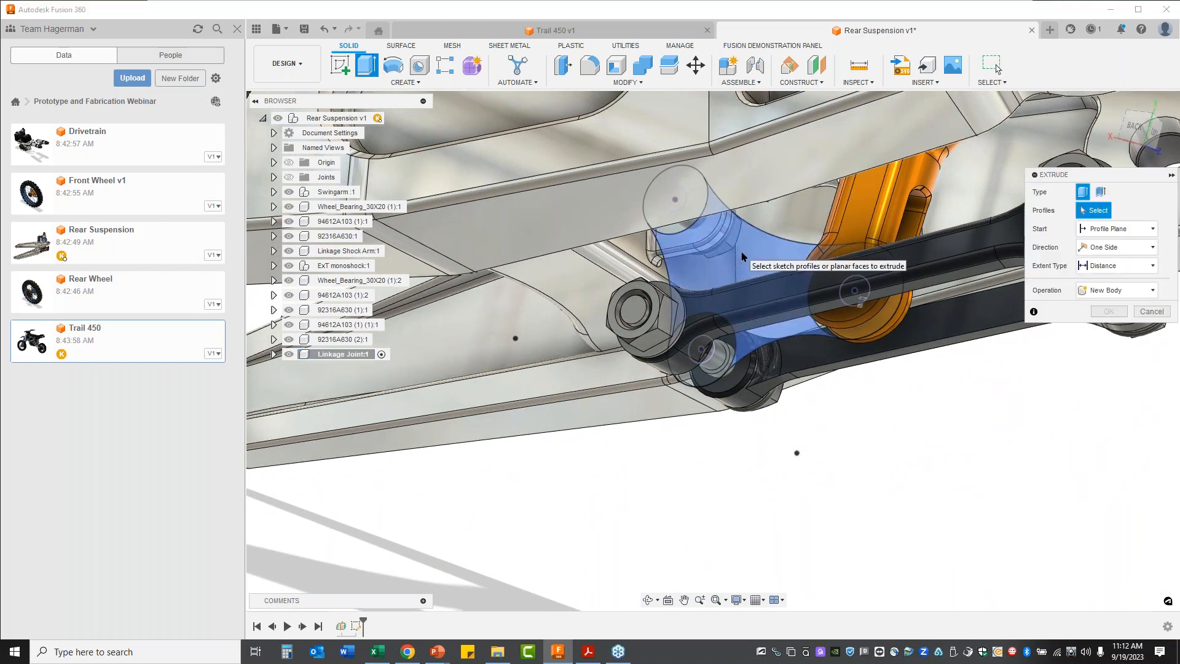
left_click(742, 256)
scroll(464, 359, "up", 2)
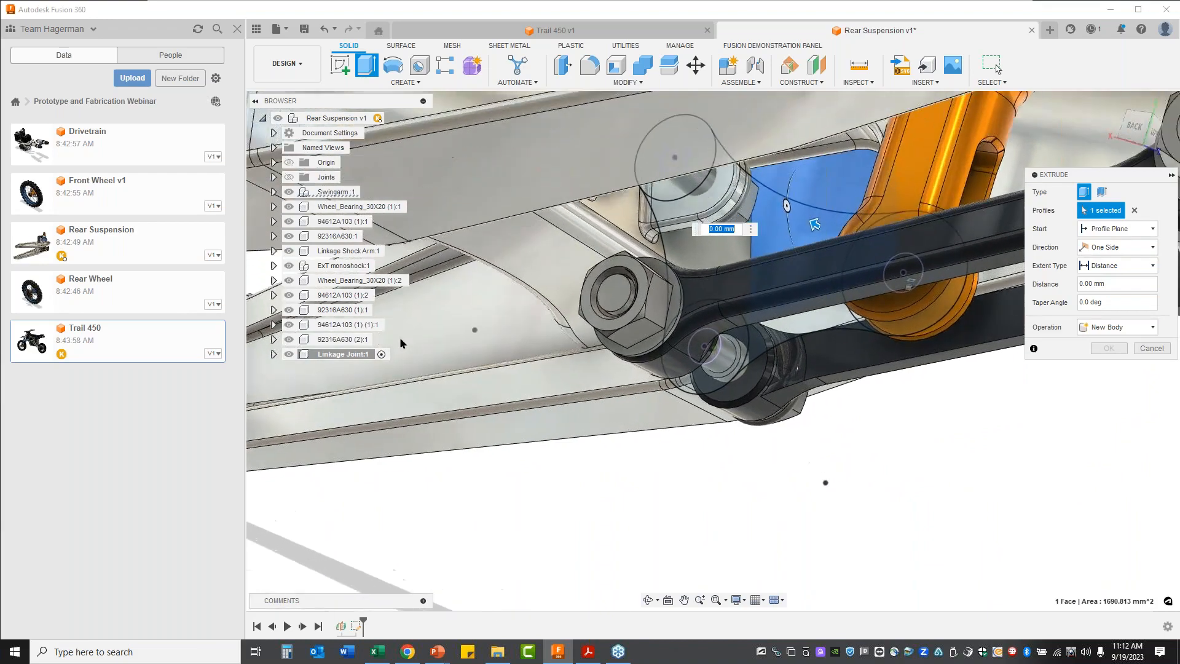
scroll(663, 226, "up", 2)
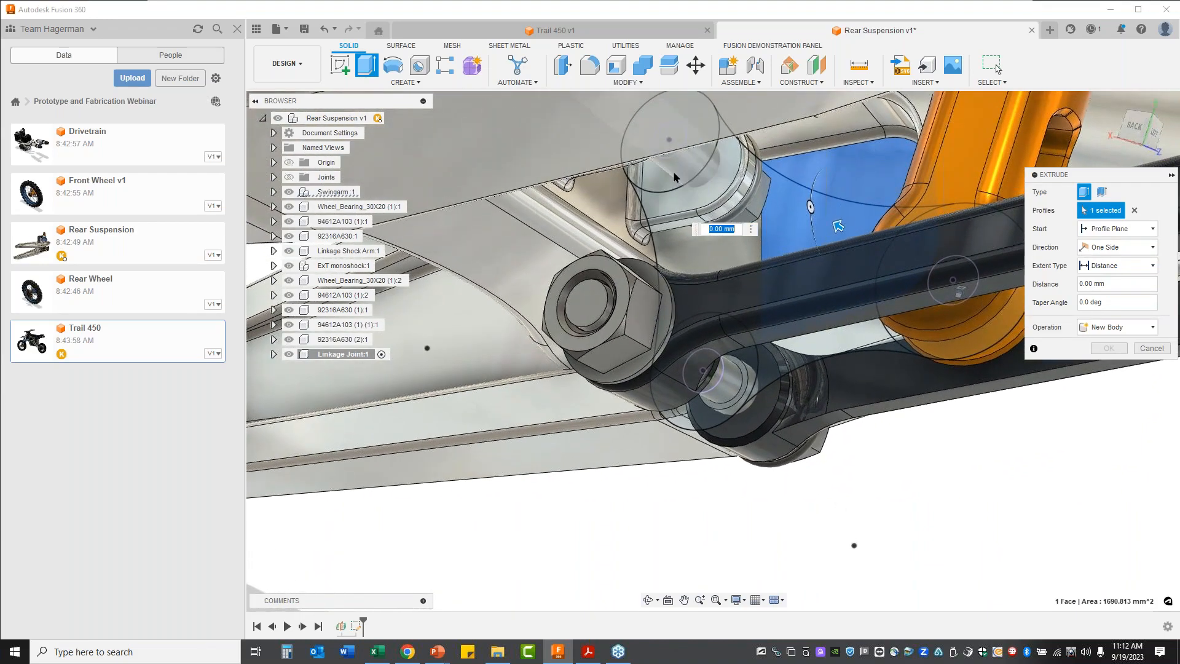
middle_click_drag(674, 183, 655, 467, "shift")
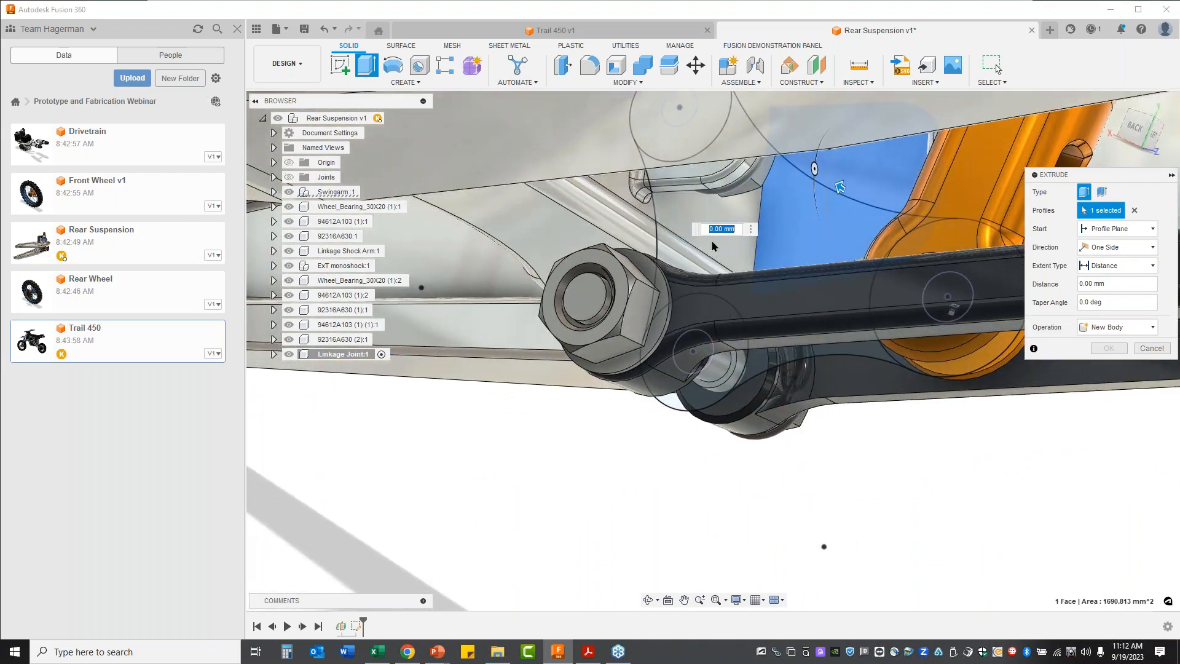
left_click(701, 241)
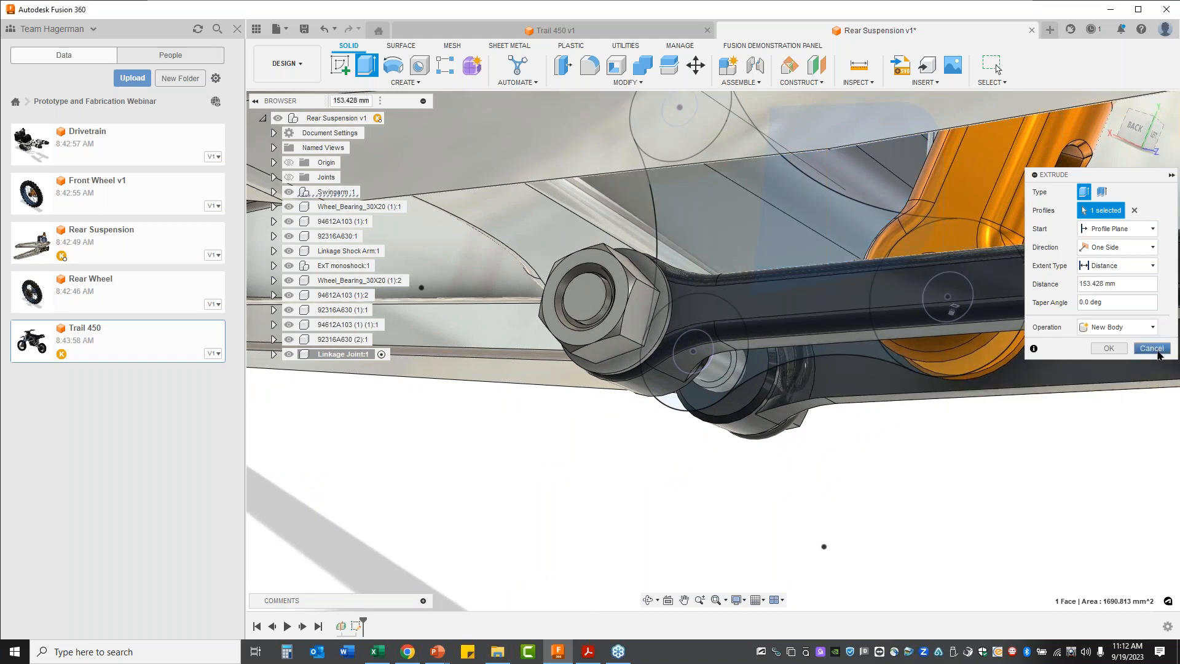
left_click(1152, 347)
Extrude the four profiles of the three-lobed pivot sketch symmetrically by a distance of 10 mm as a new body.
left_click(362, 67)
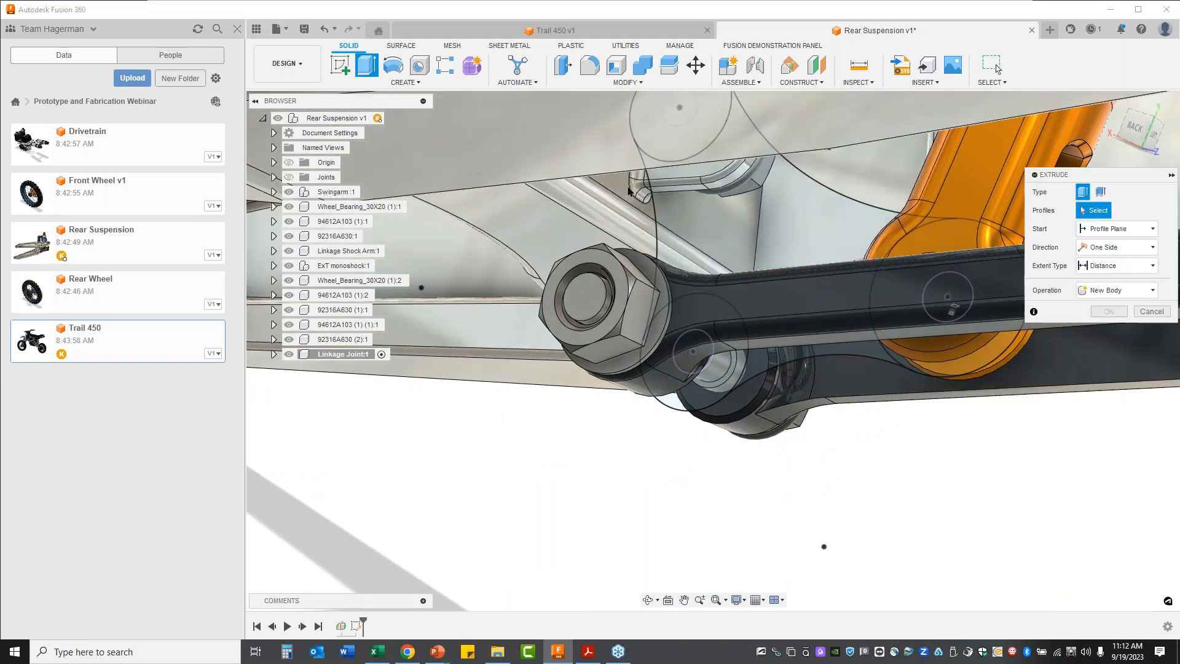
left_click(657, 212)
middle_click_drag(659, 215, 676, 175, "shift")
left_click(689, 165)
middle_click_drag(673, 249, 739, 385, "shift")
left_click(689, 369)
left_click(758, 329)
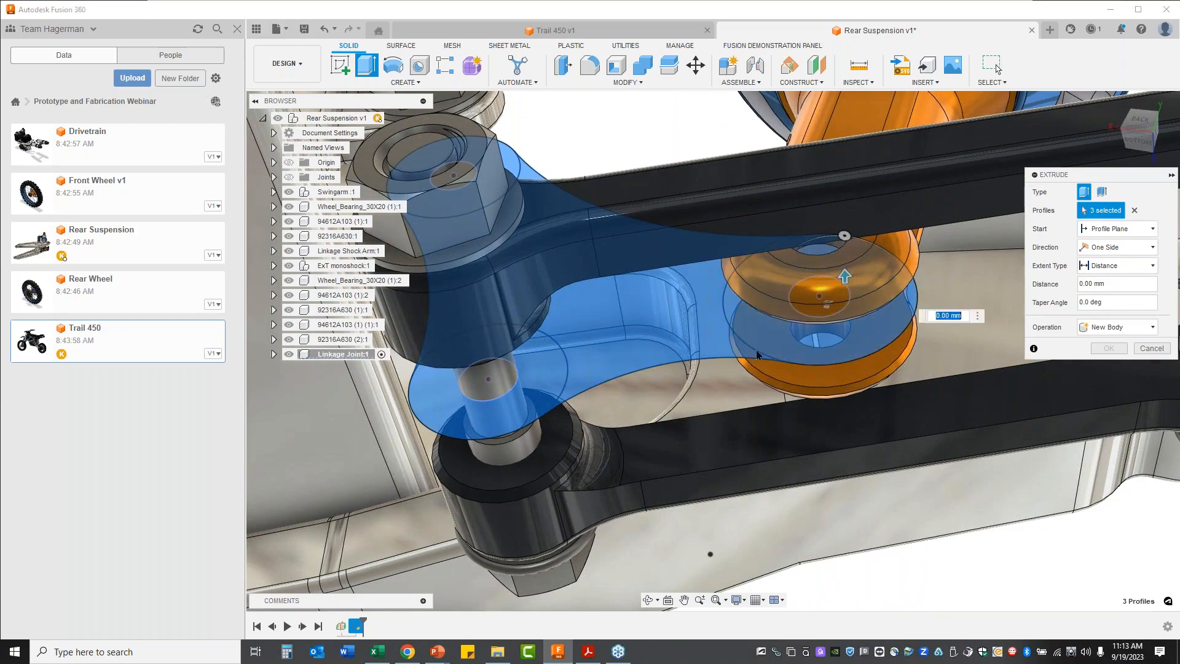
middle_click_drag(756, 349, 1094, 320, "shift")
left_click(1119, 248)
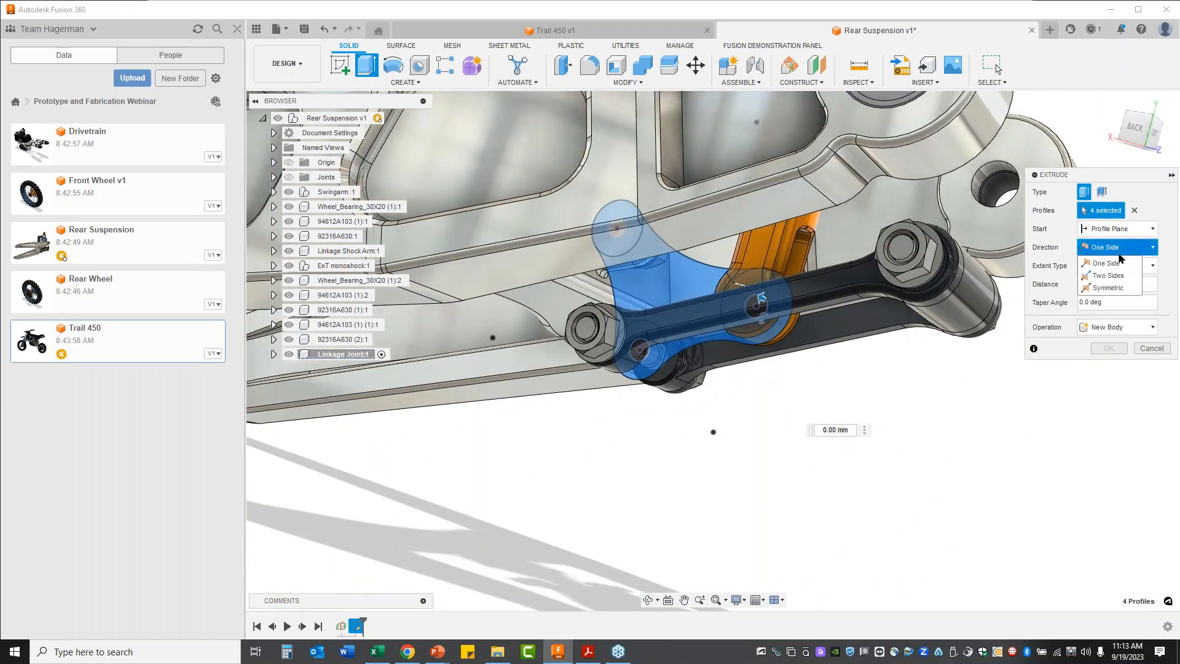
left_click(1114, 288)
middle_click_drag(956, 434, 762, 295, "shift")
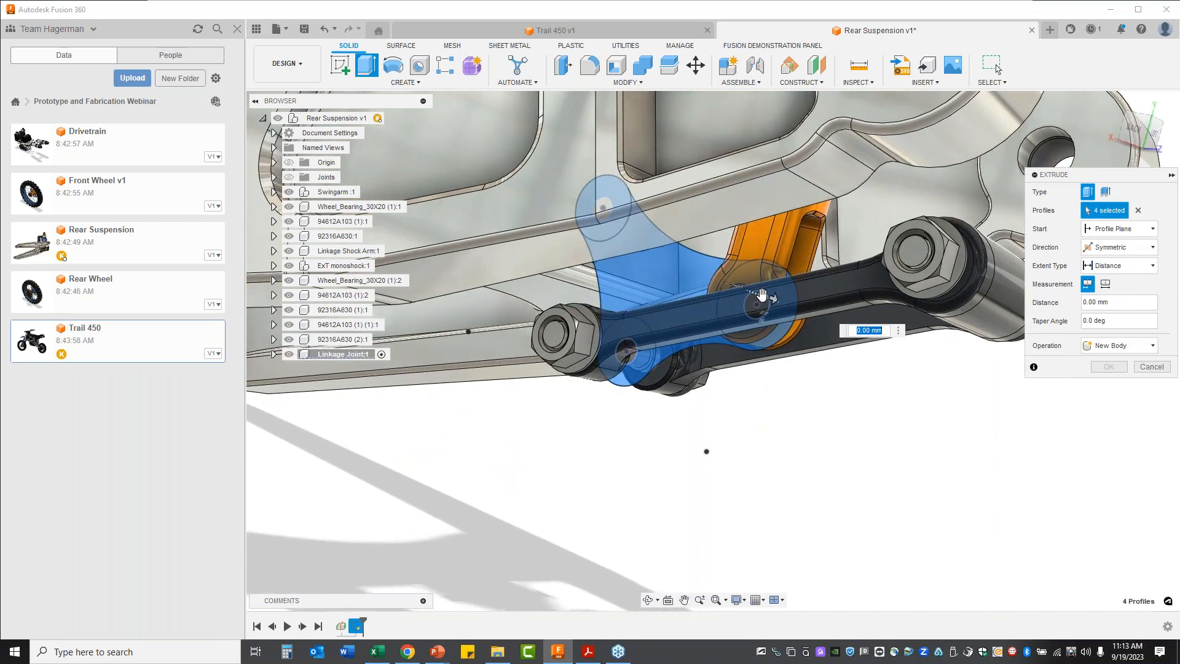
left_click_drag(762, 295, 746, 293)
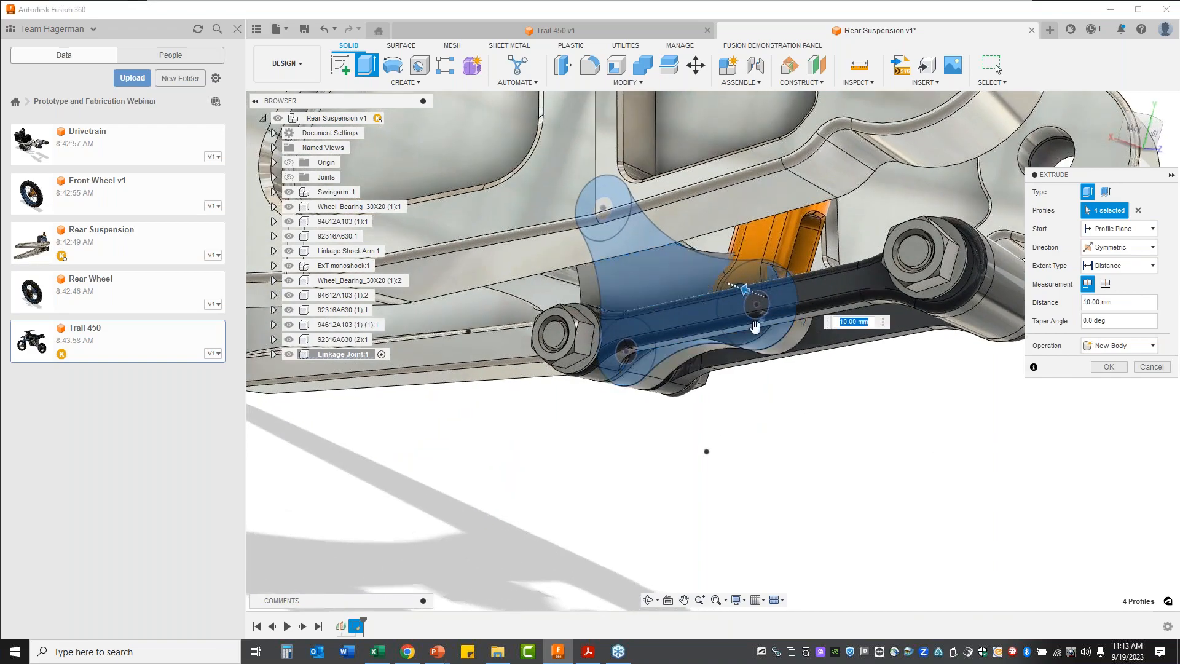
middle_click_drag(794, 479, 951, 338, "shift")
left_click(1109, 367)
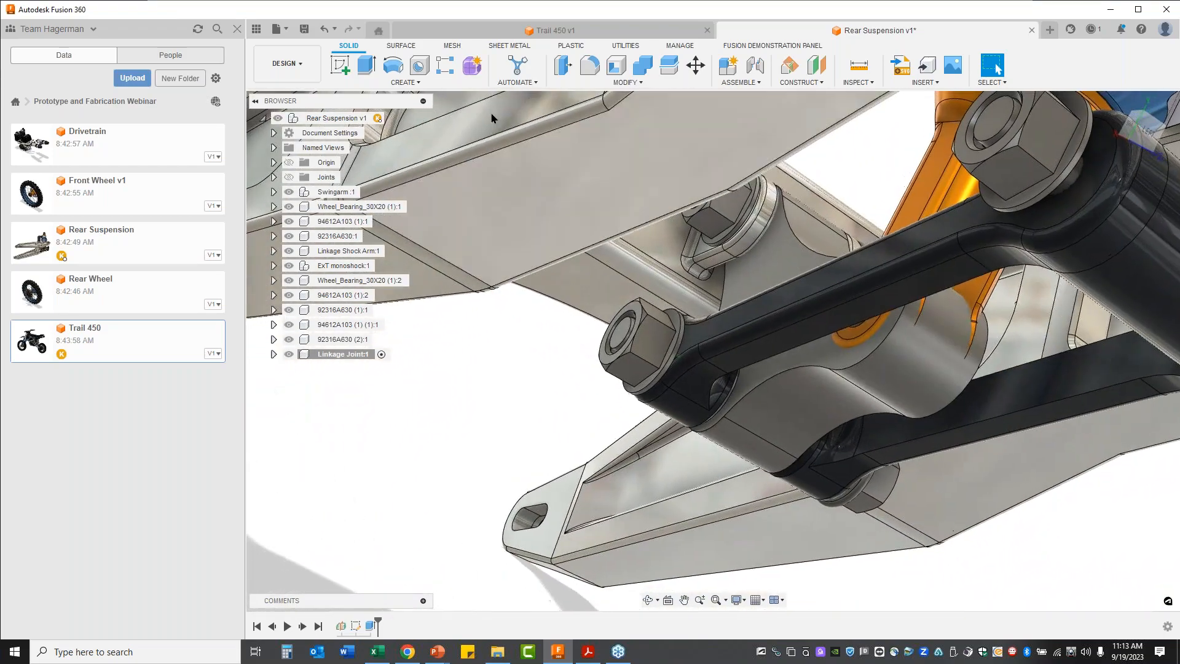
Sketch a 28 mm circle on the Linkage Joint's side face, centred on the shock mounting hole, and finish the sketch.
left_click(340, 65)
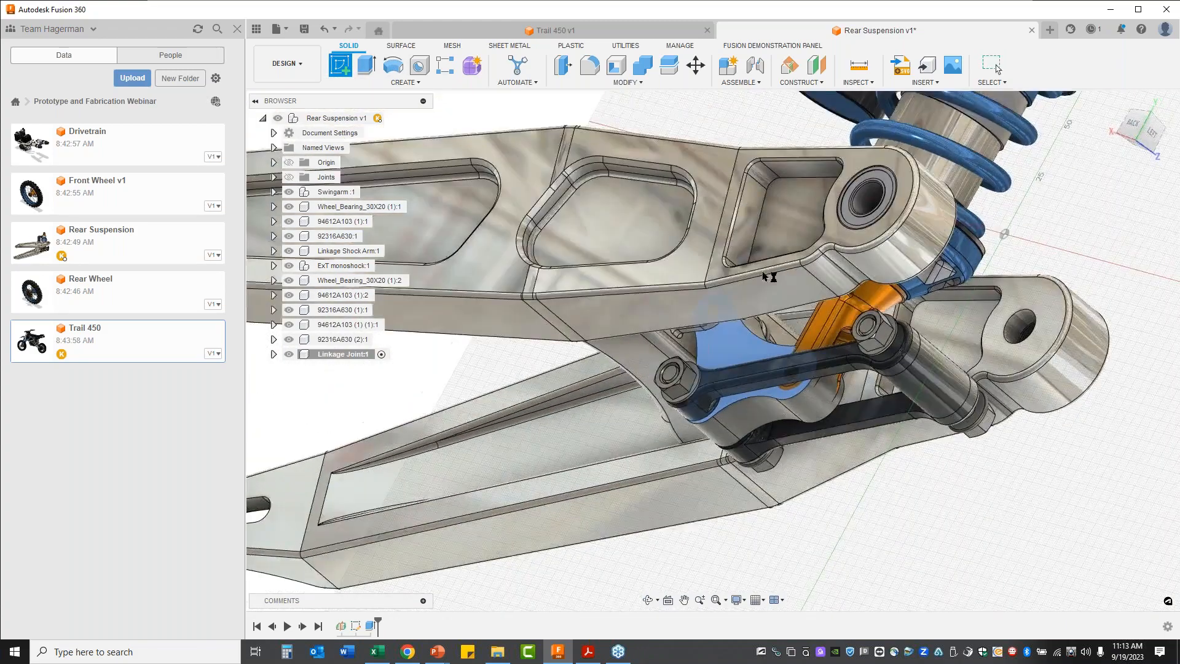
left_click(766, 276)
left_click(397, 68)
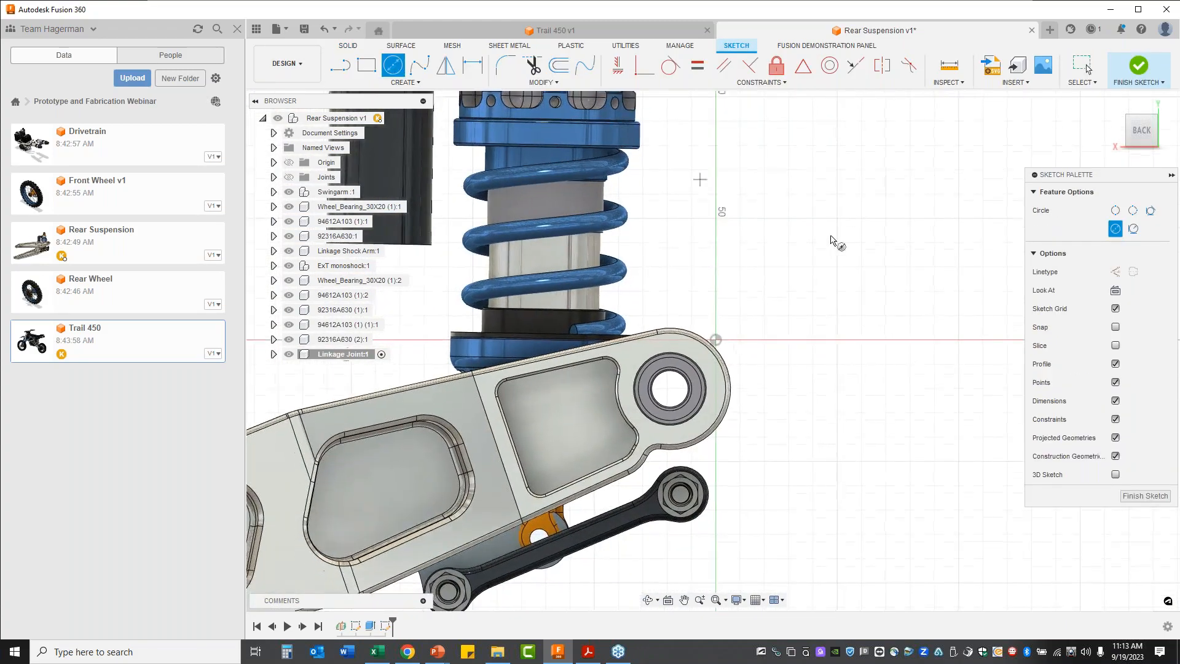
scroll(765, 442, "up", 5)
scroll(762, 441, "up", 1)
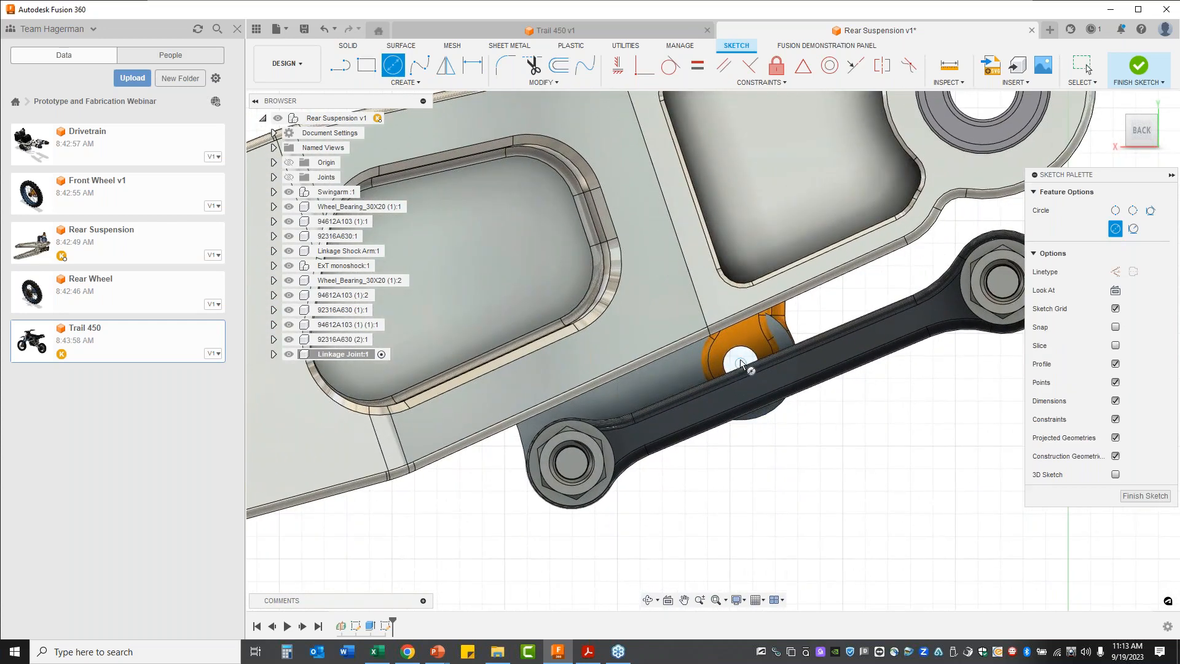
left_click(740, 365)
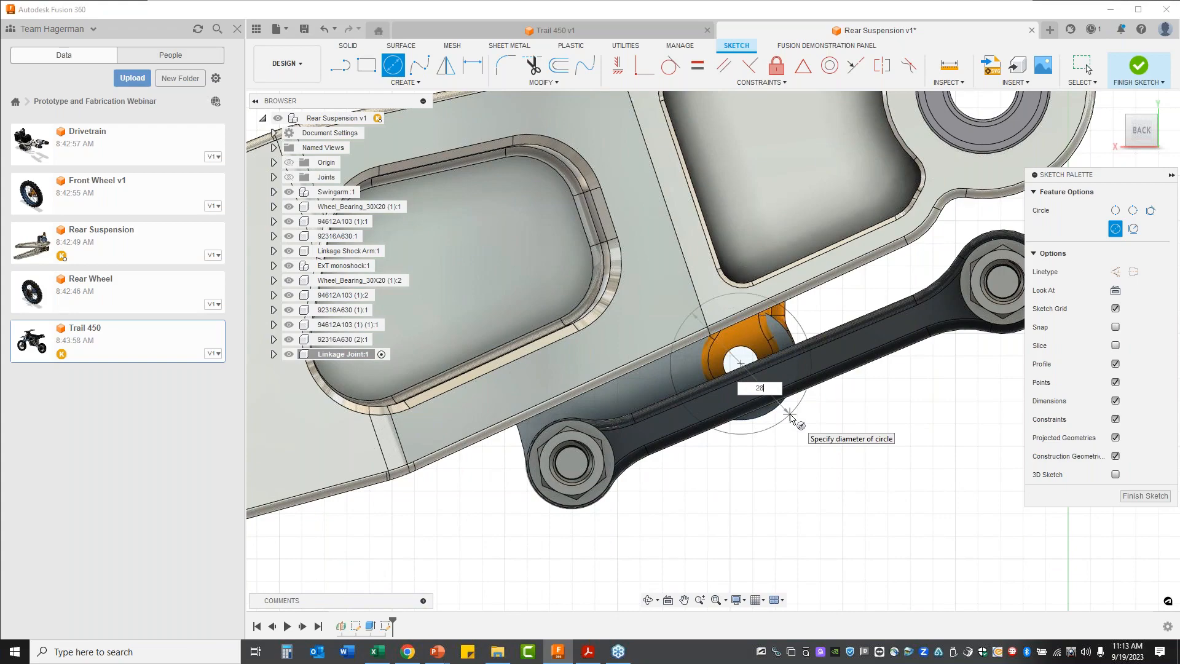
key("Return")
key("Escape")
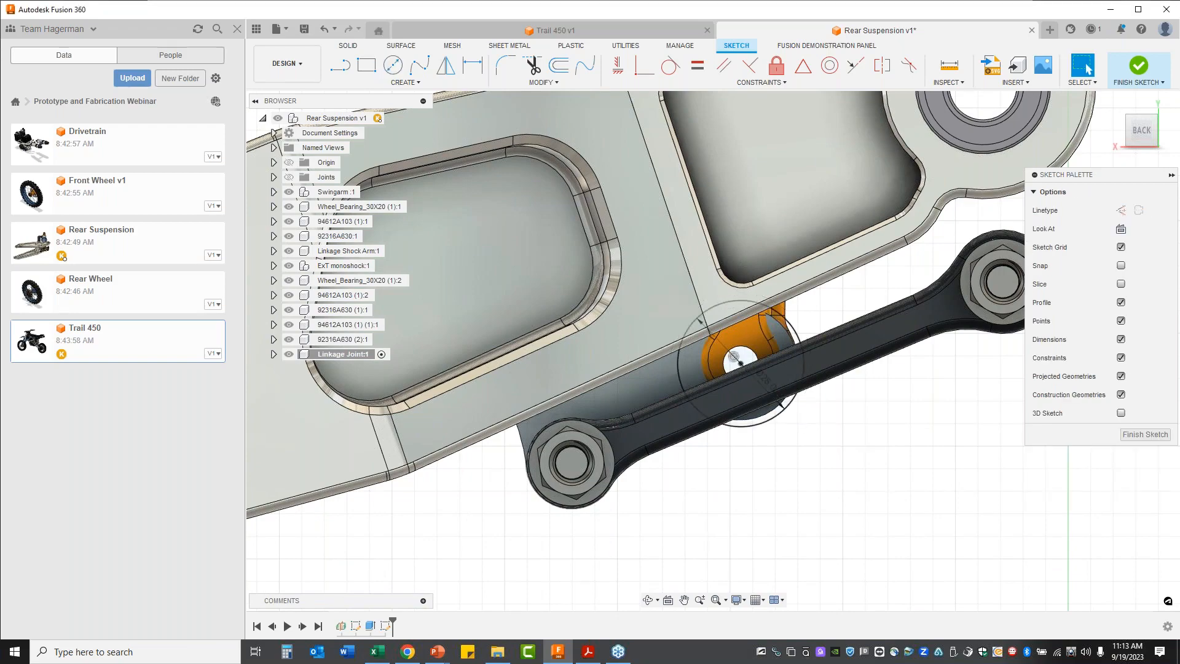
left_click(1144, 434)
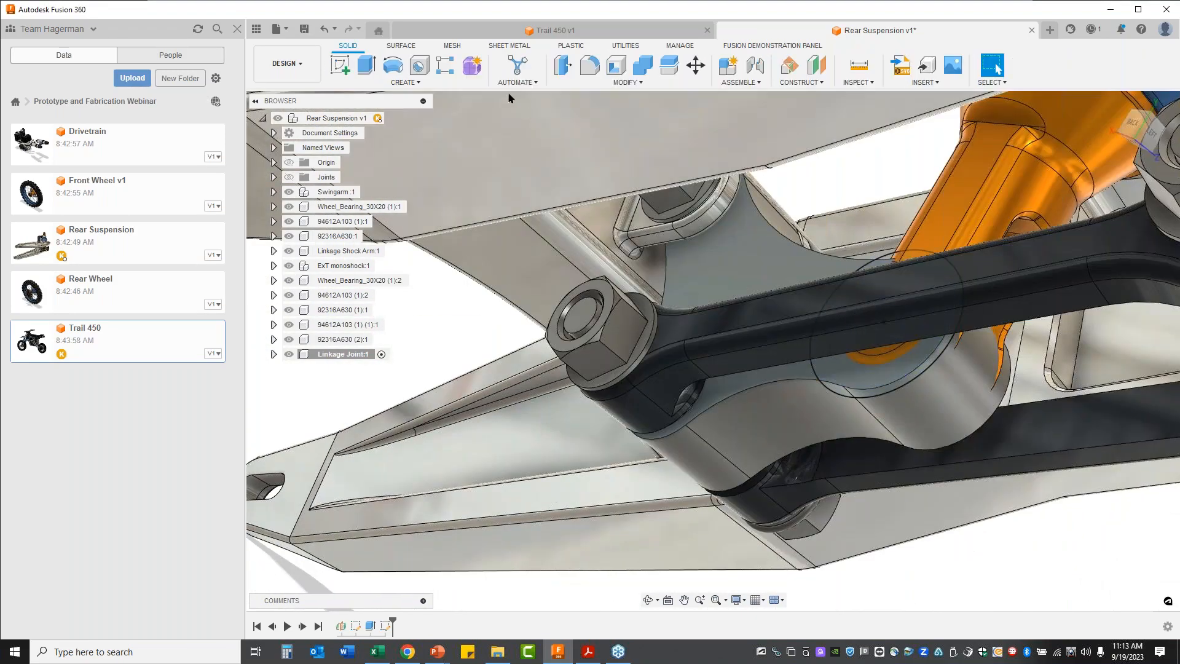
Extrude the circular profile as a 5 mm deep cut into the Linkage Joint body, excluding the shock body from the cut.
left_click(382, 77)
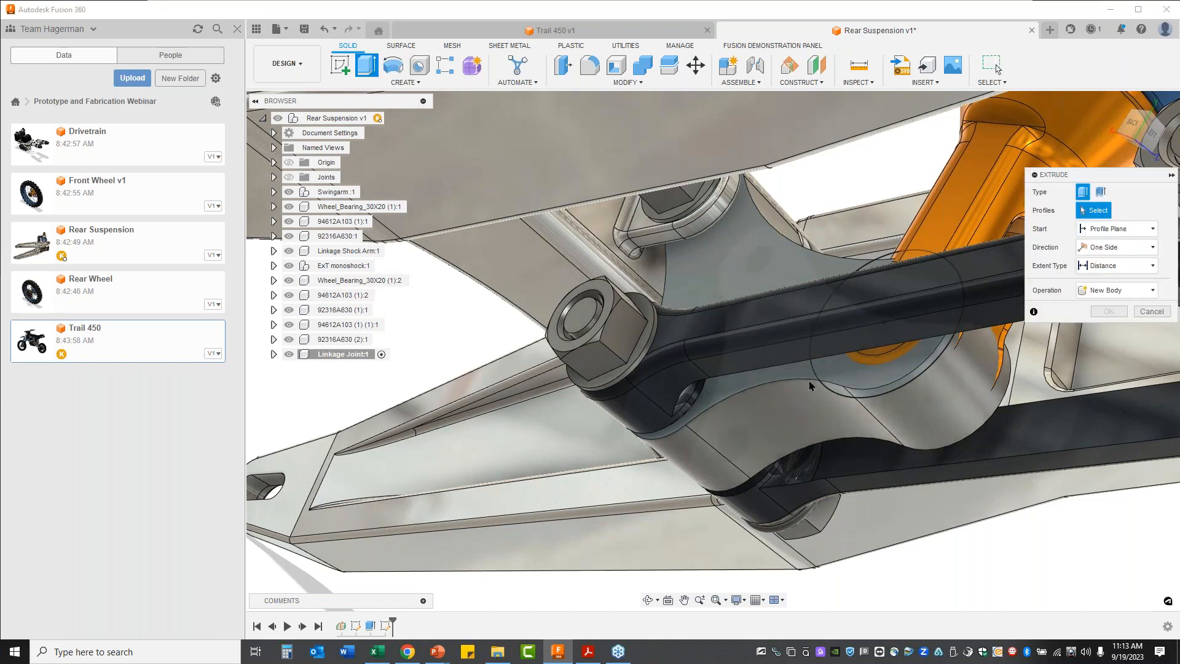
left_click(862, 373)
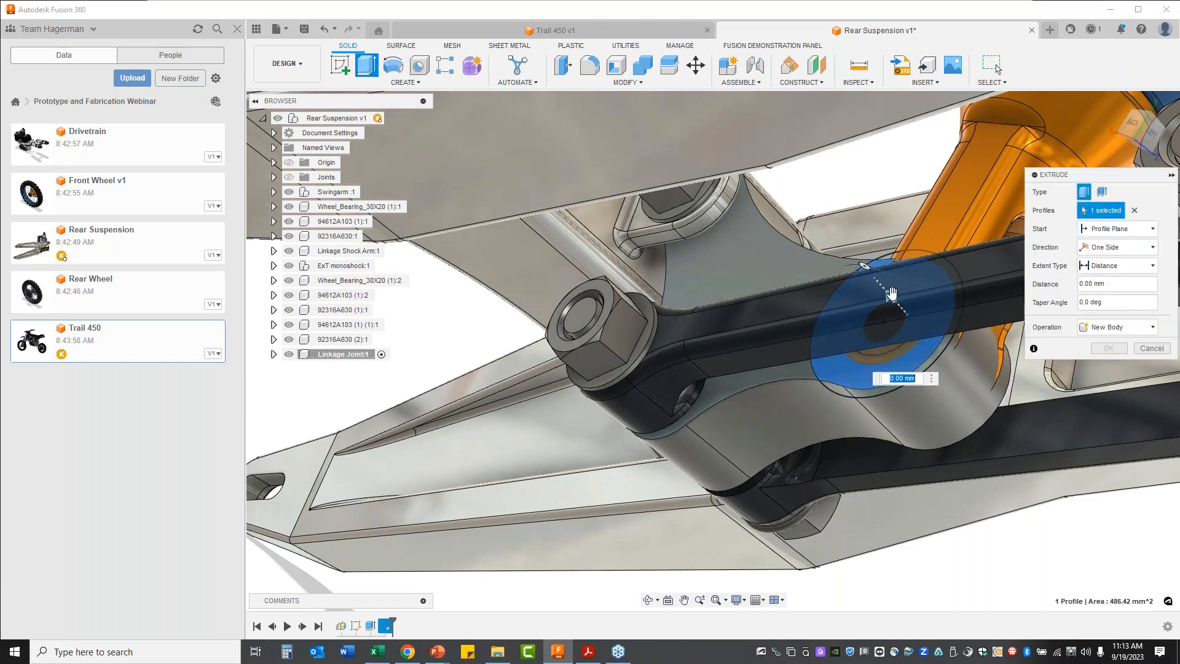
left_click_drag(892, 294, 920, 322)
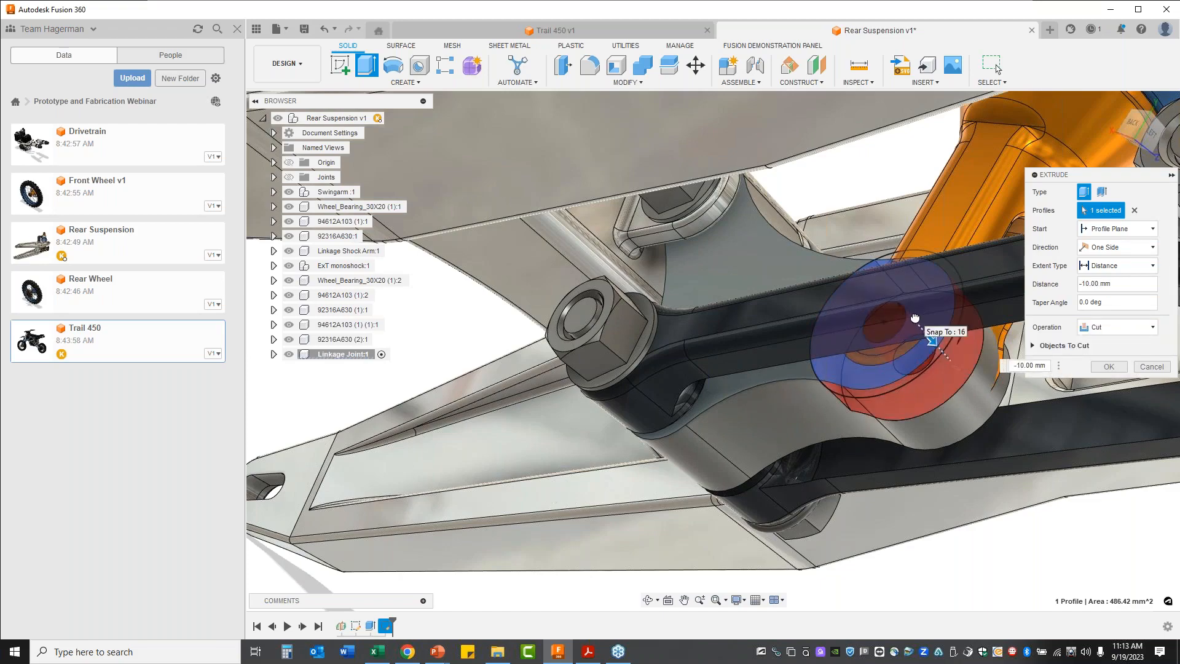
middle_click_drag(915, 317, 958, 447, "shift")
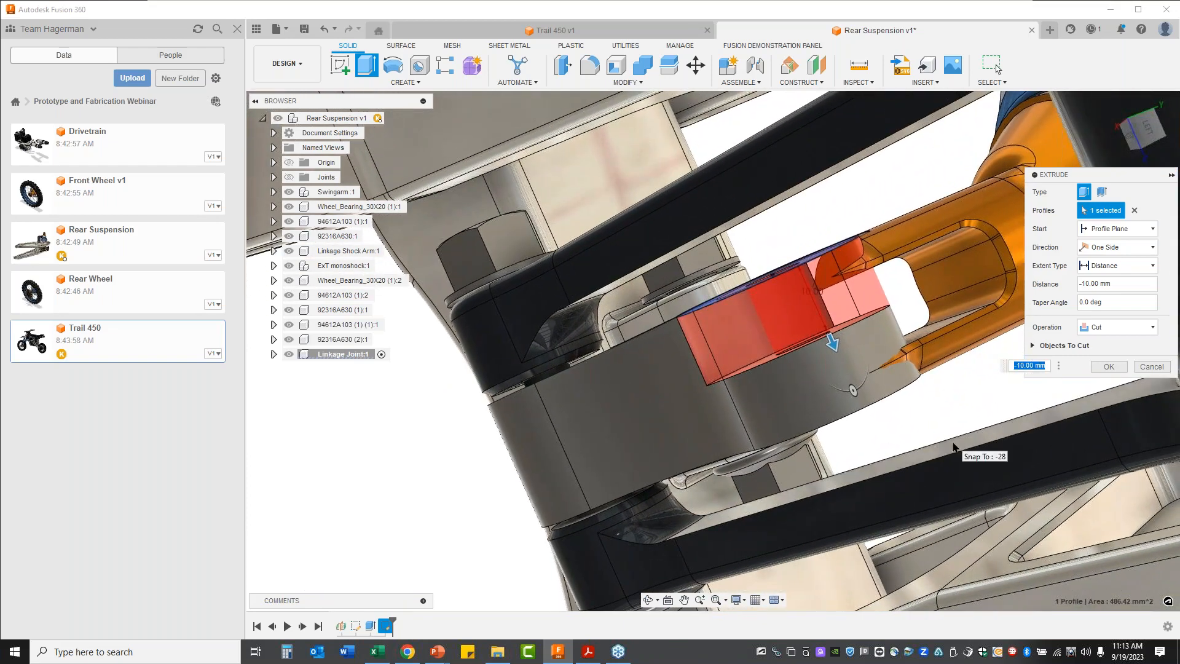
key("Return")
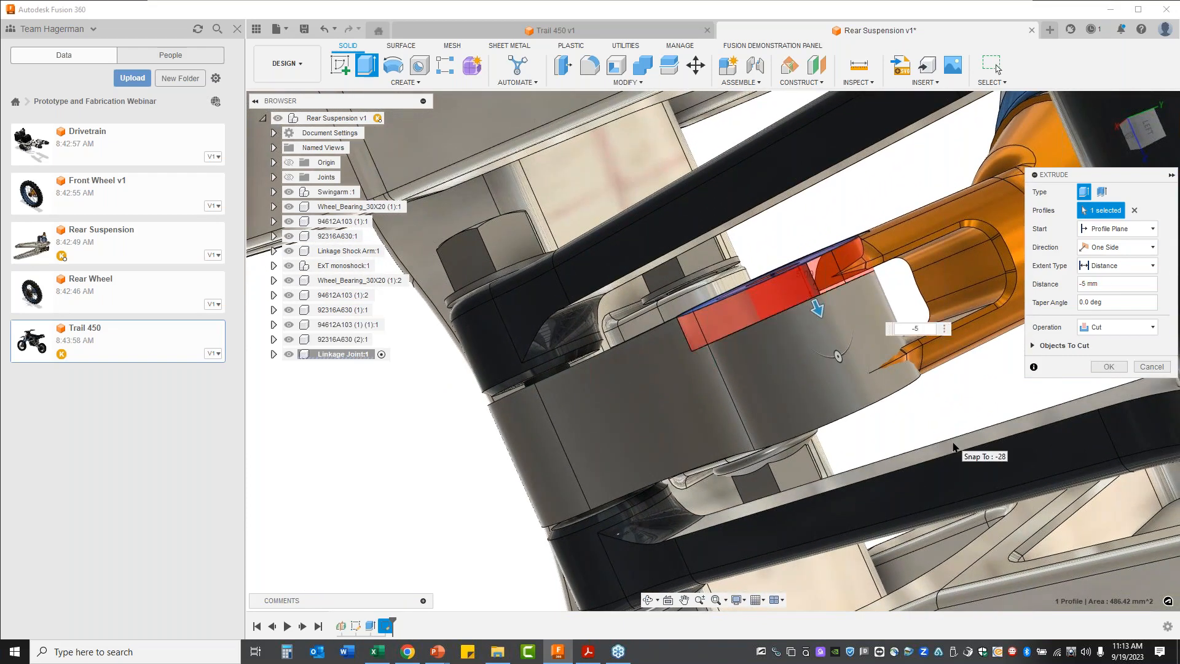
middle_click_drag(433, 477, 1030, 350, "shift")
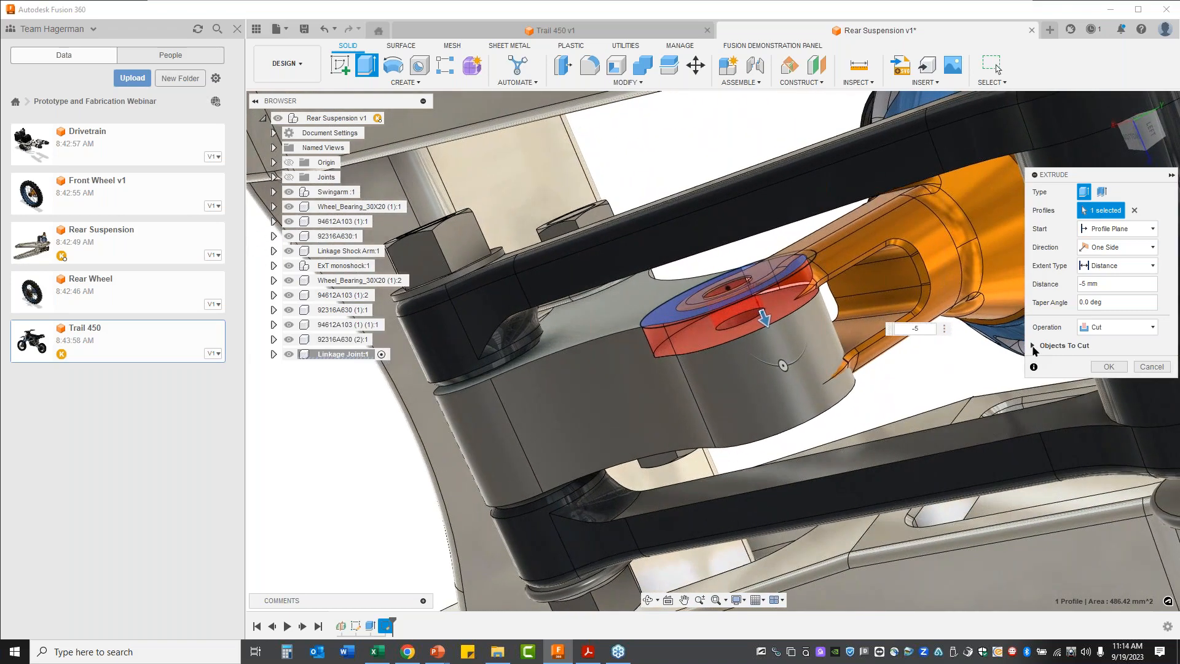
left_click(1033, 346)
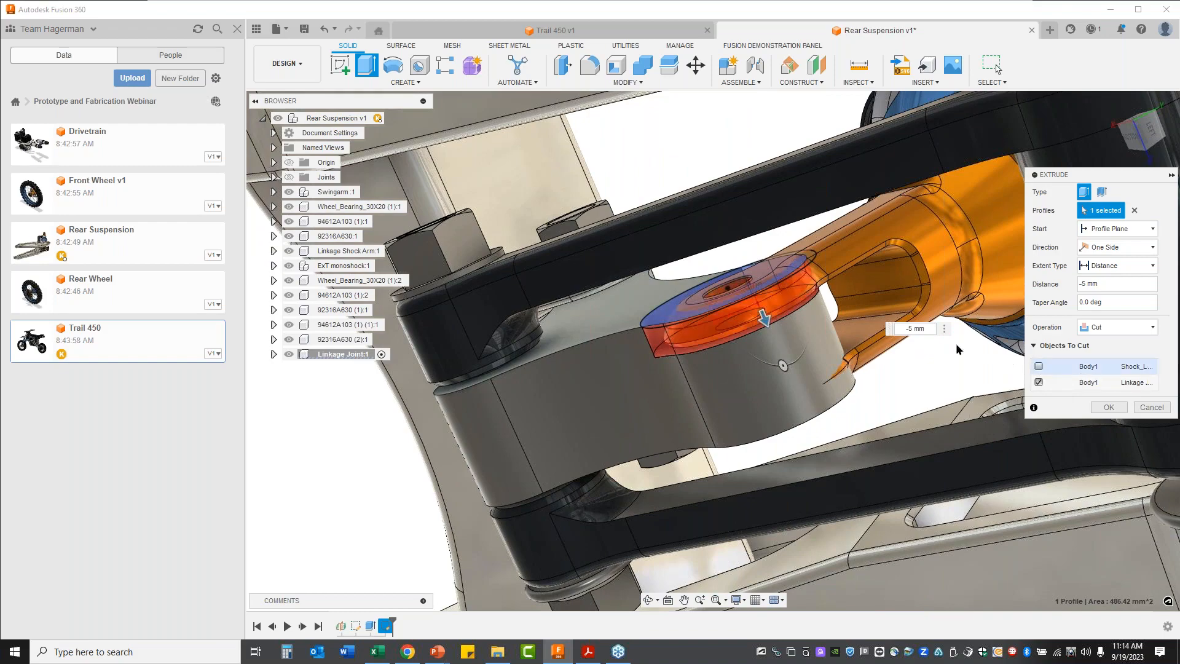
middle_click_drag(894, 364, 1137, 363, "shift")
middle_click_drag(1114, 432, 584, 631, "shift")
left_click(1111, 407)
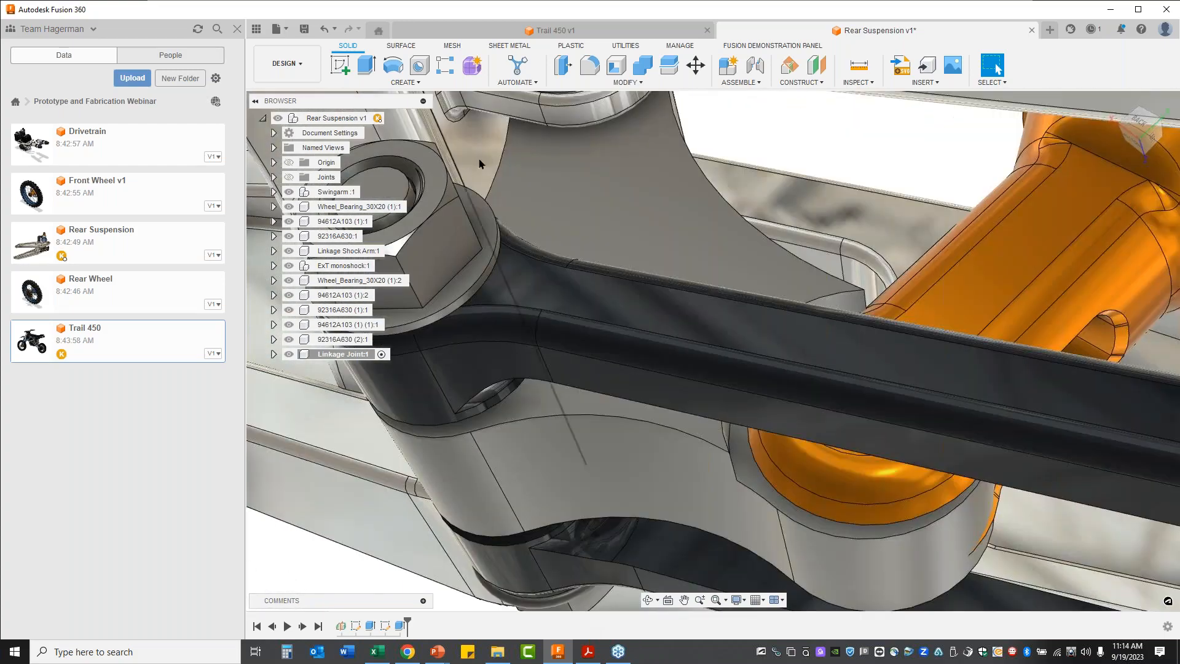
Fillet the two sharp corner edges of the circular cut in the Linkage Joint with a 2 mm radius.
left_click(590, 66)
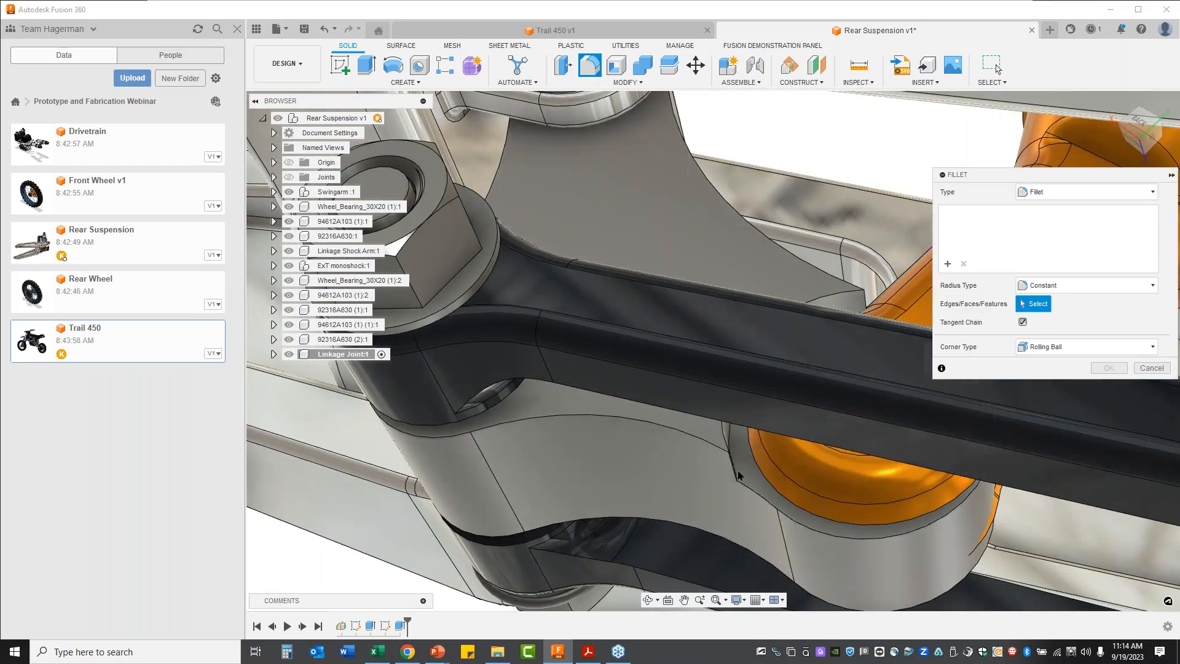
left_click(734, 473)
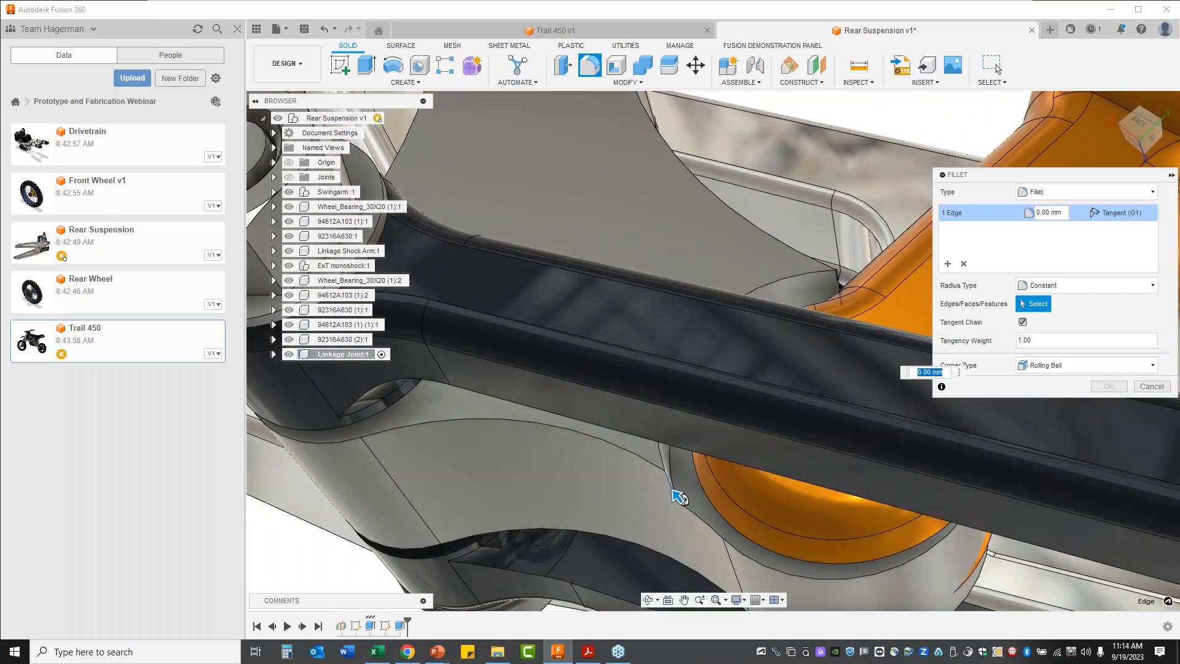
left_click(845, 282)
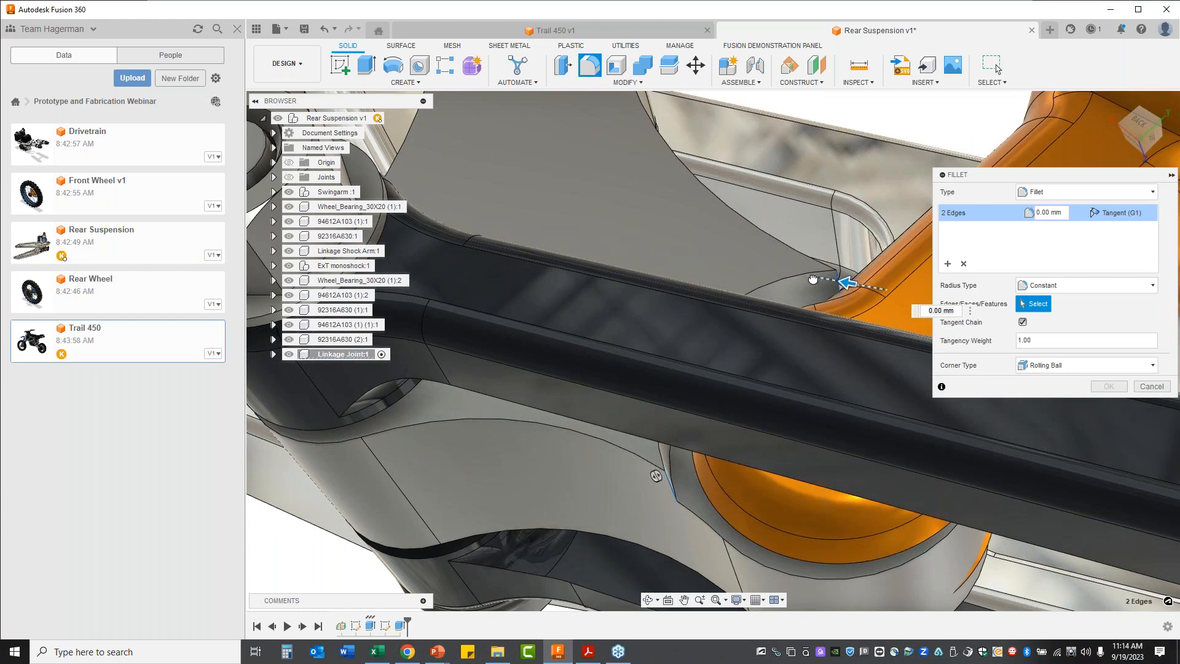
left_click(940, 310)
left_click_drag(776, 269, 757, 266)
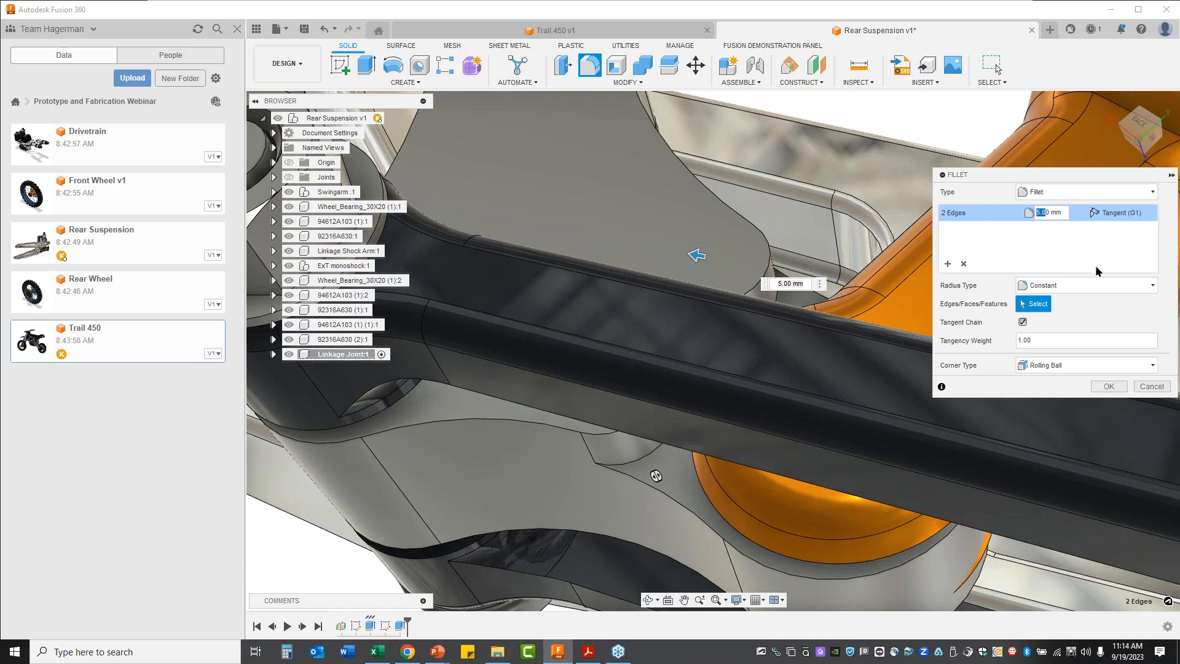
type("2")
key("Return")
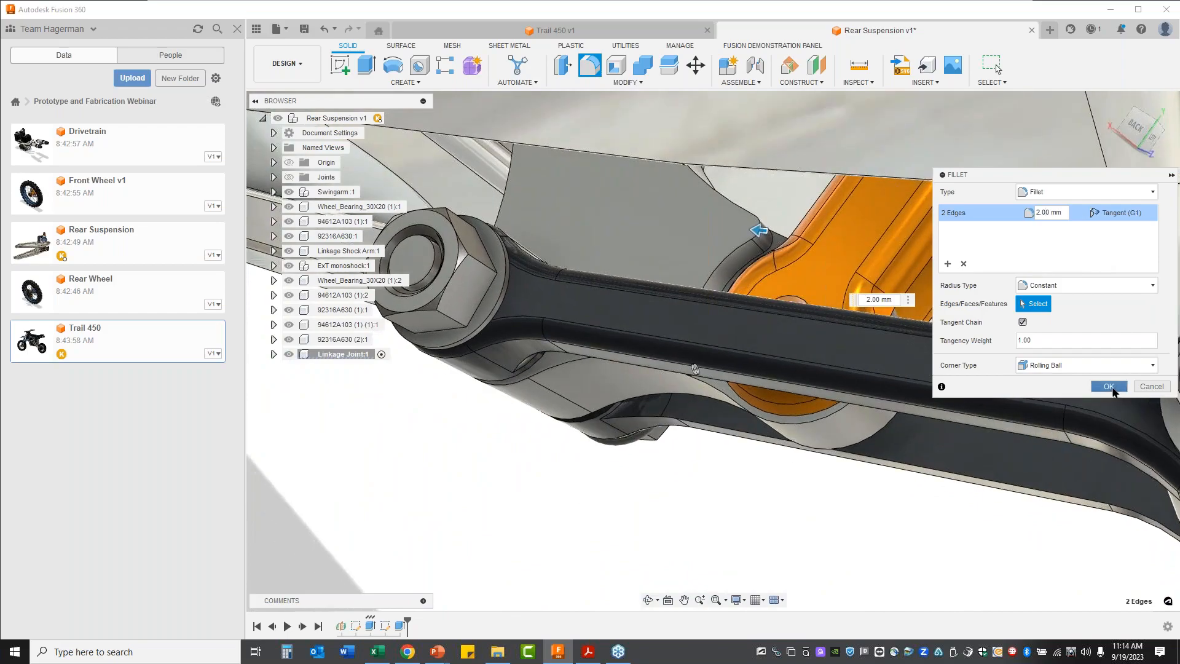
left_click(1112, 388)
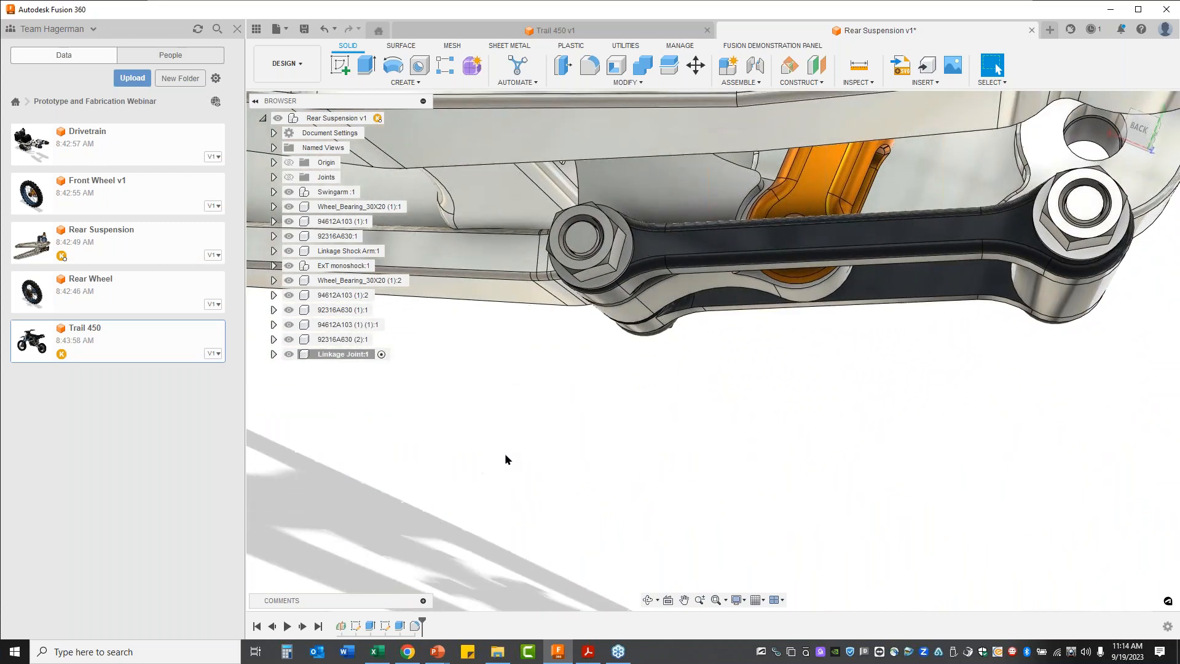
Mirror the circular cut and its fillet across construction plane Plane1 of the Linkage Joint.
key("s")
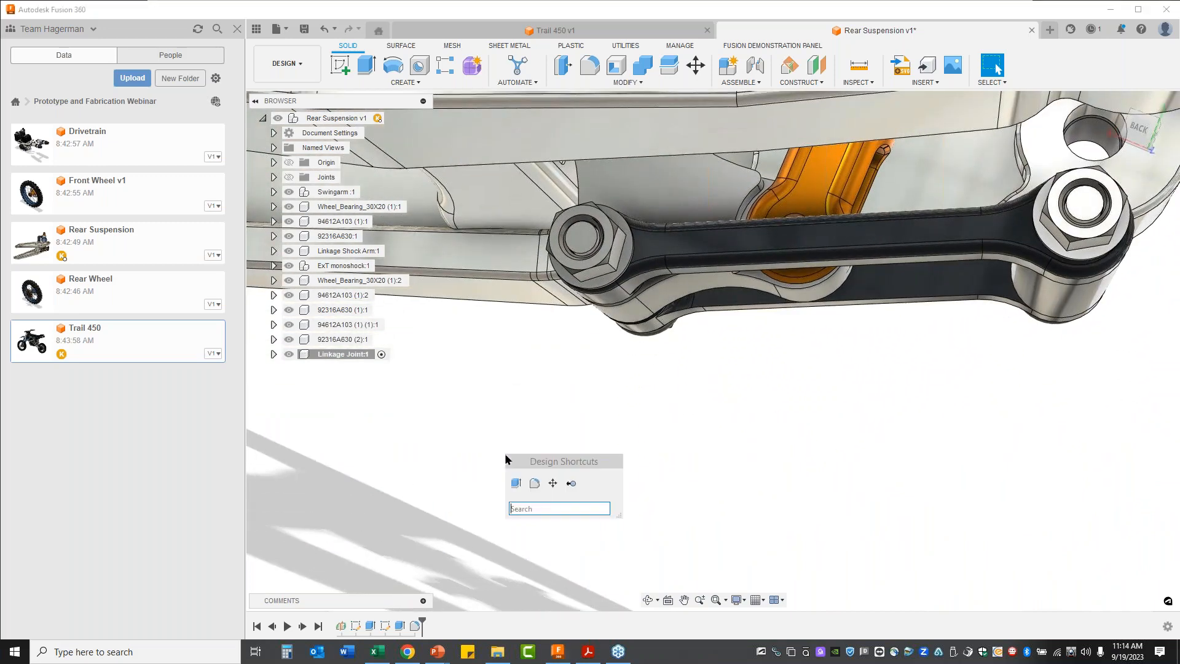
type("mirro")
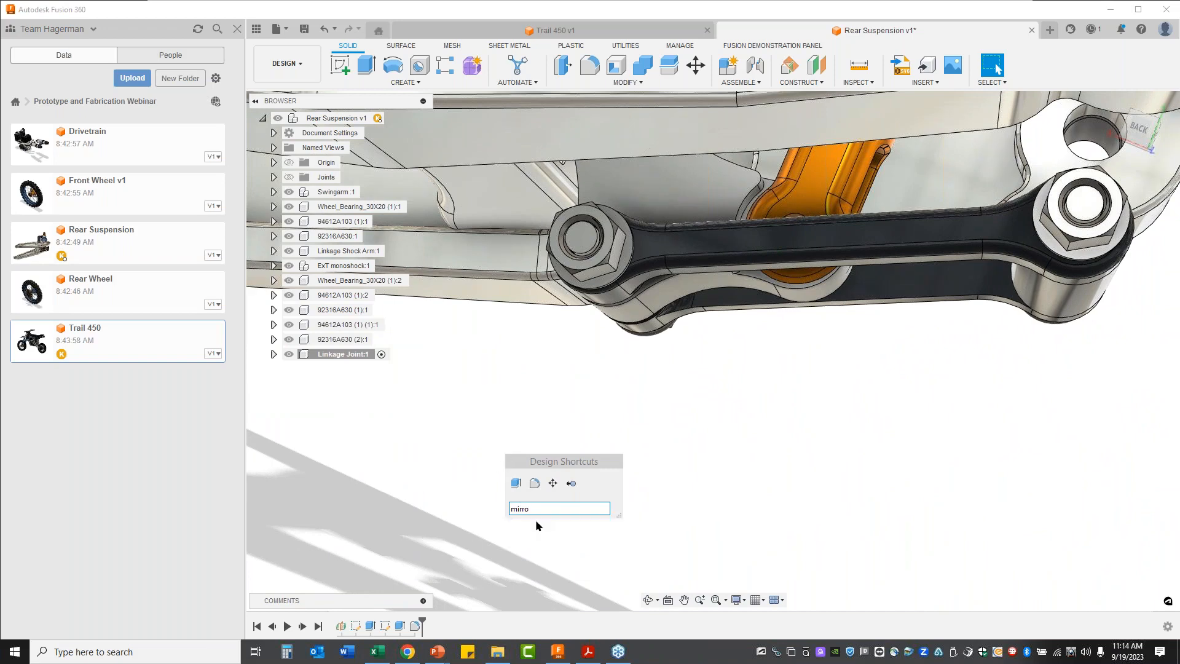
left_click(537, 523)
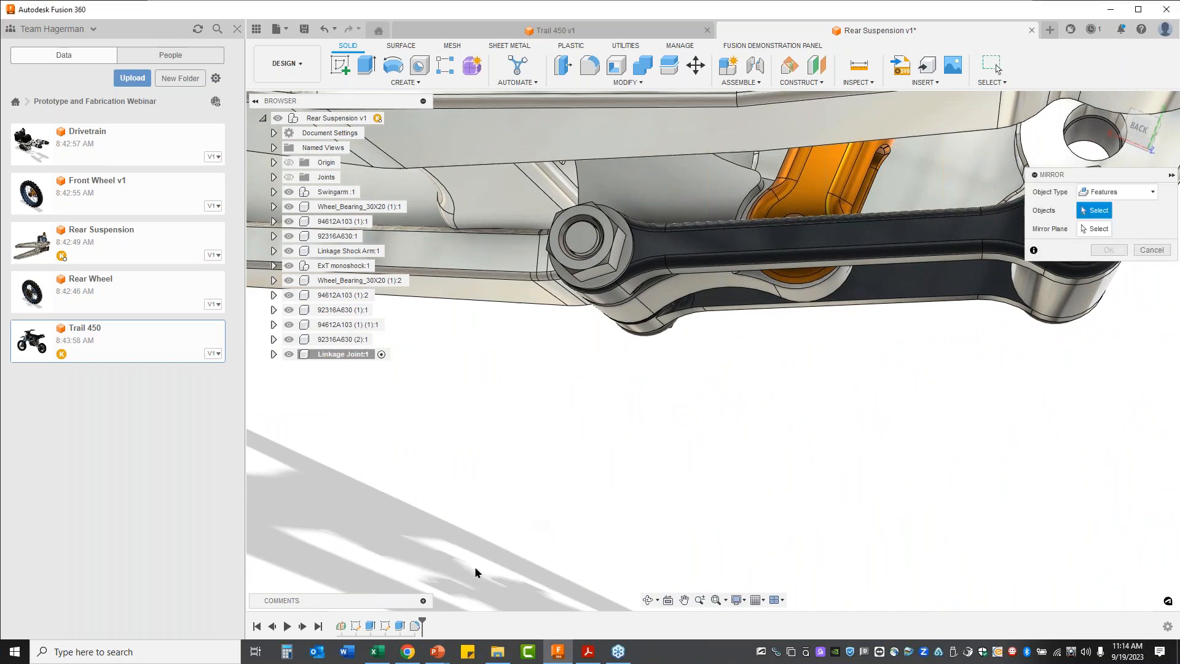
left_click(416, 625)
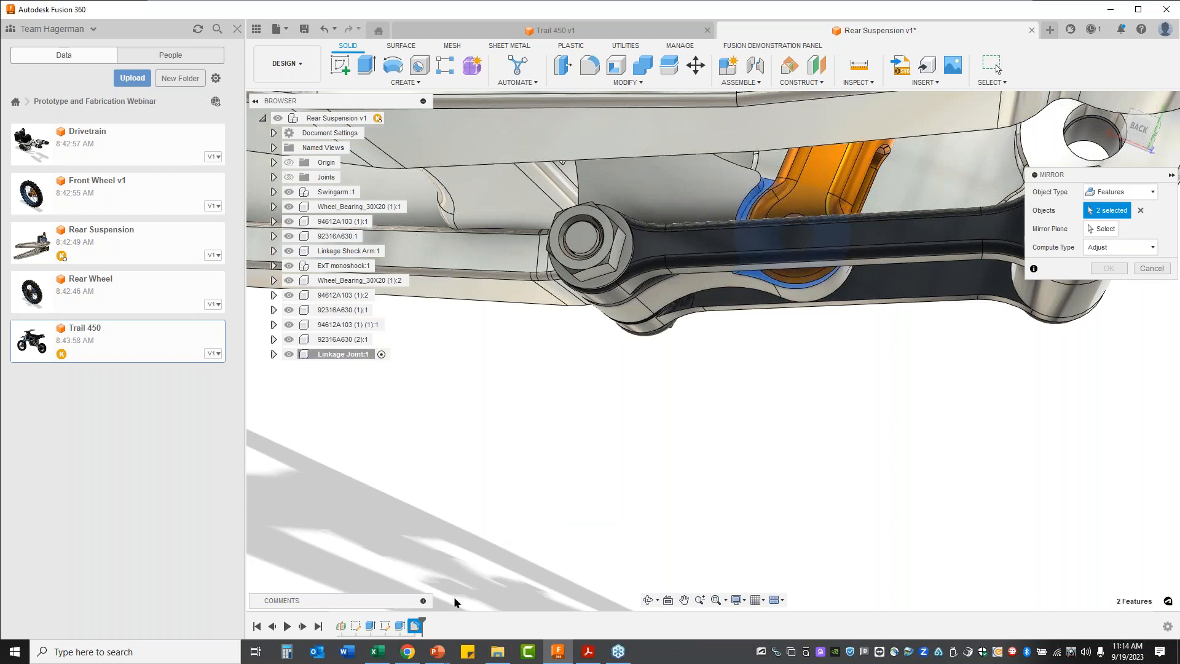
left_click(273, 354)
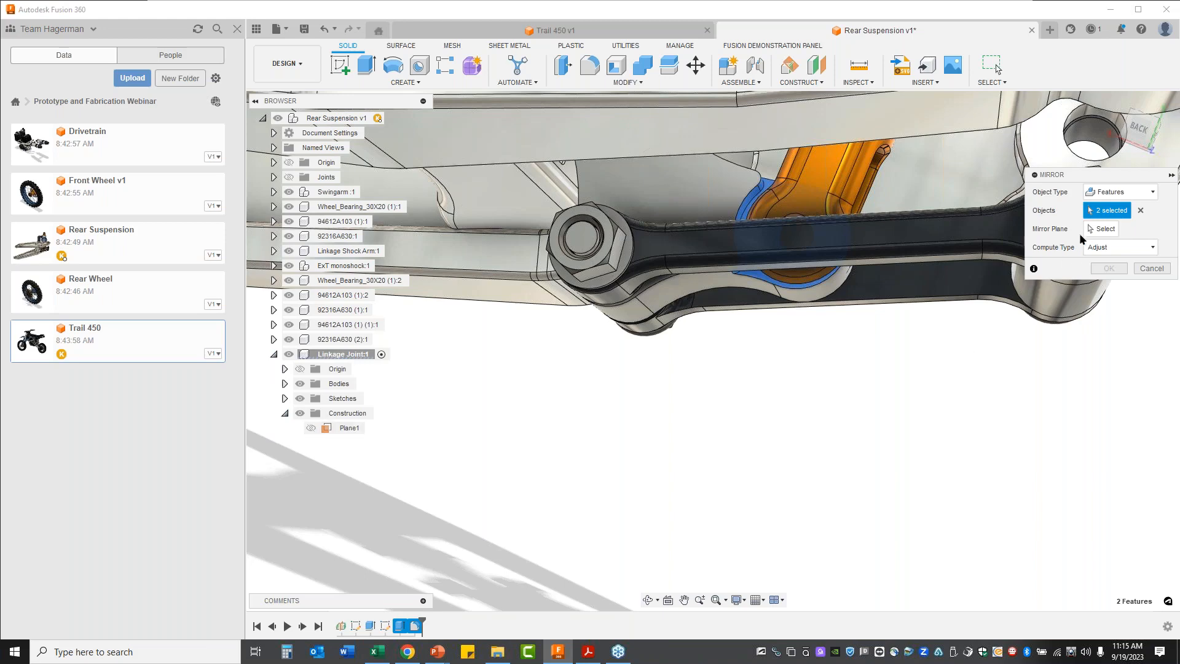
left_click(351, 428)
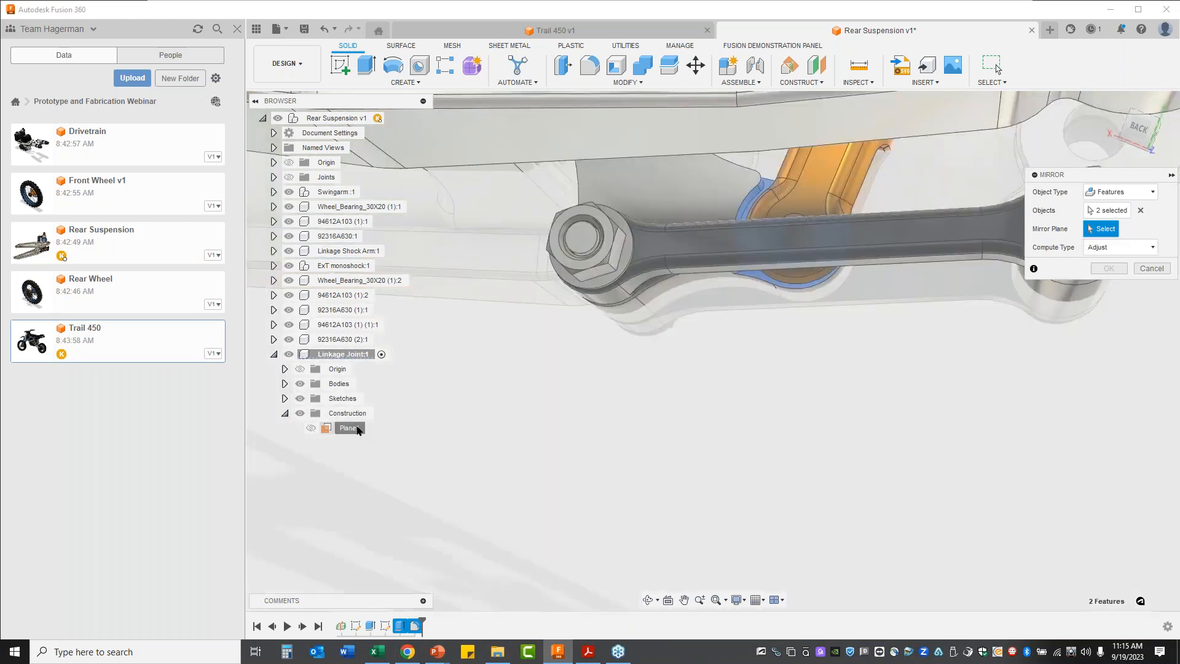
left_click(1108, 268)
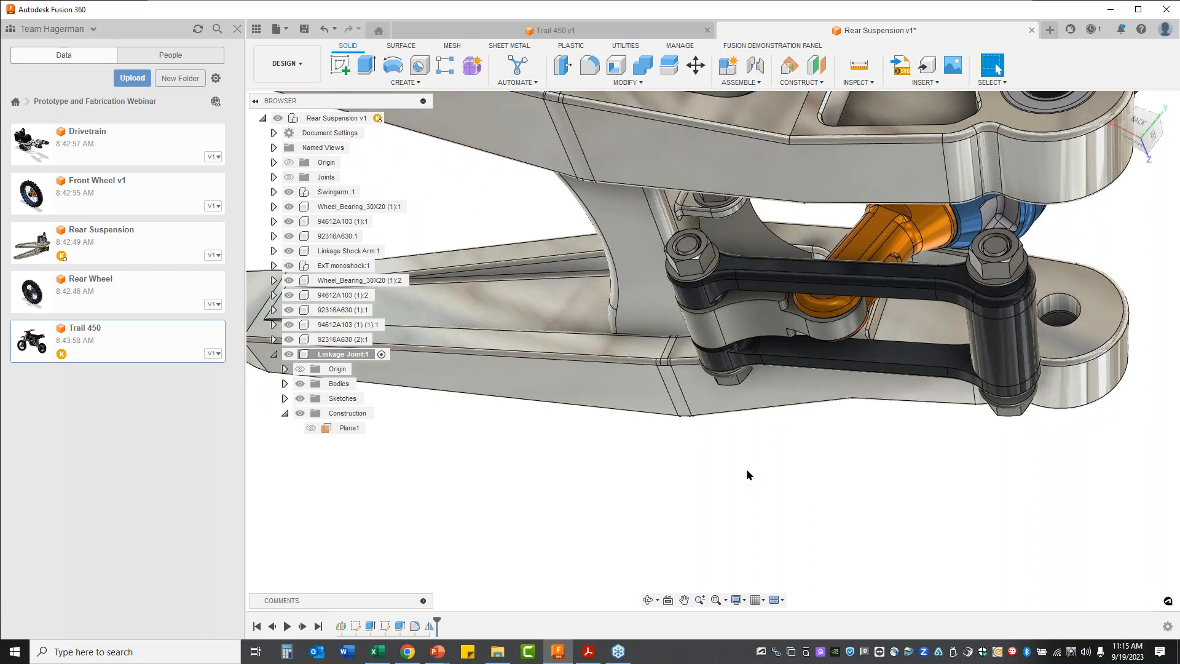
Create an as-built revolute joint between the Linkage Joint and the shock, with its origin at the centre of the shock mounting hole.
key("shift+j")
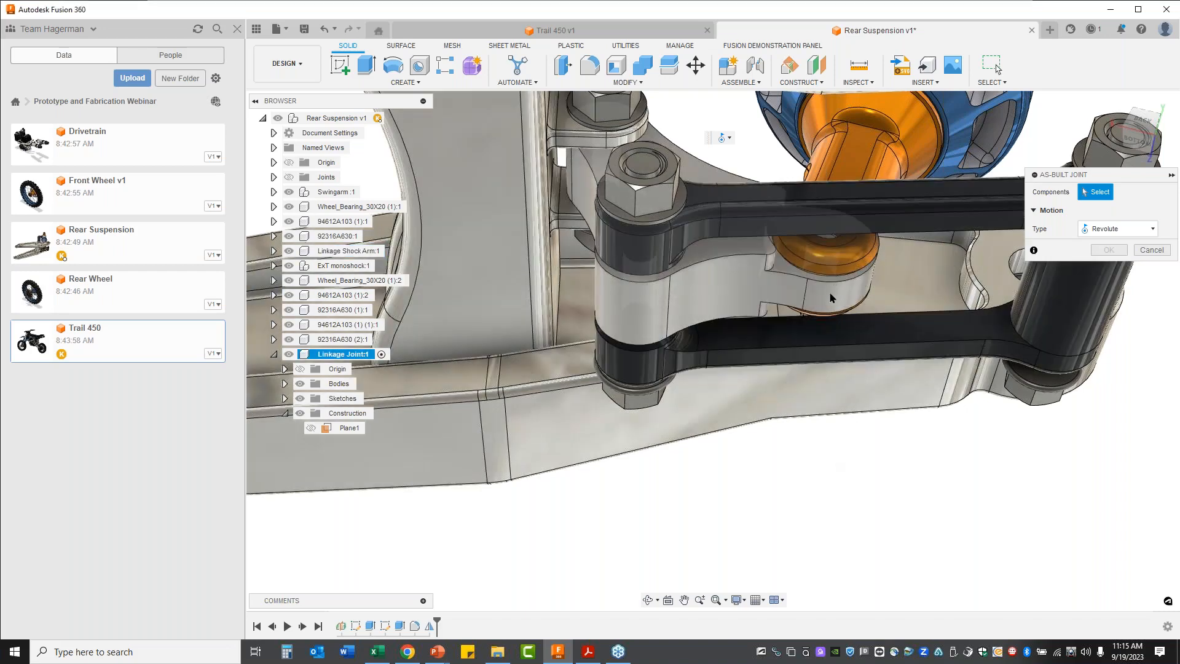
left_click(833, 269)
left_click(864, 356)
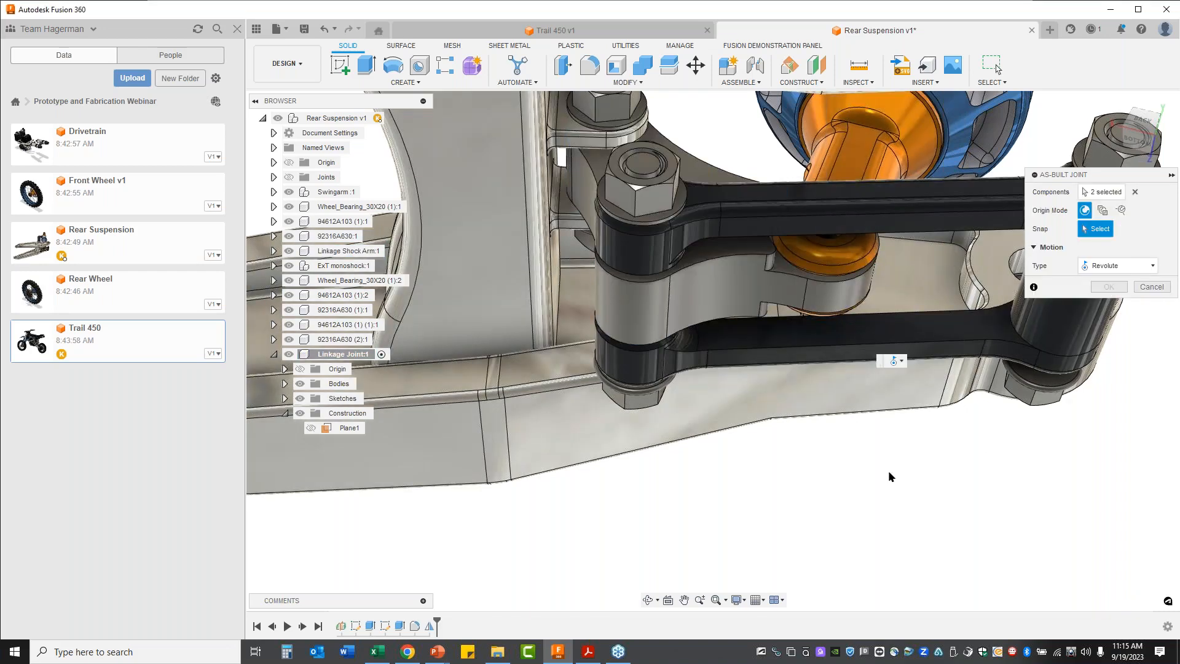
scroll(854, 421, "up", 5)
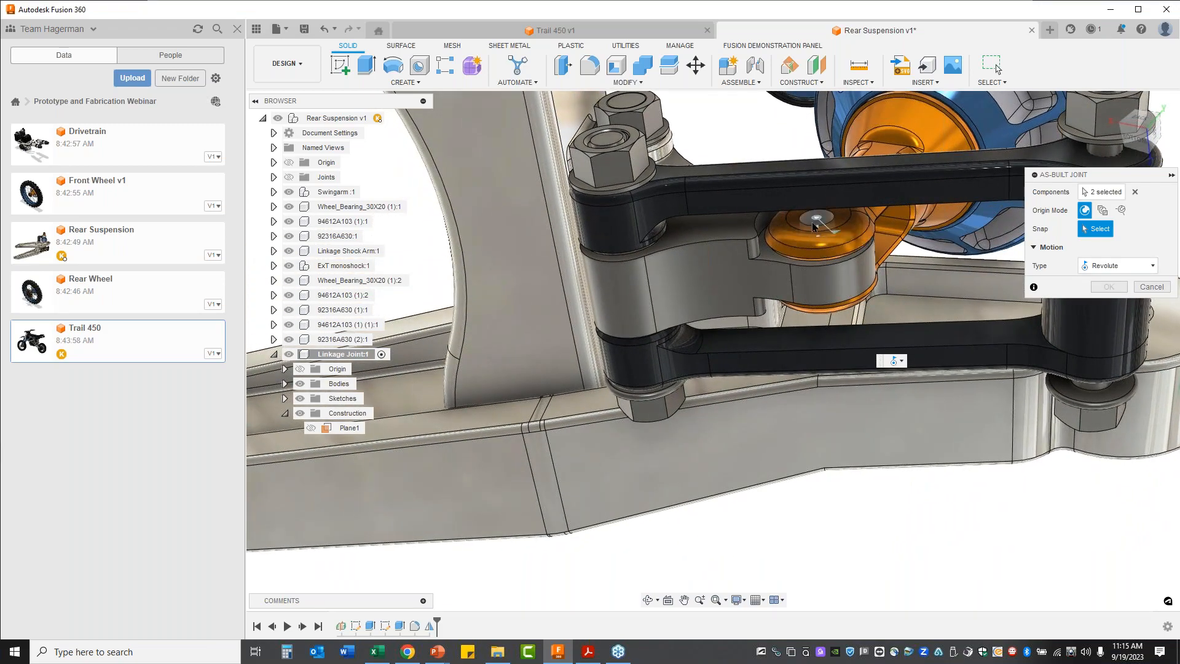
left_click(812, 225)
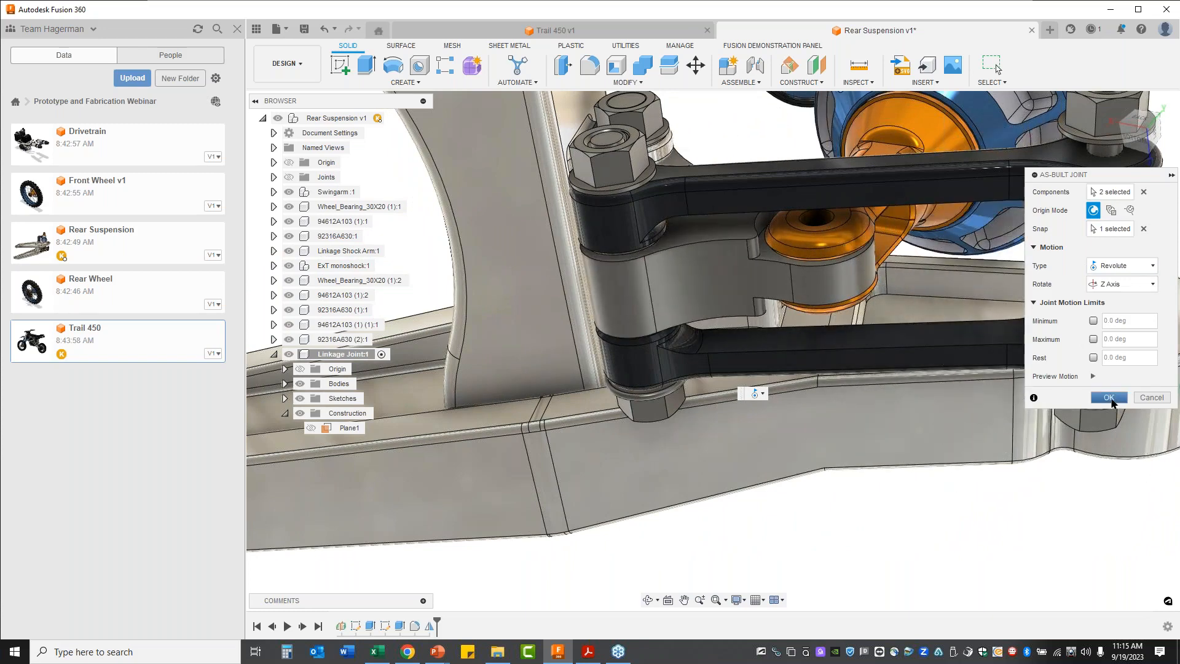
left_click(1109, 397)
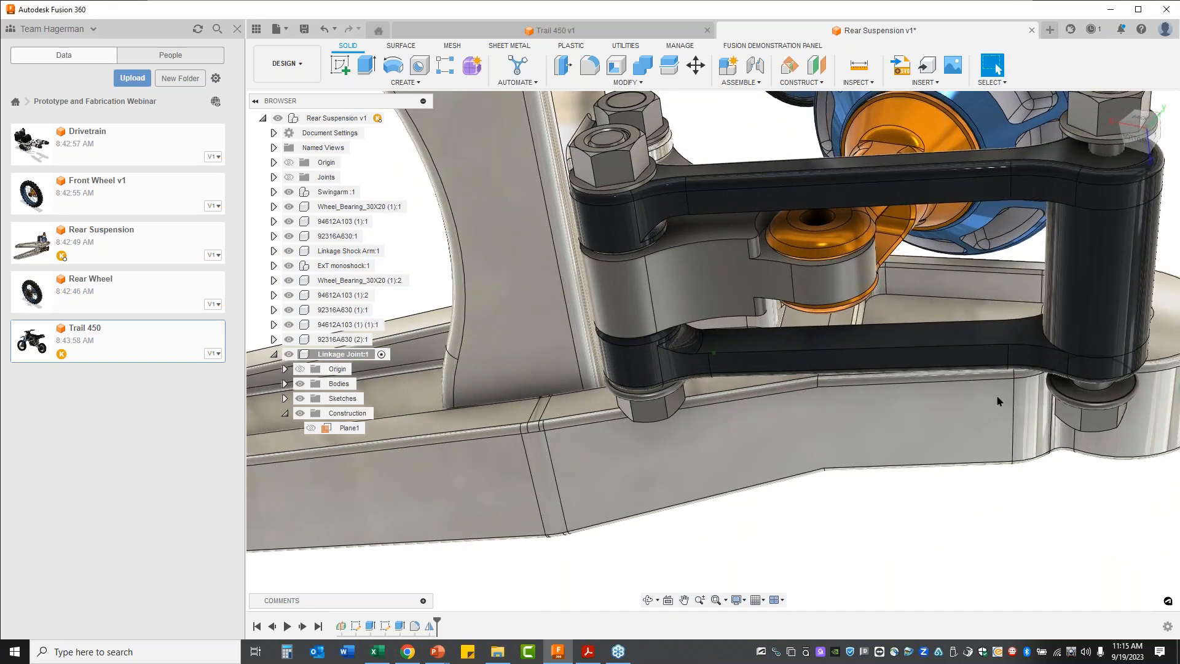
Create an as-built revolute joint between the Linkage Joint and the Linkage Shock Arm, centred on their shared bolt hole.
scroll(730, 367, "up", 3)
right_click(872, 526)
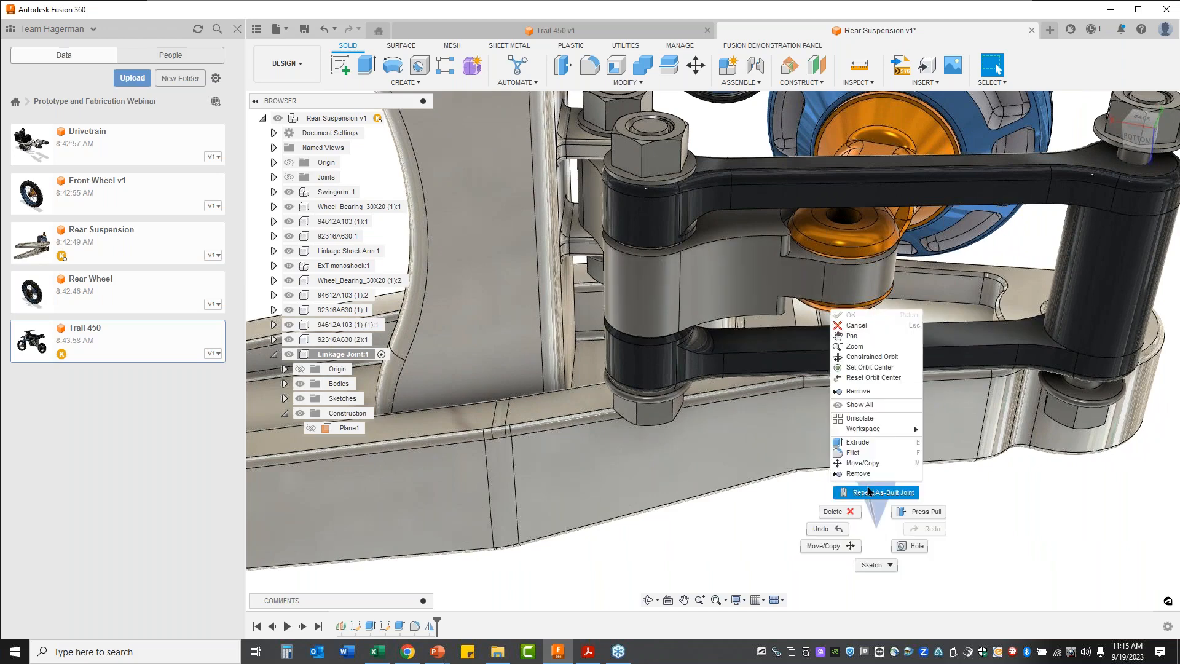
left_click(860, 483)
left_click(654, 223)
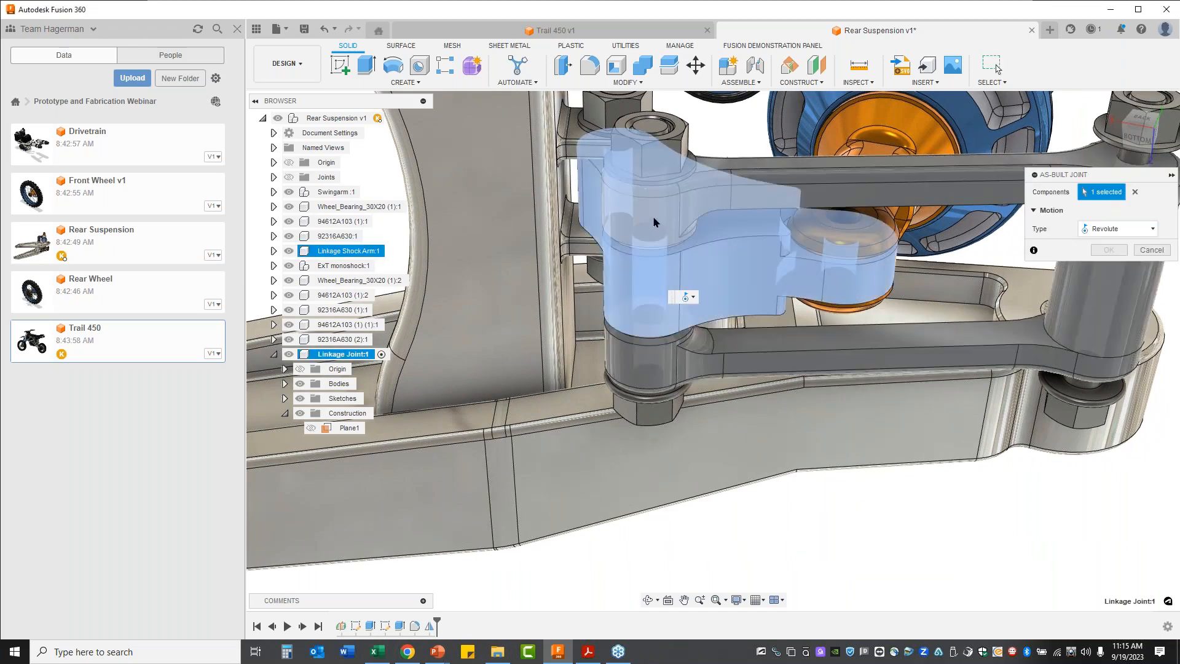
left_click(654, 219)
middle_click_drag(709, 258, 709, 273, "shift")
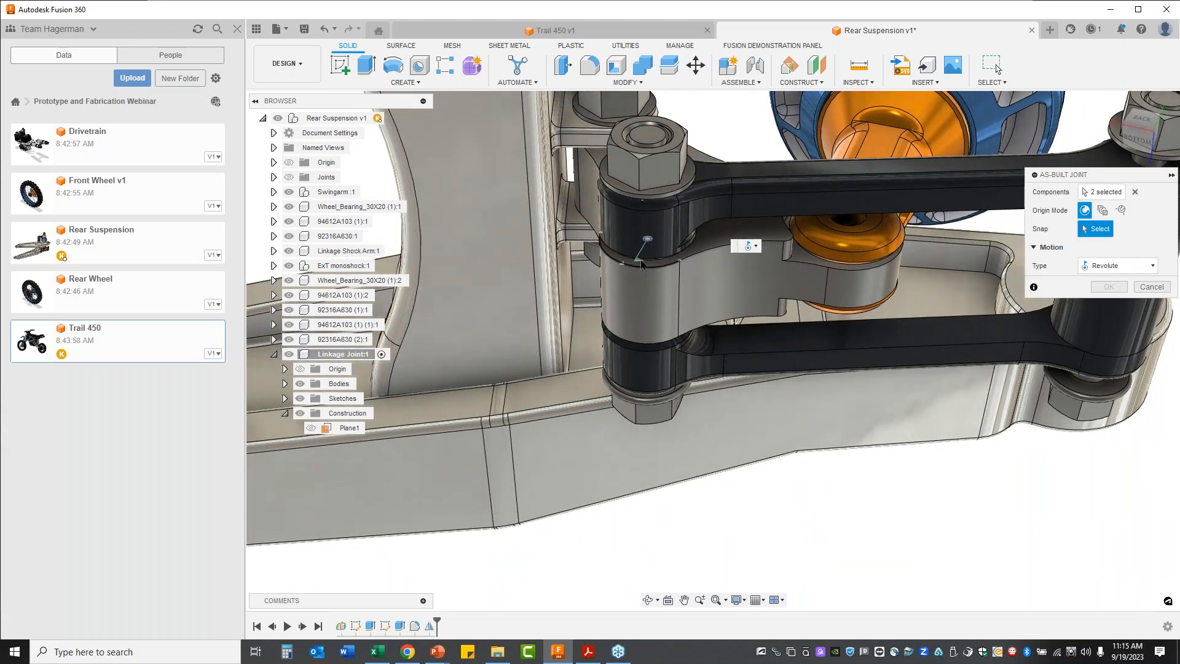
left_click(644, 239)
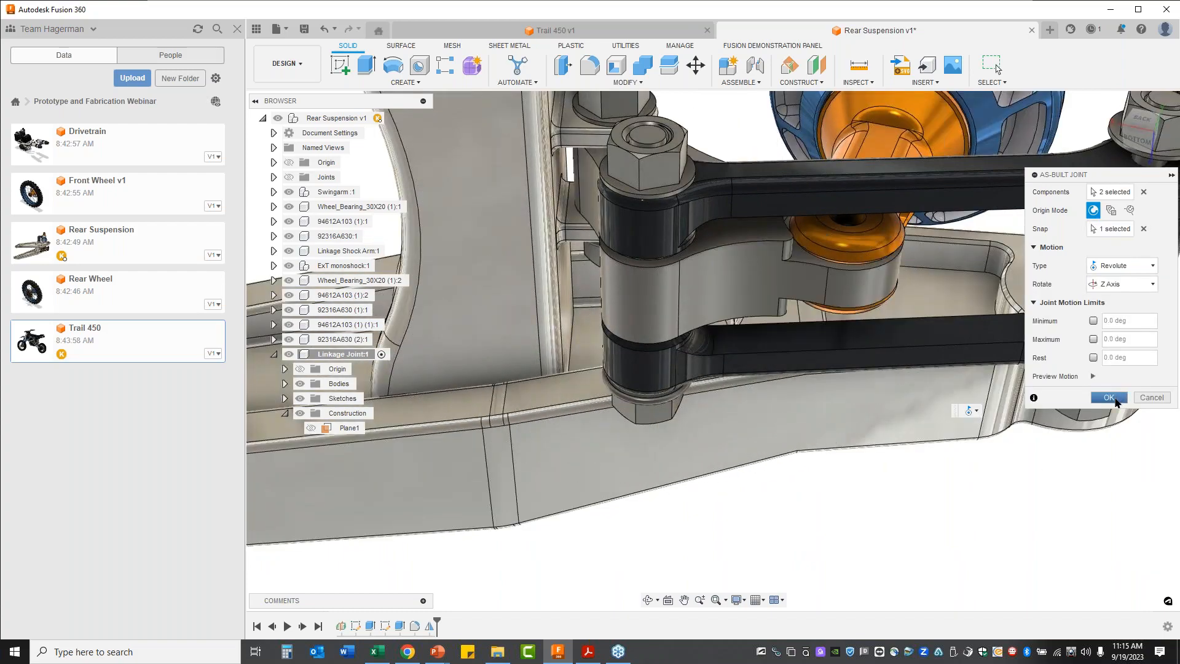
left_click(1110, 397)
Create an as-built revolute joint between the Linkage Joint and the Swingarm, centred on the bolt at the swingarm mount.
scroll(857, 466, "down", 1)
middle_click_drag(857, 465, 737, 331, "shift")
scroll(695, 245, "up", 2)
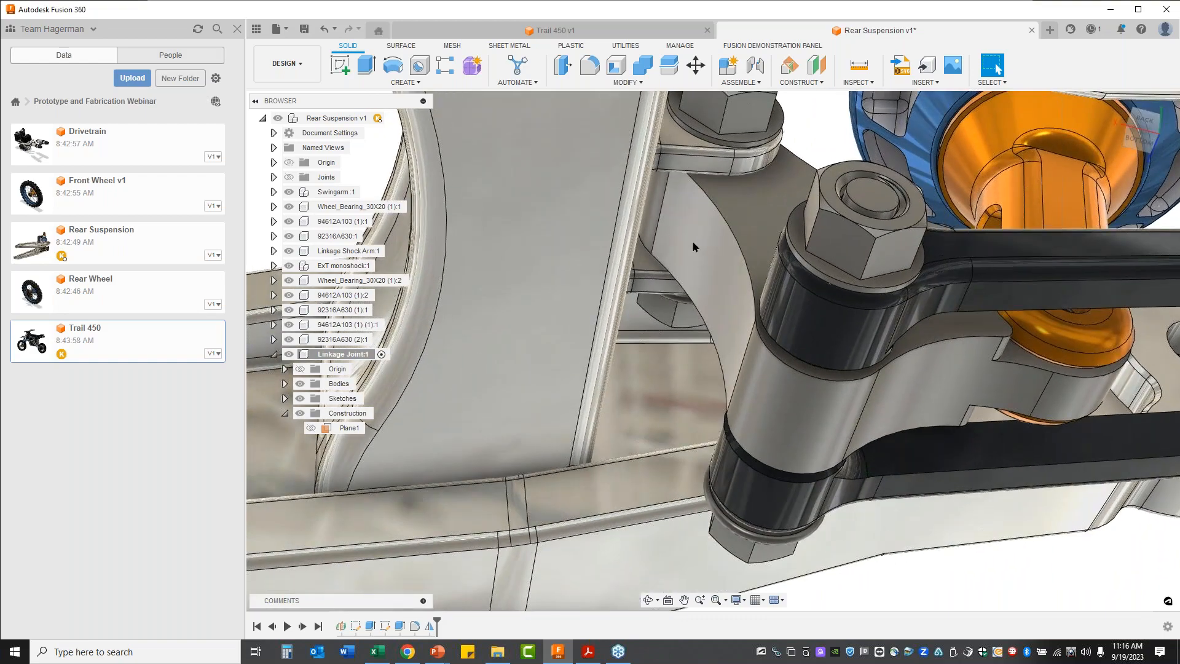
scroll(885, 495, "down", 3)
right_click(881, 505)
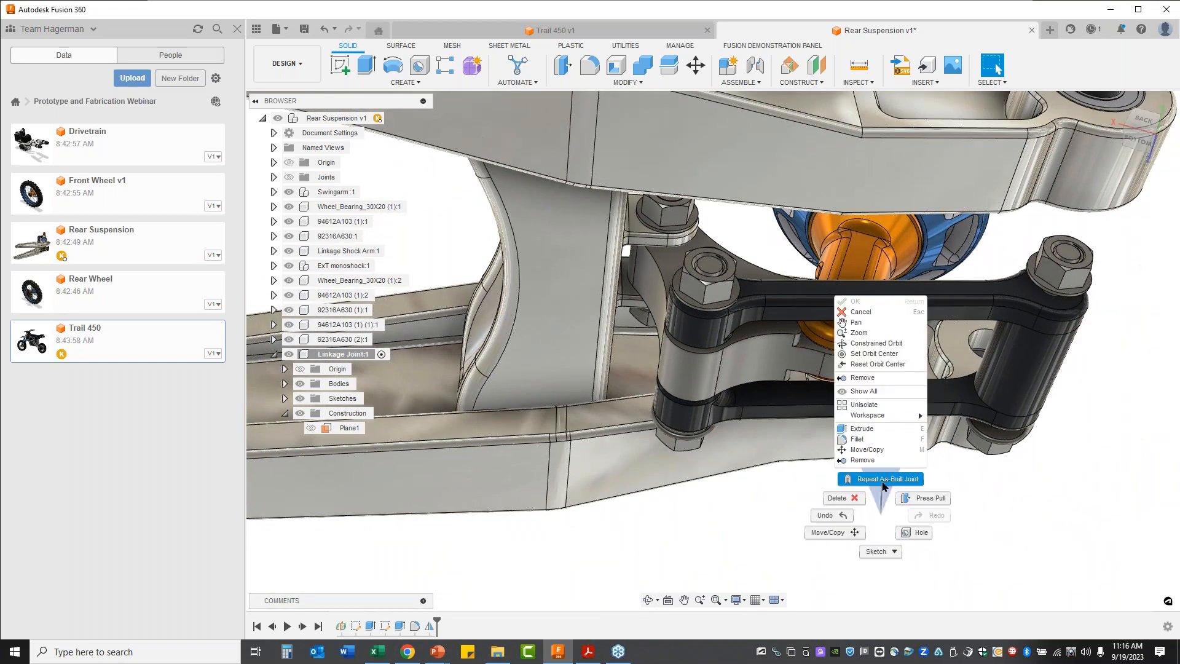
left_click(882, 479)
left_click(636, 236)
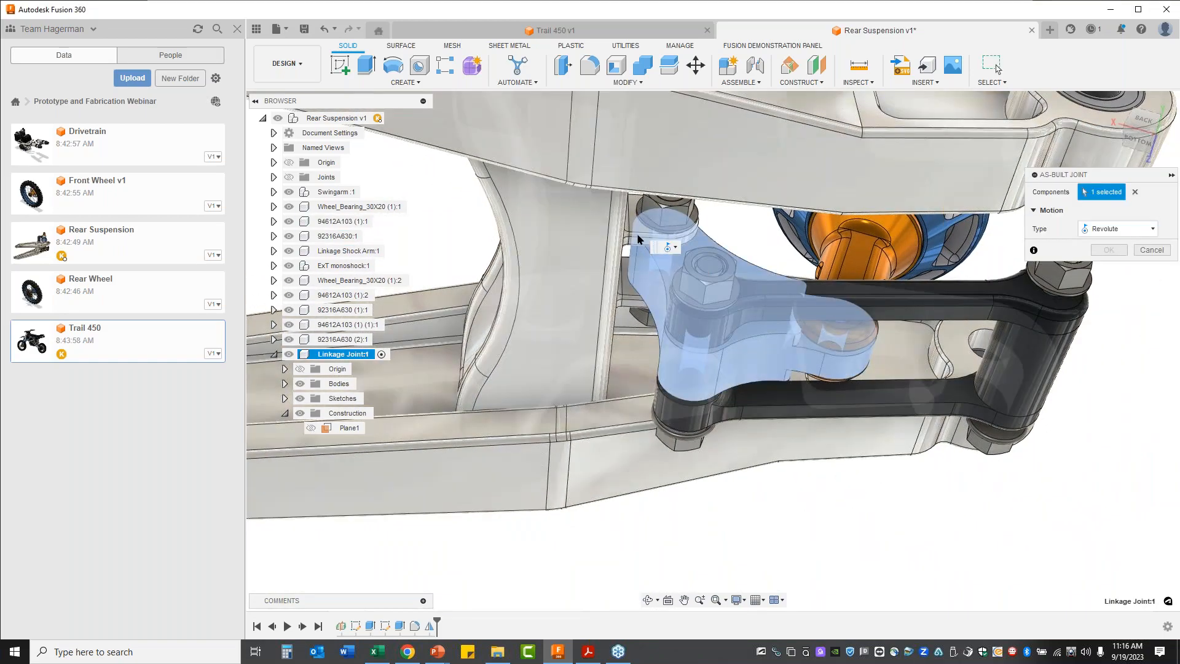
left_click(637, 239)
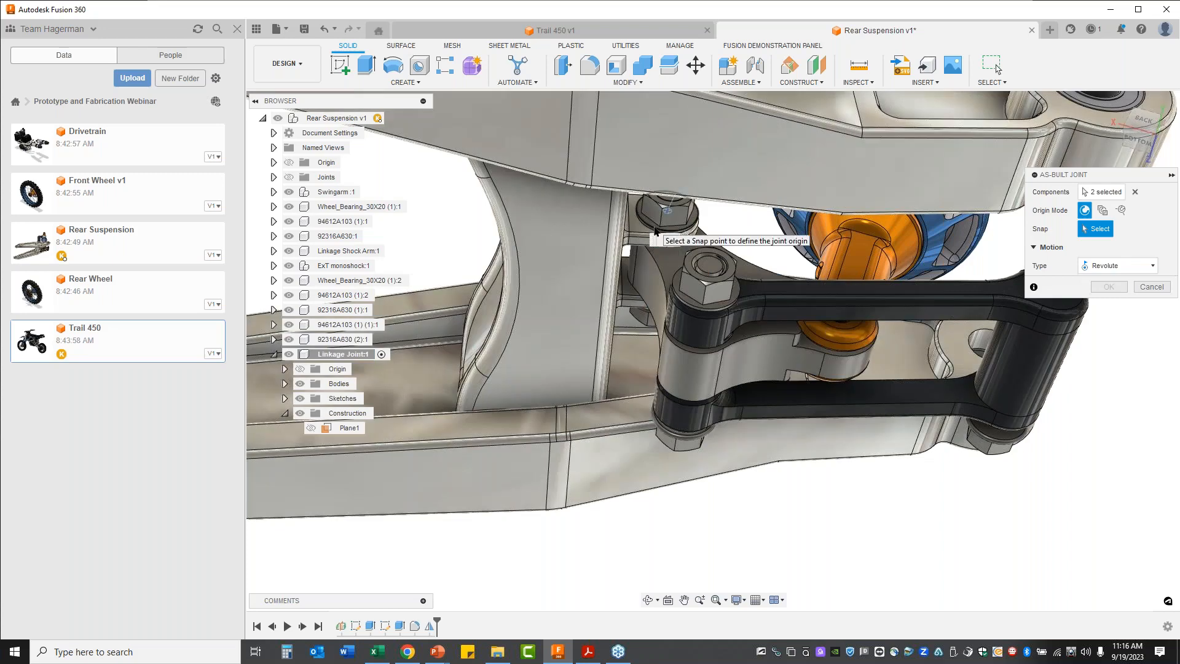
left_click(655, 231)
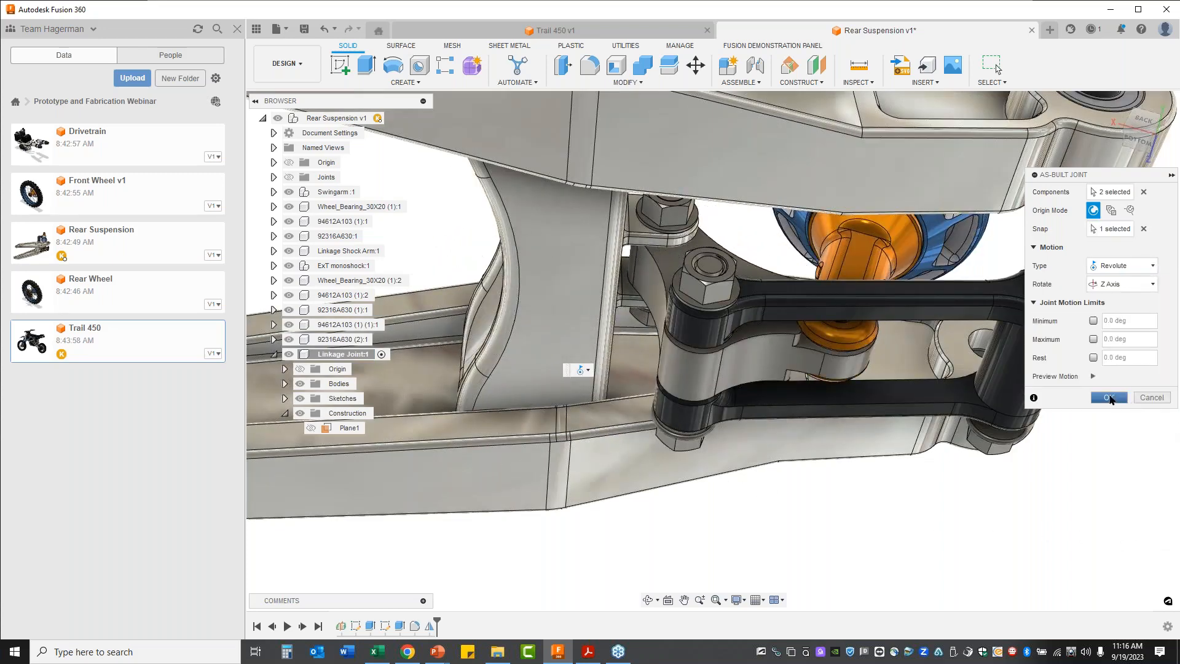
left_click(1109, 397)
Move the Linkage Shock Arm to check how the jointed linkage and shock travel together.
middle_click_drag(1074, 518, 922, 492, "shift")
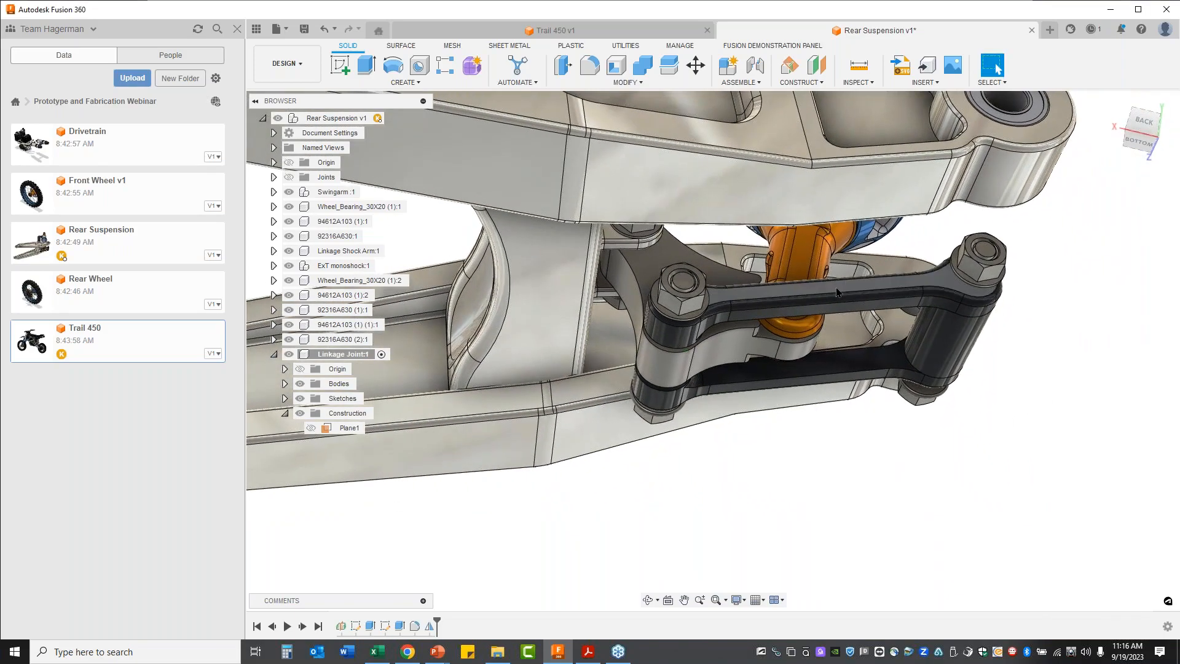
left_click_drag(836, 293, 791, 302)
middle_click_drag(737, 443, 1089, 422, "shift")
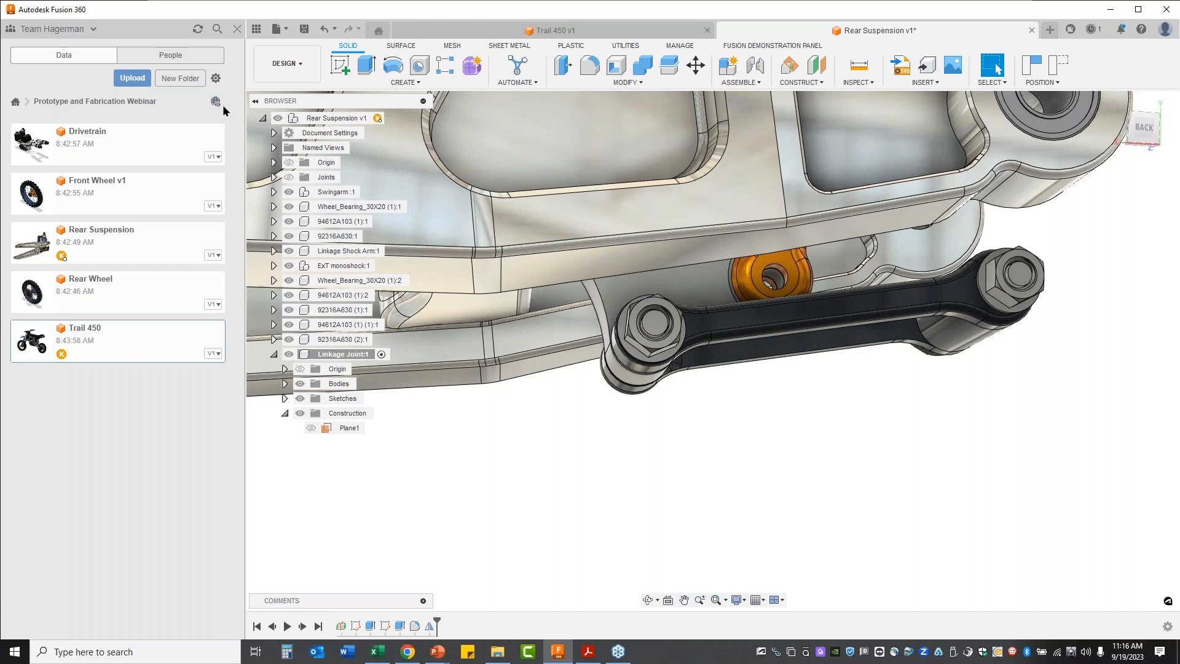
Switch to working offline and look over the linkage assembly.
left_click(1094, 31)
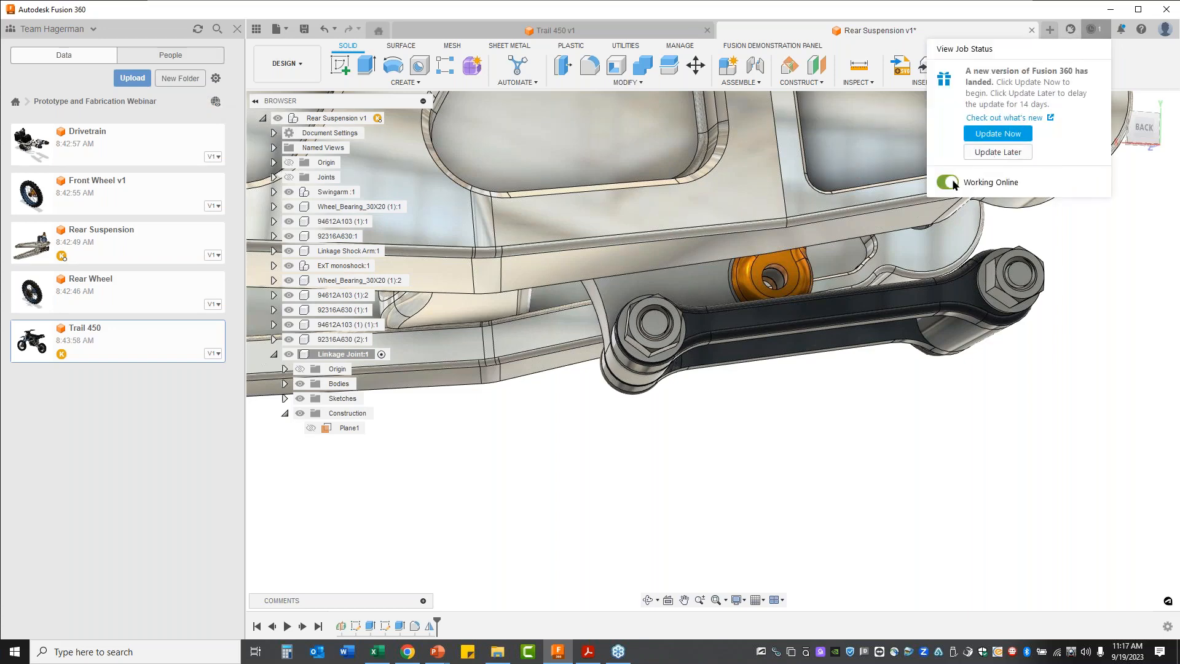
left_click(948, 181)
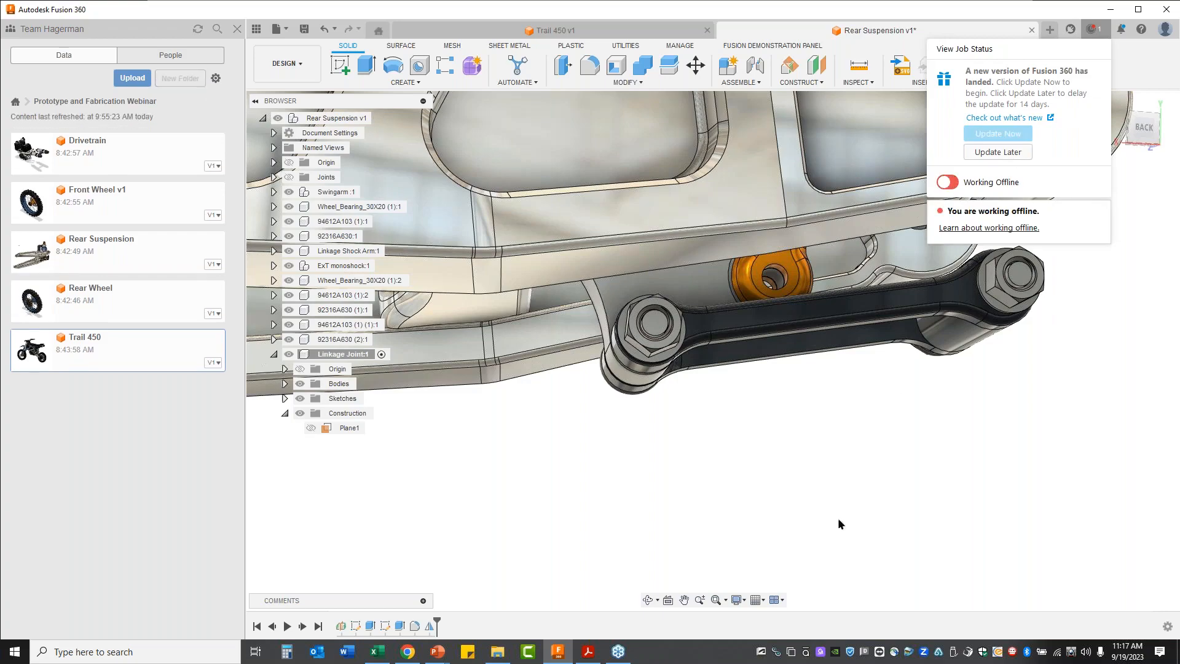
scroll(633, 496, "down", 3)
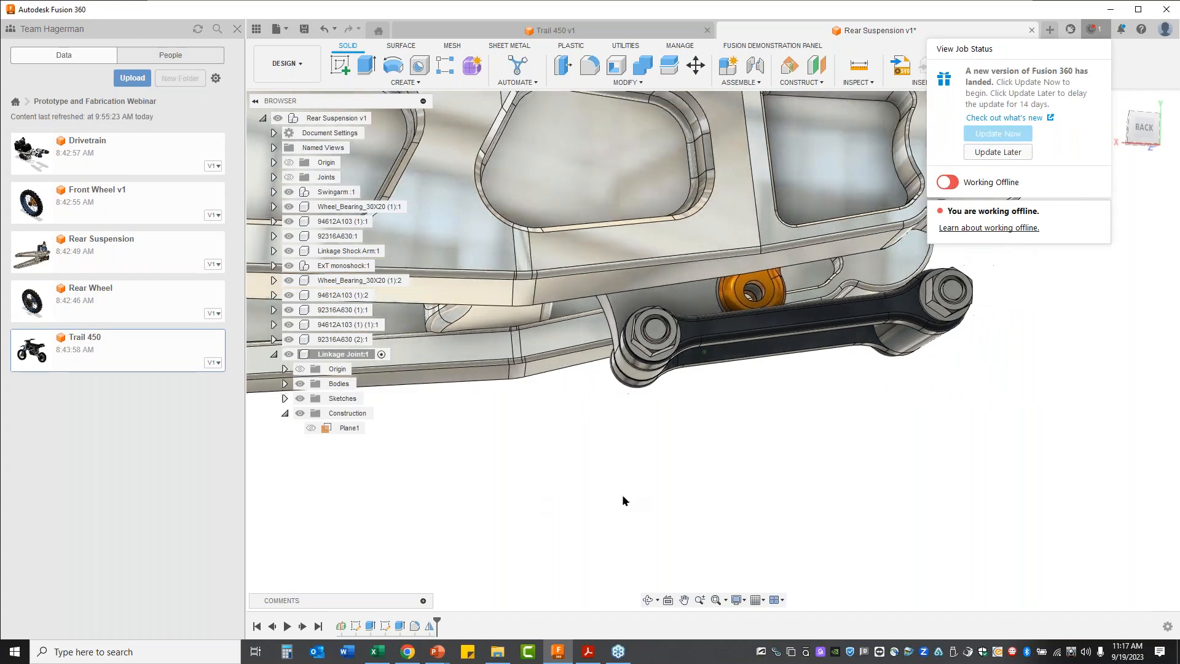
middle_click_drag(610, 502, 752, 454, "shift")
scroll(615, 319, "up", 4)
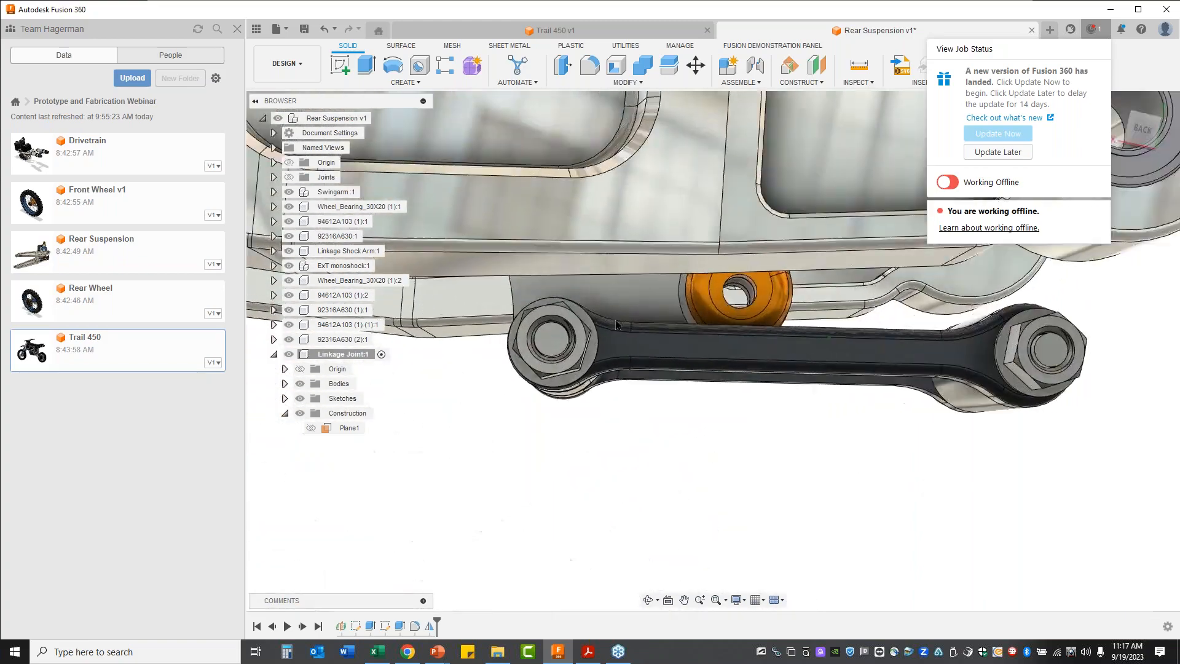
Isolate the Linkage Joint component to inspect its finished shape, and unisolate it to show the full assembly.
left_click(333, 357)
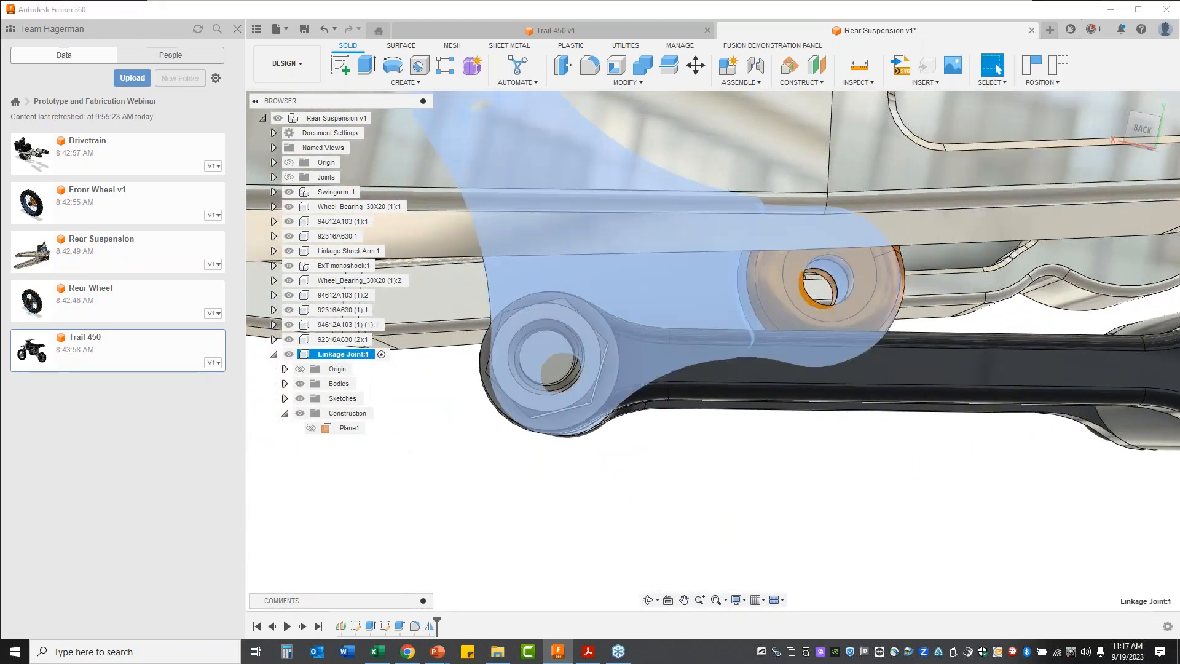
right_click(333, 359)
left_click(380, 359)
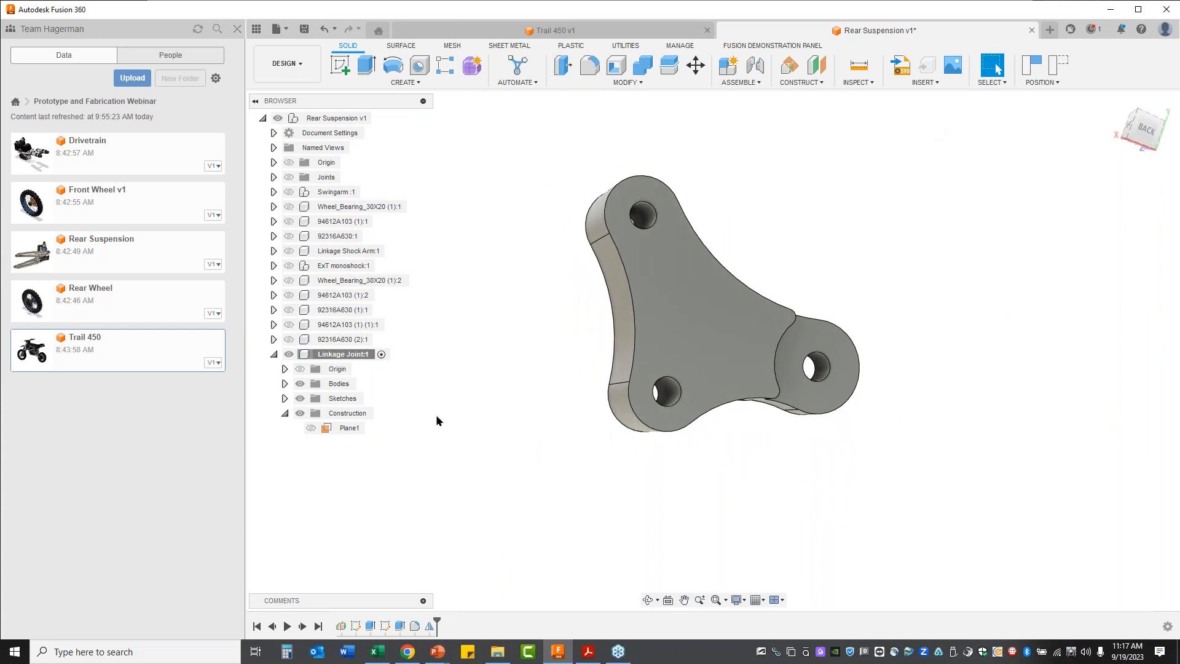
right_click(351, 357)
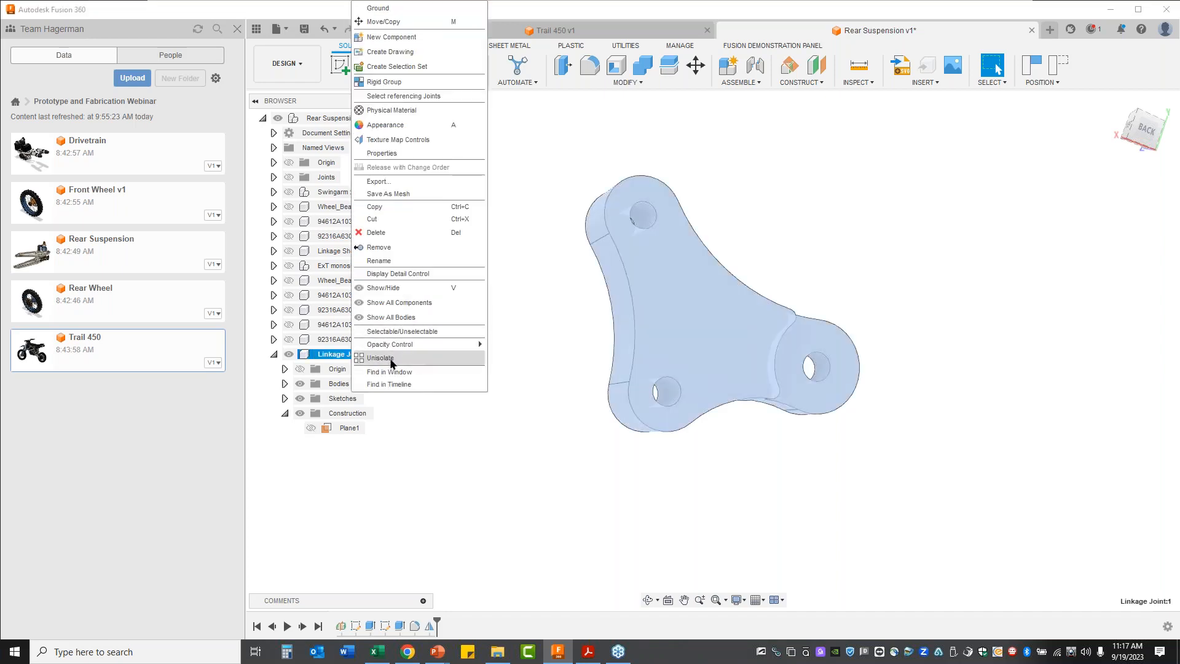
left_click(392, 360)
left_click(632, 499)
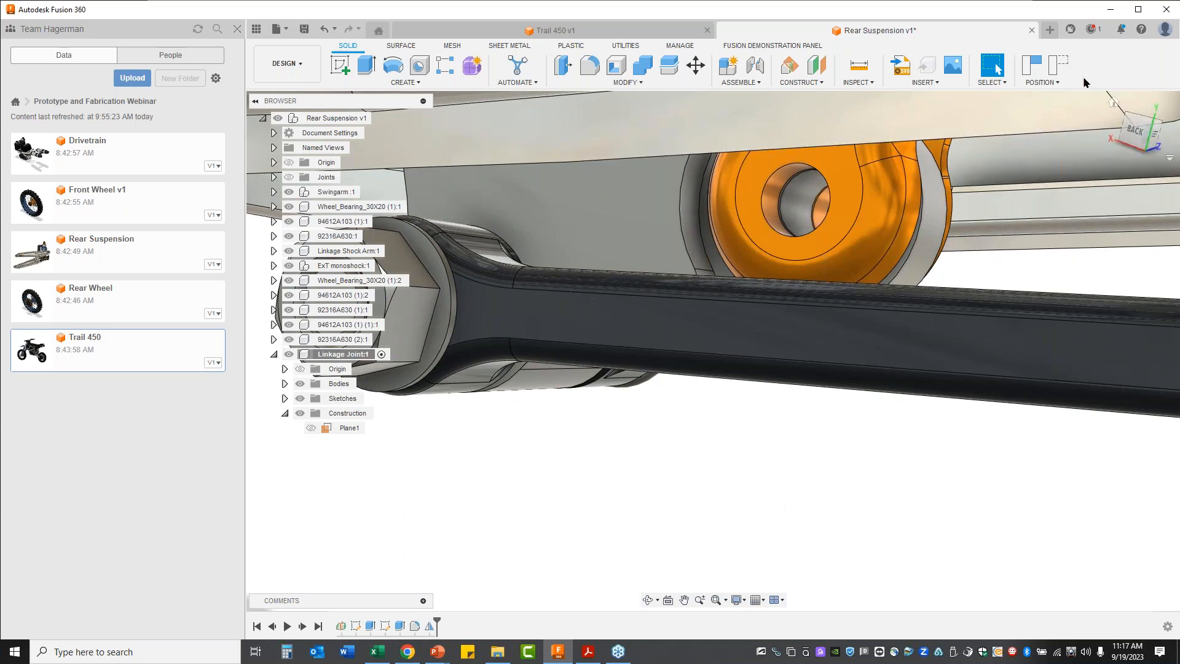
Switch back to working online.
left_click(1092, 33)
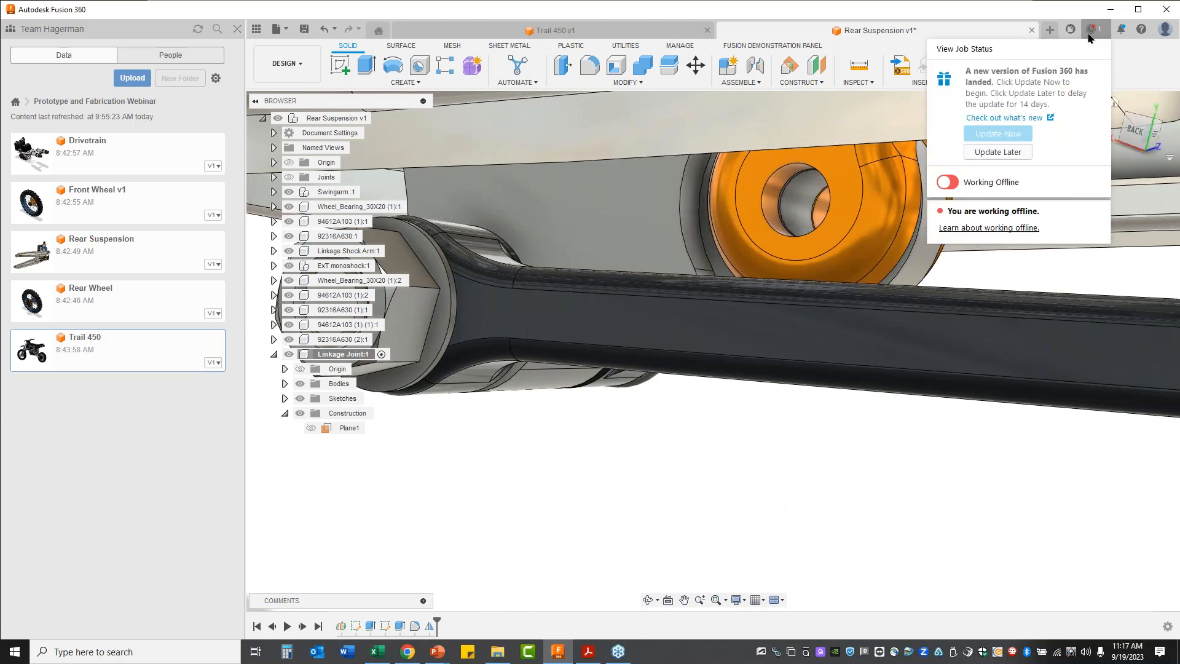
left_click(950, 183)
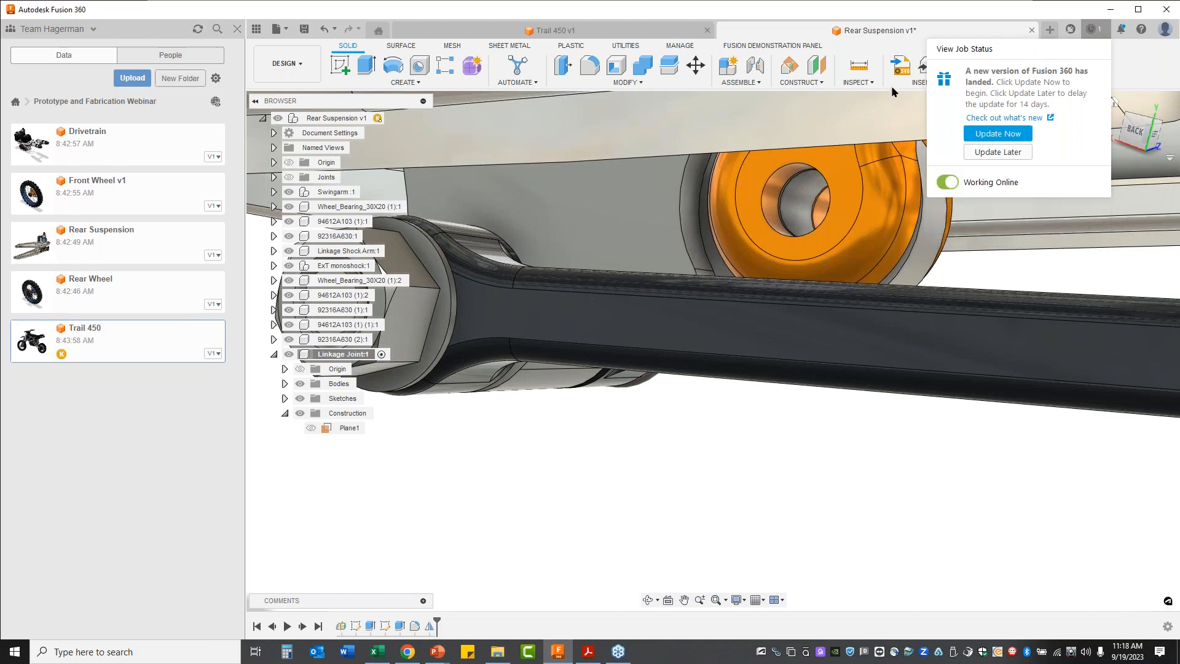
Start inserting a McMaster-Carr component and search the catalogue for clevis pins.
left_click(929, 83)
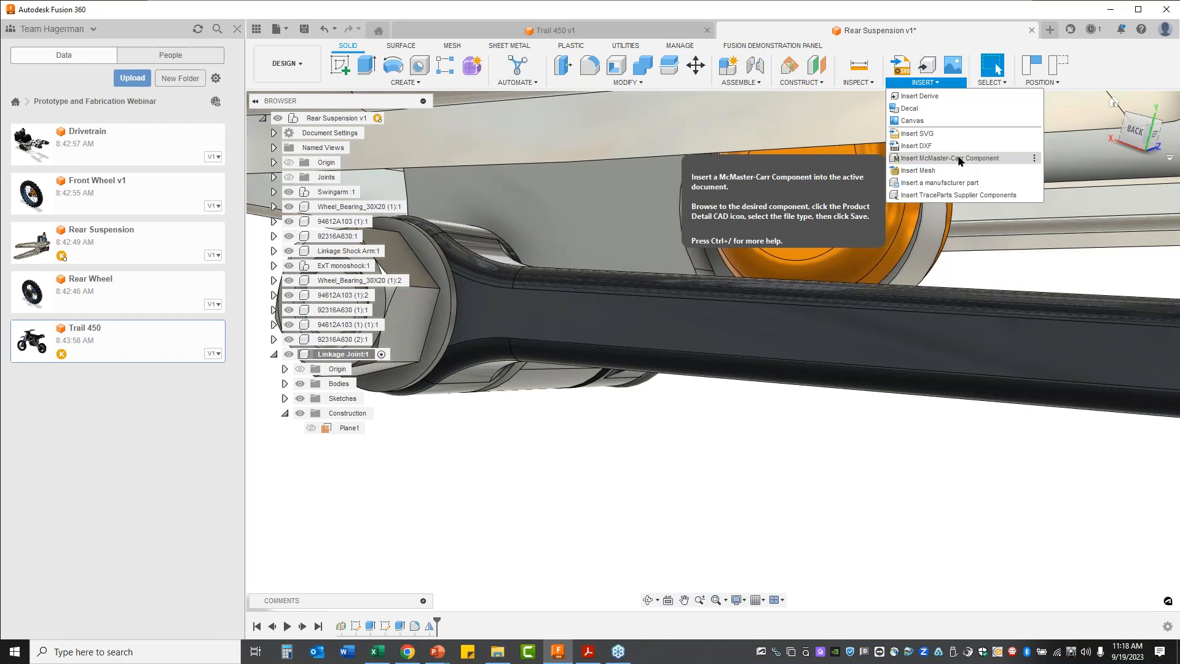
left_click(958, 161)
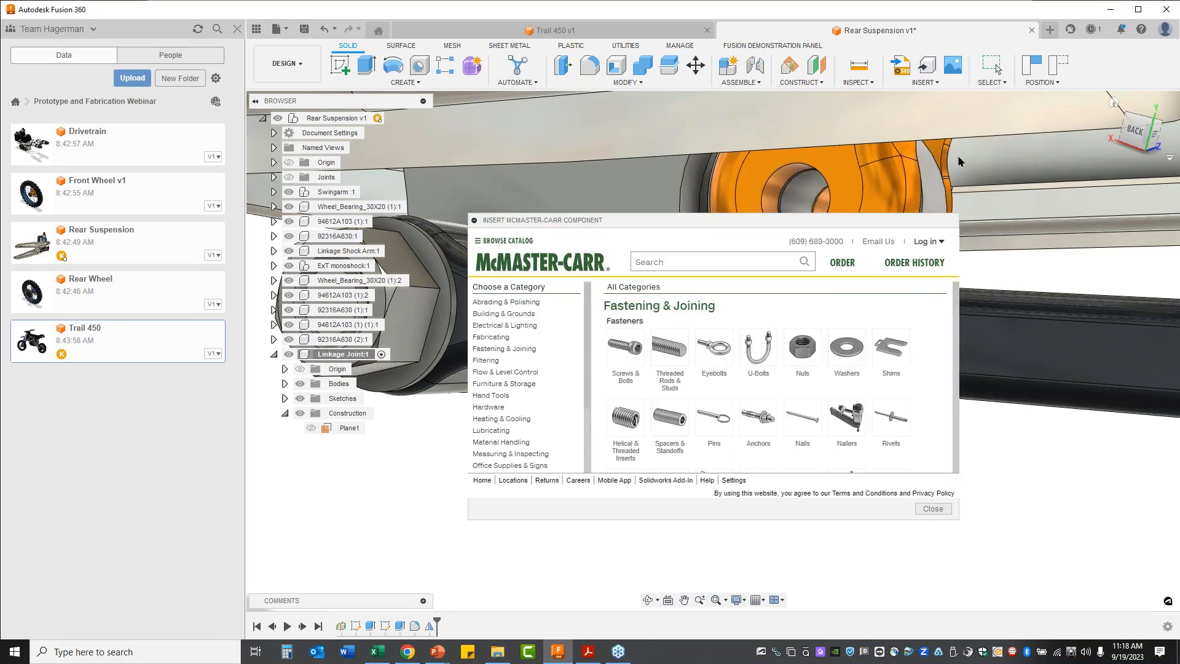
left_click(715, 263)
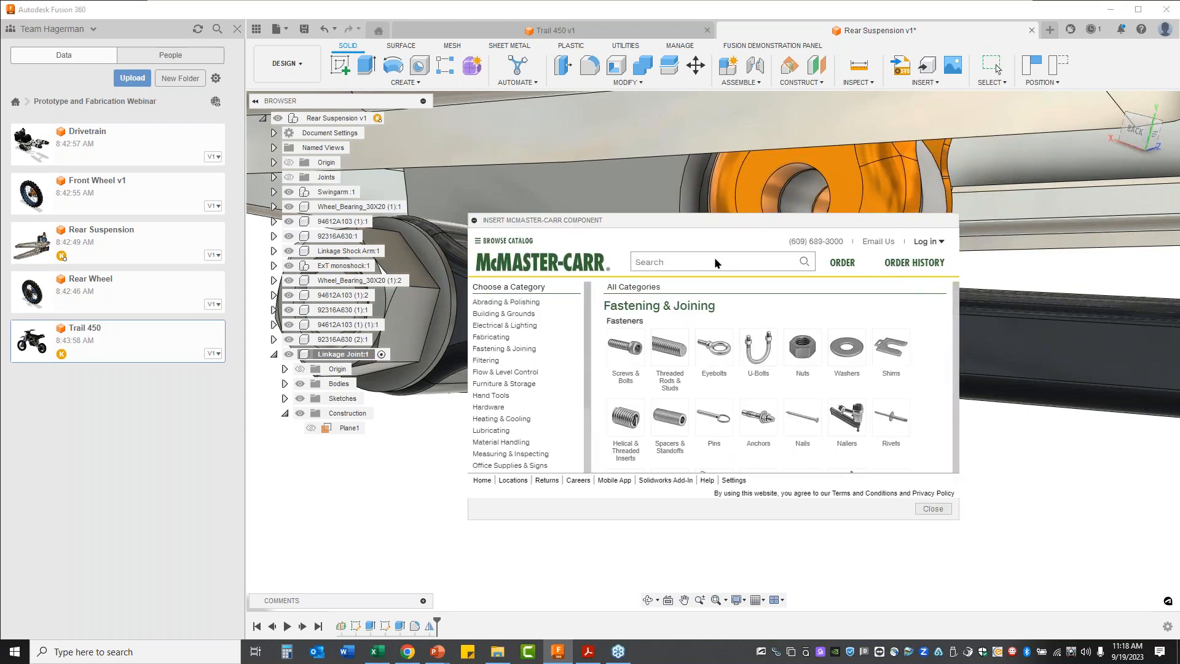
type("pin")
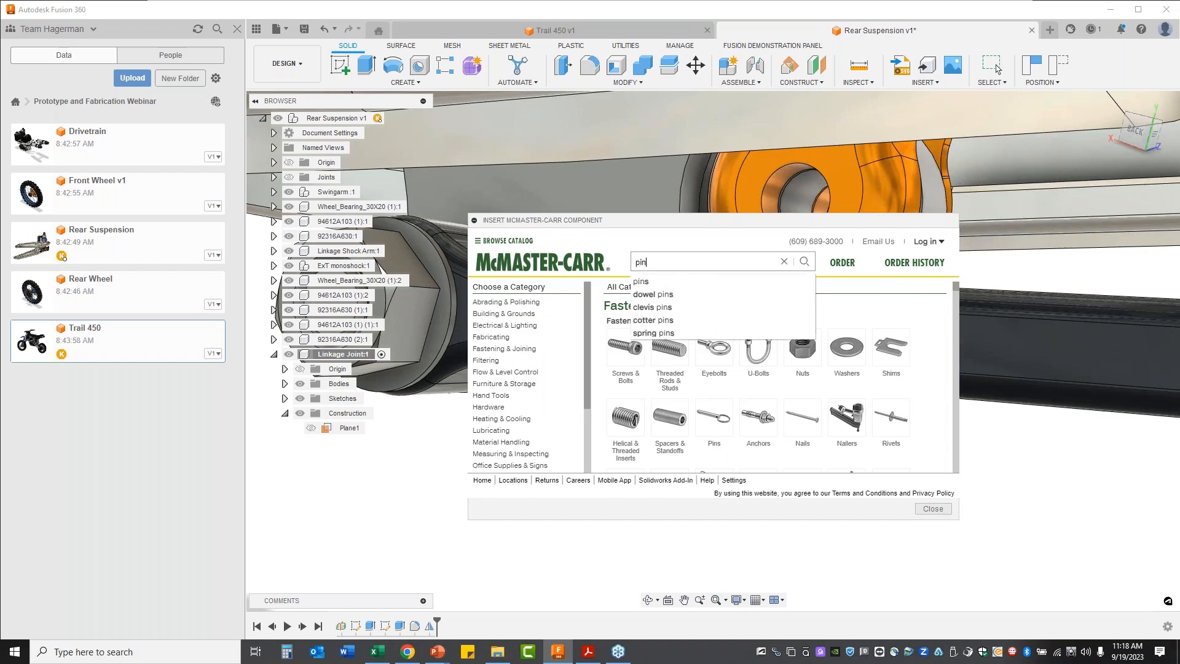
left_click(700, 308)
Narrow the clevis pins to the retaining ring groove type with 5/16" diameter and 1" length.
scroll(894, 384, "down", 4)
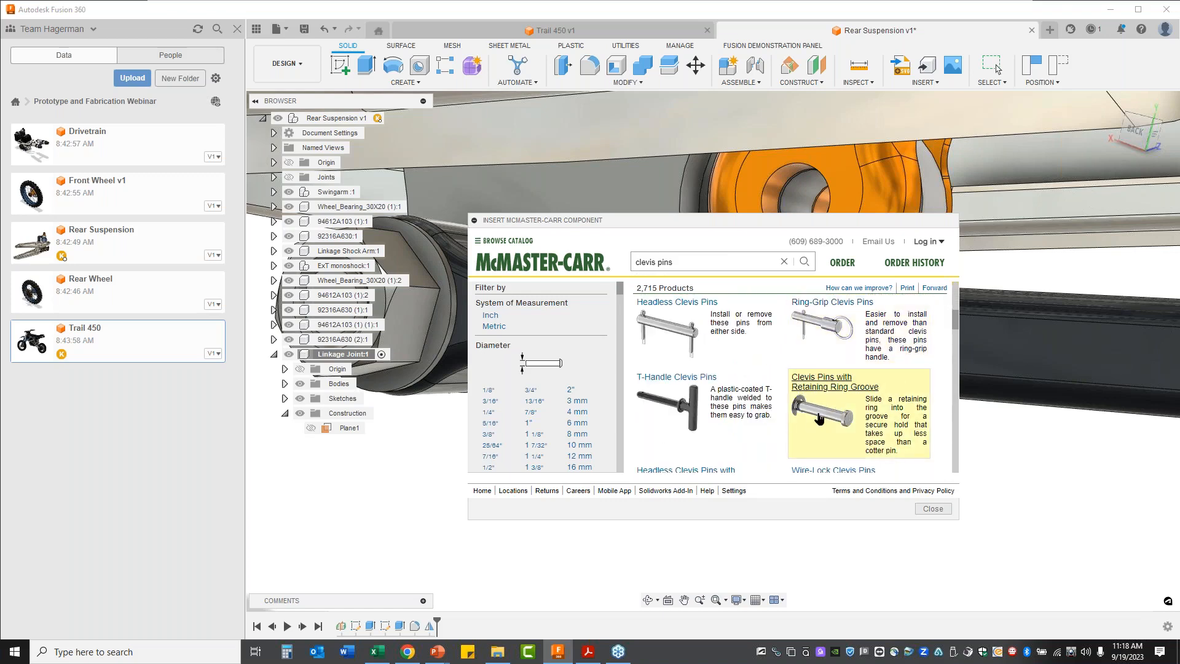
left_click(819, 418)
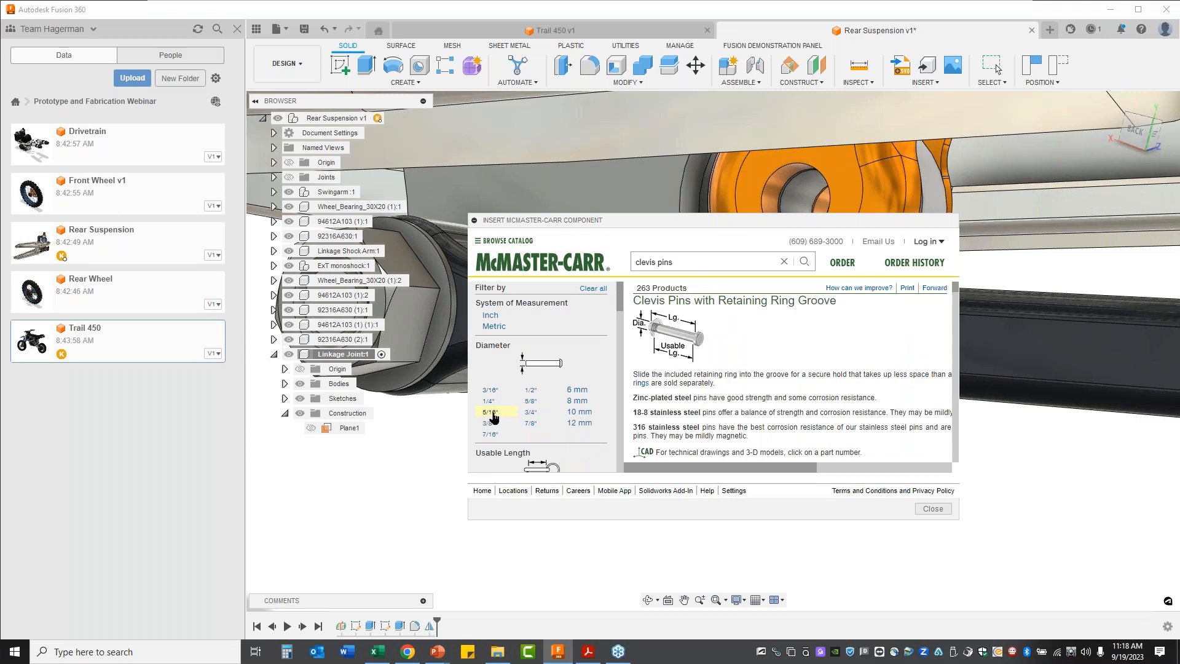
left_click(491, 413)
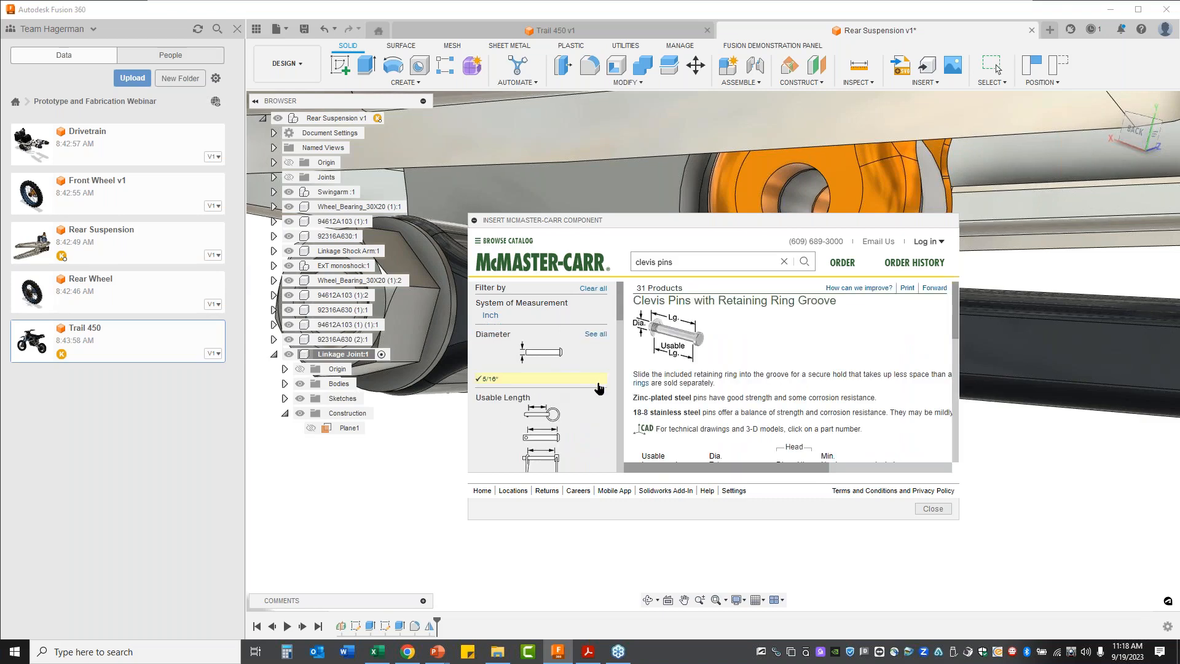
scroll(600, 389, "down", 3)
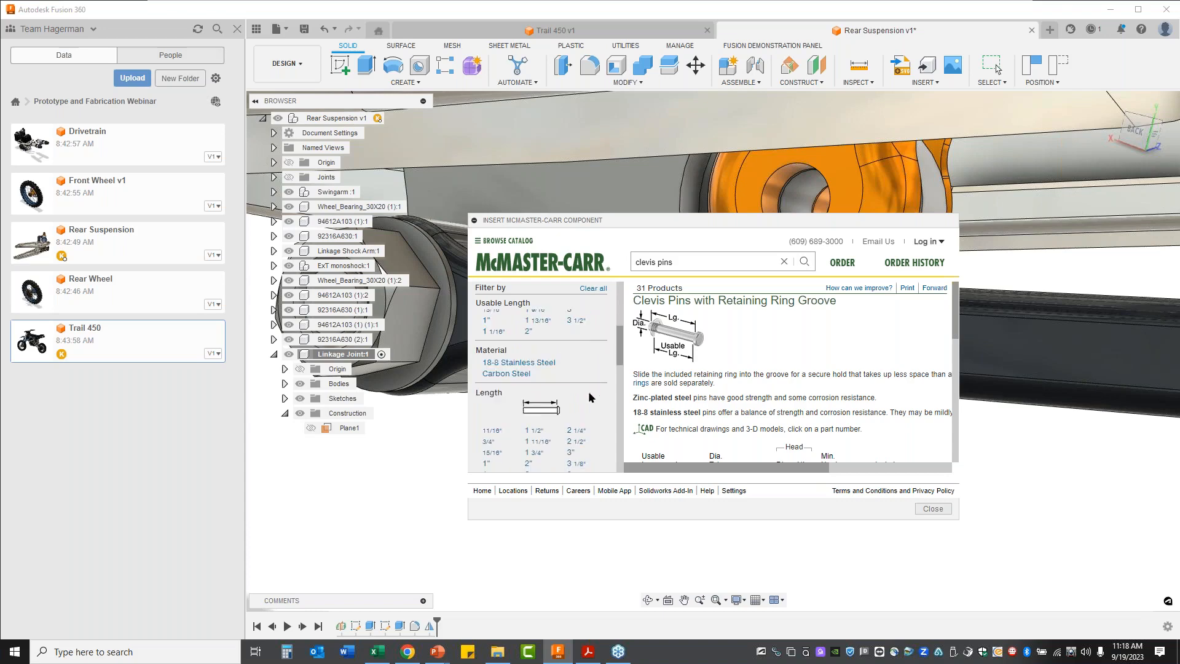
scroll(502, 451, "down", 1)
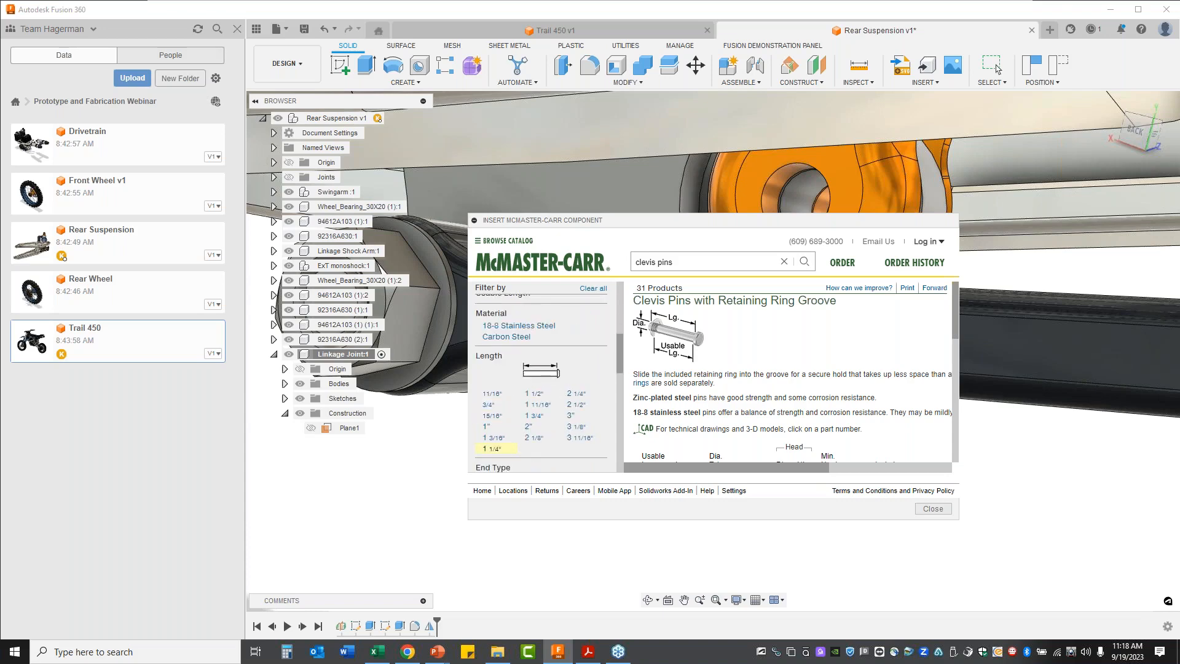
left_click(493, 436)
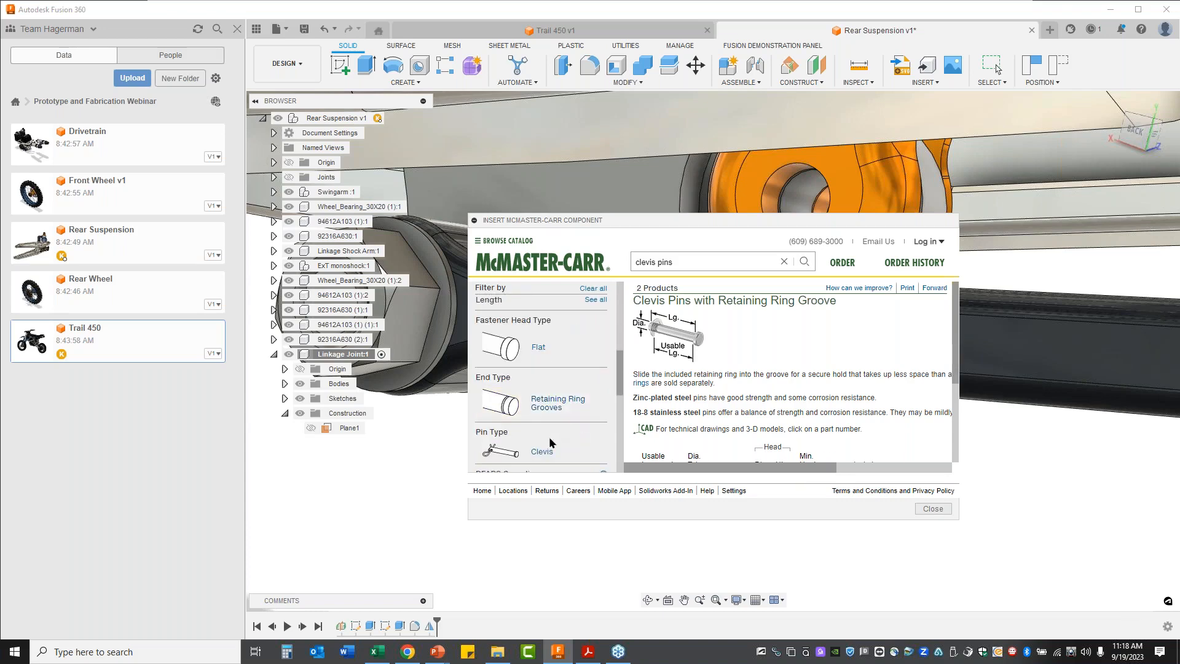
Open the product details of the 18-8 stainless steel clevis pin 92735A330.
scroll(552, 442, "down", 1)
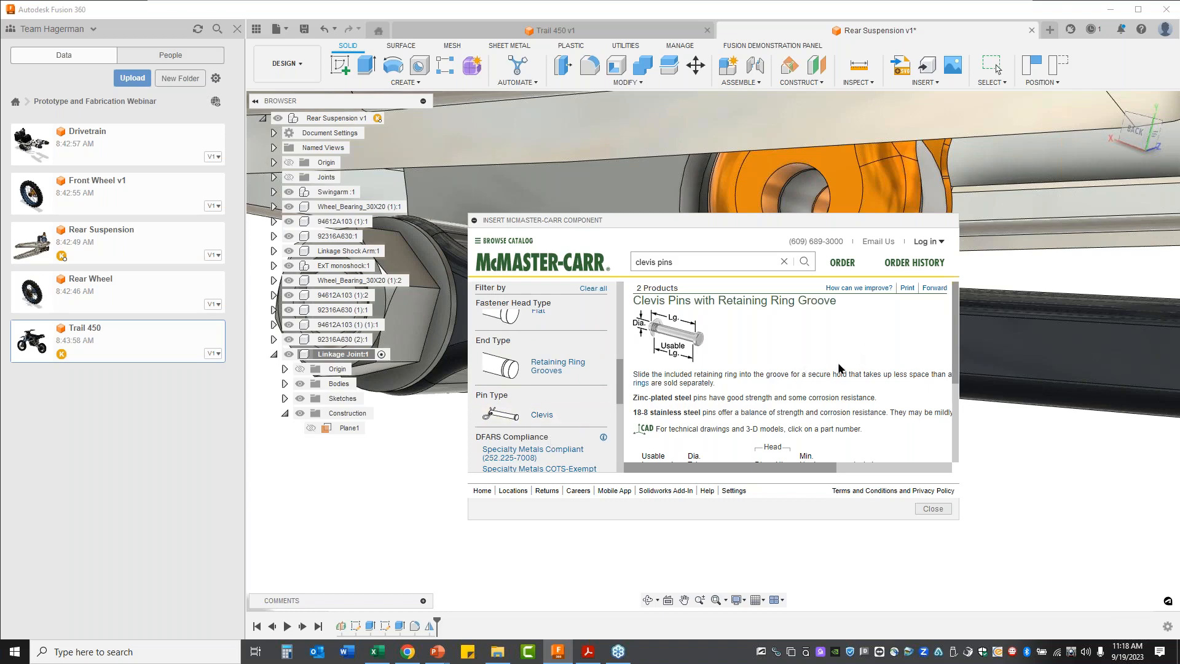
scroll(869, 349, "down", 1)
scroll(813, 359, "down", 2)
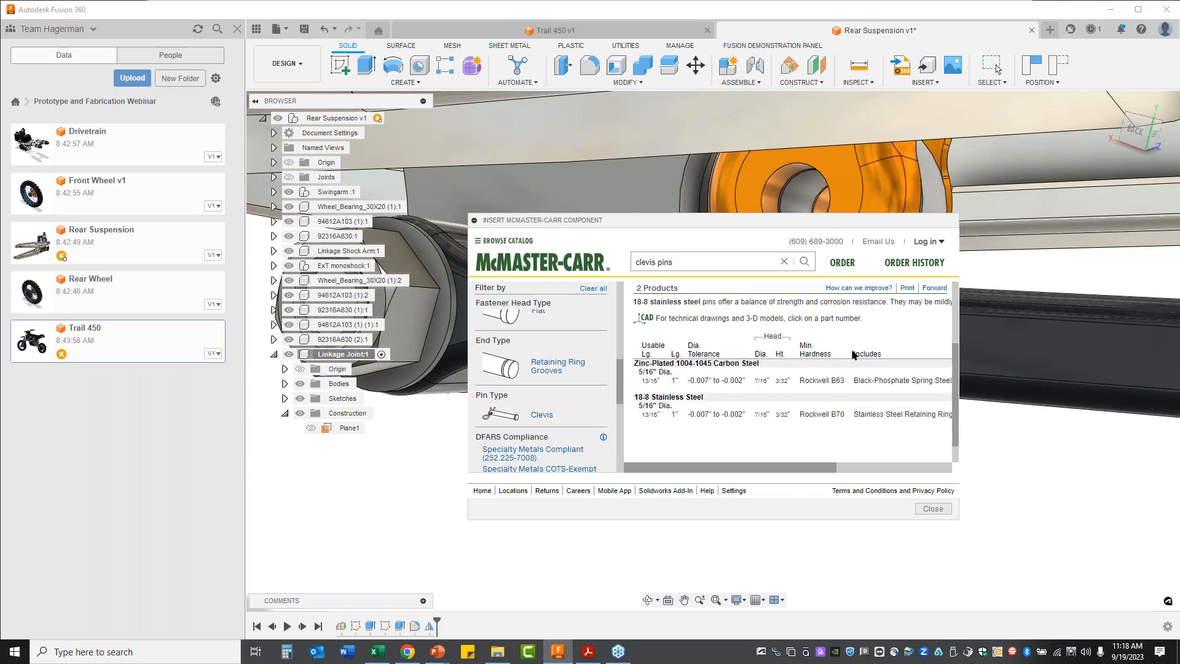
left_click_drag(801, 471, 930, 469)
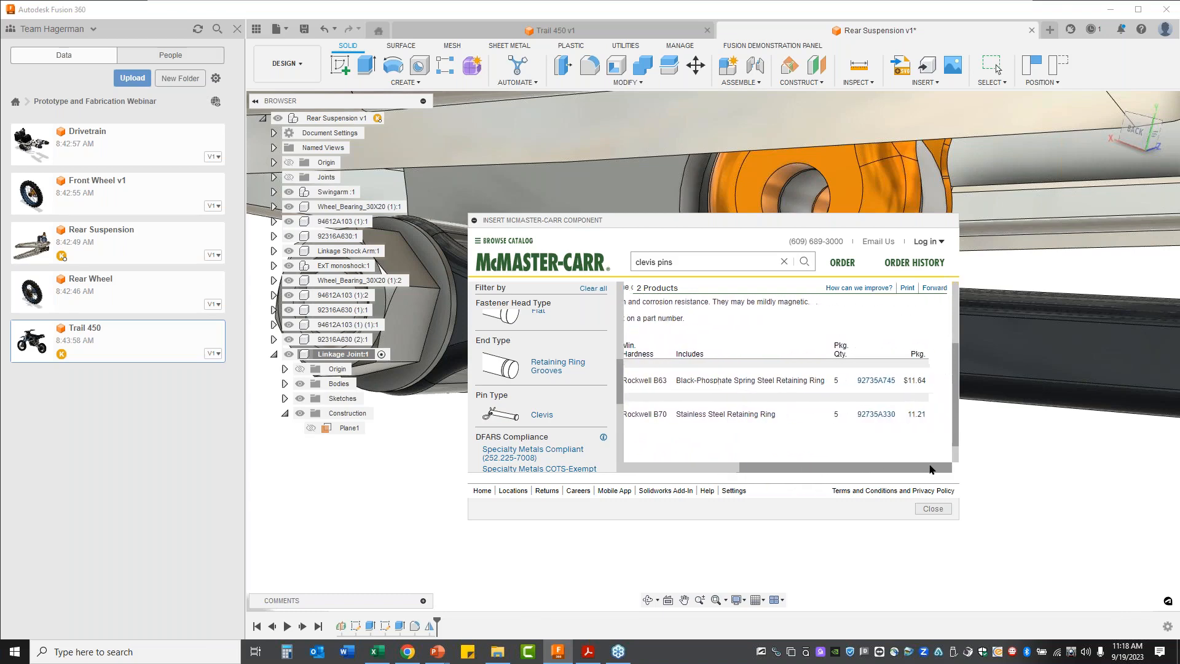
left_click(876, 416)
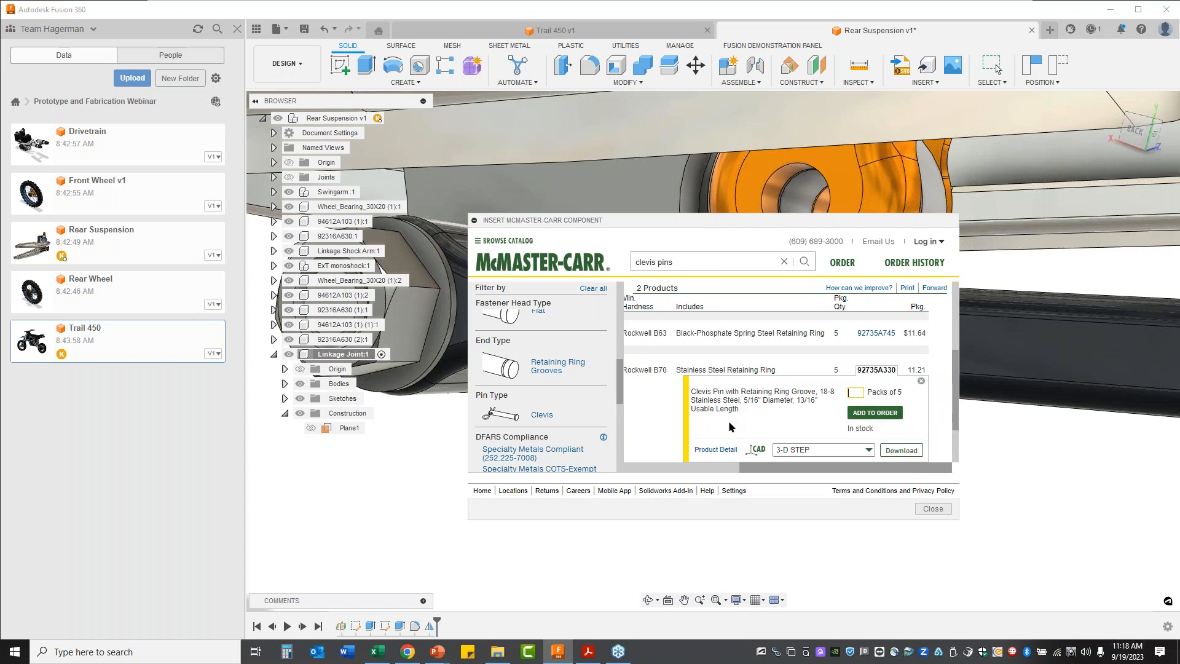
left_click(712, 449)
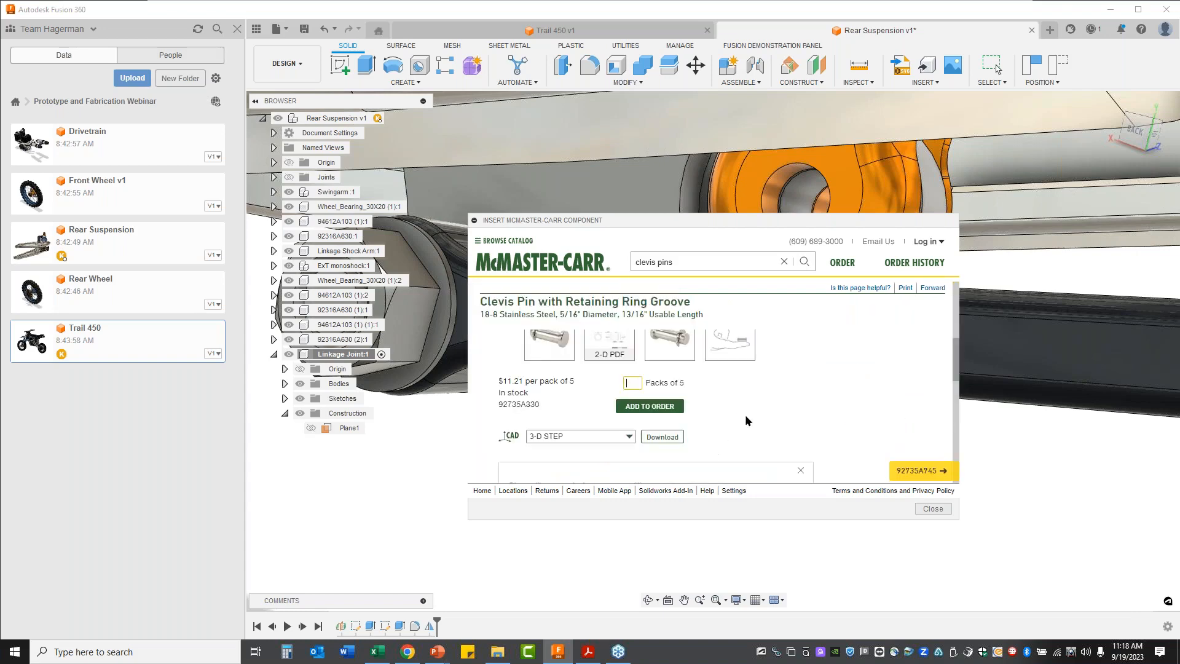
Try to insert the 3-D STEP model of clevis pin 92735A330, and close the catalogue.
scroll(779, 374, "up", 1)
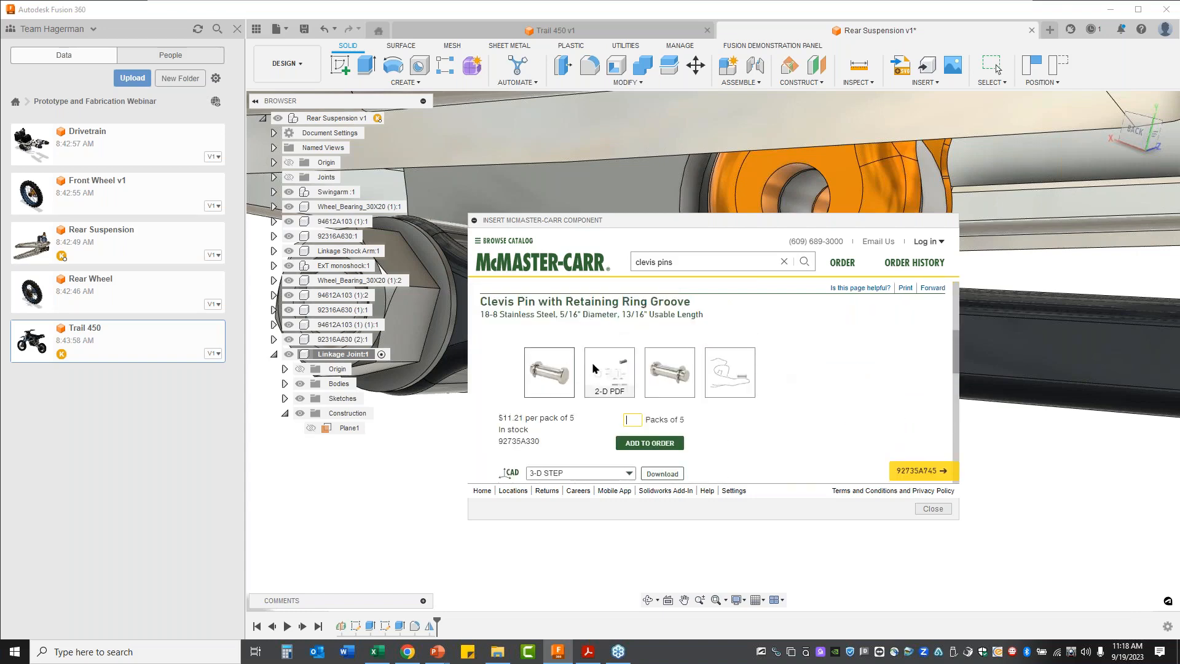
scroll(773, 394, "down", 1)
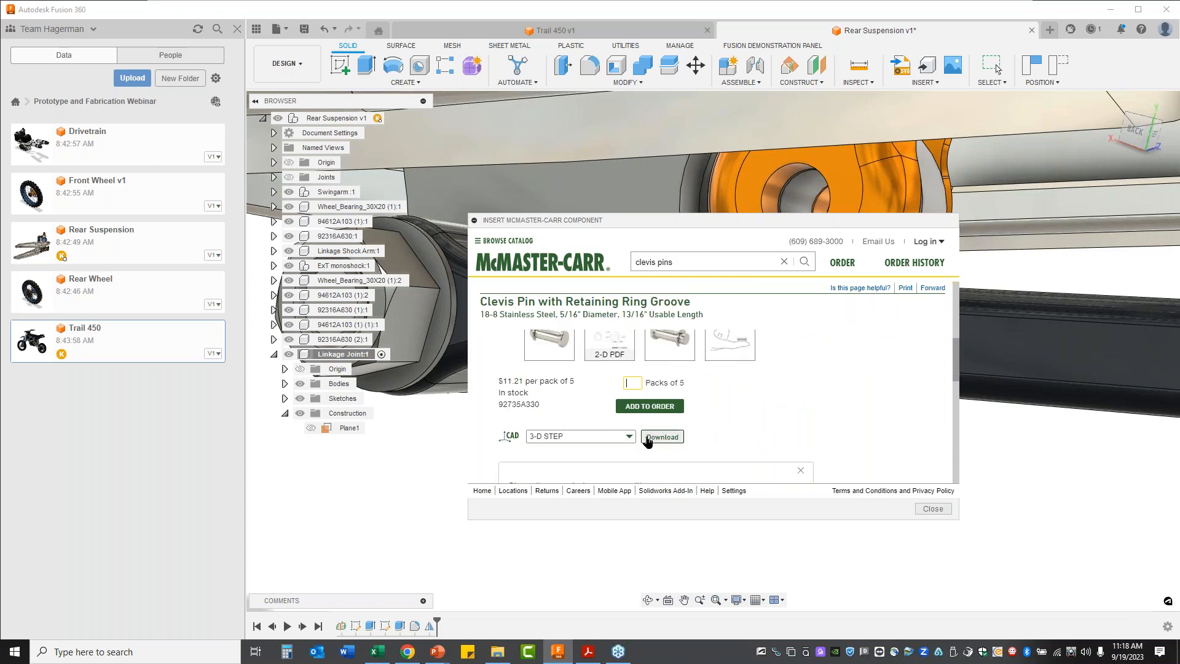
left_click(666, 437)
left_click(932, 509)
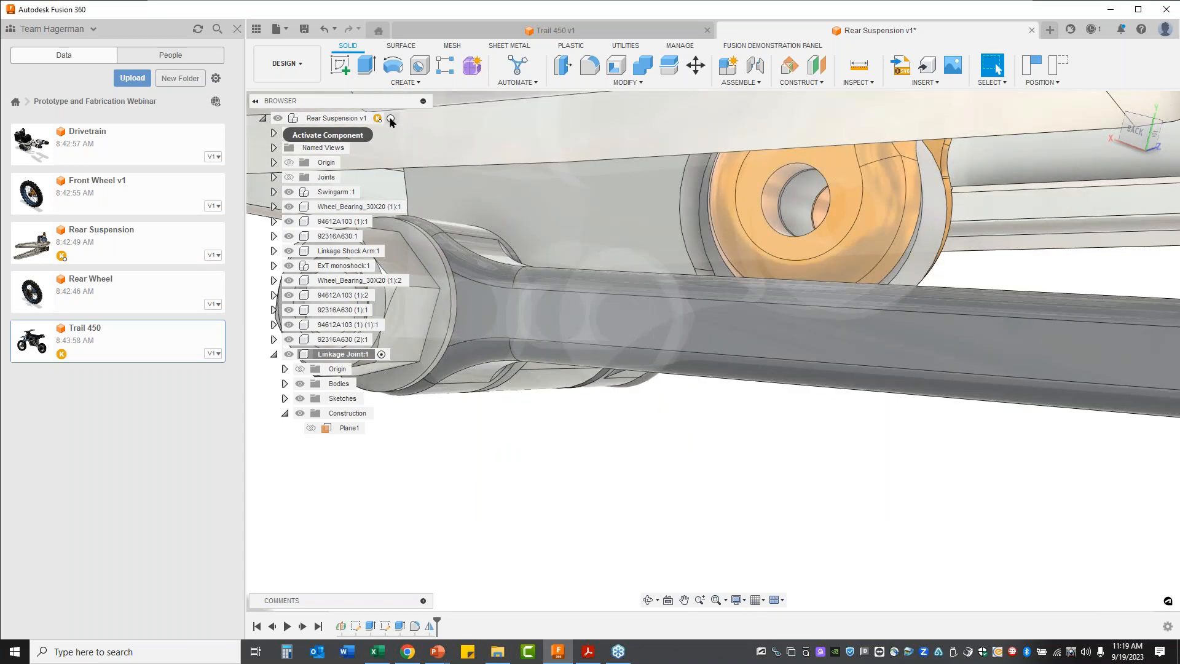
Activate the top-level Rear Suspension component and search the McMaster-Carr catalogue for clevis pins from there.
left_click(391, 118)
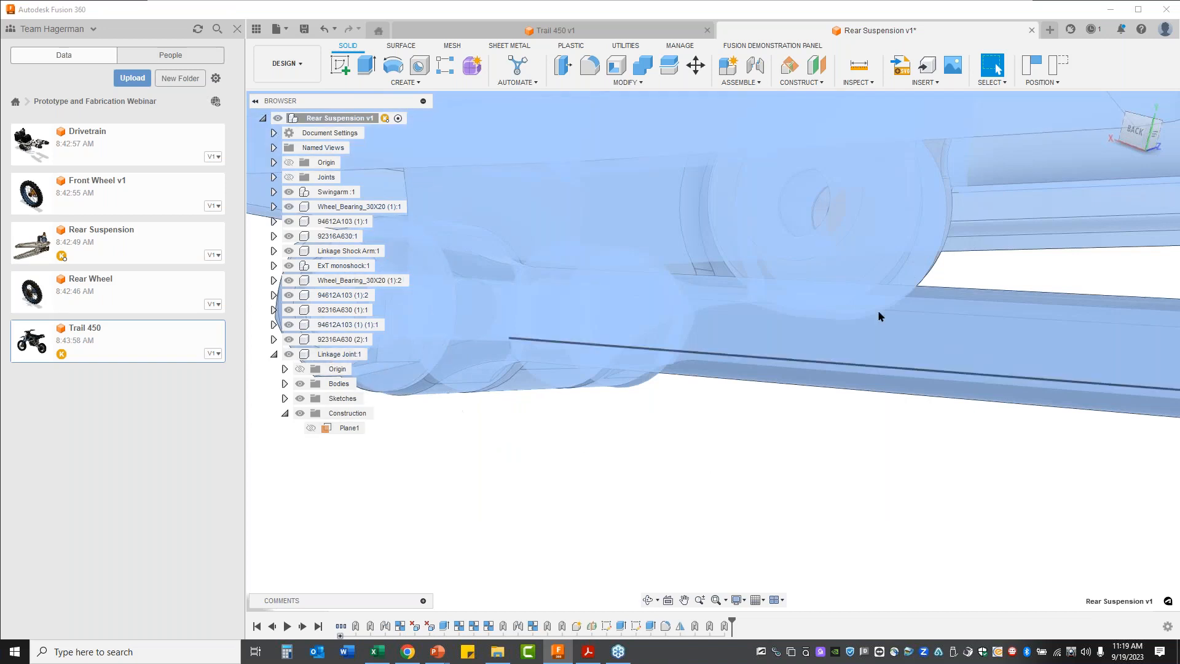
left_click(925, 83)
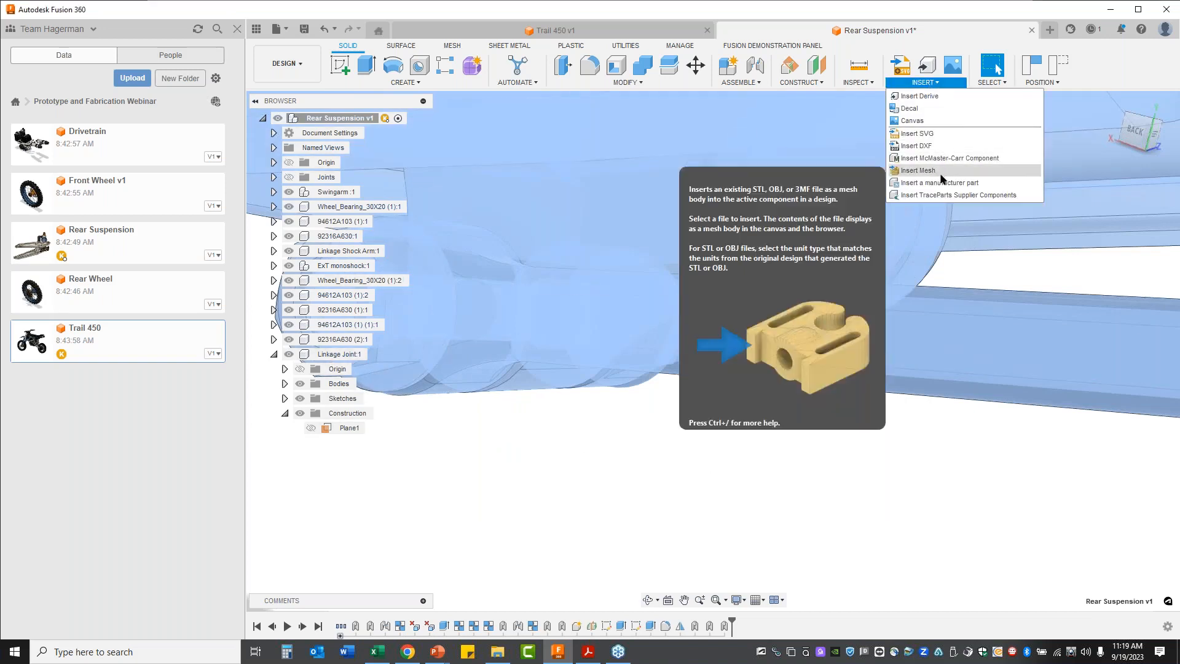
left_click(935, 157)
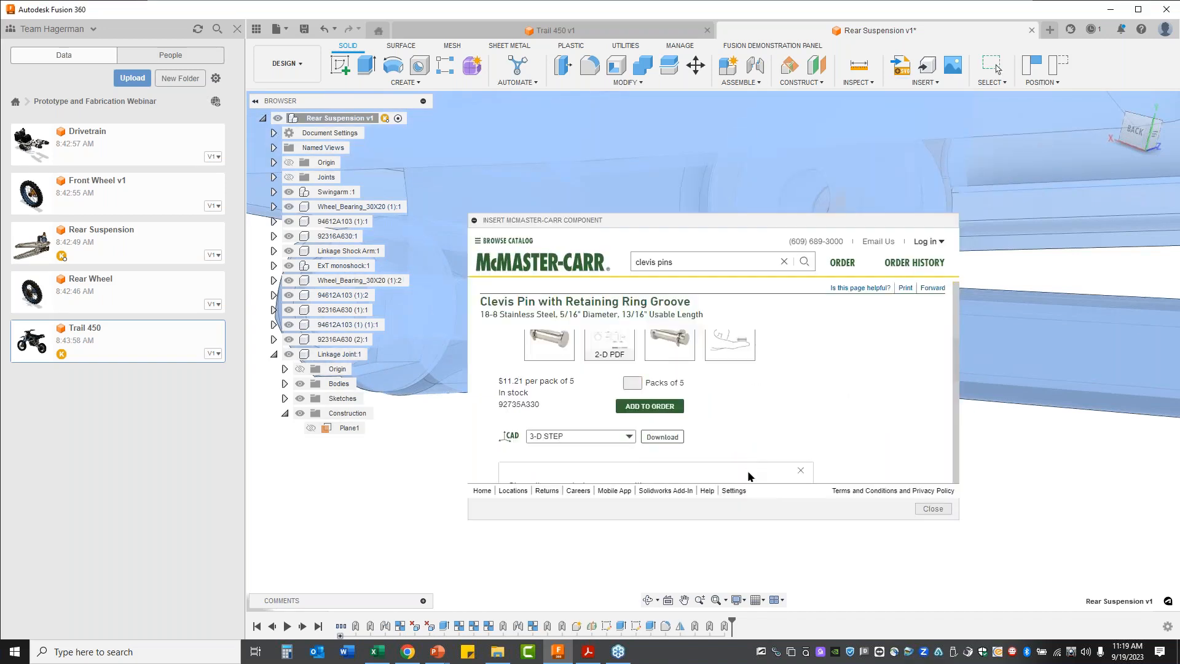
left_click(701, 255)
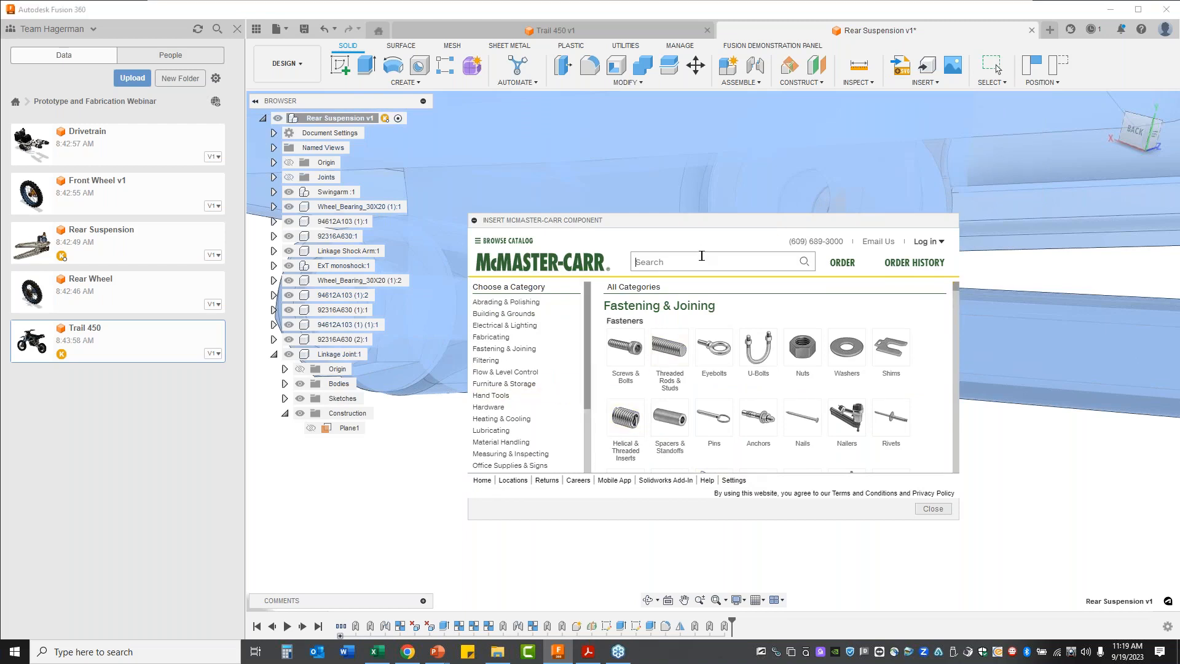
type("pin")
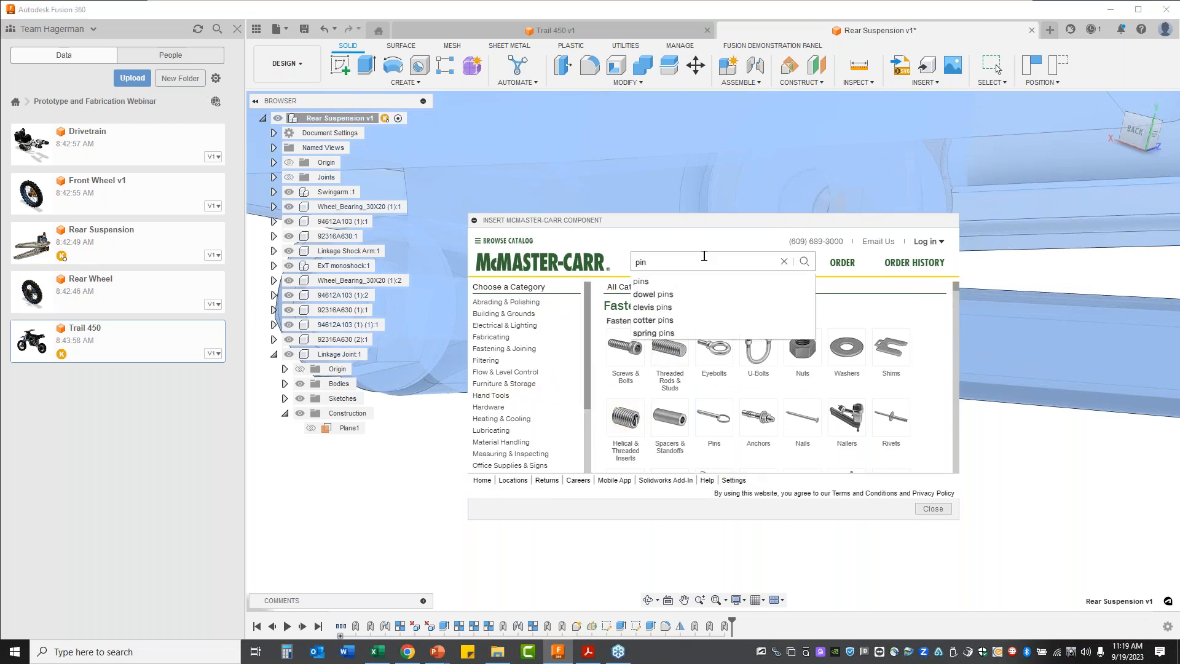
left_click(651, 307)
Choose clevis pins with retaining ring groove and filter them to 5/16" diameter and 1" length.
scroll(866, 400, "down", 2)
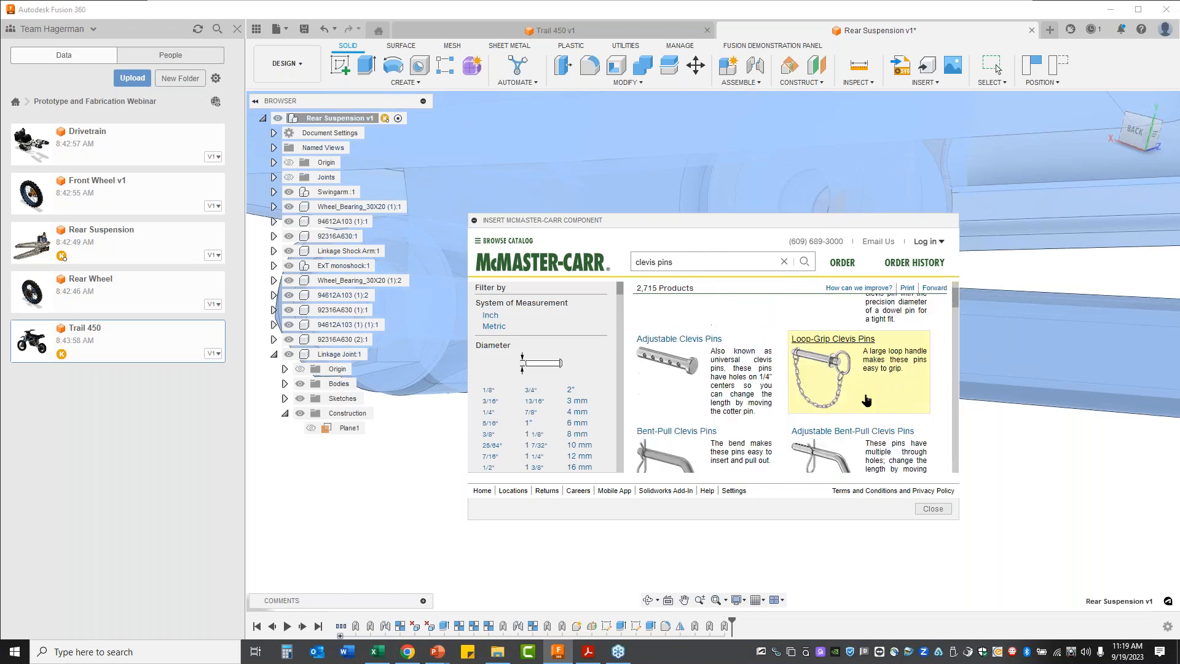
scroll(867, 400, "down", 5)
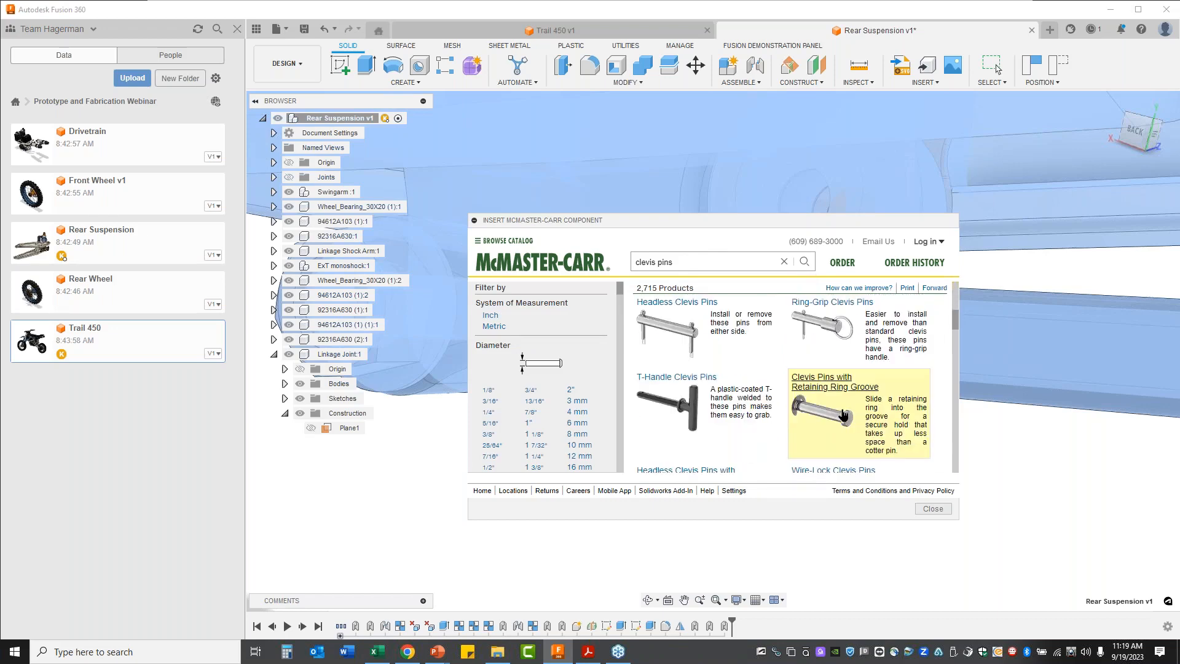
left_click(843, 417)
left_click(491, 422)
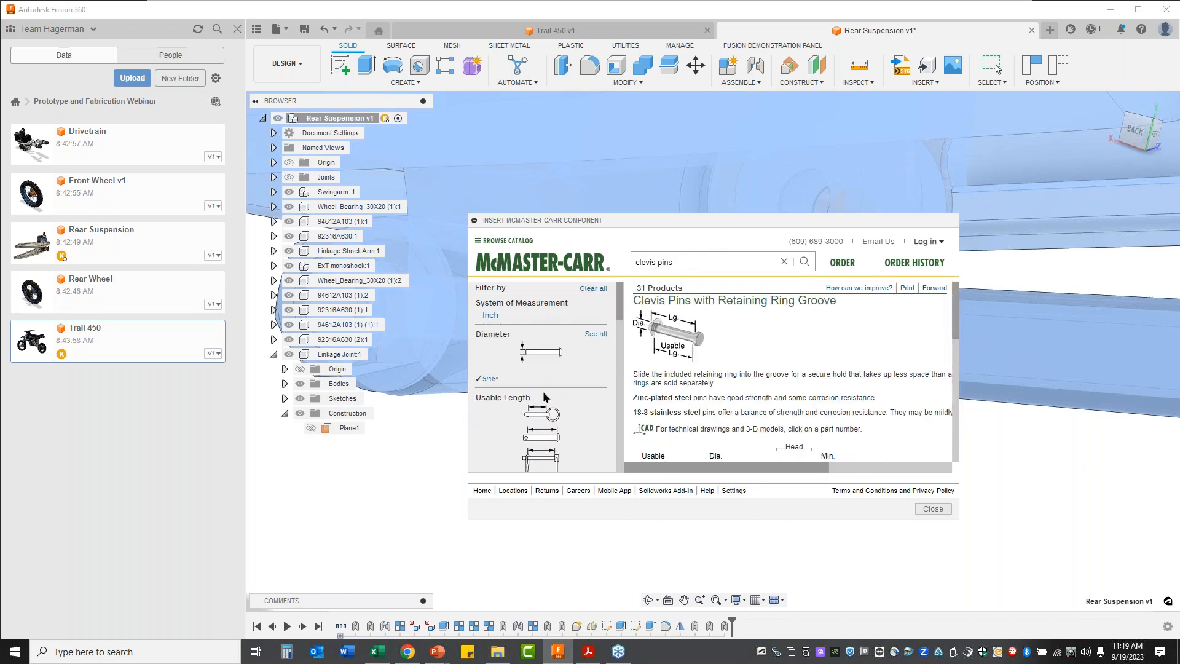
scroll(544, 396, "down", 3)
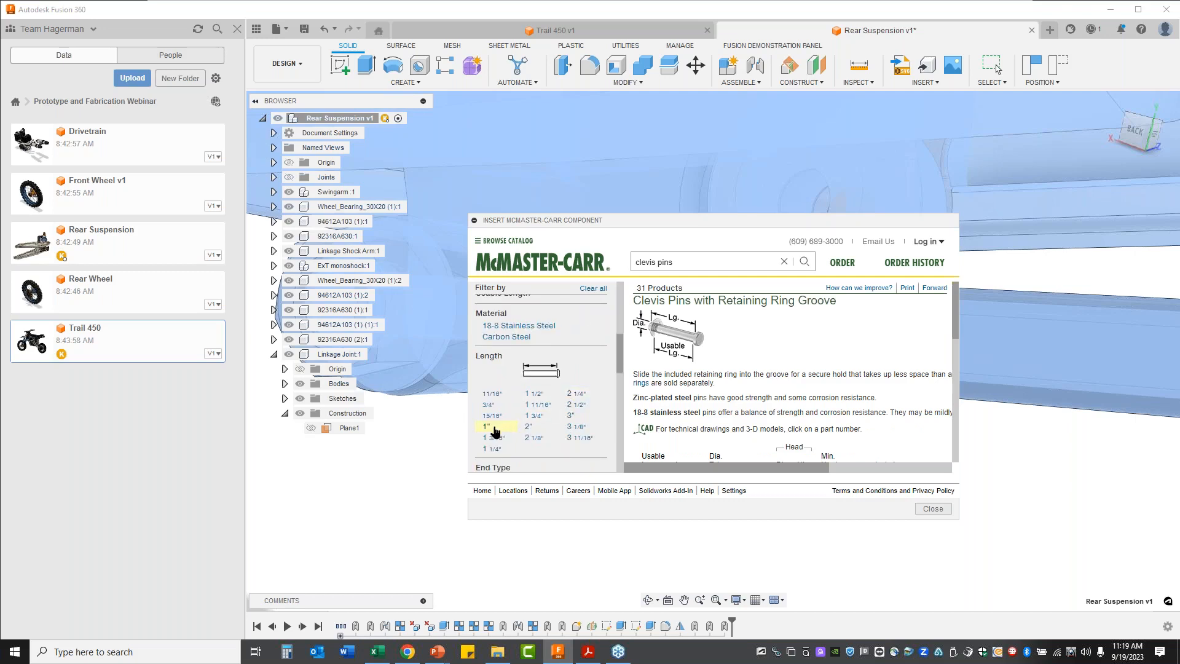
left_click(495, 427)
Insert the 3-D STEP model of stainless steel clevis pin 92735A330 and accept its default placement.
scroll(932, 368, "down", 3)
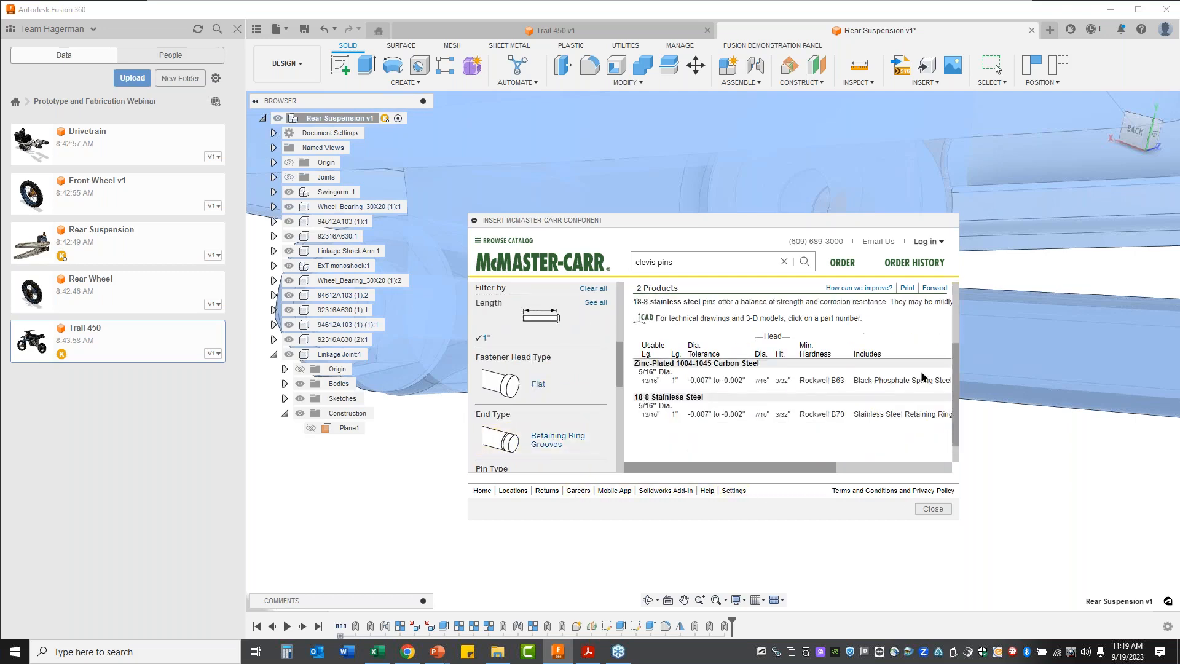
left_click_drag(795, 471, 902, 451)
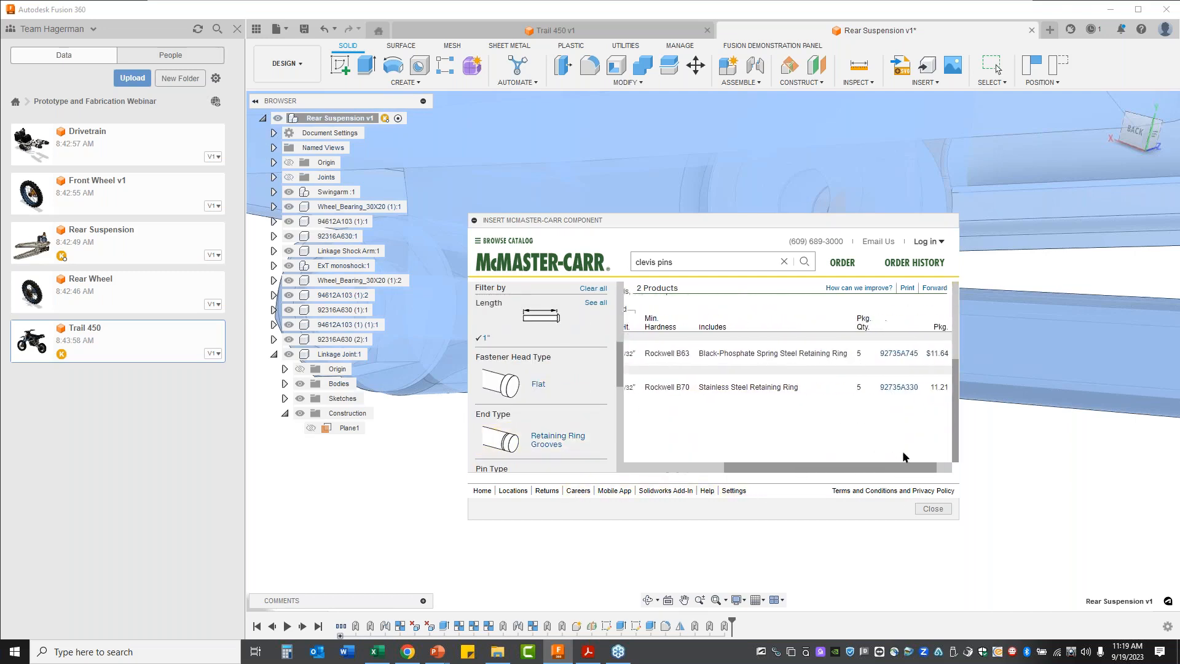
left_click(879, 389)
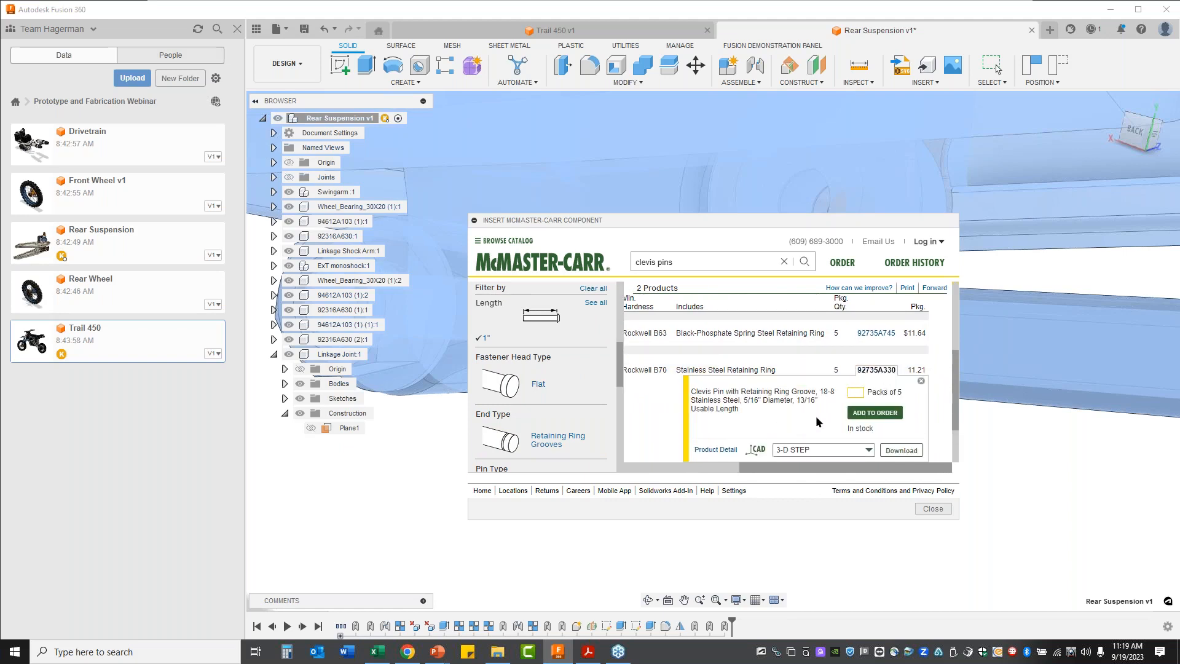
scroll(816, 415, "down", 1)
left_click(701, 379)
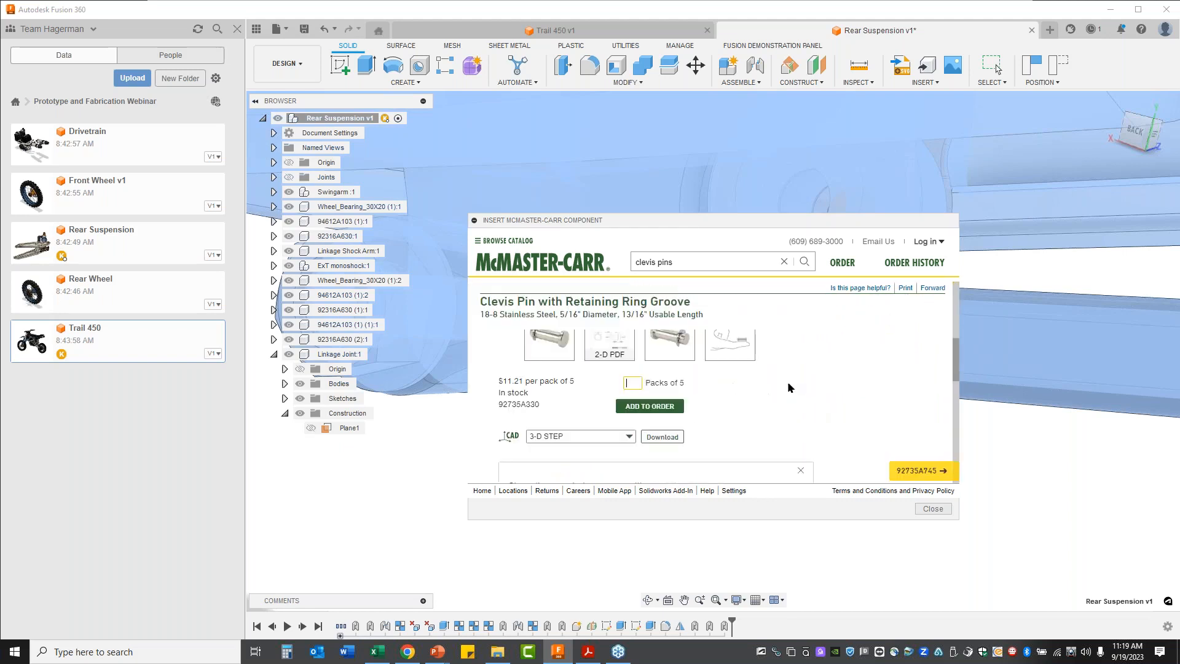
left_click(662, 437)
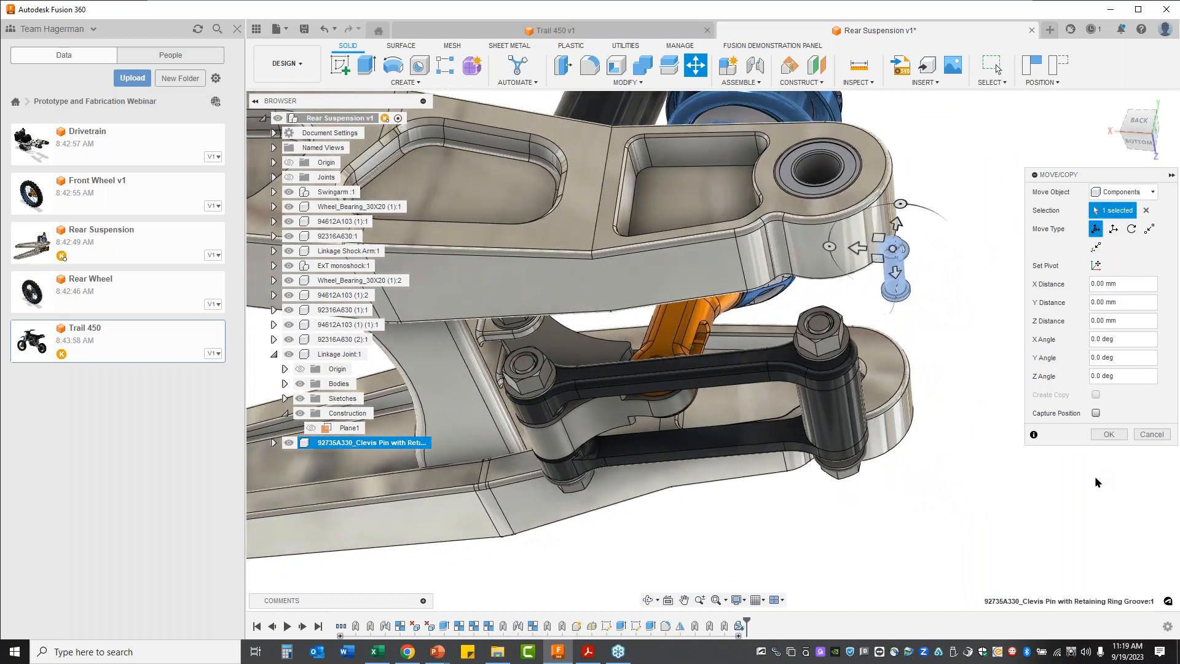
left_click(1109, 434)
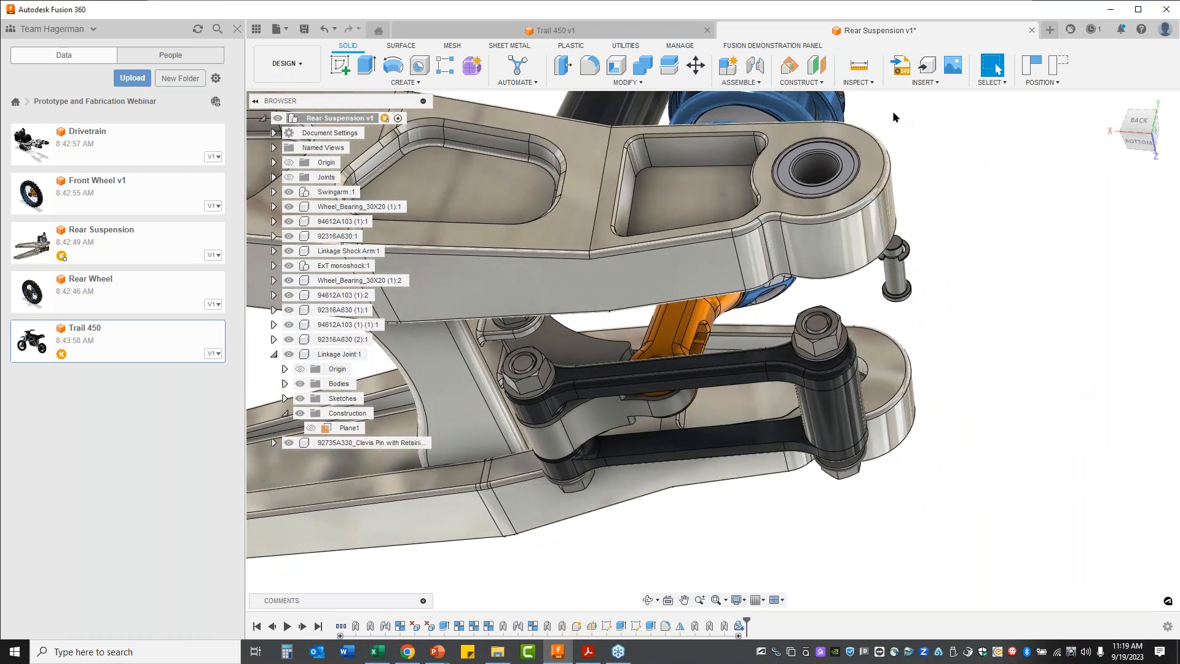
Begin a rigid joint with its first origin snapped to the head of the 92735A330 clevis pin.
left_click(756, 65)
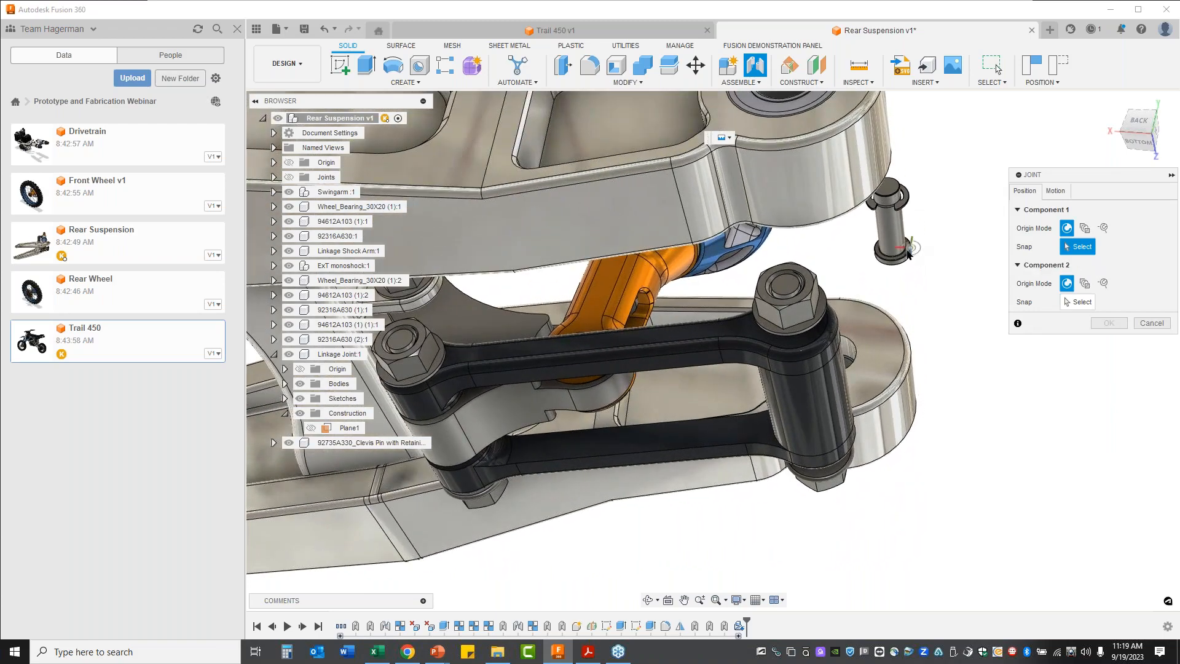
scroll(939, 280, "up", 5)
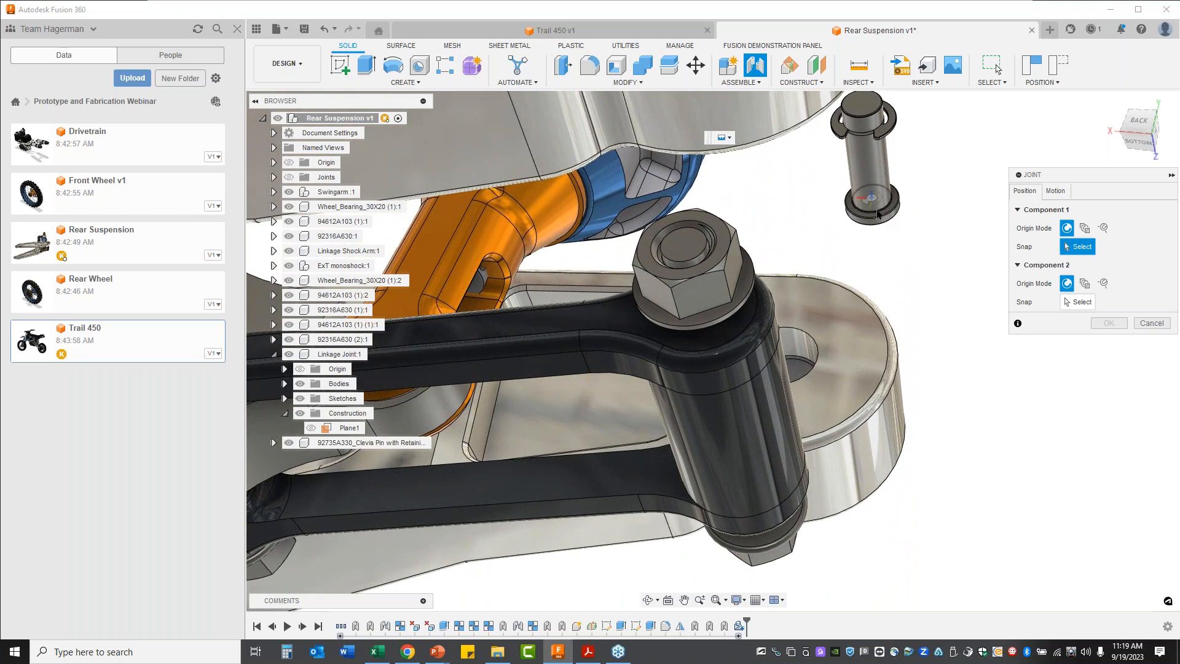
left_click(879, 213)
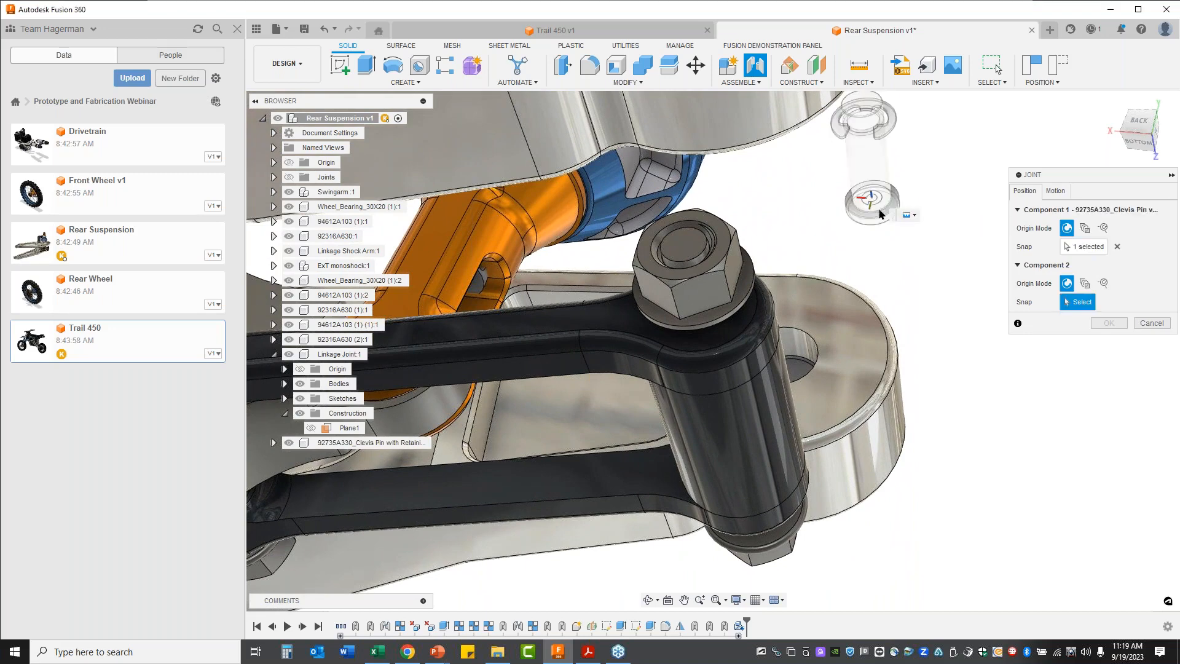
left_click(1055, 191)
left_click(1075, 210)
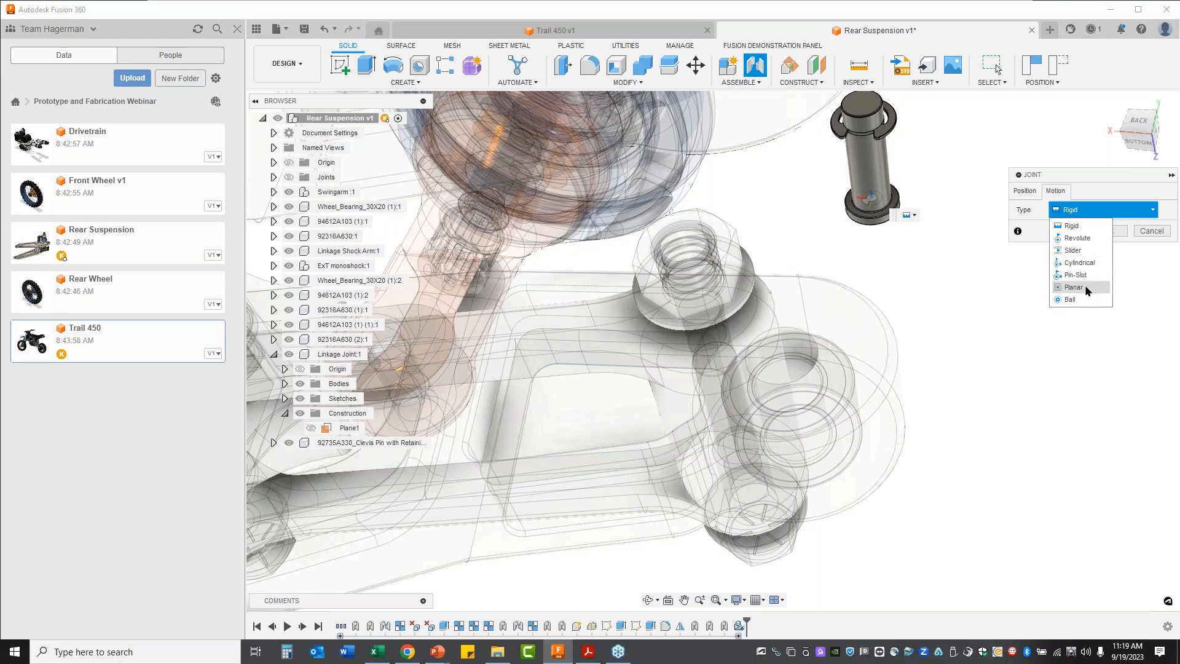
left_click(1075, 216)
left_click(1025, 191)
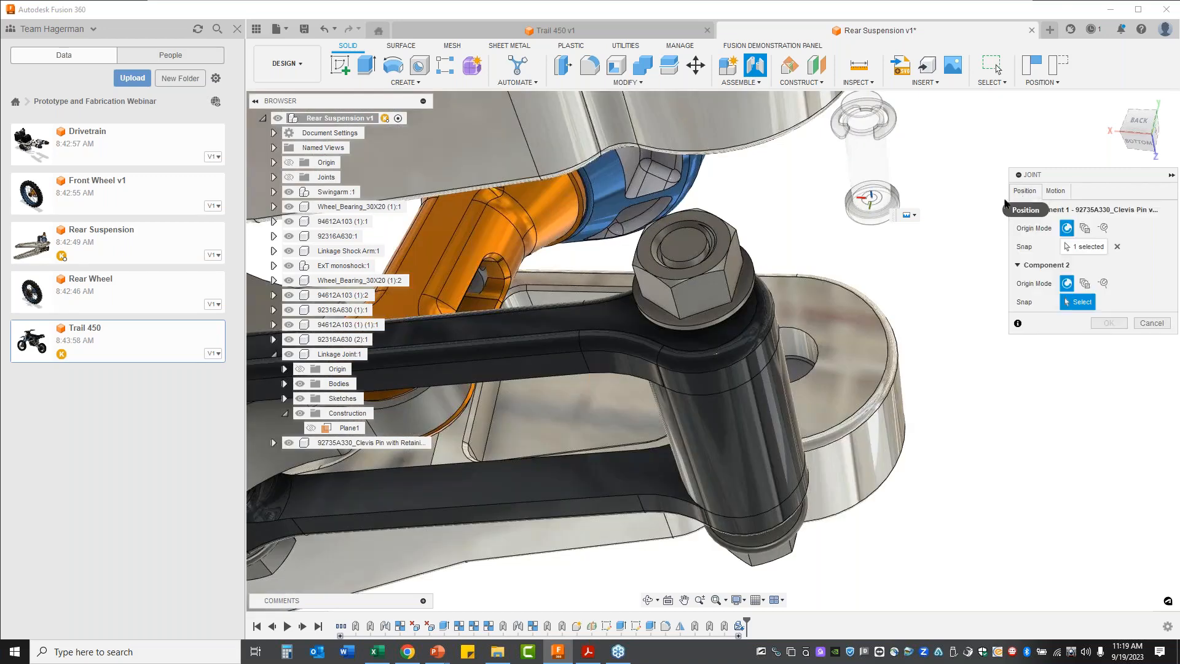
Snap the clevis pin joint to the hole in the shock's lower fork, flip the pin so it passes through, and accept.
middle_click_drag(967, 205, 541, 392, "shift")
left_click(542, 392)
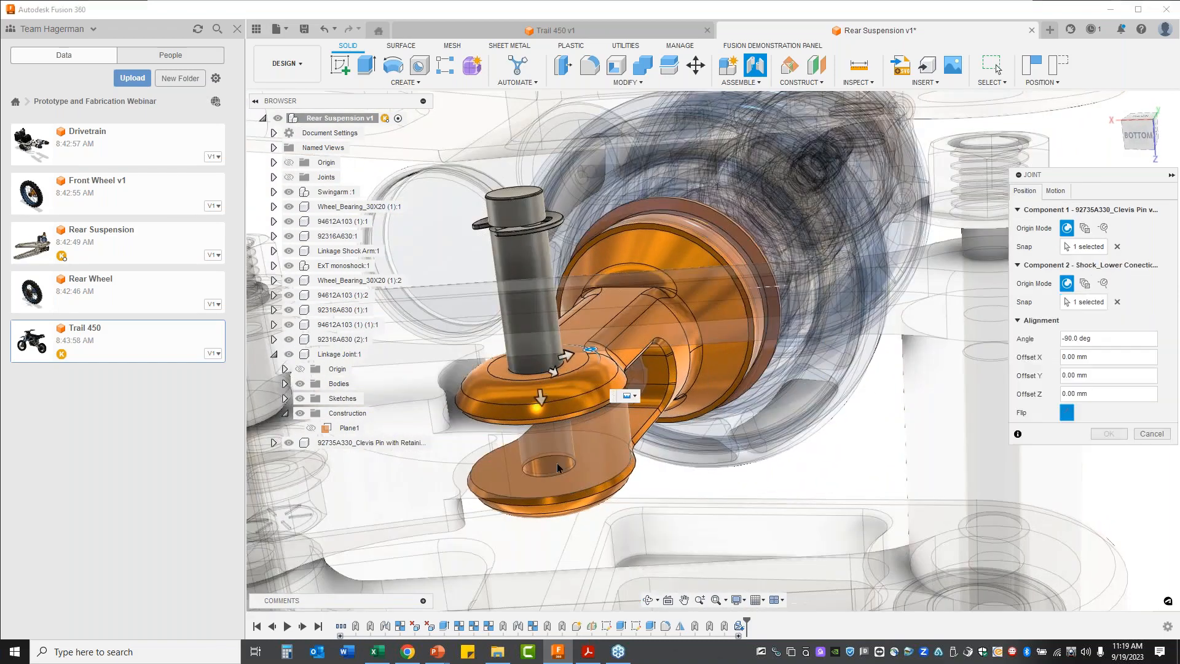
left_click(1067, 415)
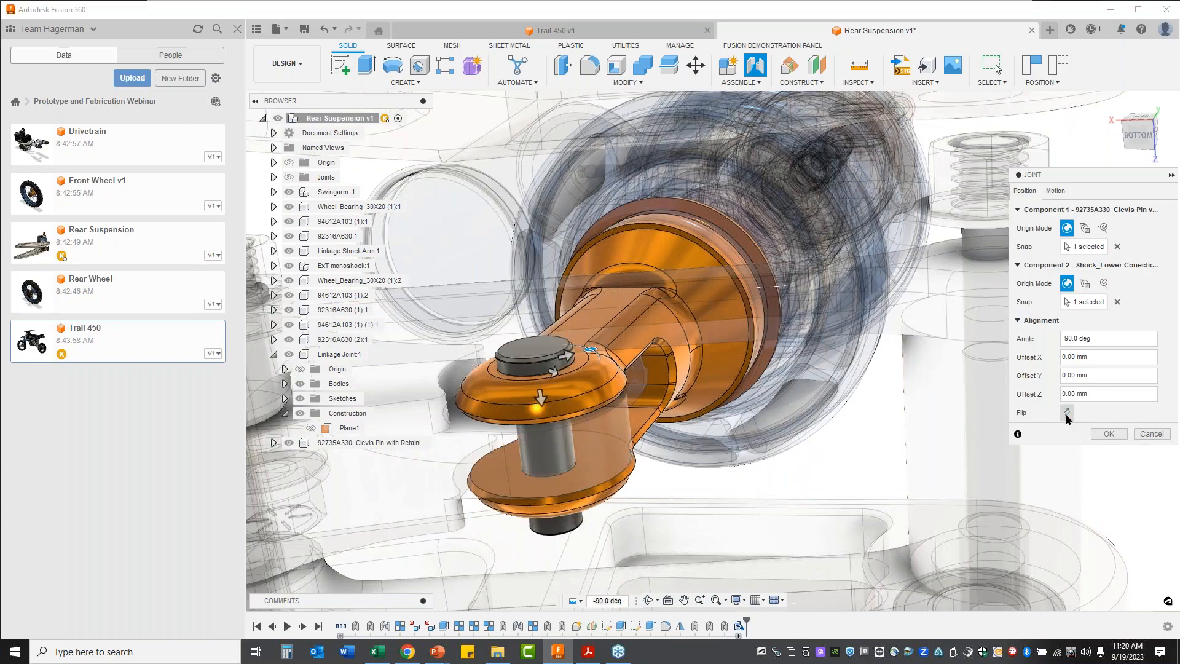
middle_click_drag(983, 451, 983, 500, "shift")
left_click(1109, 434)
Move the linkage to check the motion of the jointed rear suspension.
middle_click_drag(1045, 480, 649, 365, "shift")
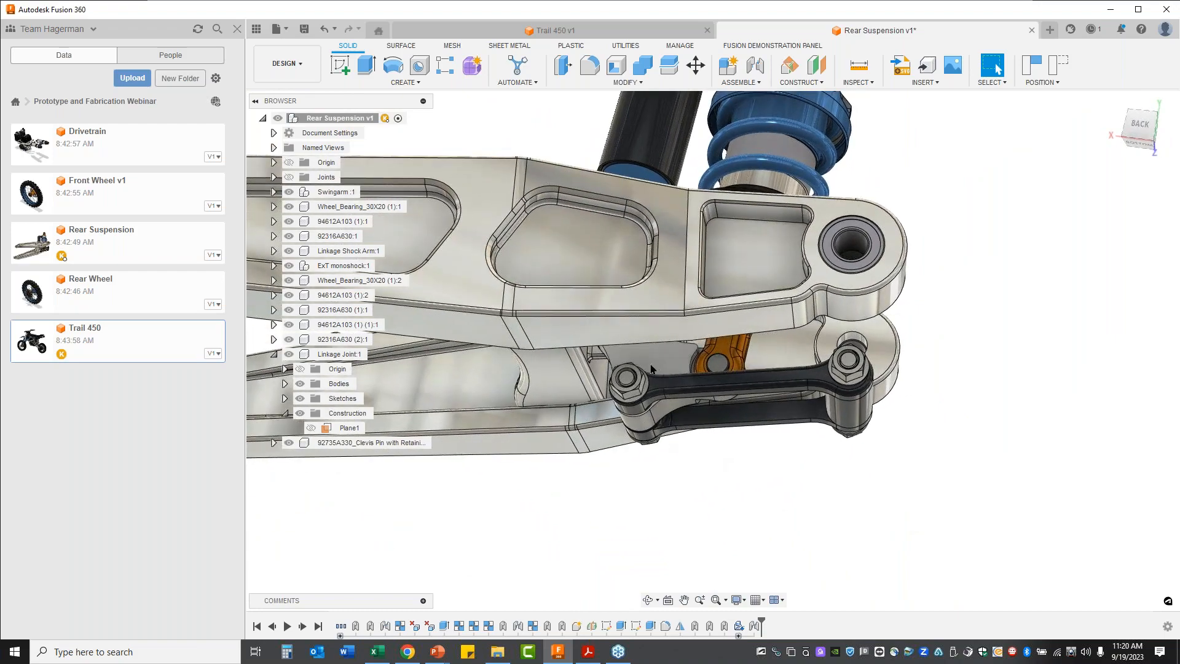
mouse_move(671, 386)
left_mouse_down()
mouse_move(668, 441)
mouse_move(666, 374)
mouse_move(679, 424)
mouse_move(685, 394)
left_mouse_up()
middle_click_drag(747, 581, 587, 522, "shift")
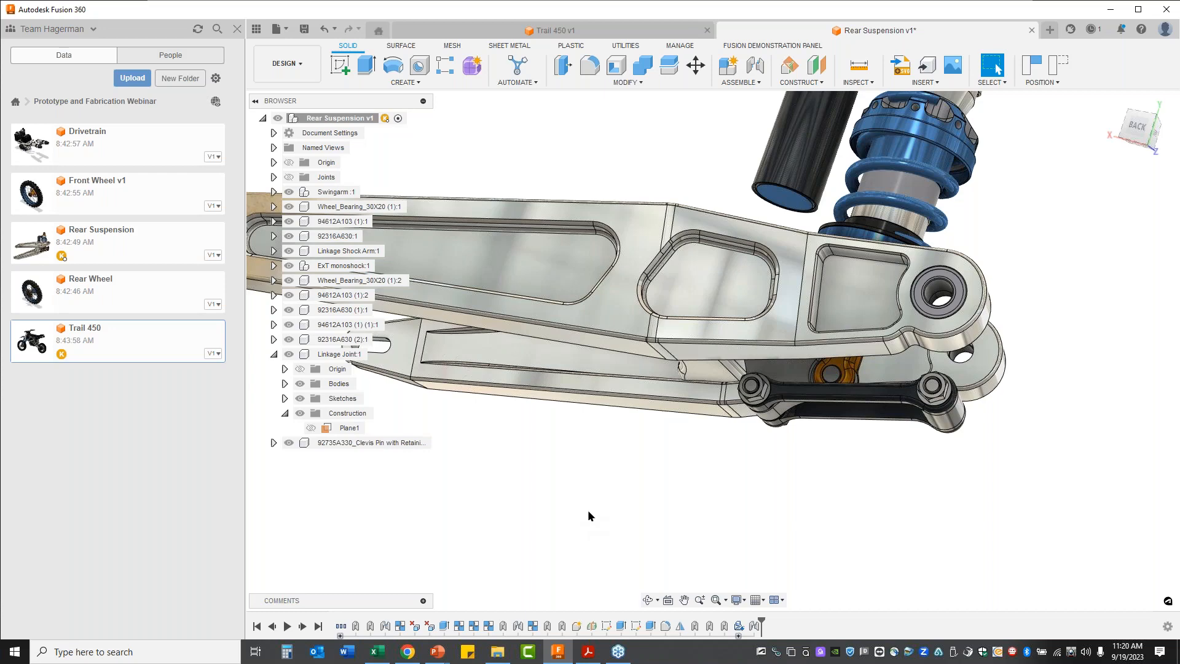
Switch to the Simulation workspace and create a Static Stress study.
left_click(301, 67)
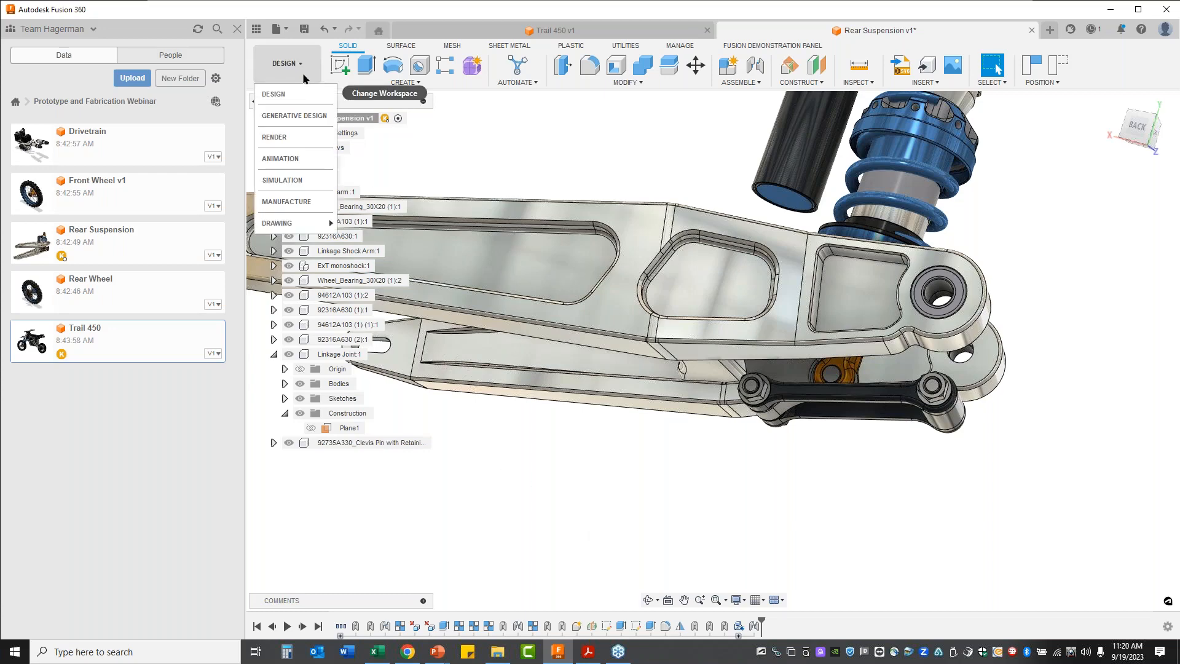
left_click(309, 178)
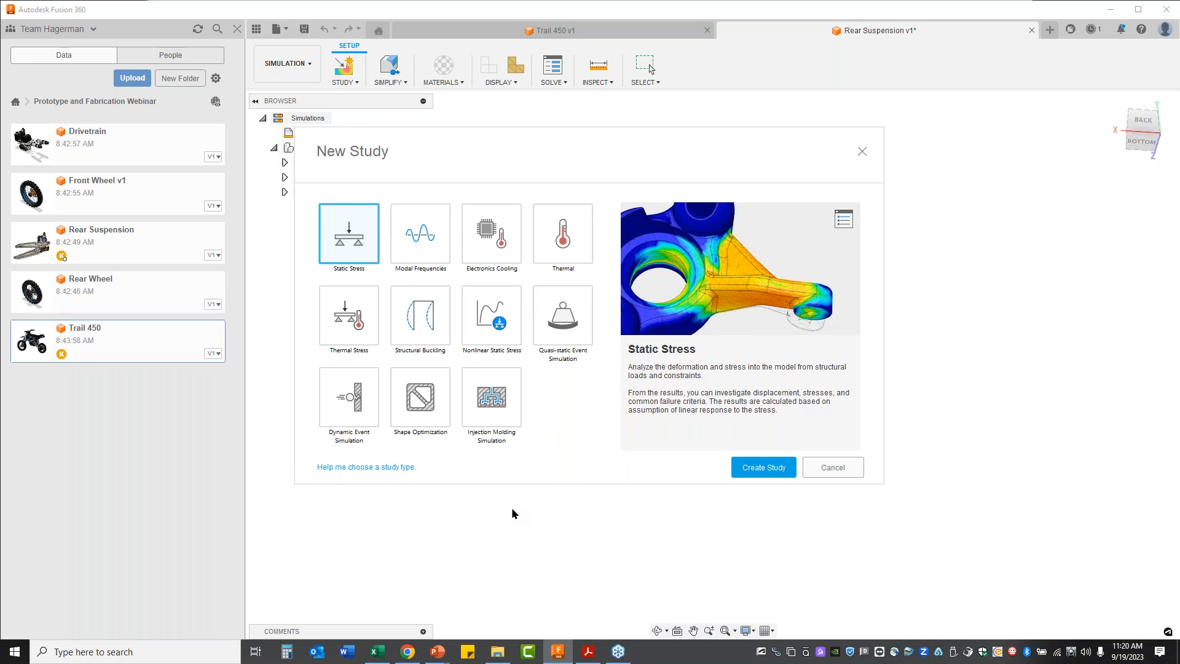
left_click(768, 468)
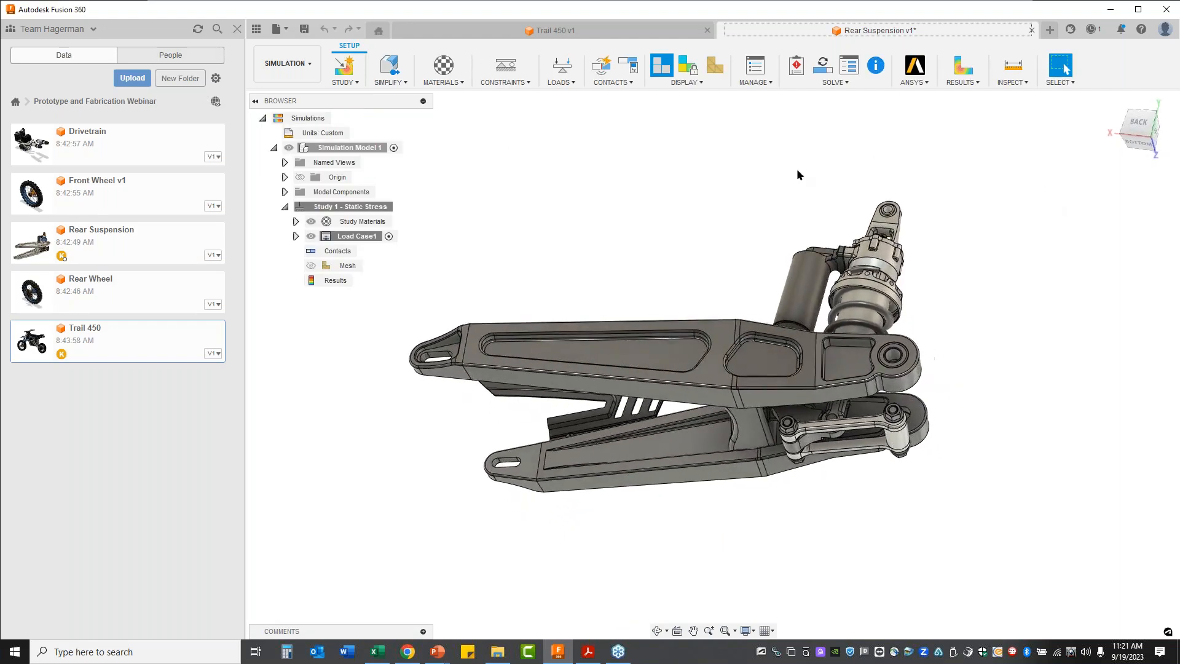
Enter Simplify mode for the simulation model and set the selection priority to components.
left_click(383, 67)
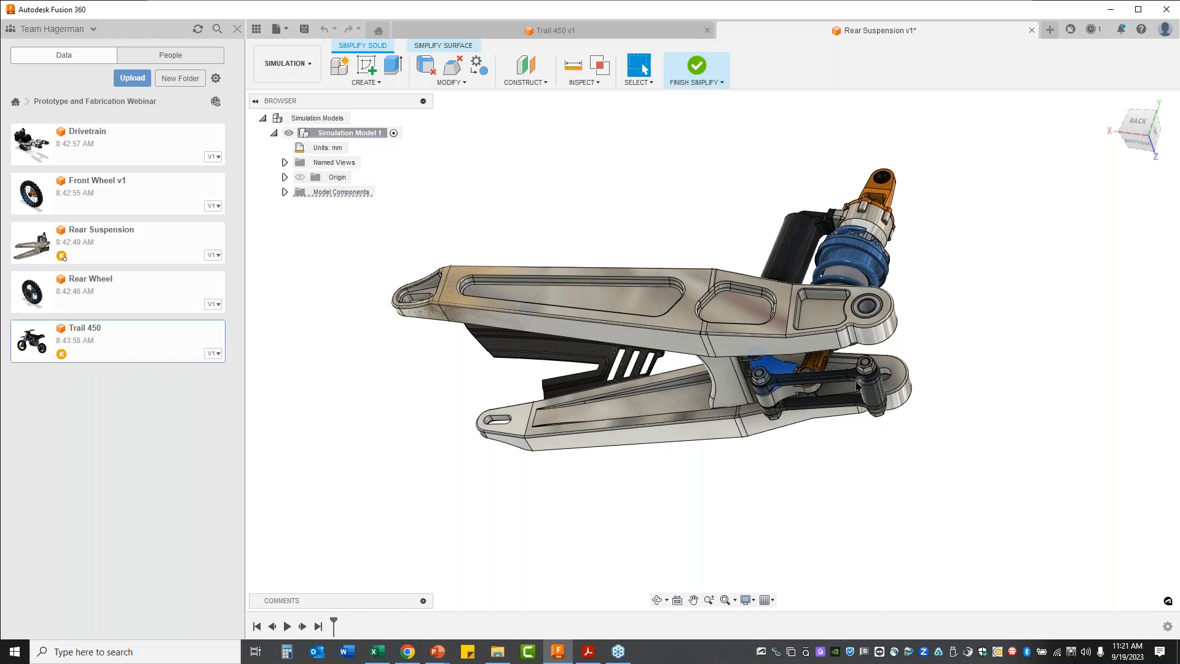
scroll(837, 374, "up", 5)
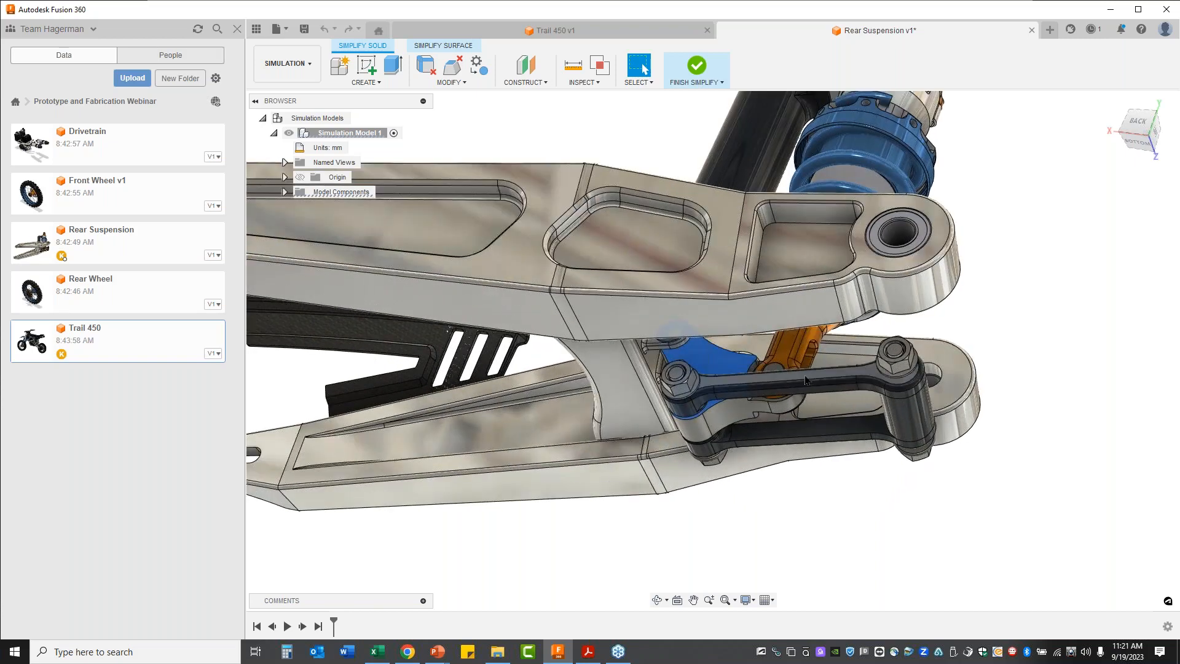
left_click(807, 382)
left_click(783, 557)
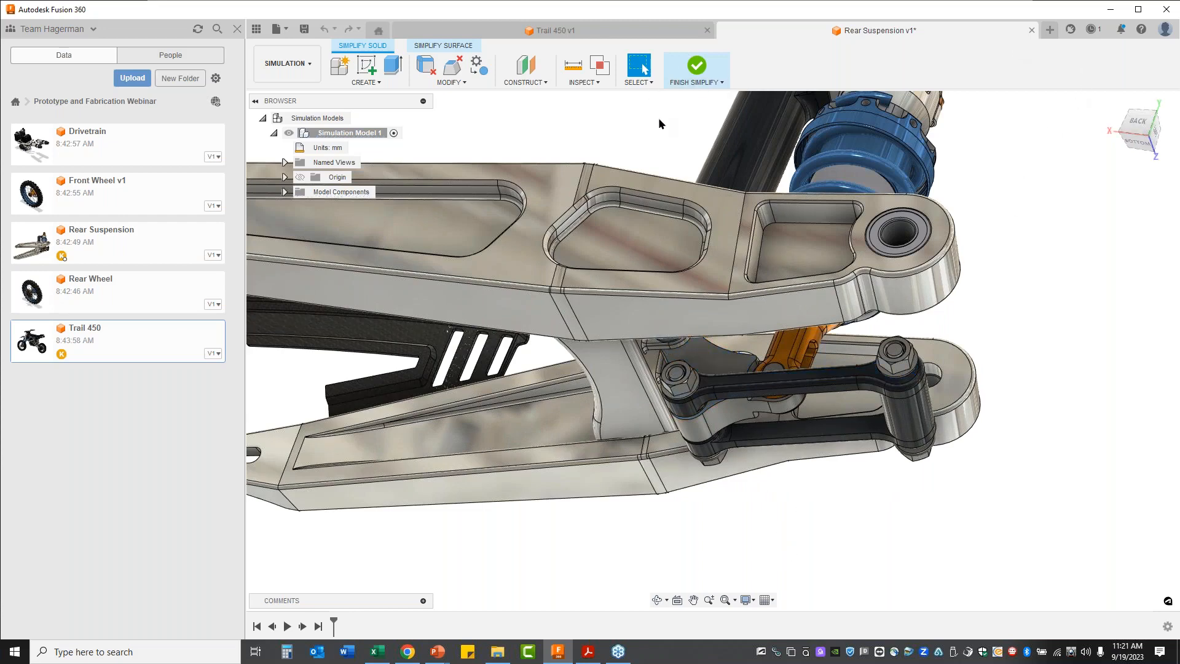
left_click(638, 82)
mouse_move(655, 162)
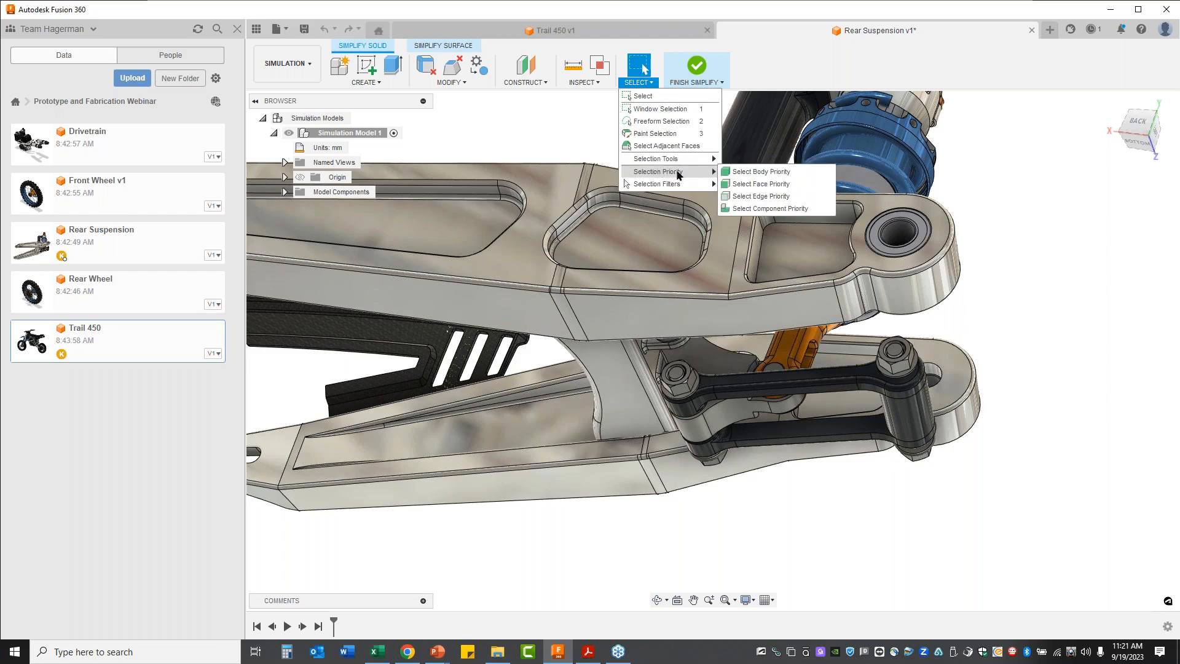
left_click(773, 209)
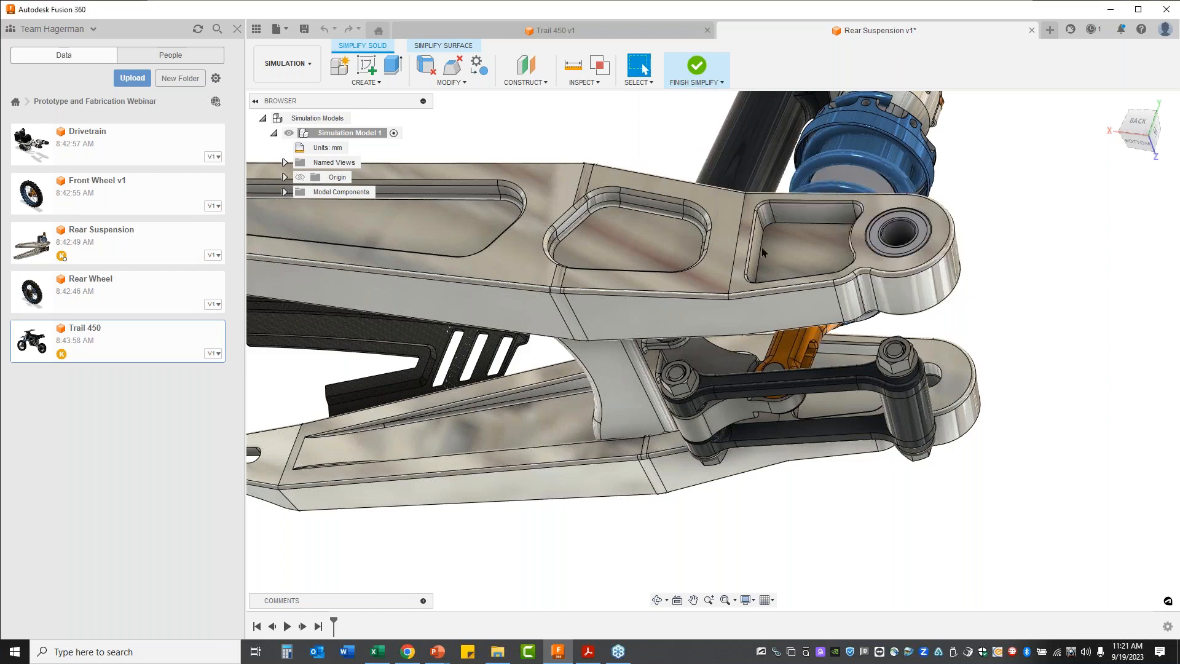
Remove everything from the simulation model except the Linkage Joint and the Linkage Shock Arm.
left_click(779, 379)
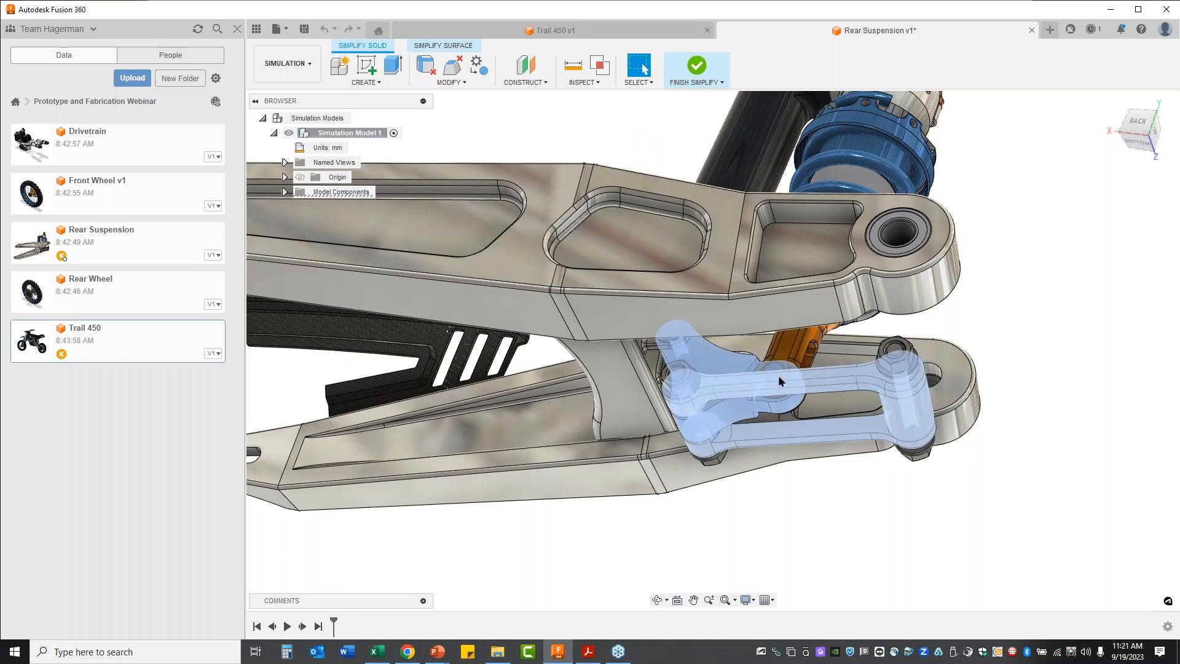
right_click(594, 563)
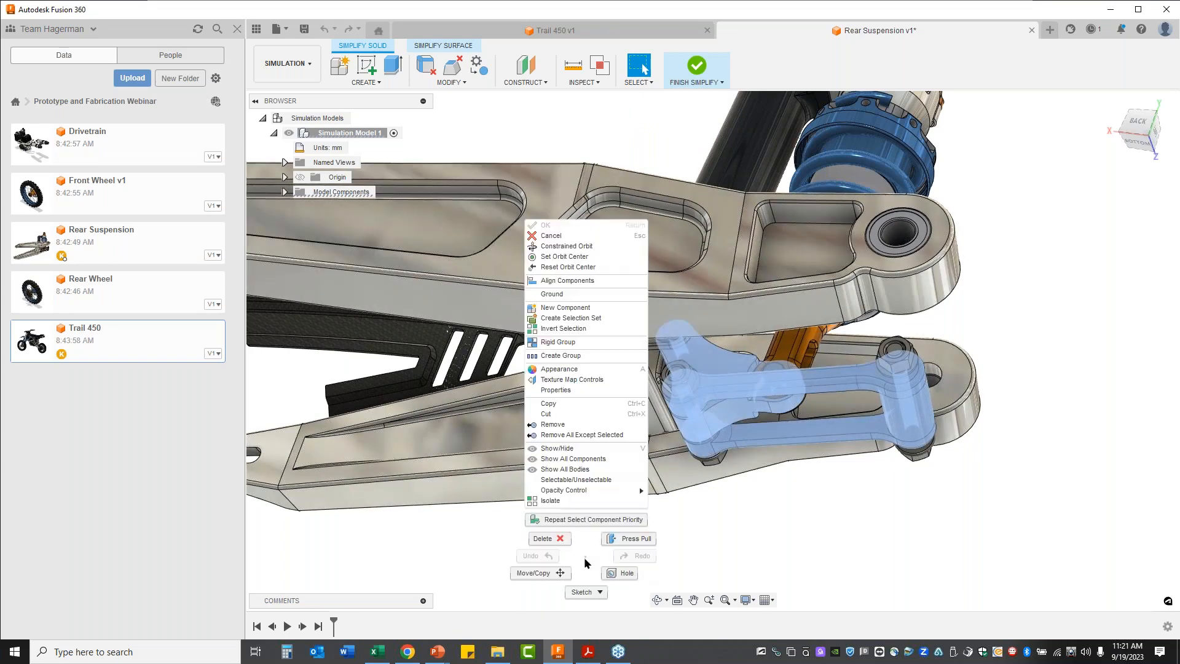
left_click(567, 435)
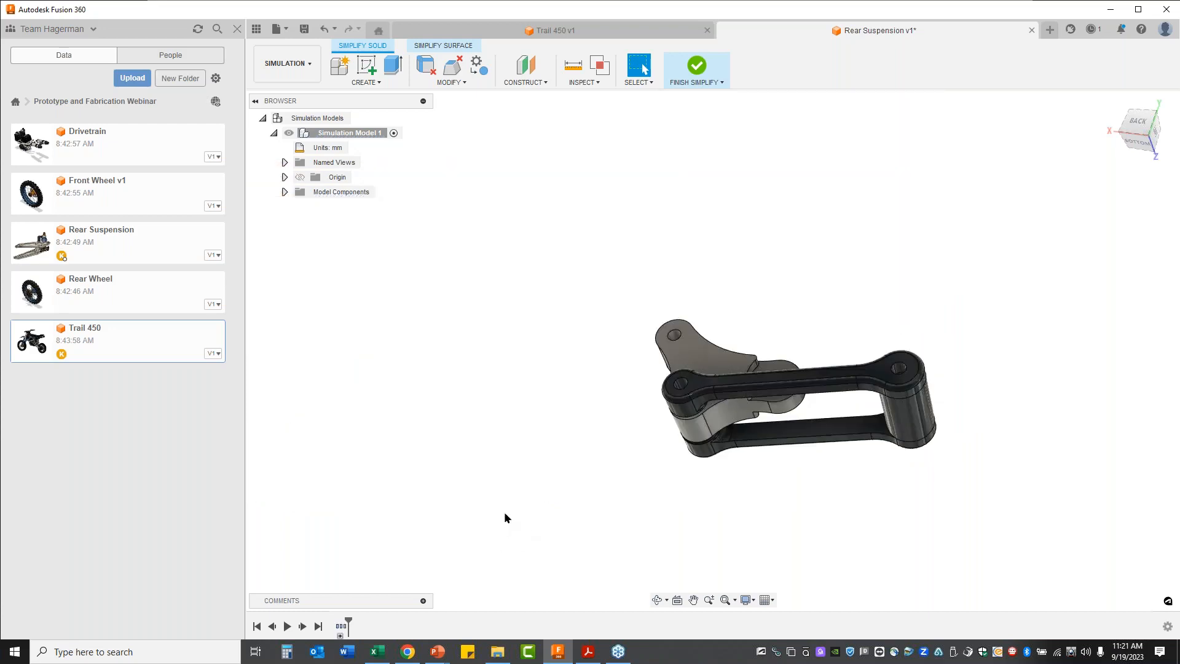
Remove the detected features from the Linkage Joint body with all feature types enabled, and finish simplifying the model.
middle_click_drag(463, 370, 633, 528, "shift")
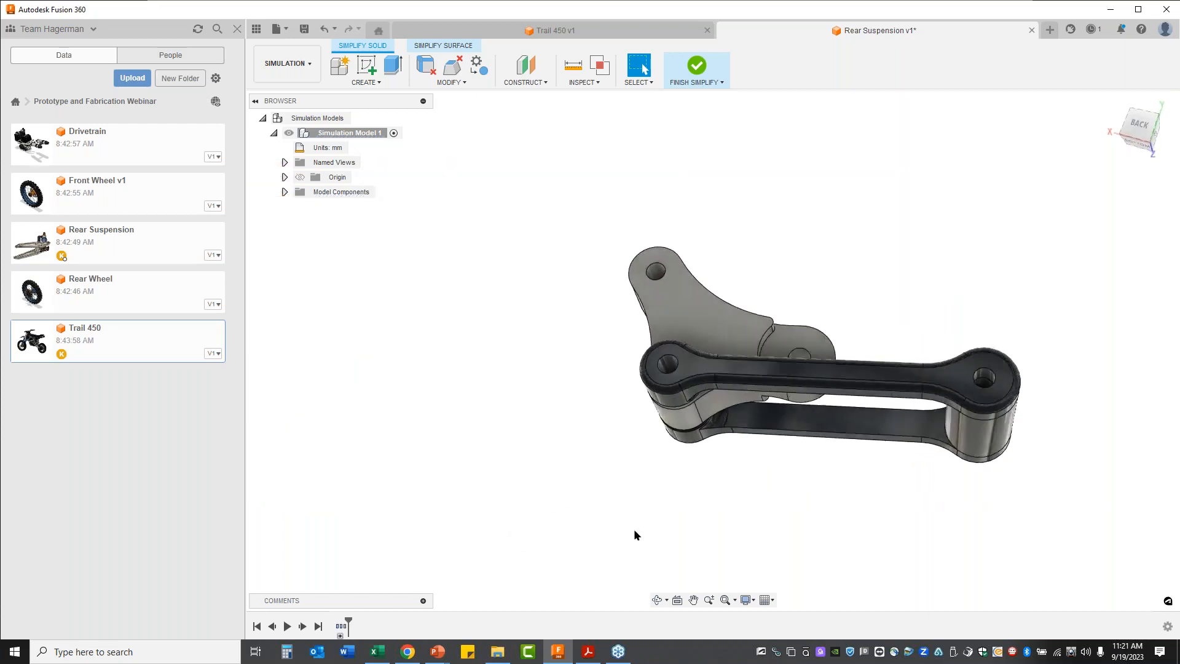
scroll(633, 528, "up", 4)
scroll(632, 535, "down", 5)
middle_click_drag(717, 538, 703, 413, "shift")
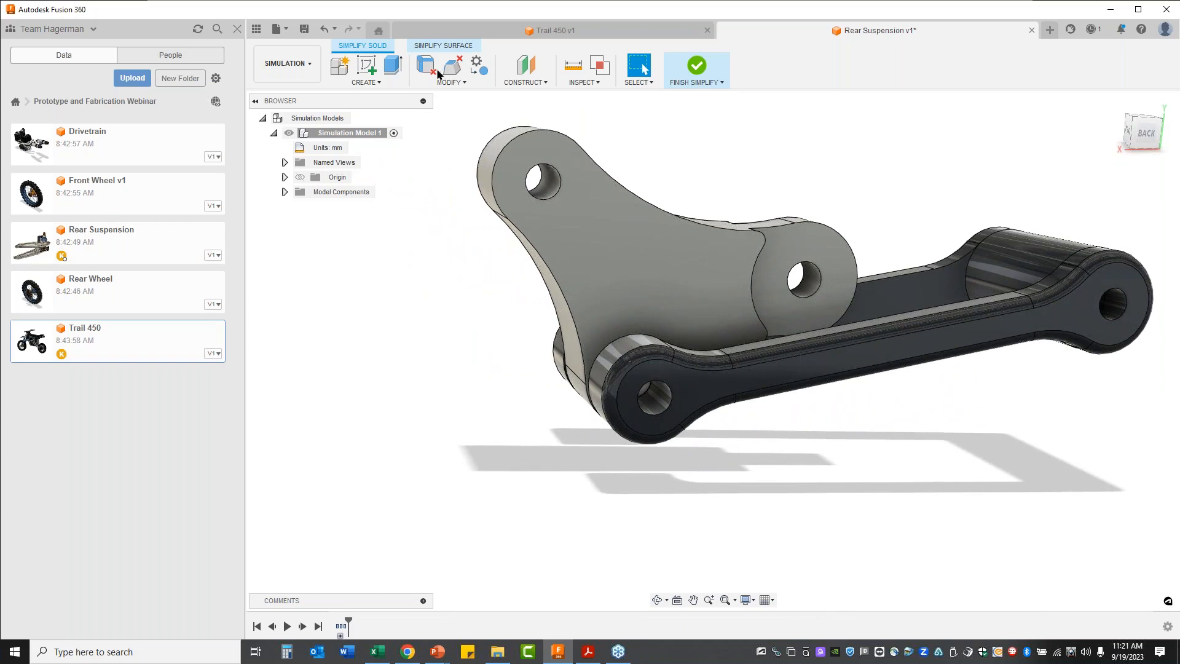
left_click(424, 66)
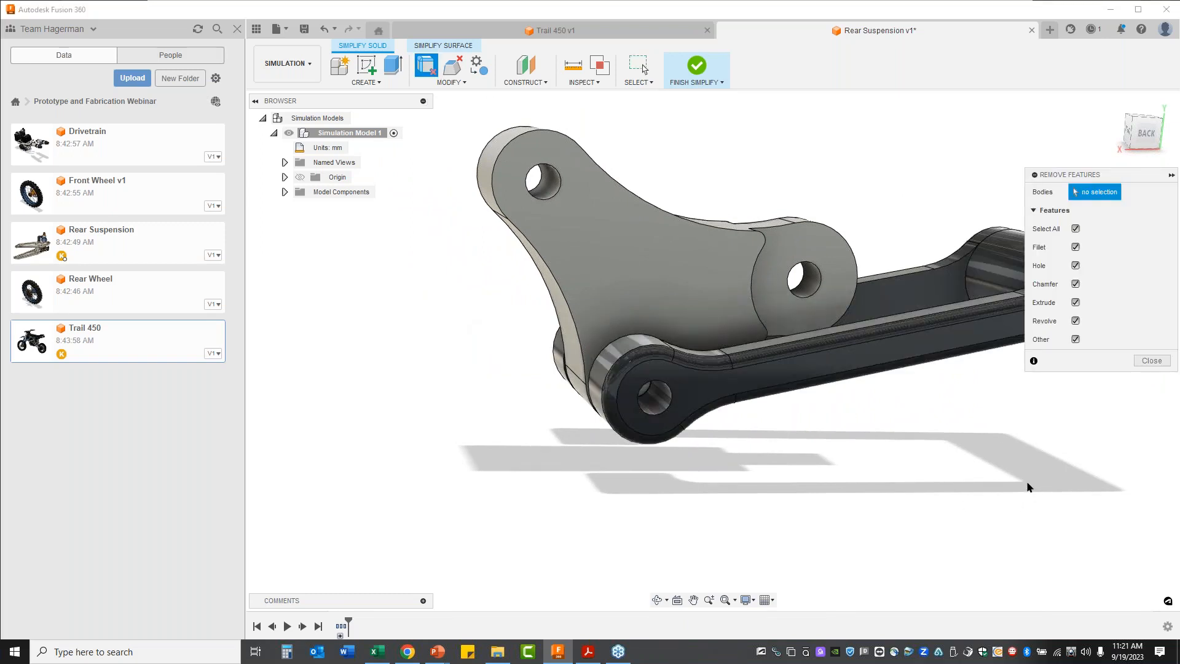
left_click(920, 349)
middle_click_drag(909, 469, 876, 491, "shift")
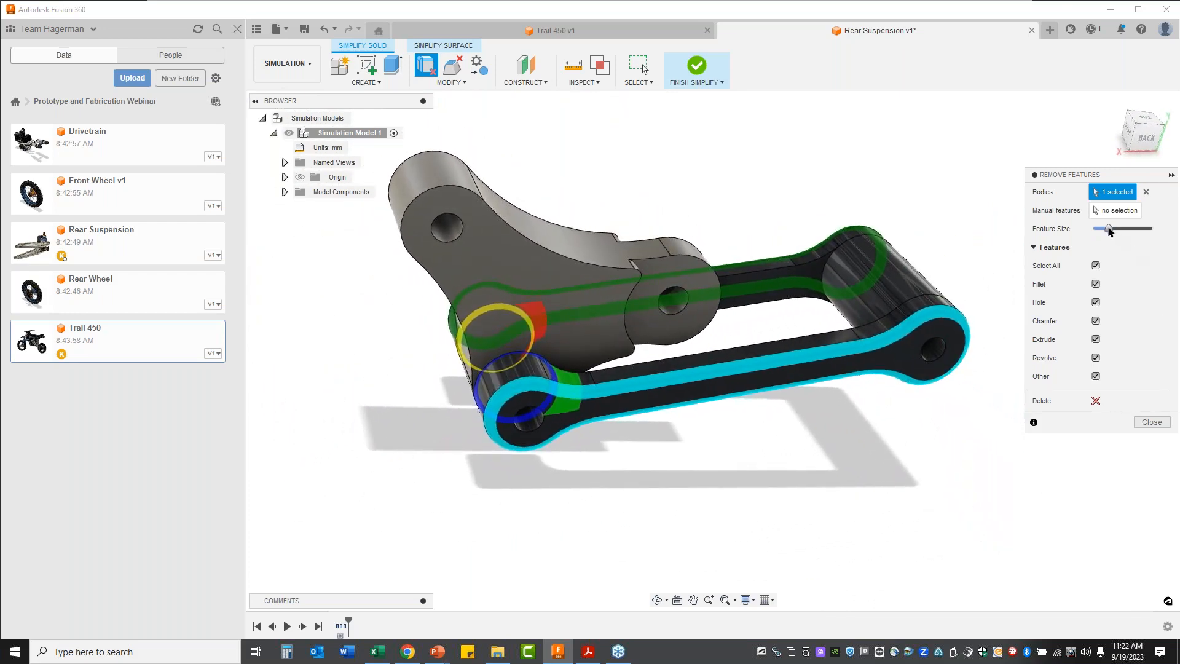
left_click(1097, 400)
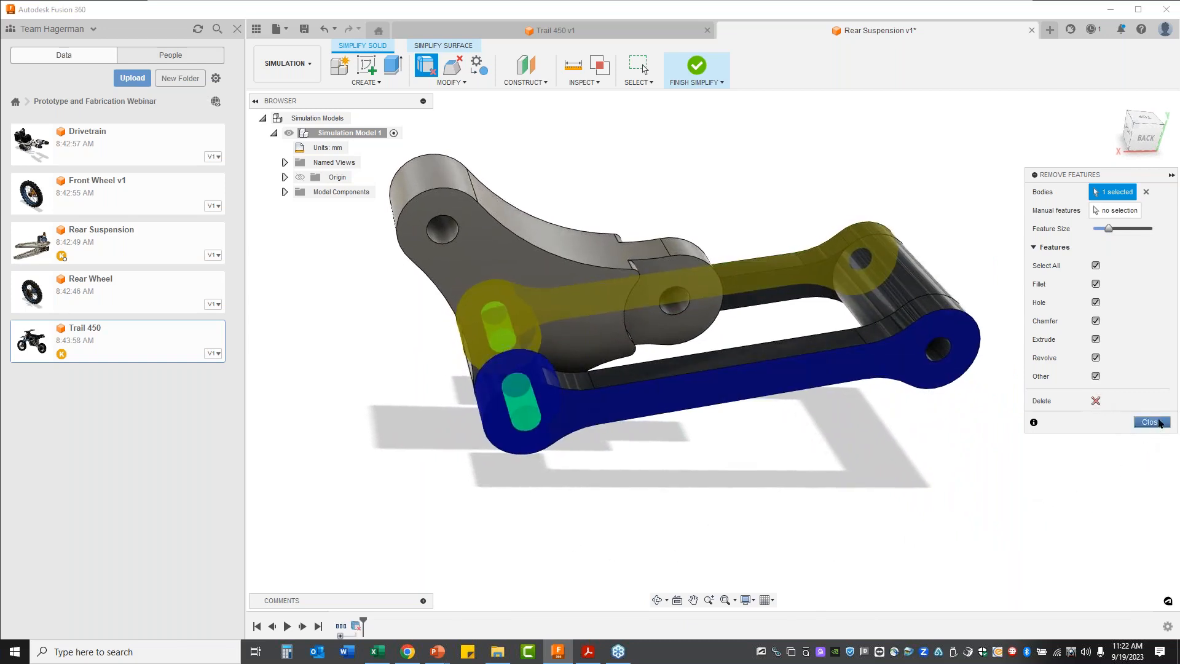
left_click(1150, 422)
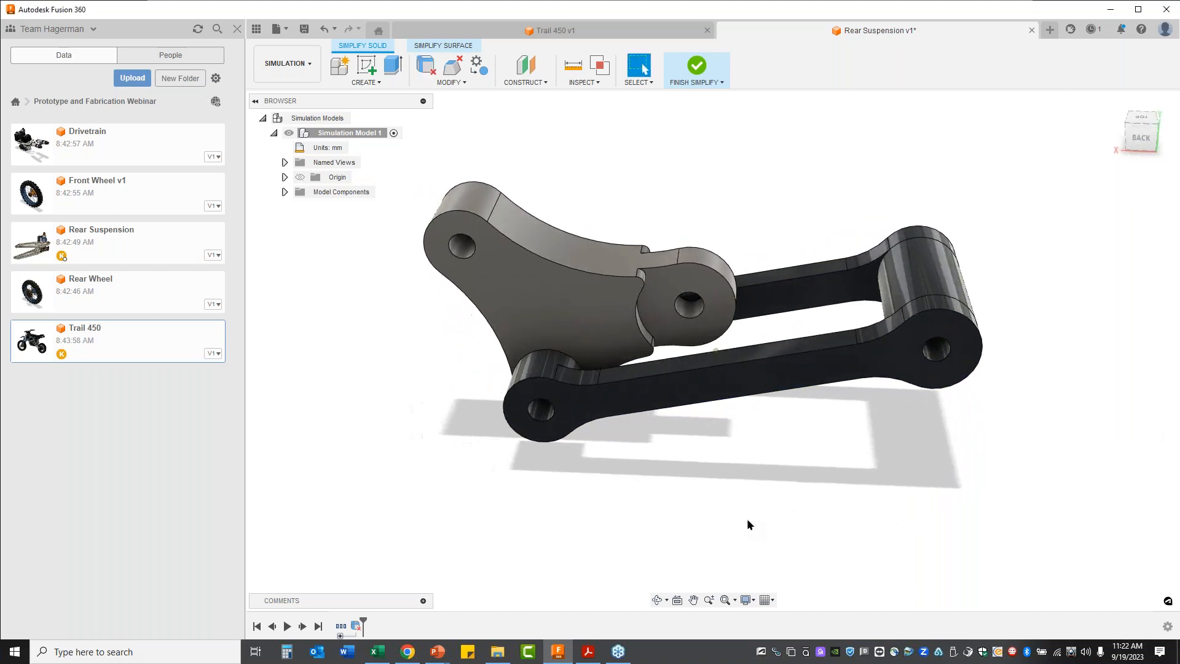
left_click(696, 66)
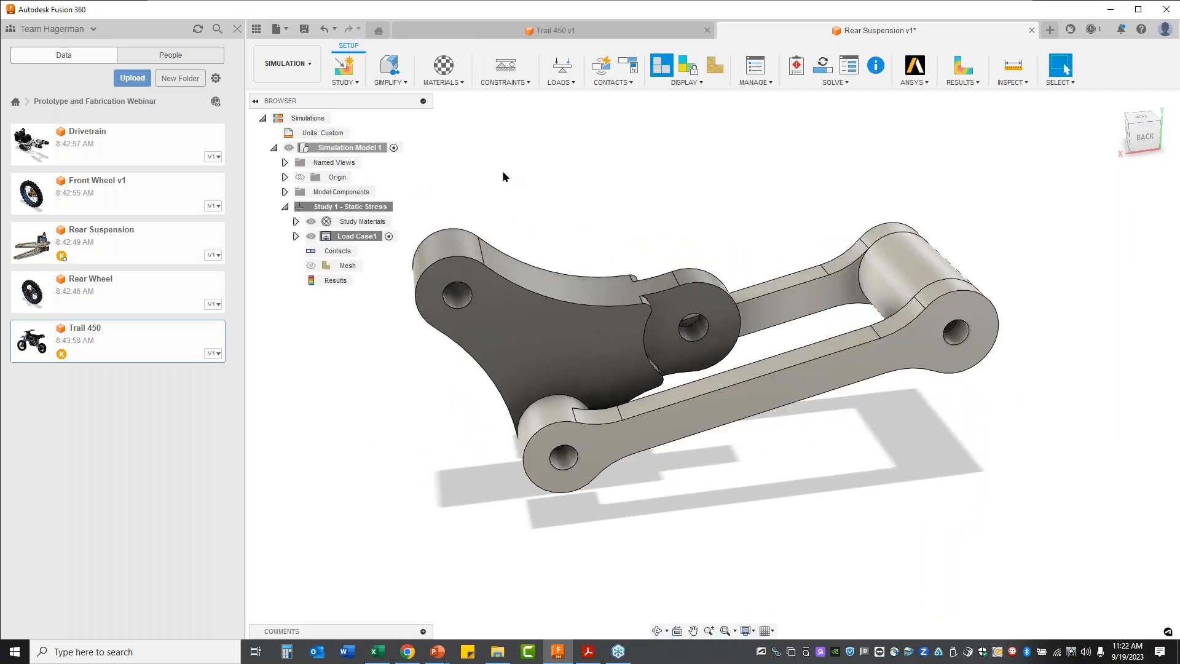
Set up a Fixed structural constraint in Ux, Uy and Uz on the upper hole face of the Linkage Shock Arm.
left_click(503, 66)
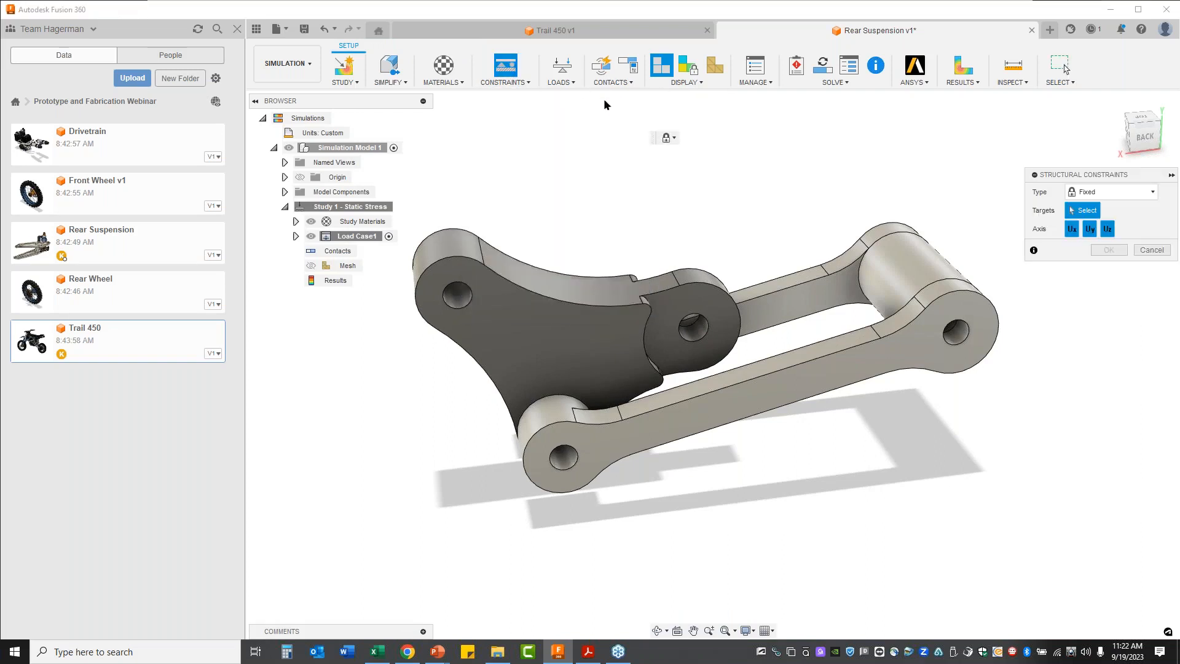
scroll(558, 184, "up", 5)
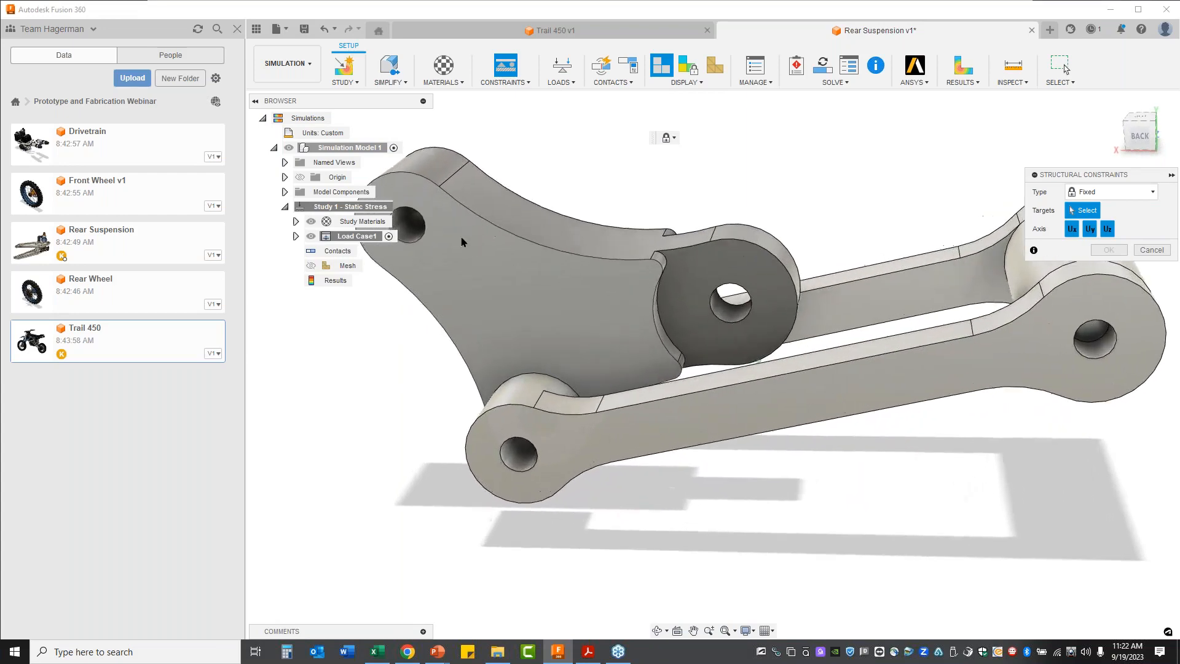
left_click(459, 241)
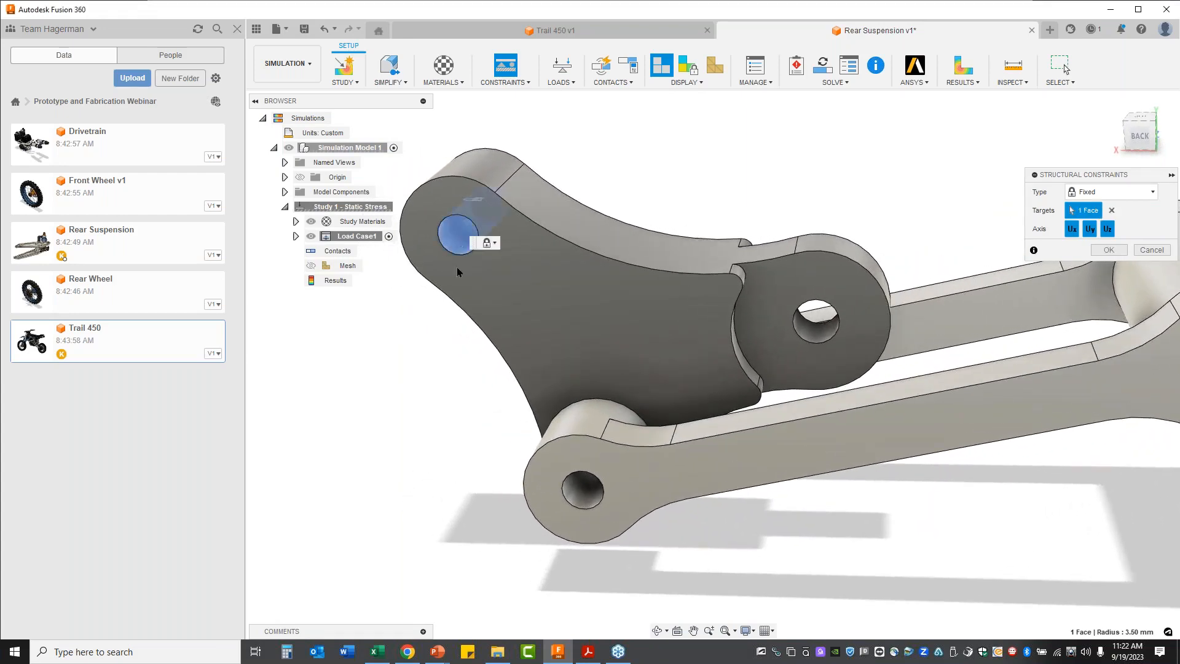
scroll(513, 514, "down", 5)
scroll(789, 534, "up", 5)
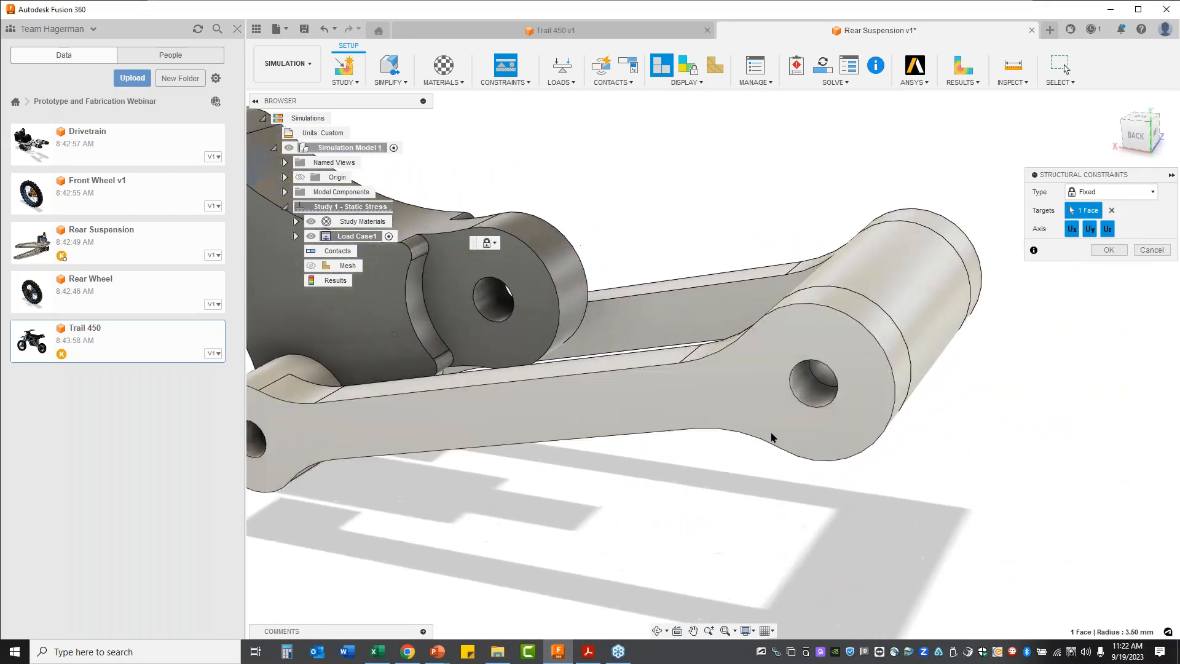
Complete the Fixed structural constraint on four faces, covering the bore at the link arm's free end and the dark joint's outer hole.
left_click(830, 362)
left_click(833, 358)
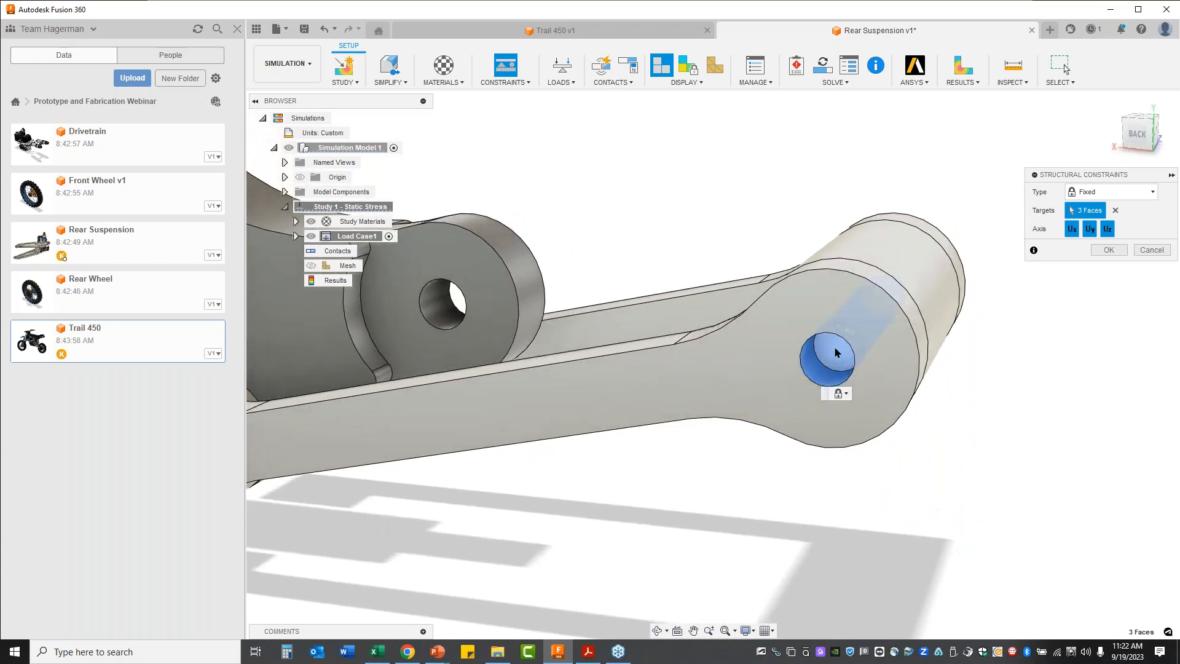
middle_click_drag(833, 358, 876, 478, "shift")
left_click(705, 396)
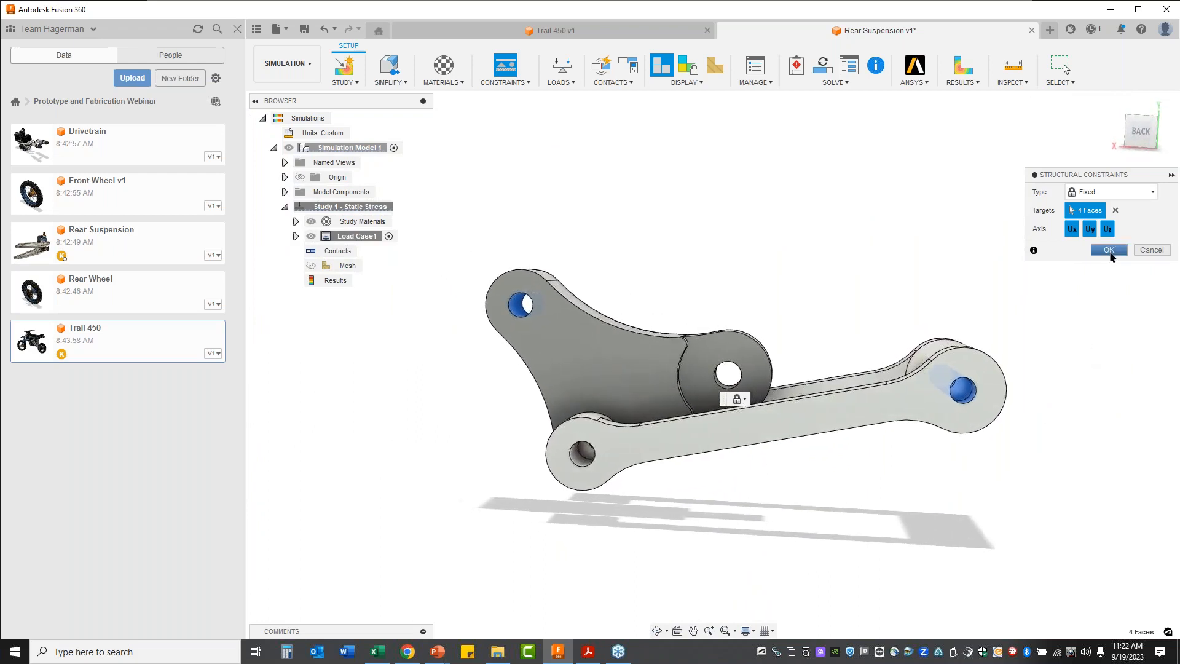
left_click(1109, 252)
Add a Pin structural constraint, radial and axial, to the three cylindrical faces of the hole where the link arm meets the dark joint.
right_click(993, 227)
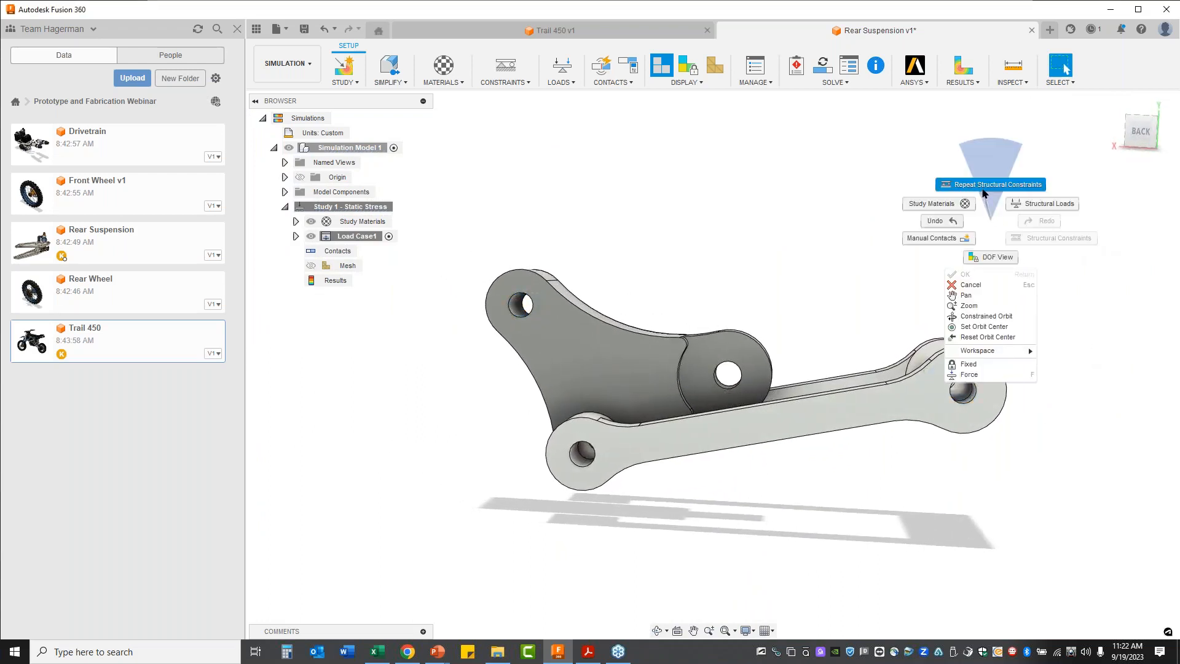
left_click(982, 185)
left_click(1108, 192)
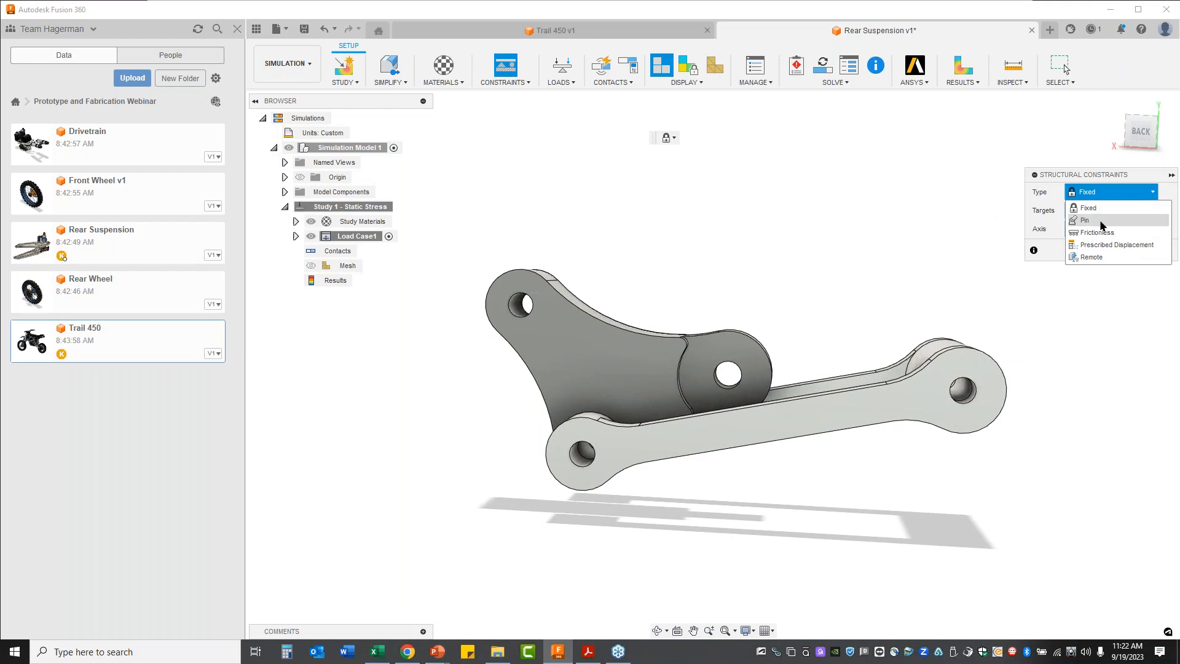
left_click(1100, 220)
scroll(553, 479, "up", 5)
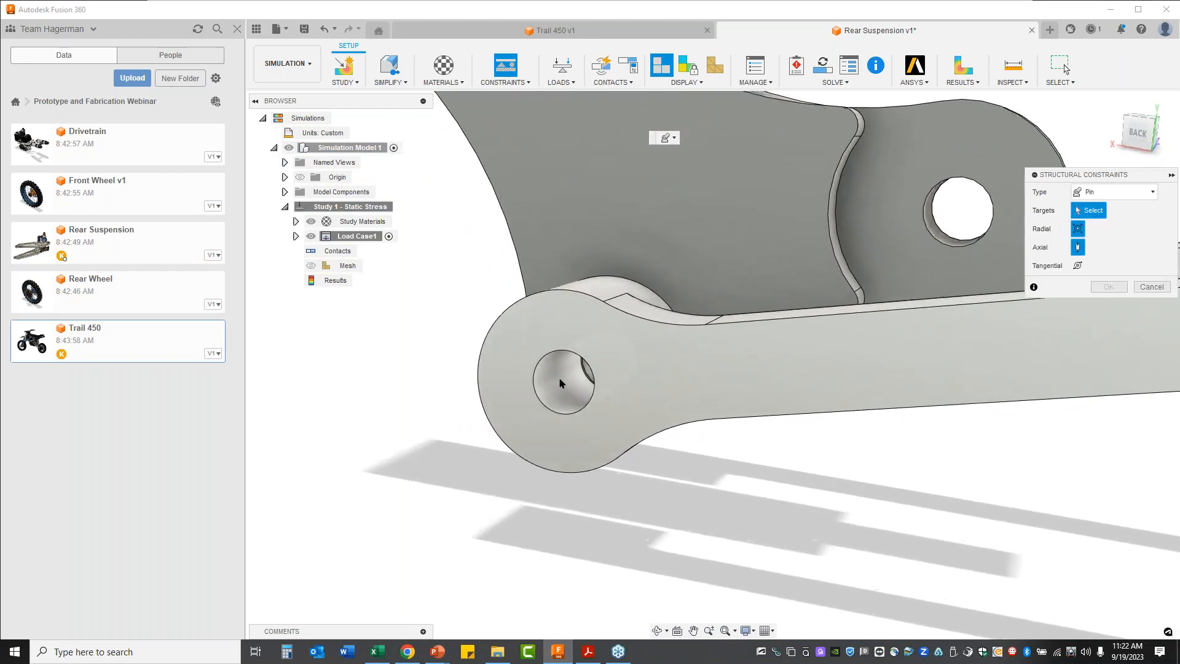
left_click(562, 378)
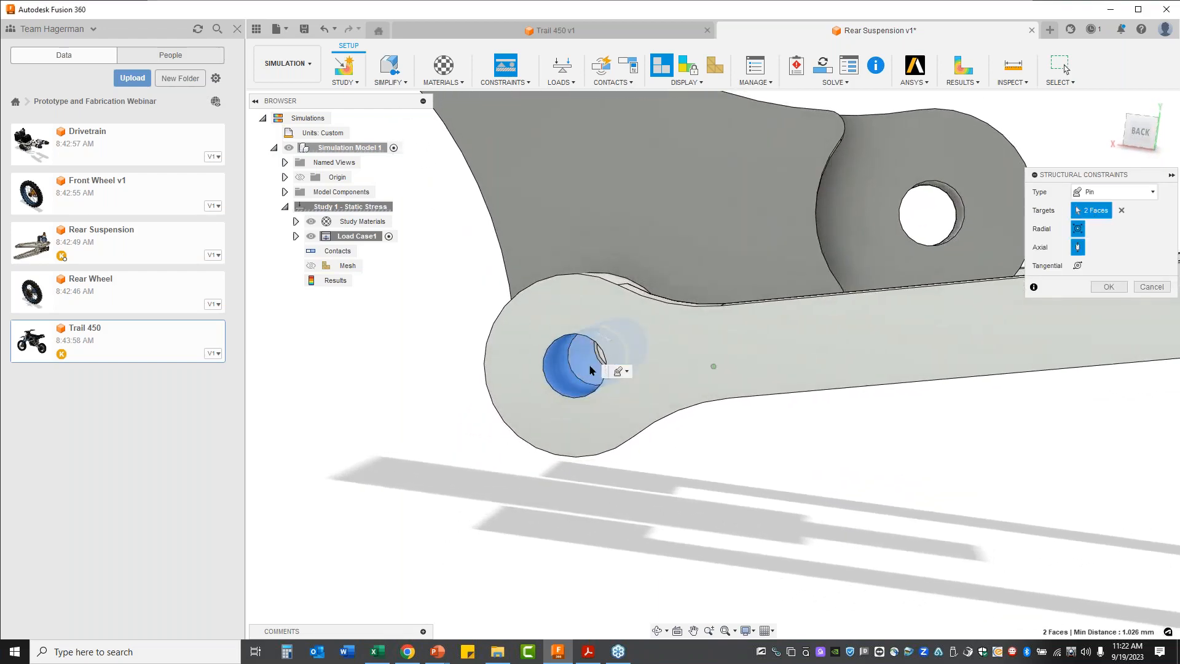
scroll(590, 369, "up", 3)
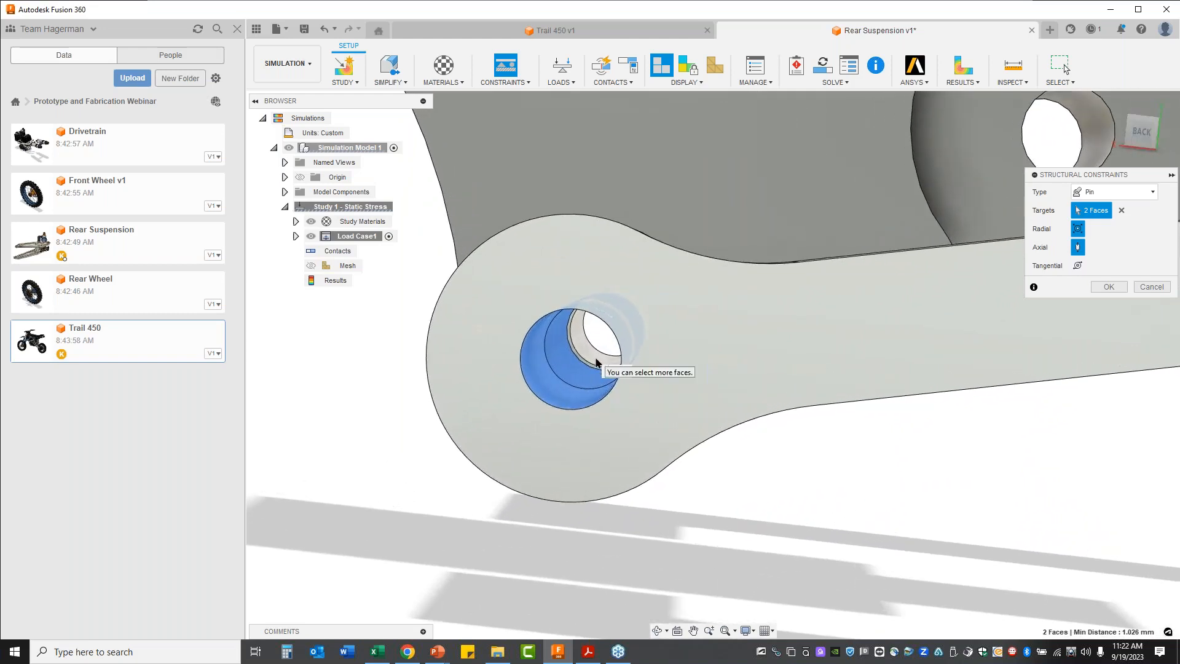
left_click(597, 361)
scroll(676, 364, "down", 2)
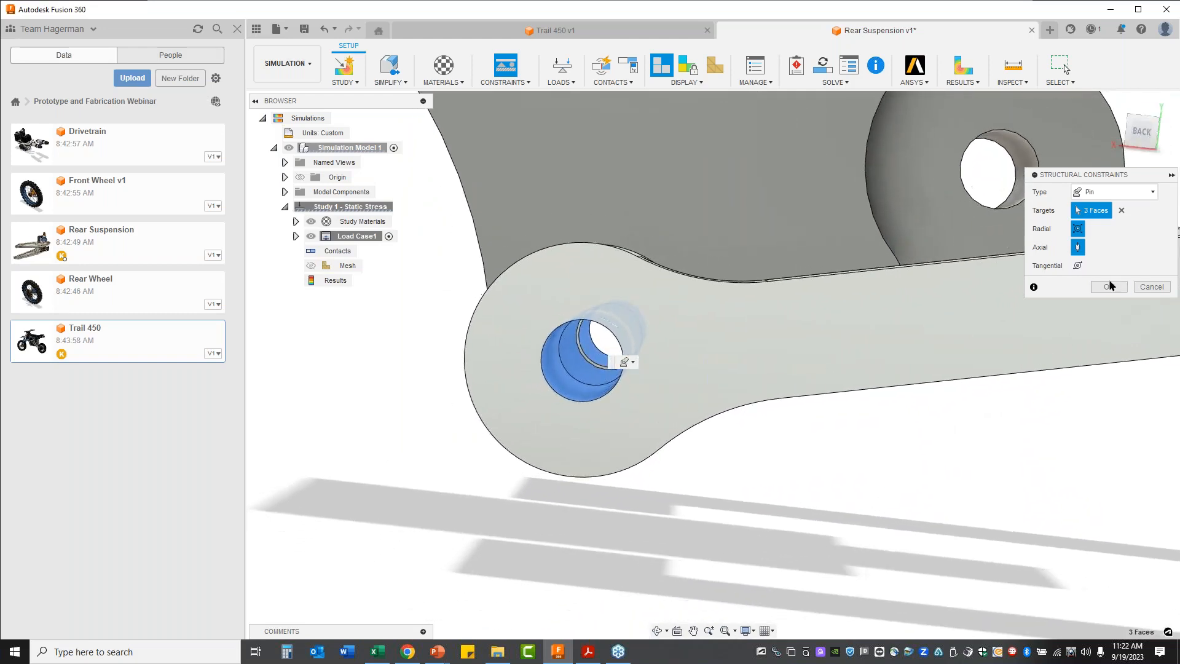
left_click(1109, 287)
Apply a 500 lbforce structural load with flipped direction and a Y angle of -5 deg to the dark joint's hole between the link arms.
scroll(845, 492, "down", 5)
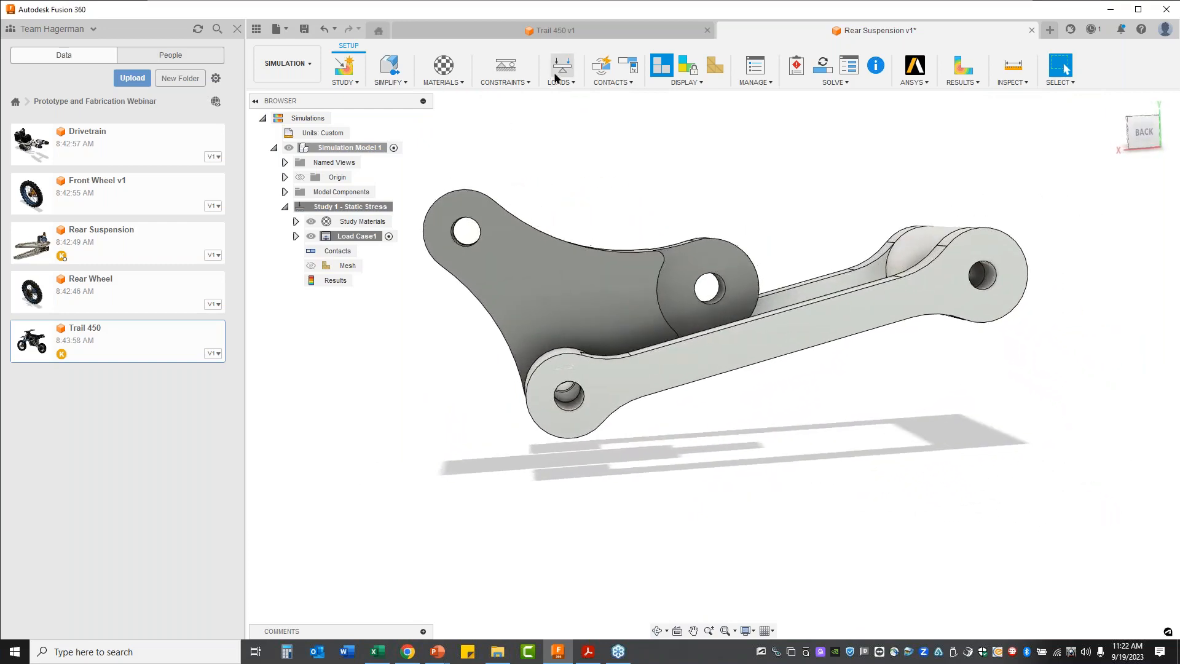
left_click(562, 68)
scroll(724, 189, "up", 6)
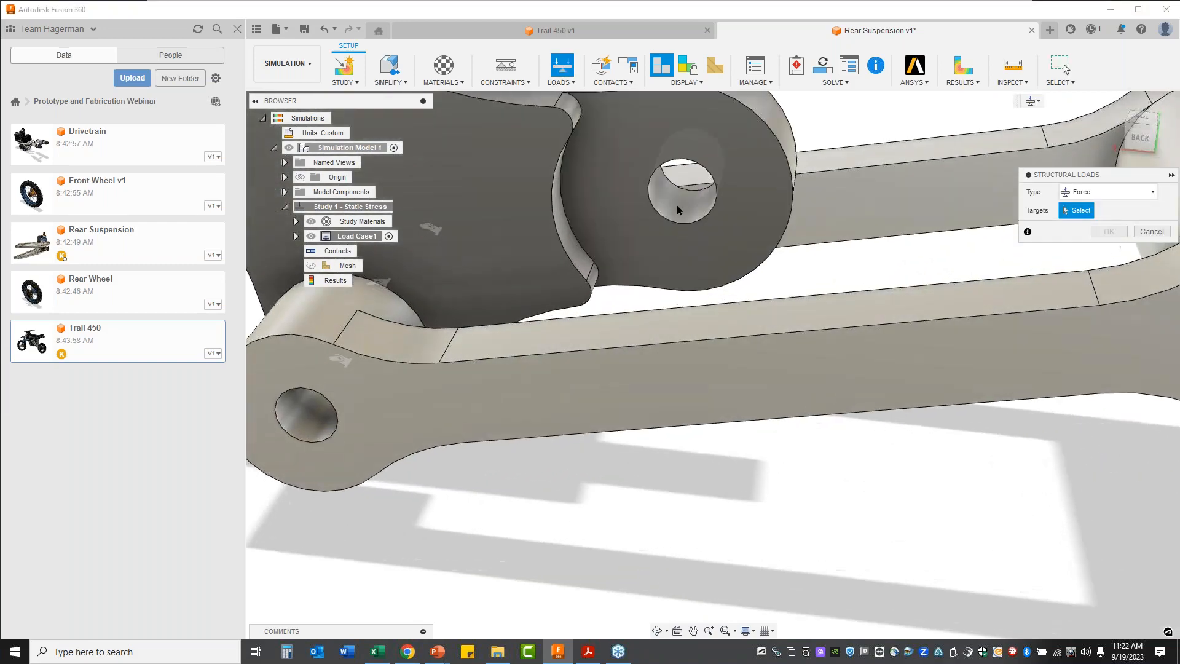
left_click(678, 211)
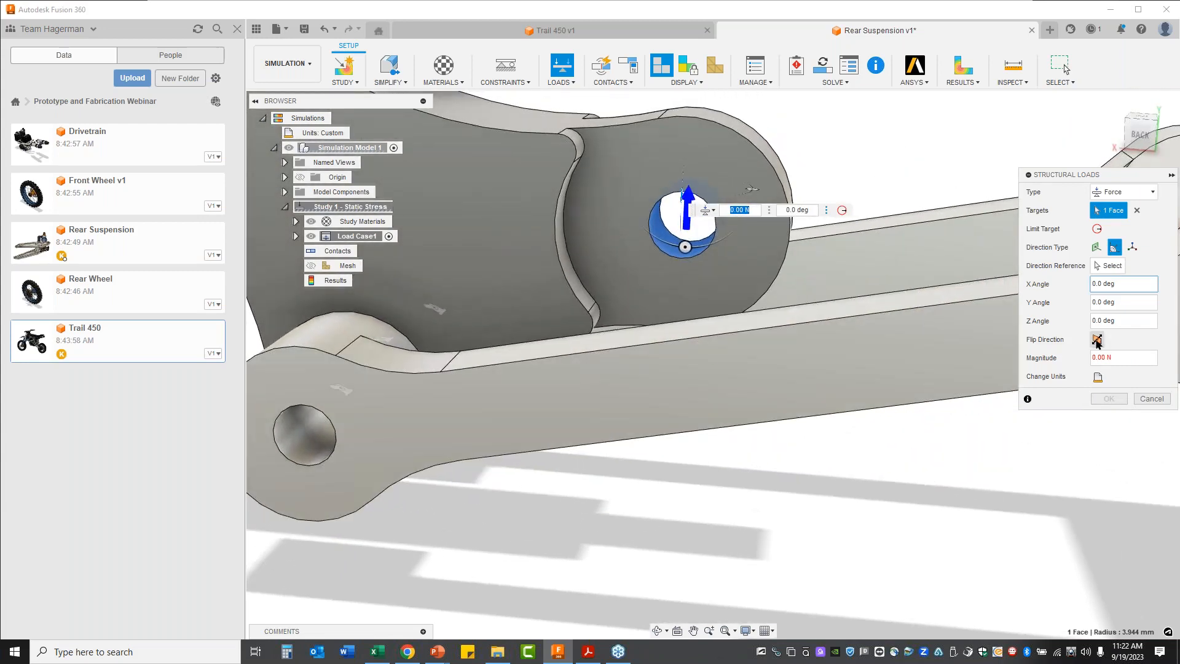
left_click(1097, 339)
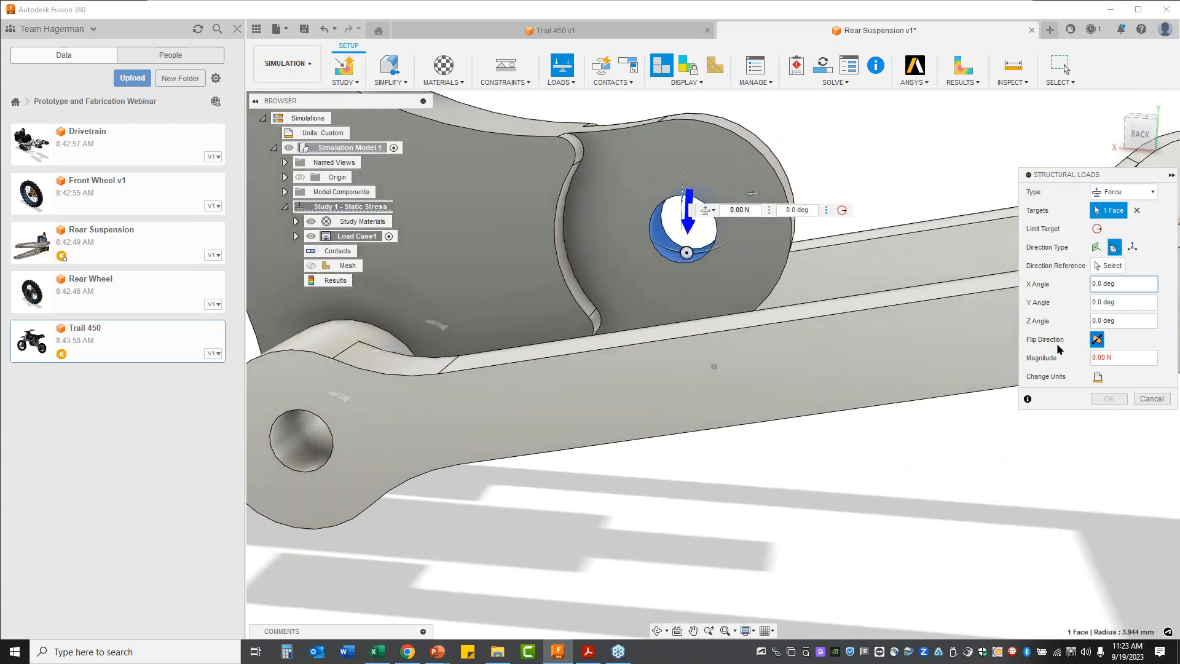
scroll(787, 385, "down", 3)
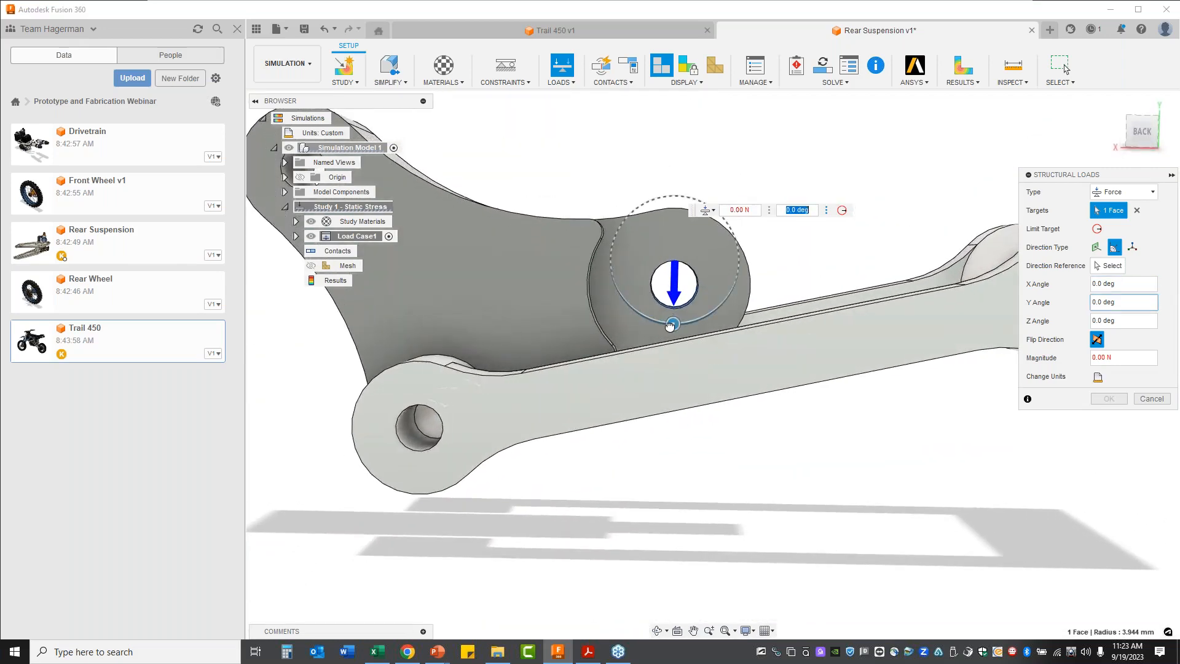
left_click_drag(670, 325, 667, 324)
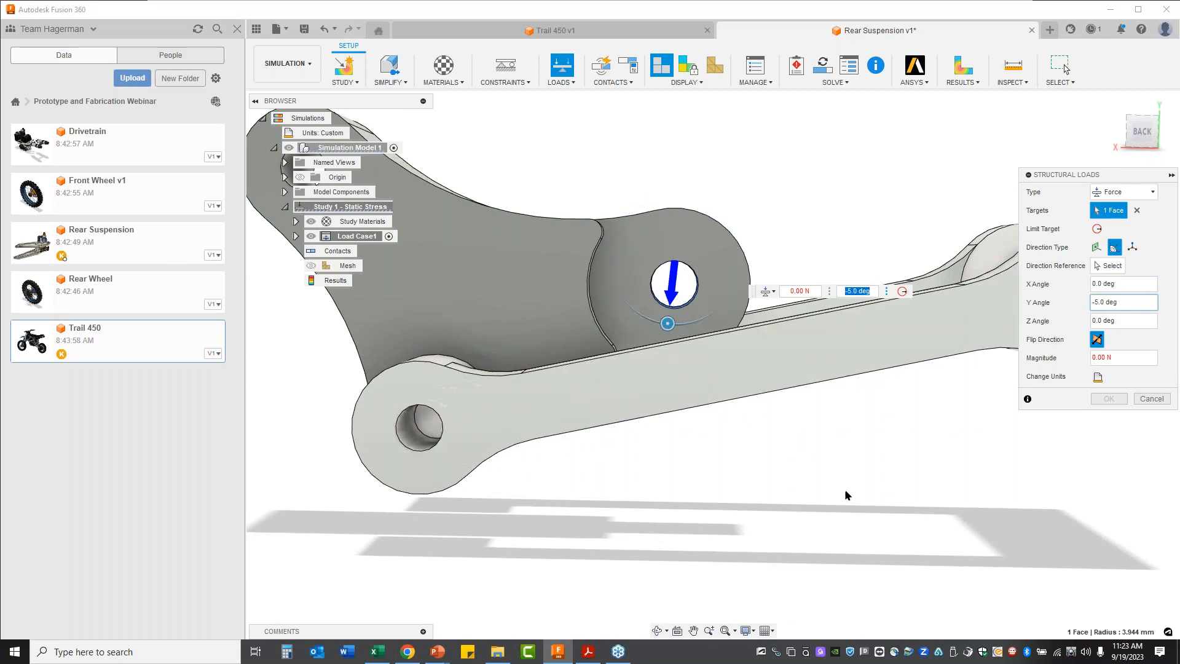
left_click(1134, 354)
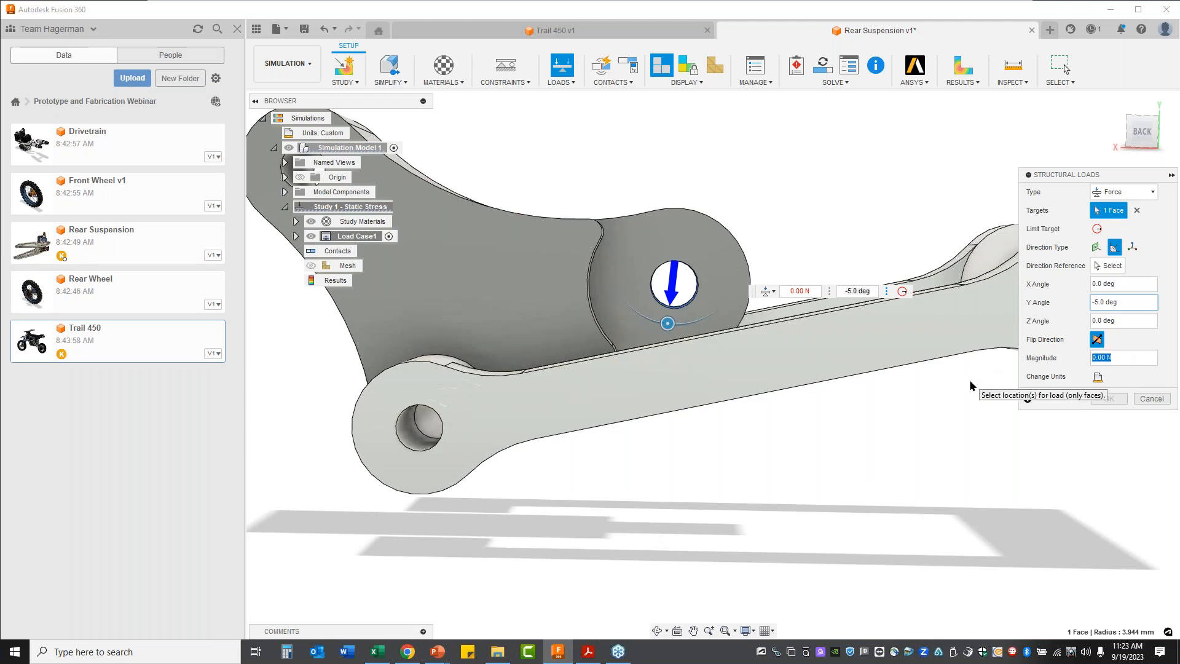
type("500 lbforce")
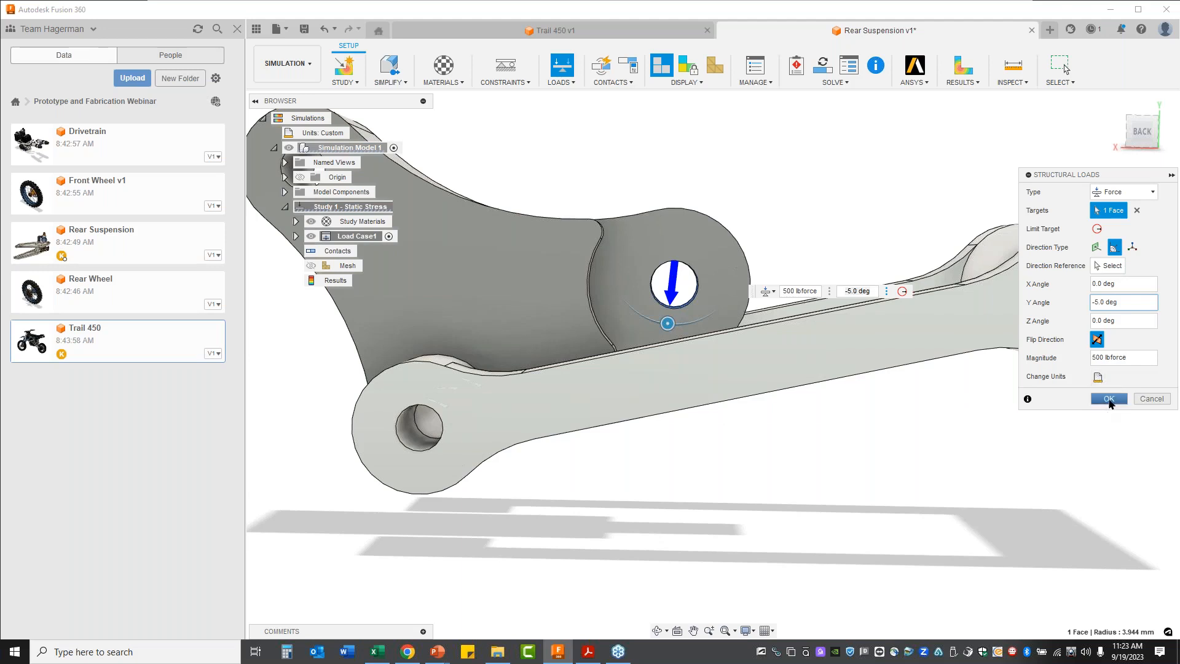
left_click(1108, 399)
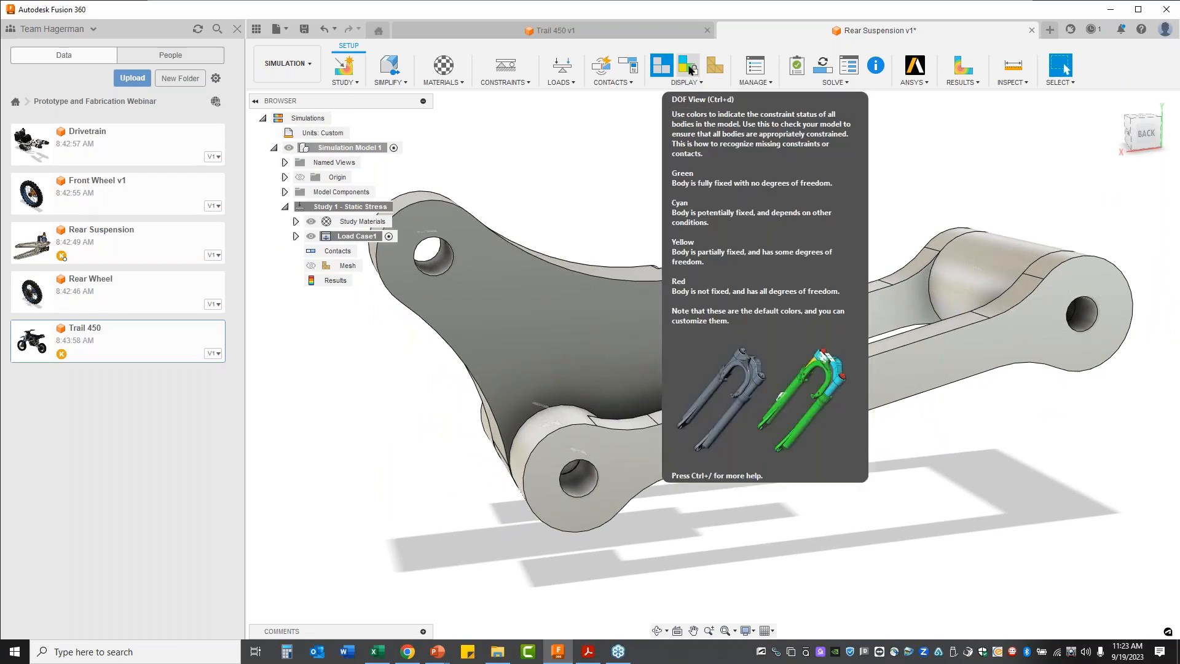
Check the bodies' constraint status in DOF View and run the pre-check on the study setup.
left_click(687, 68)
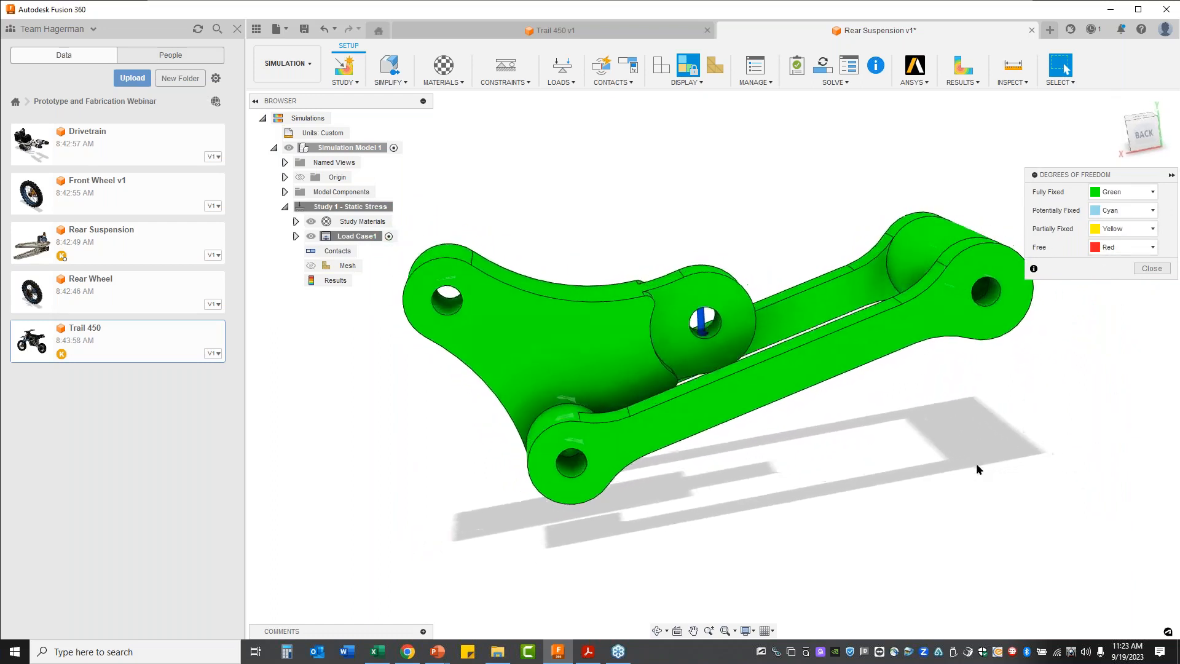
left_click(1152, 270)
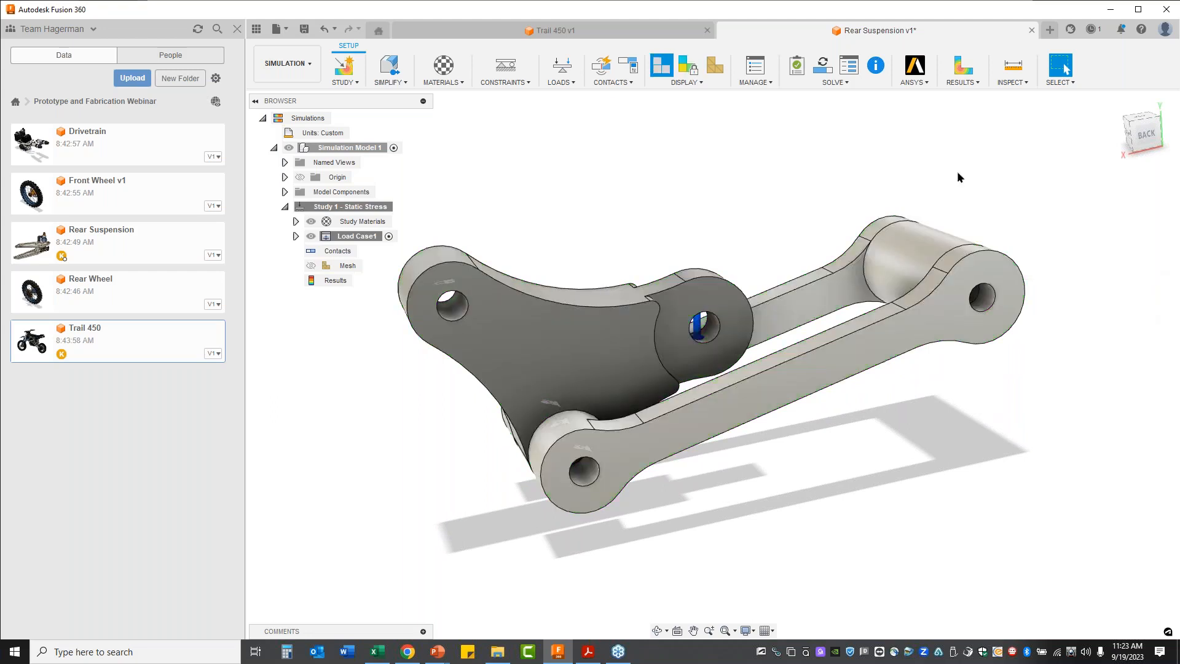
left_click(796, 69)
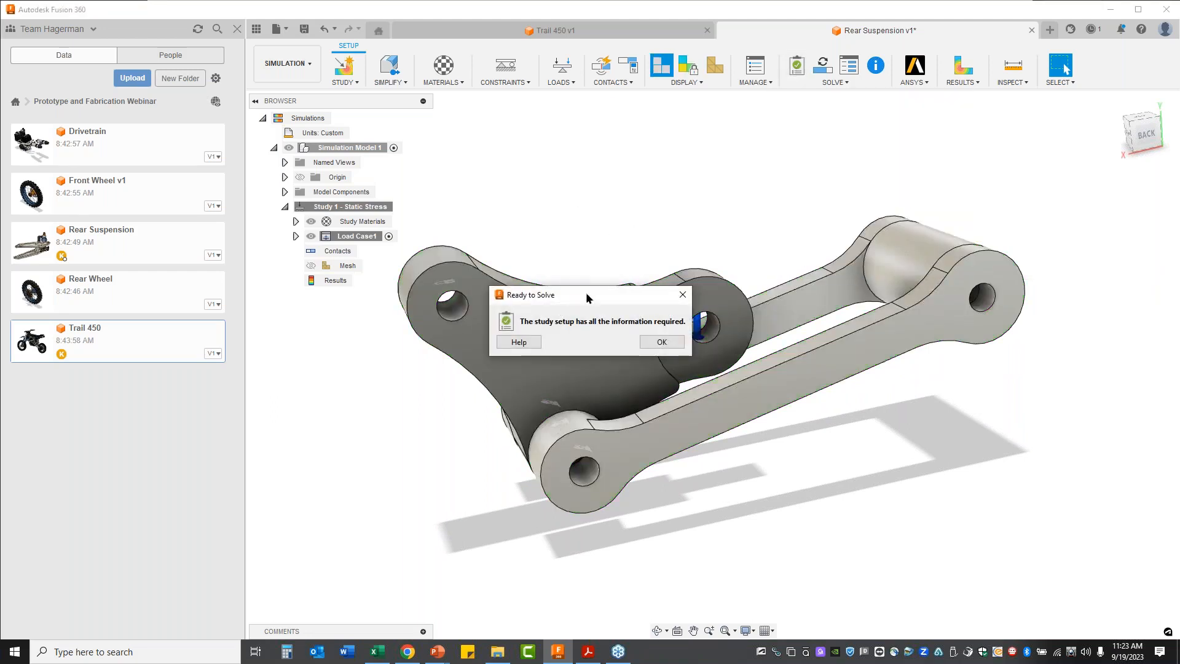
left_click(662, 342)
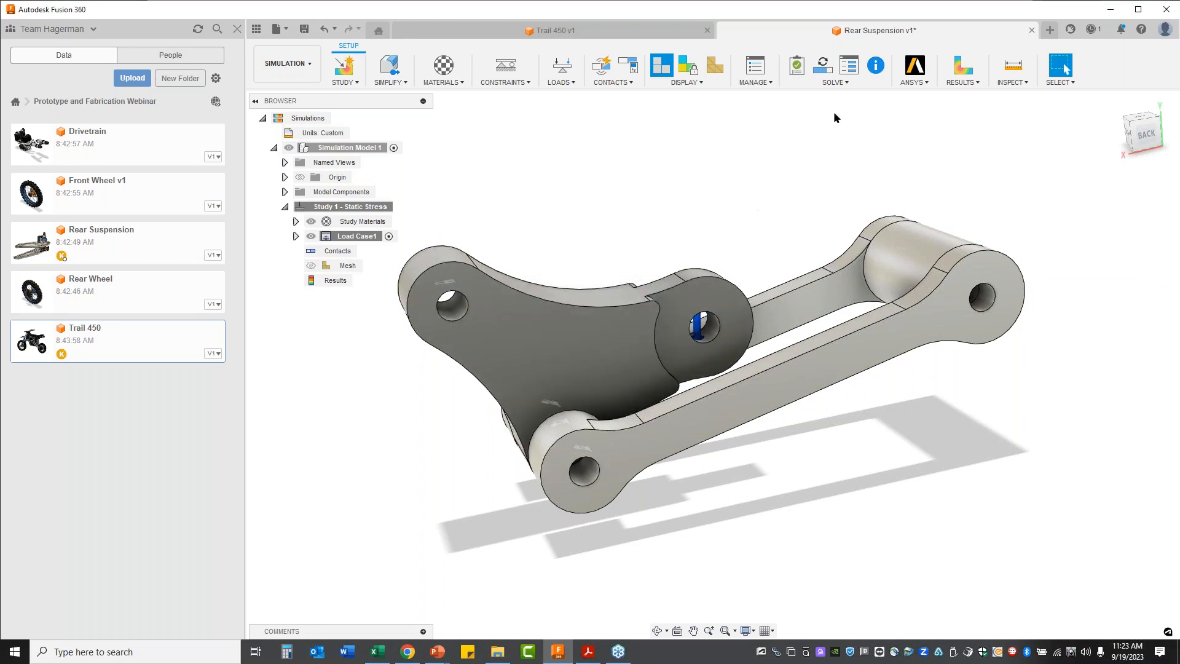
Solve Study 1 - Static Stress and dismiss the job status window.
left_click(821, 68)
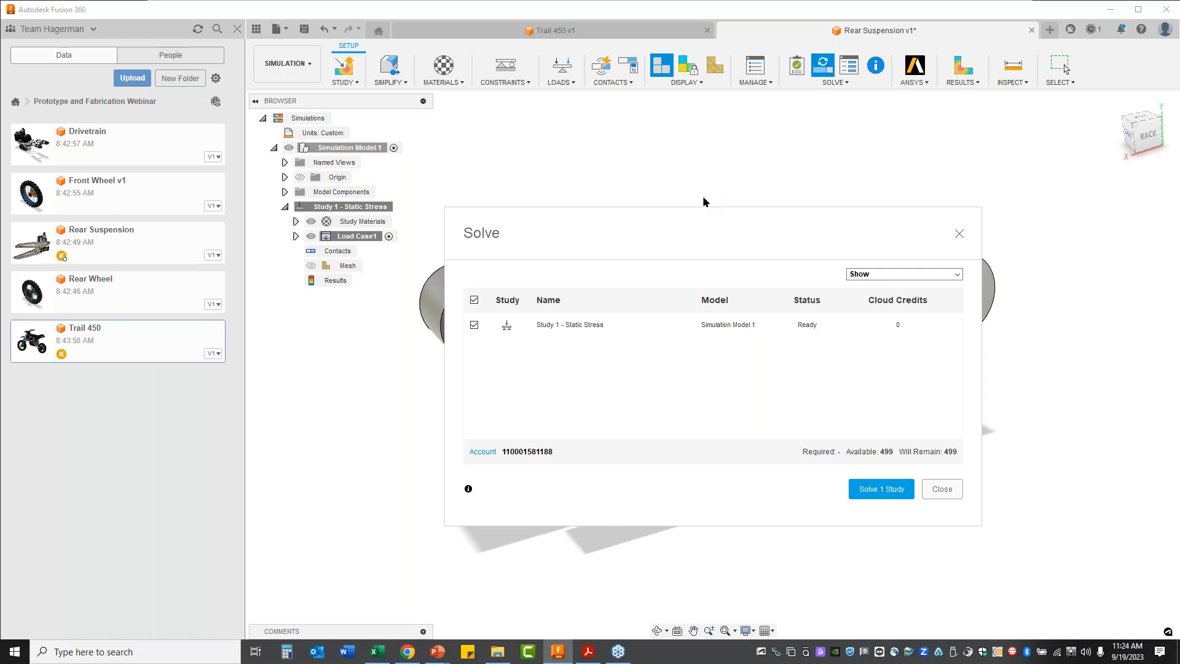
left_click(881, 492)
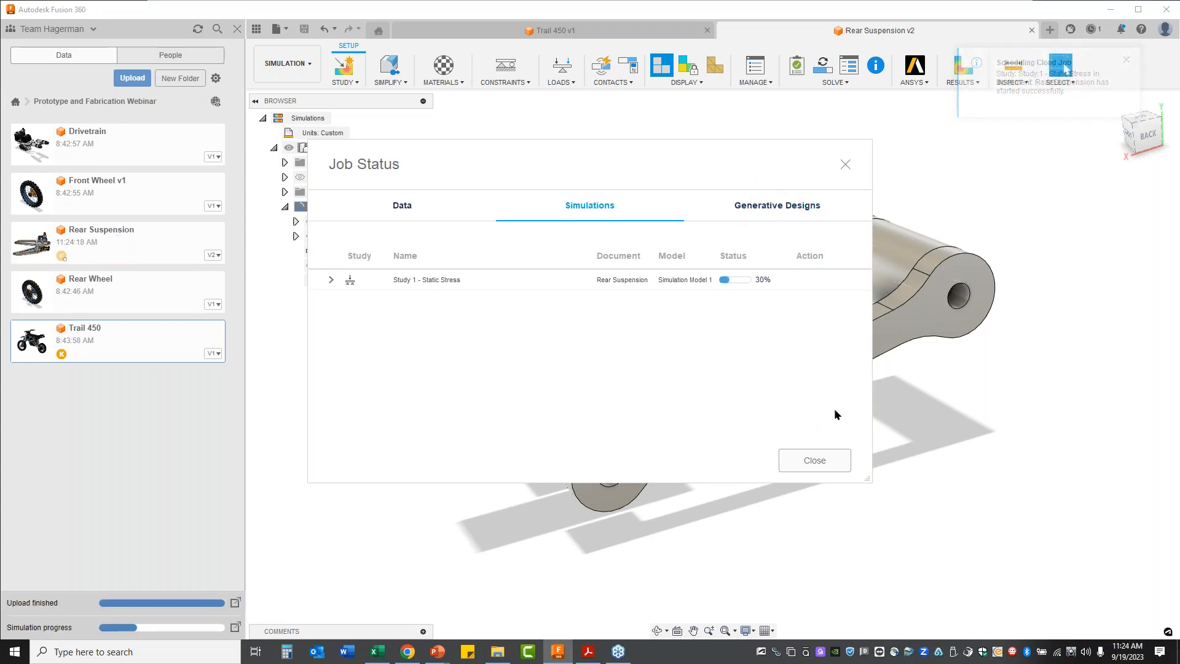
left_click(833, 462)
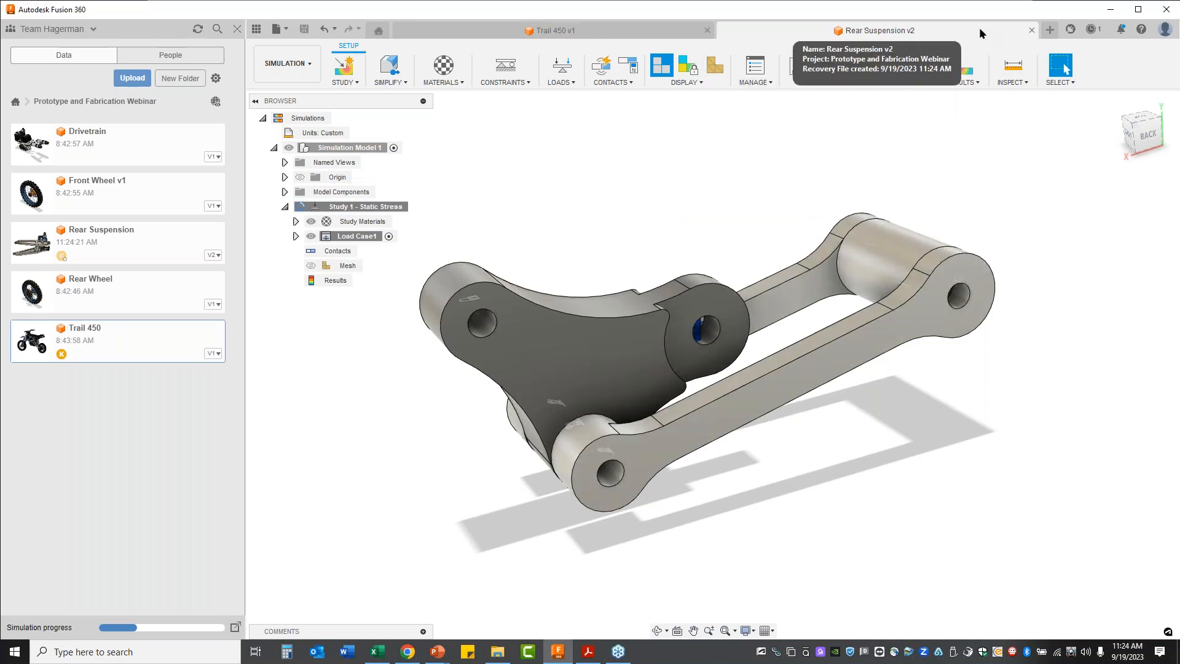
Return to the Design workspace and derive the Linkage Joint component into a new design.
left_click(286, 65)
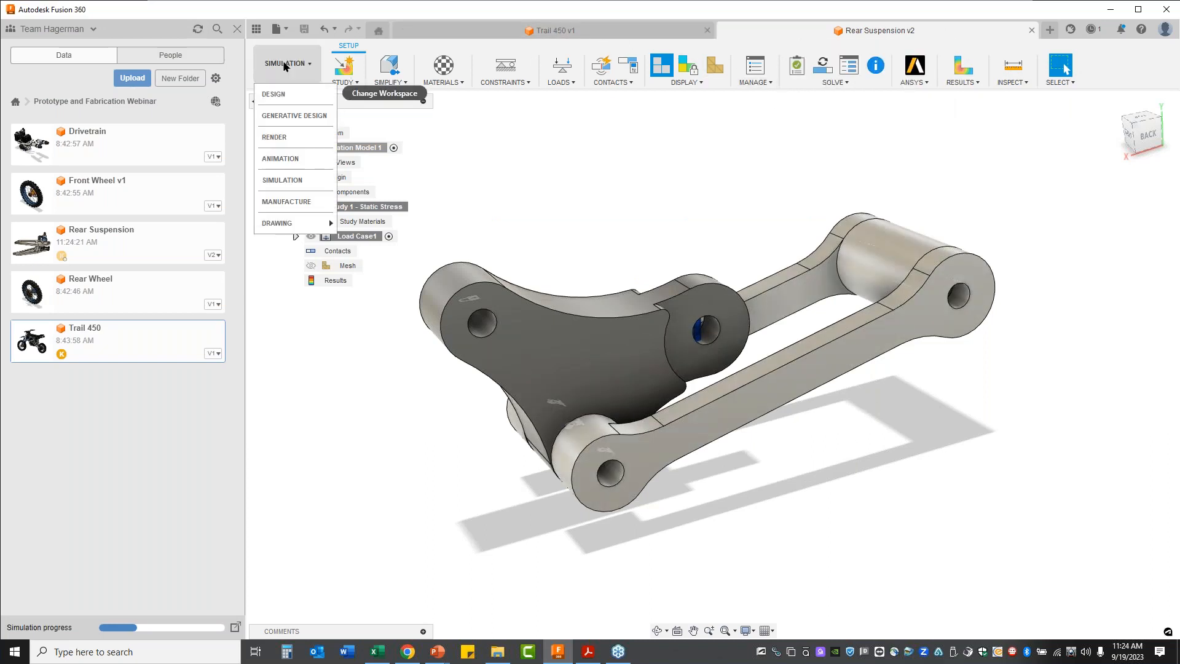
left_click(299, 97)
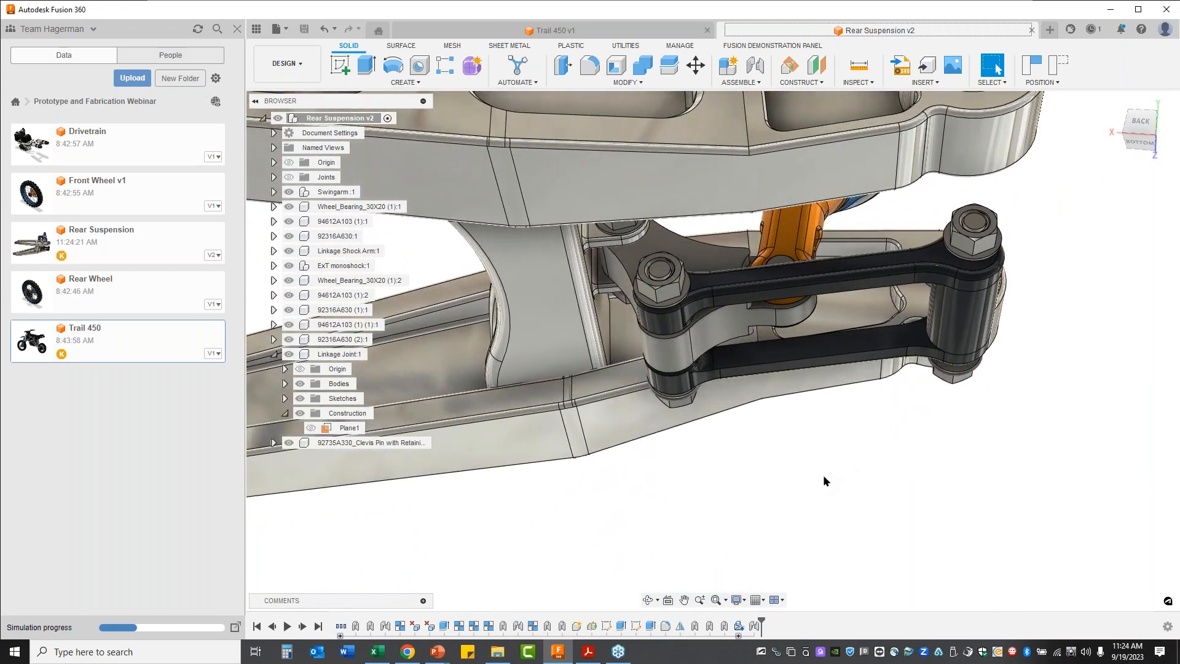
left_click(696, 257)
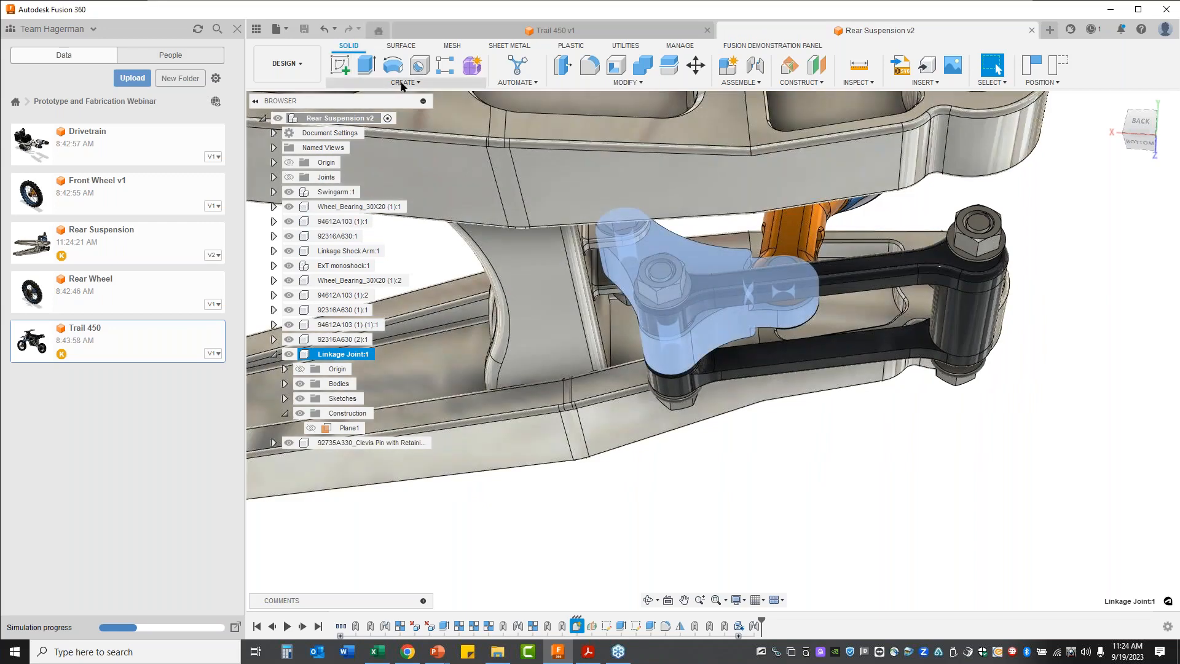
left_click(402, 82)
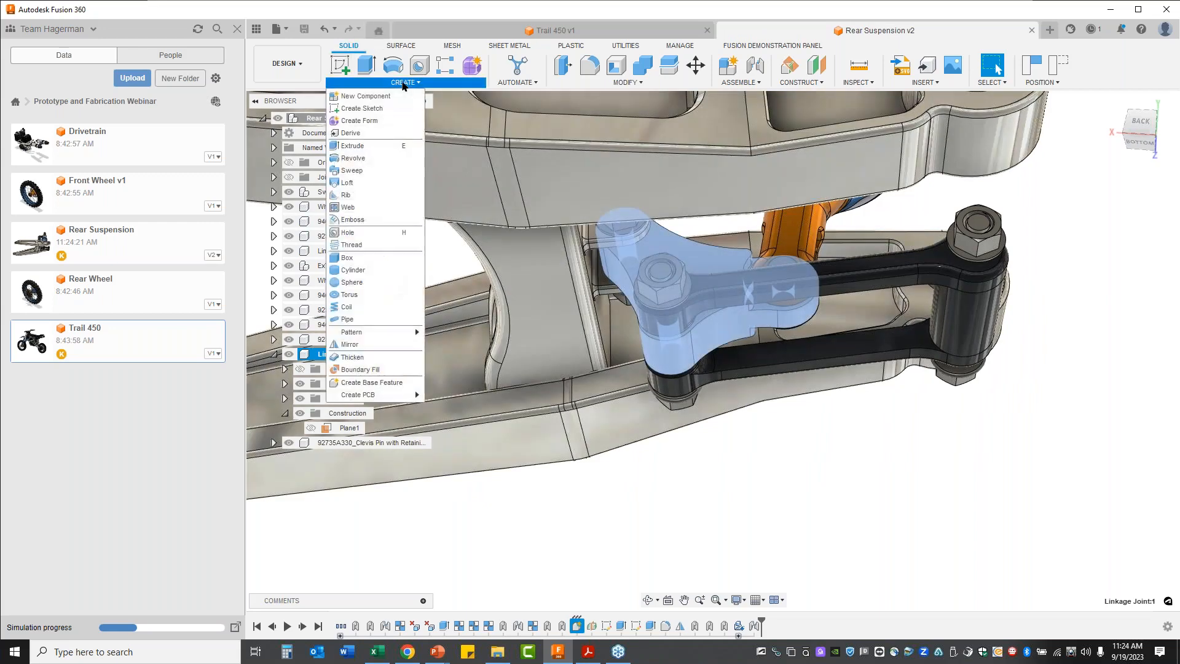
left_click(359, 134)
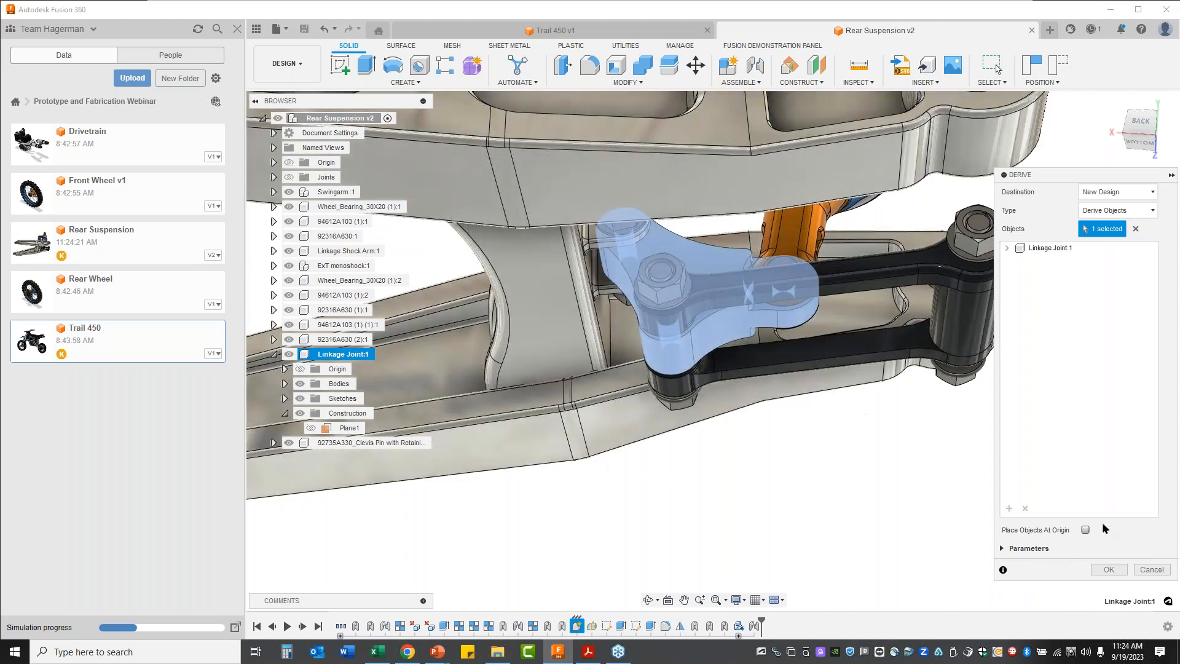
left_click(1114, 565)
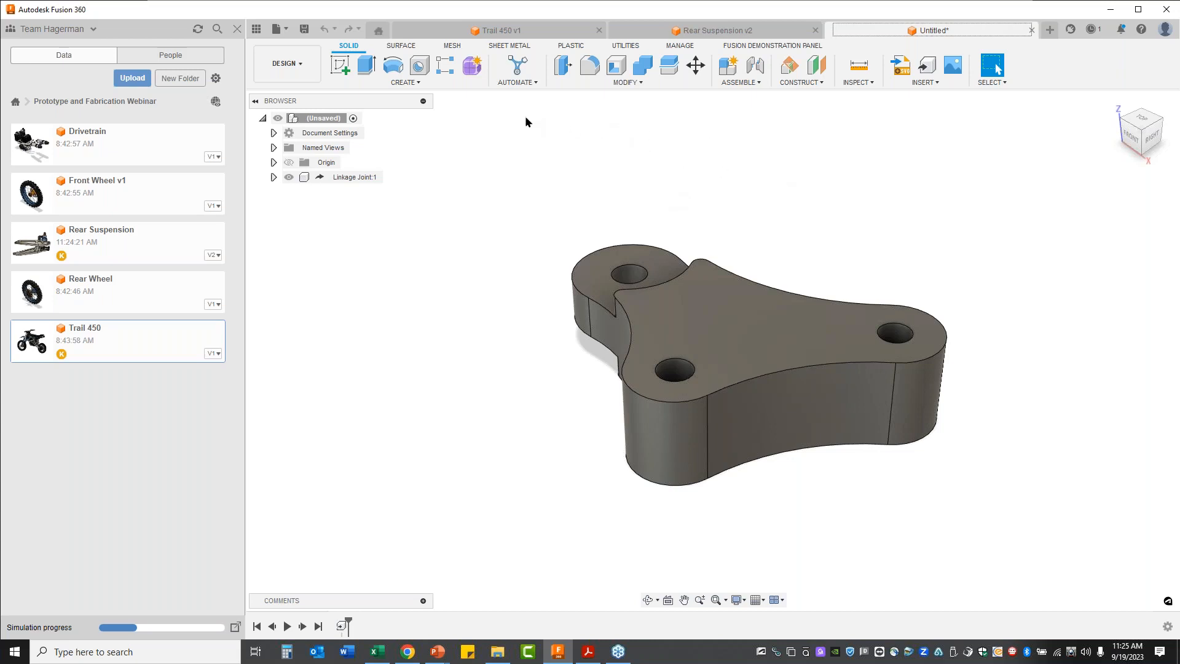
Switch to the Manufacture workspace and create a milling setup for the linkage joint with the default stock box and origin.
left_click(285, 63)
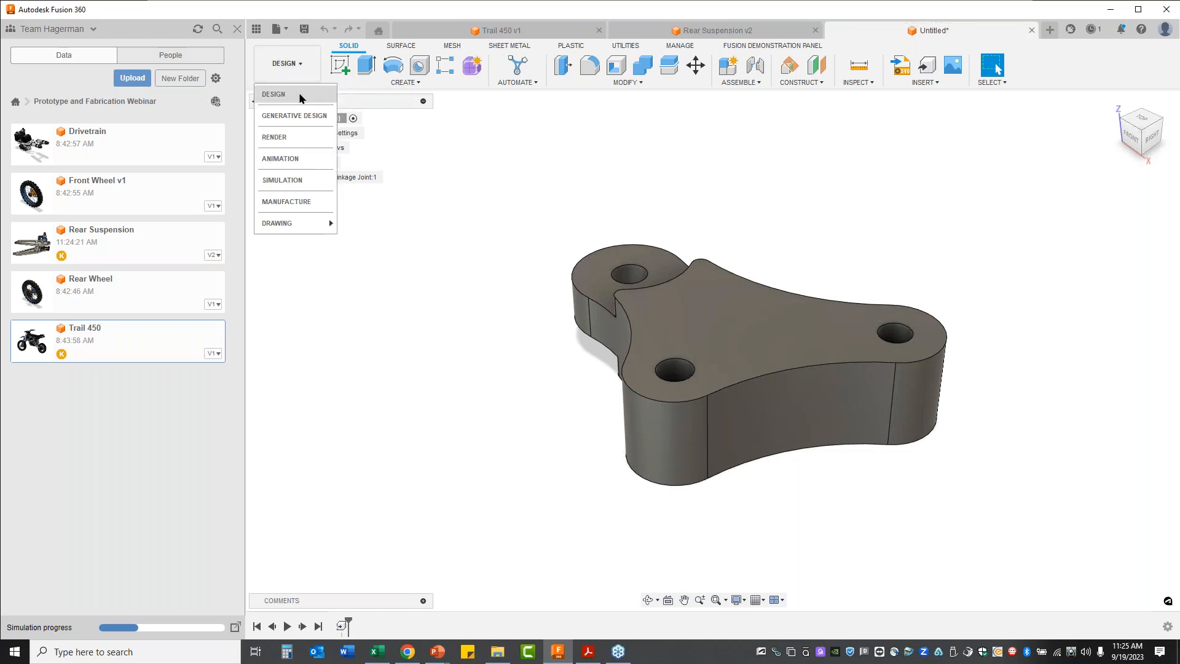
left_click(291, 203)
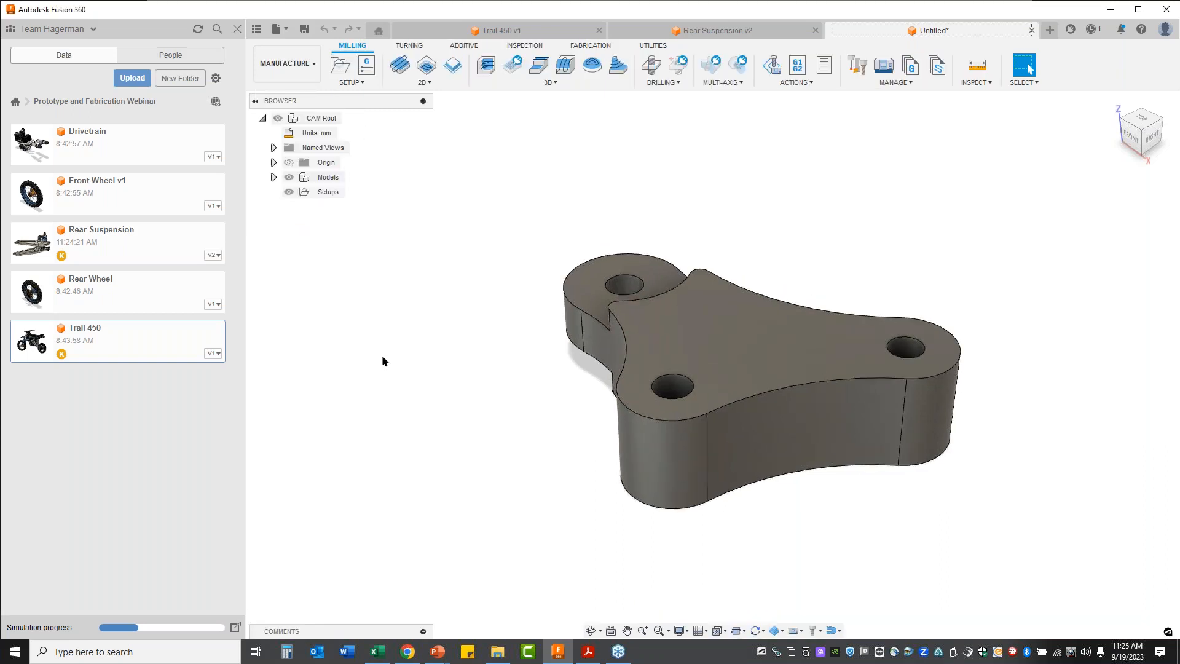
left_click(340, 65)
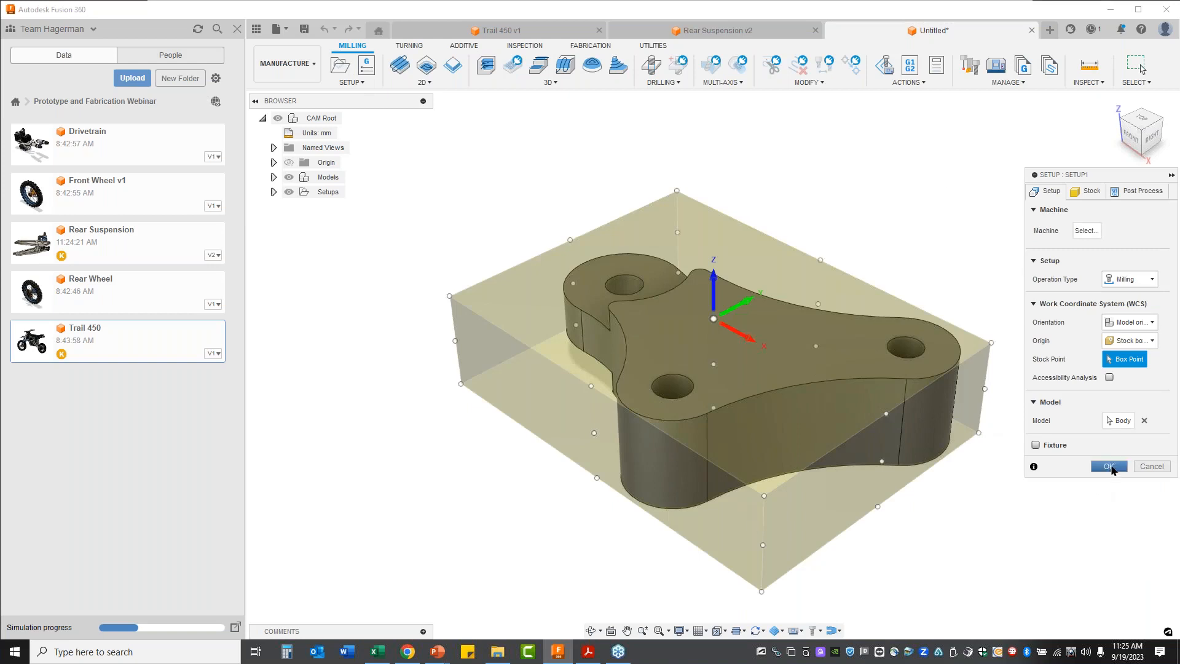
left_click(1109, 467)
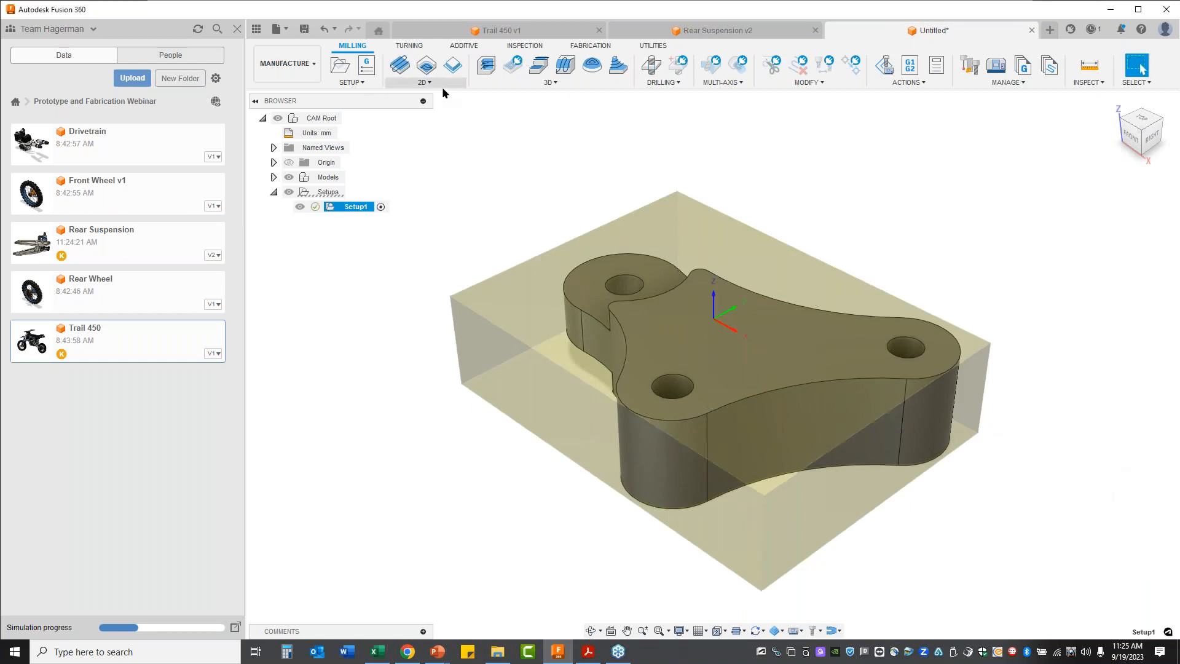
Create a 2D Face operation in Setup1 using the 2" face mill from the Tutorial Tools (Inch) library.
left_click(424, 81)
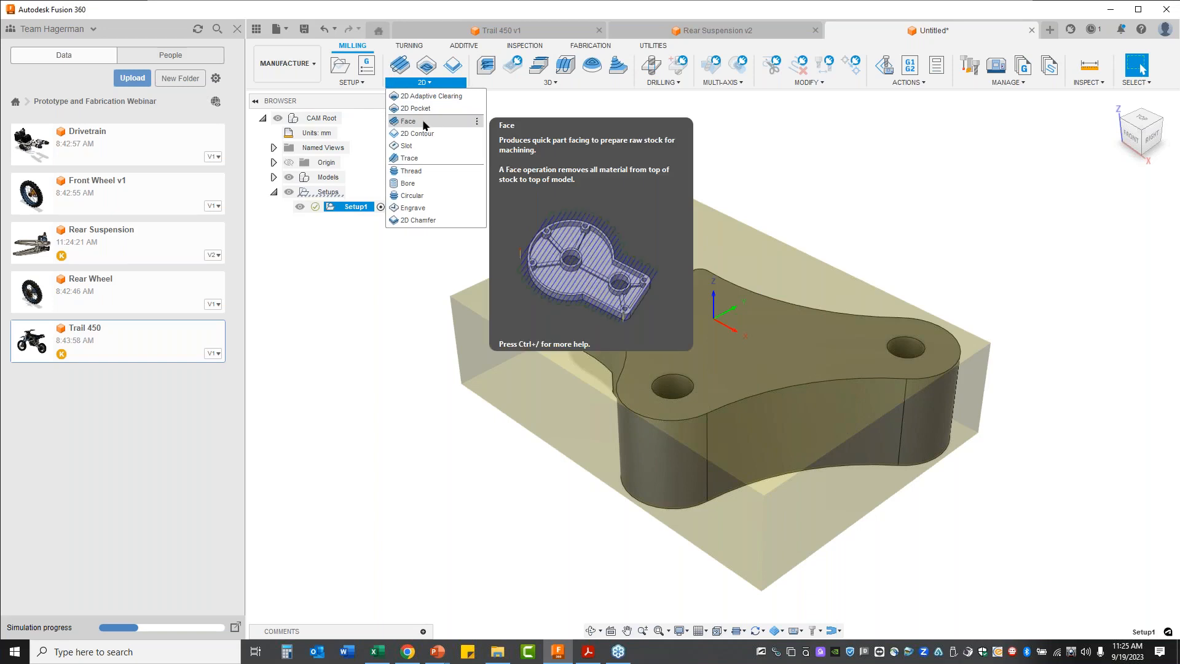
left_click(422, 121)
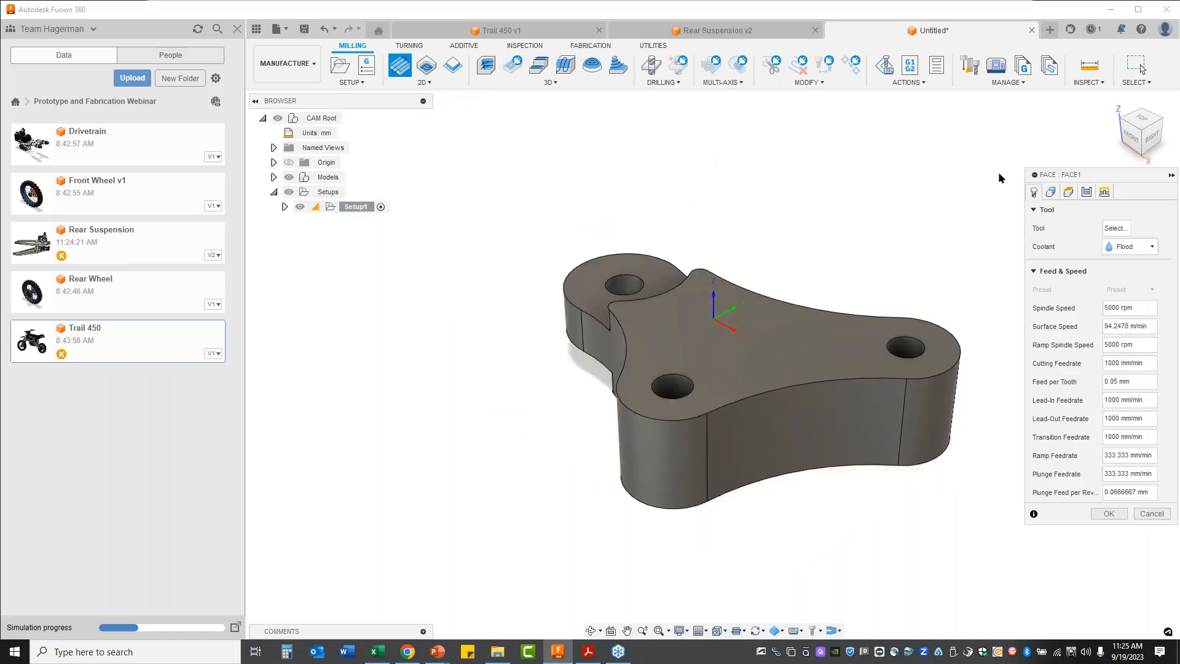
left_click(1115, 228)
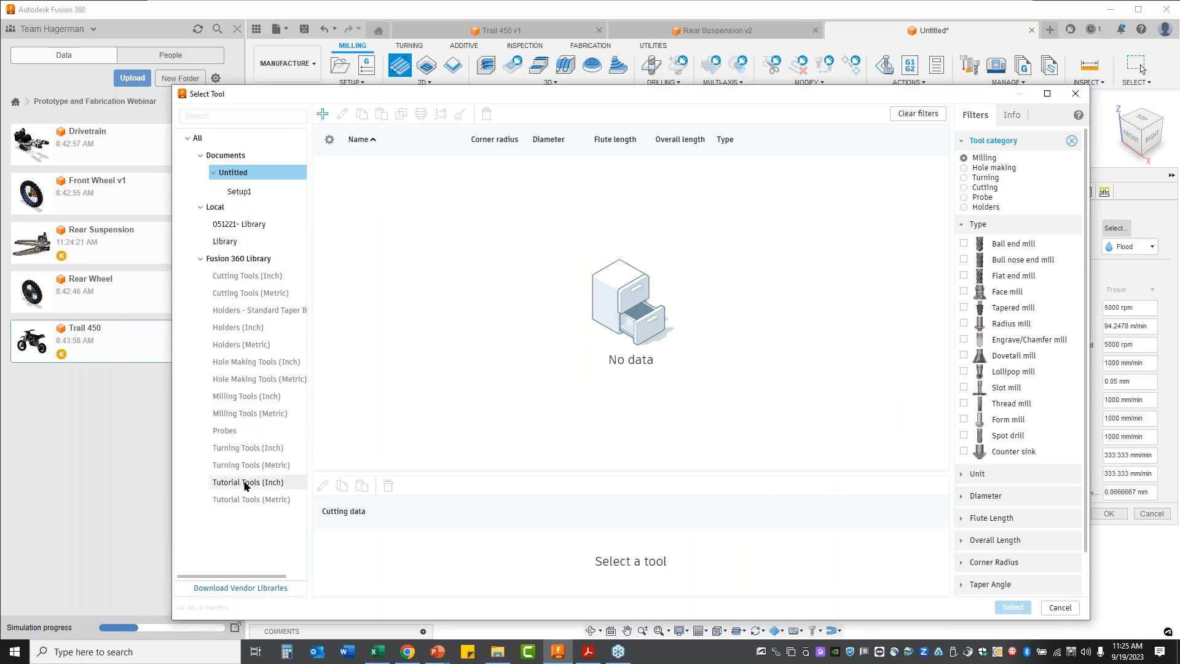
left_click(245, 483)
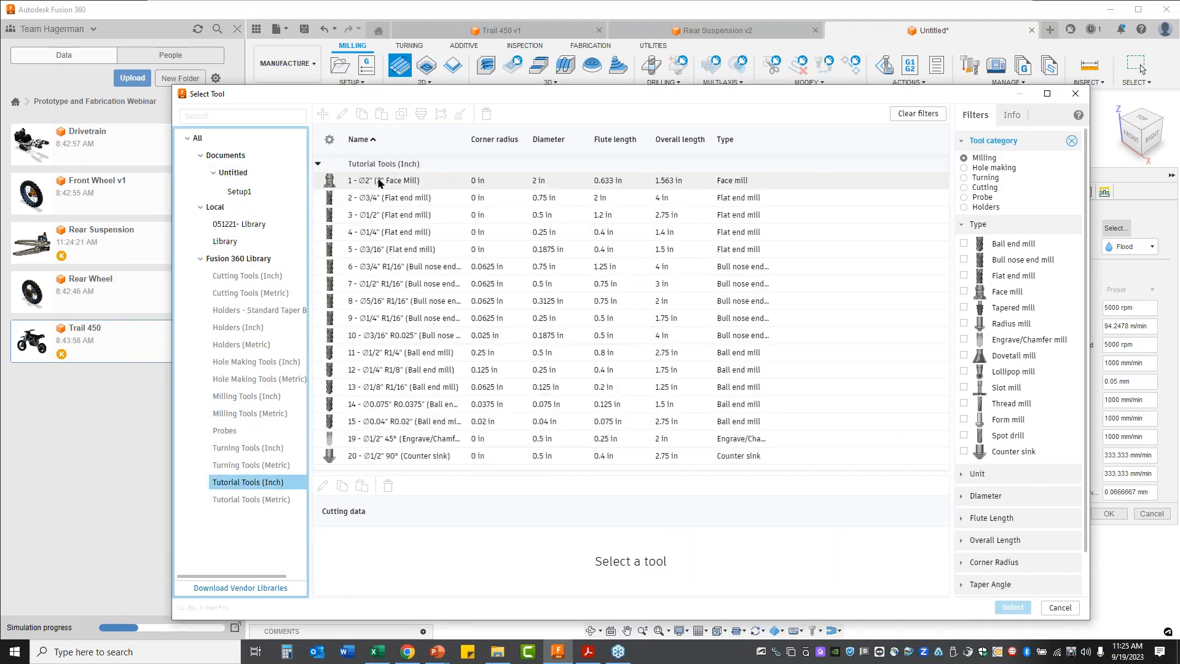
left_click(397, 182)
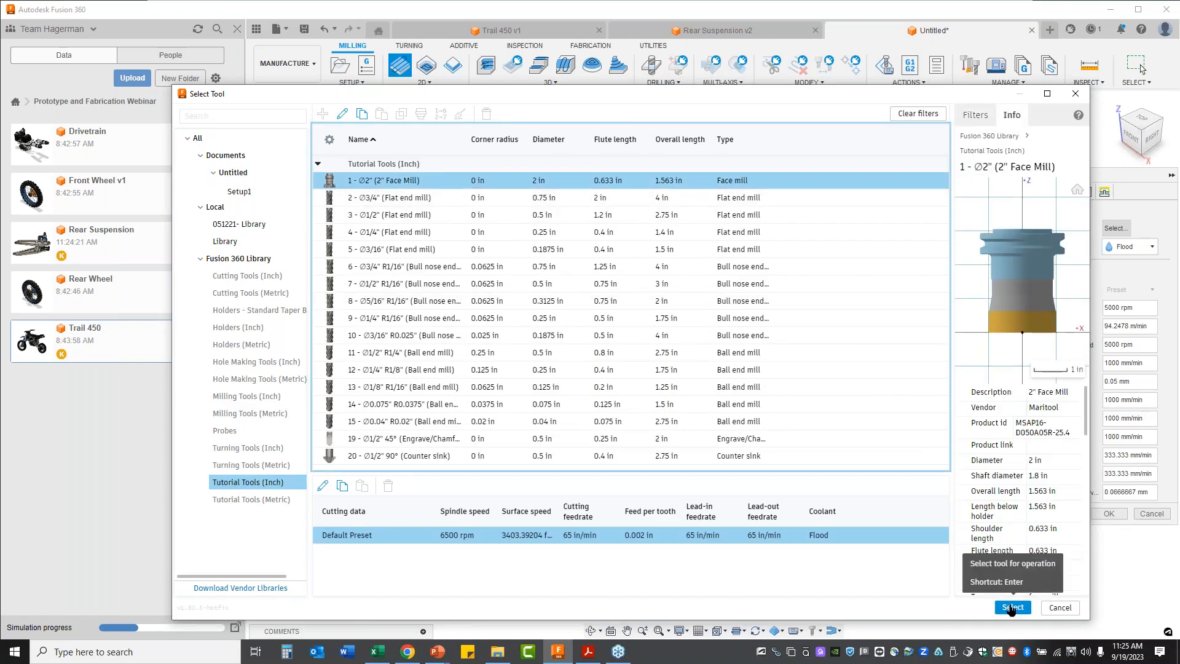
left_click(1011, 609)
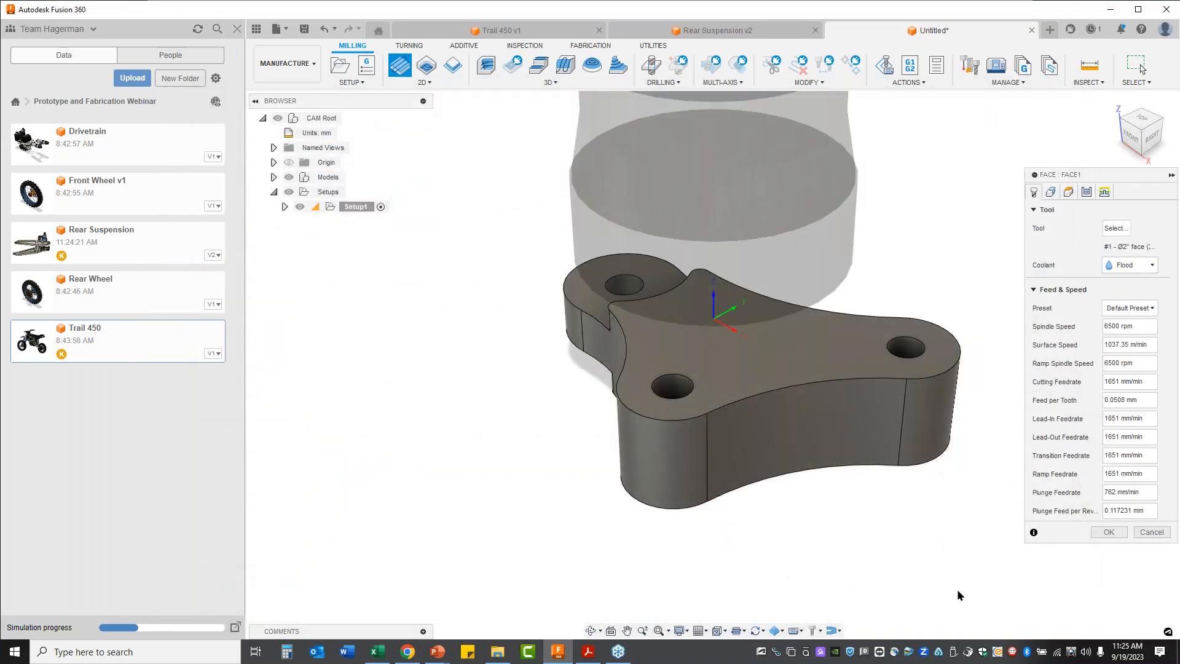
left_click(1109, 533)
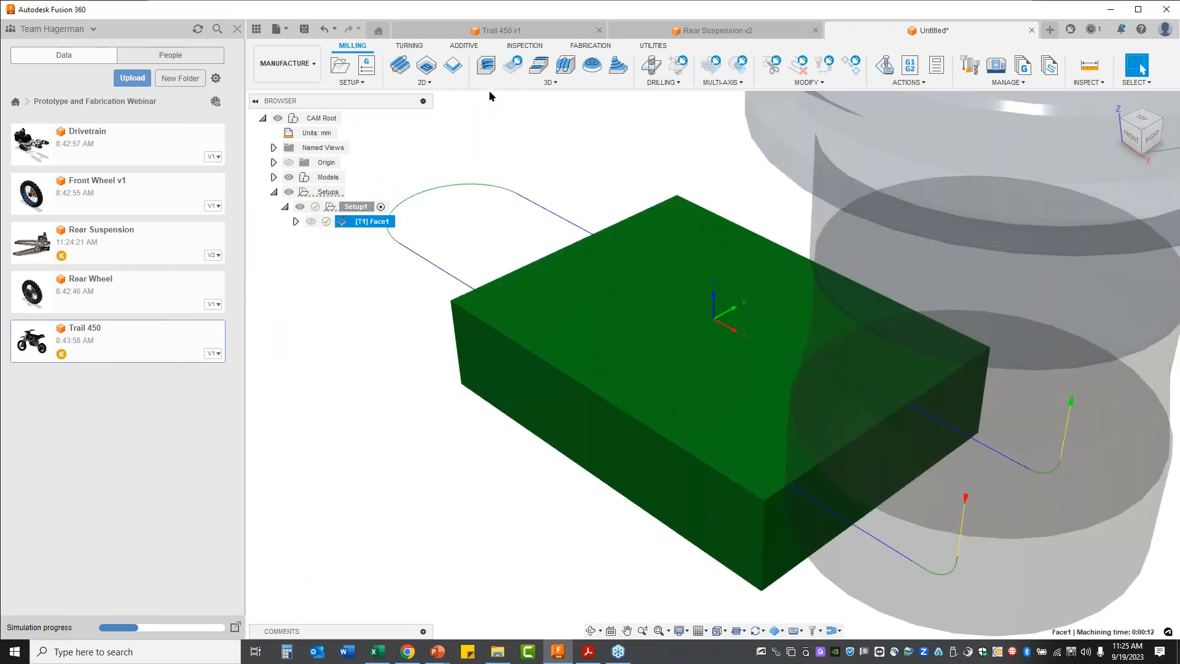
Add a 3D Adaptive Clearing operation using the 1/4" R1/16" bull nose end mill from the Tutorial Tools (Inch) library.
left_click(550, 83)
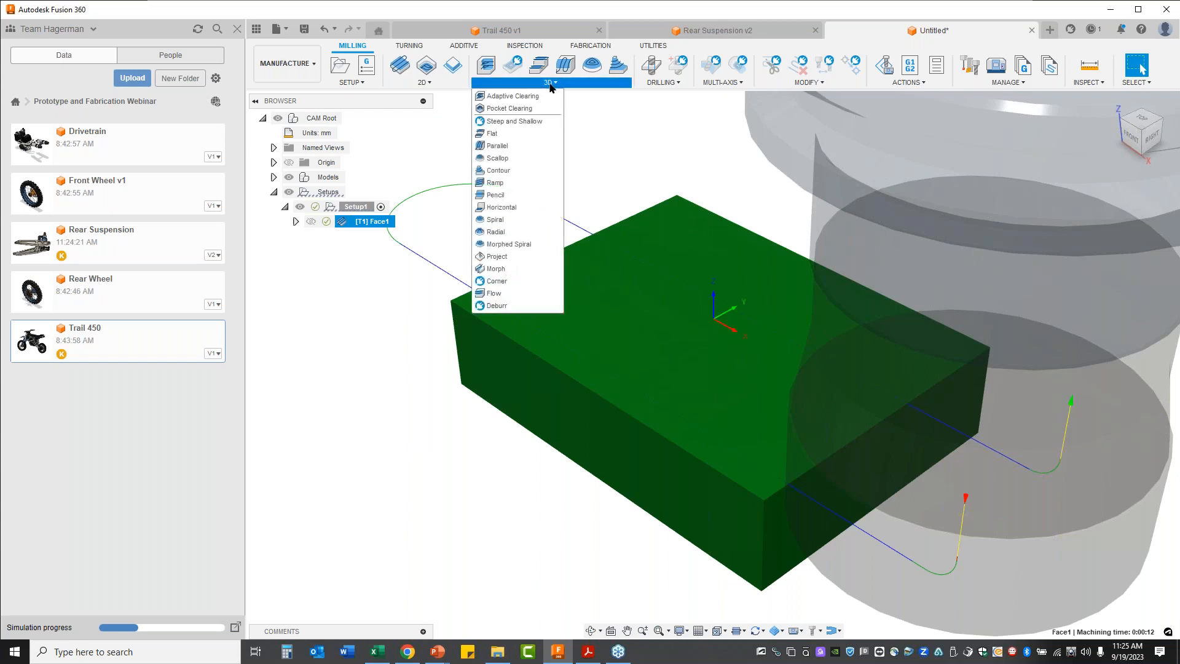
left_click(521, 95)
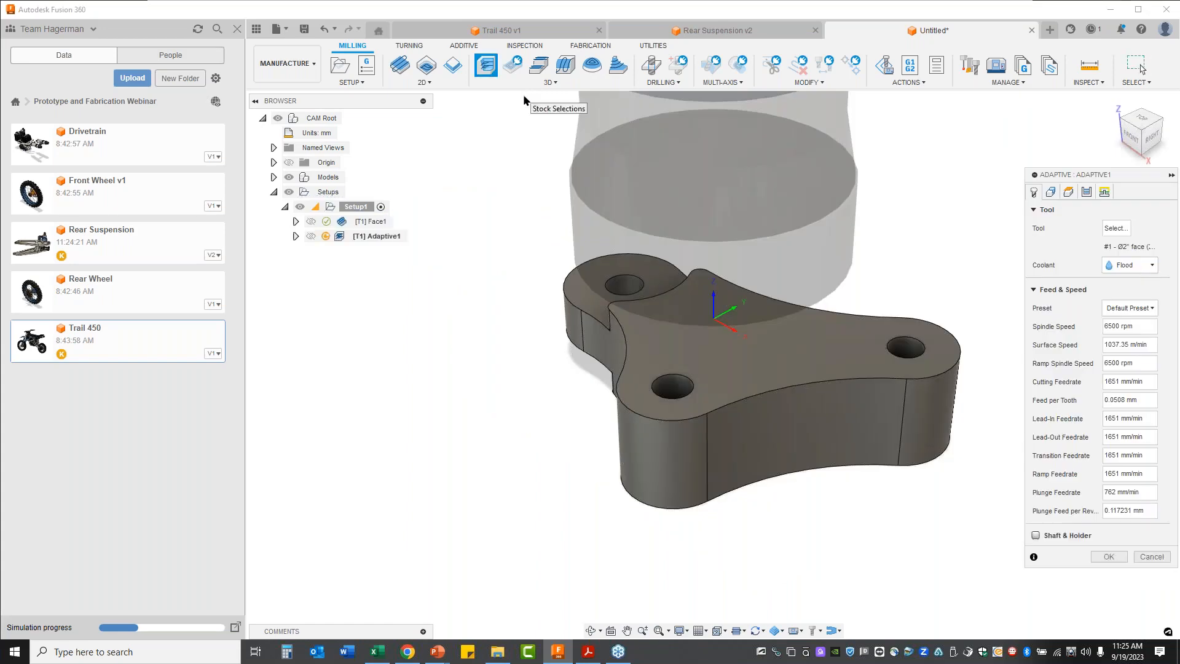
left_click(1116, 229)
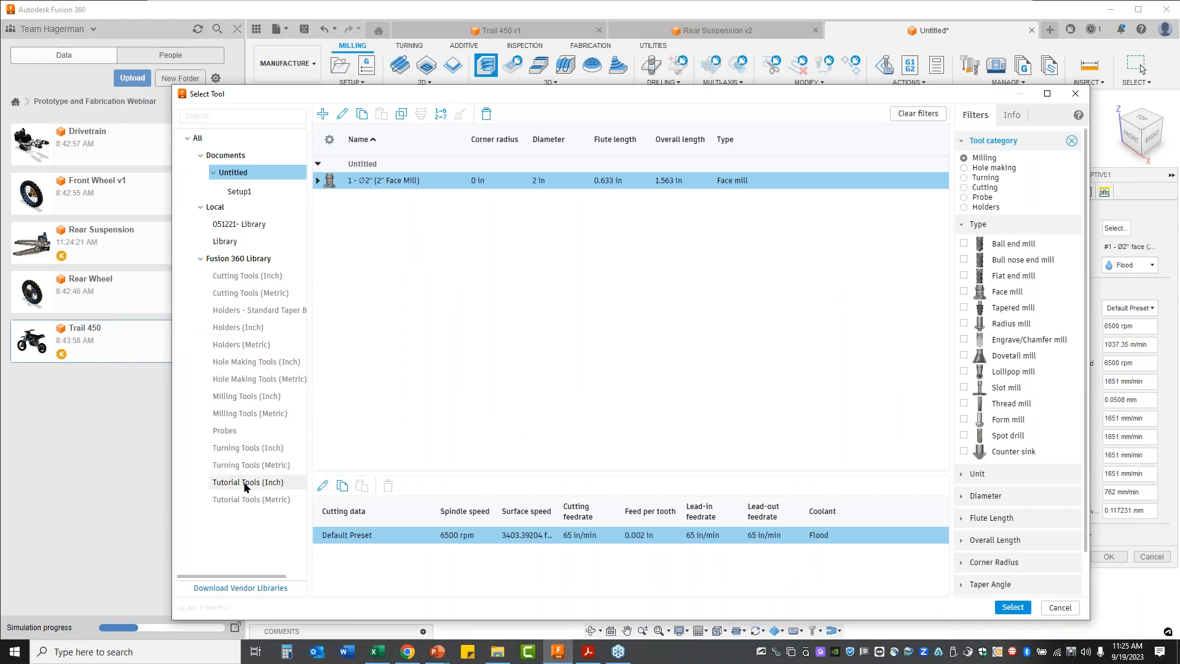
left_click(245, 483)
left_click(513, 324)
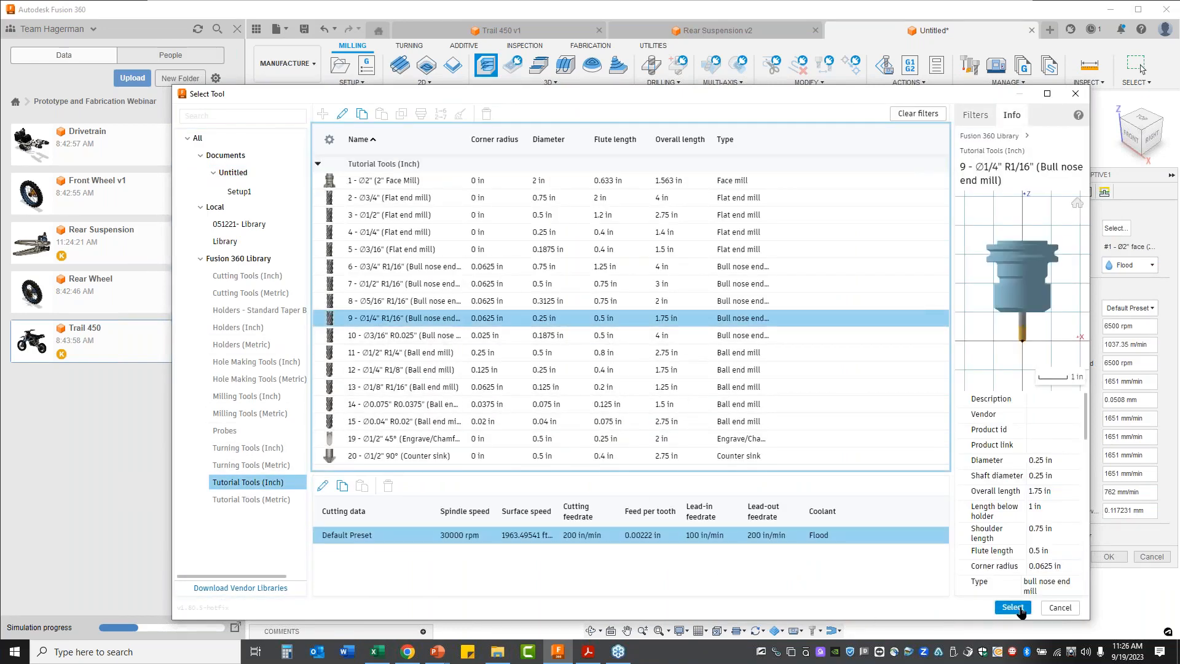
left_click(1013, 607)
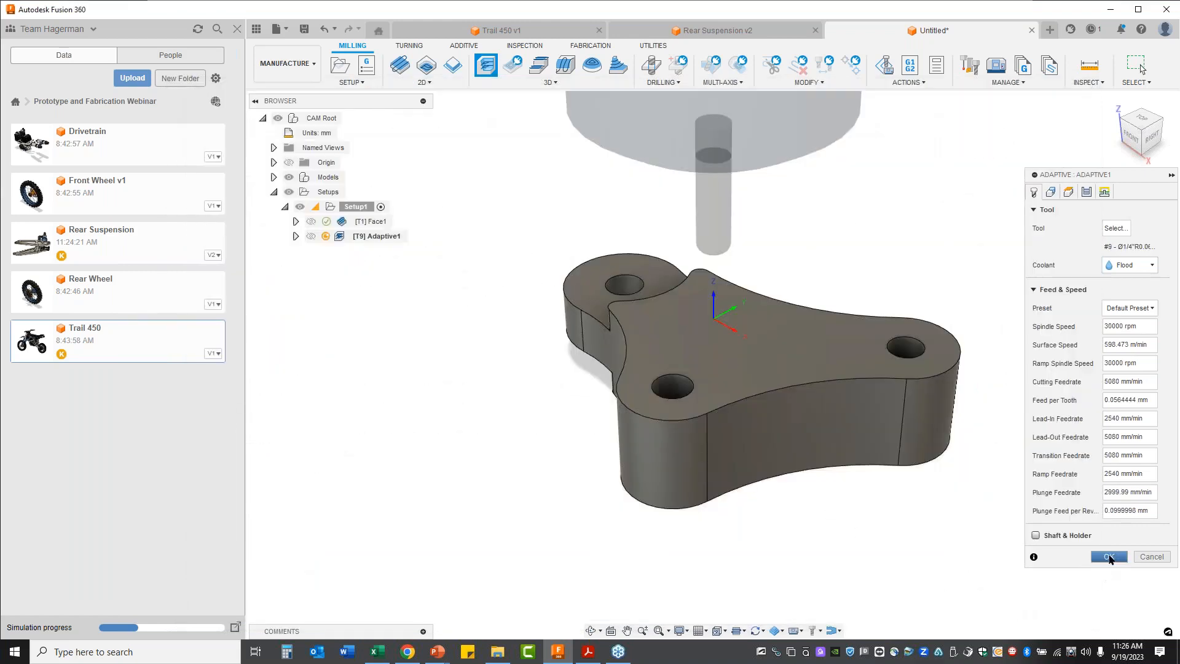
left_click(1108, 557)
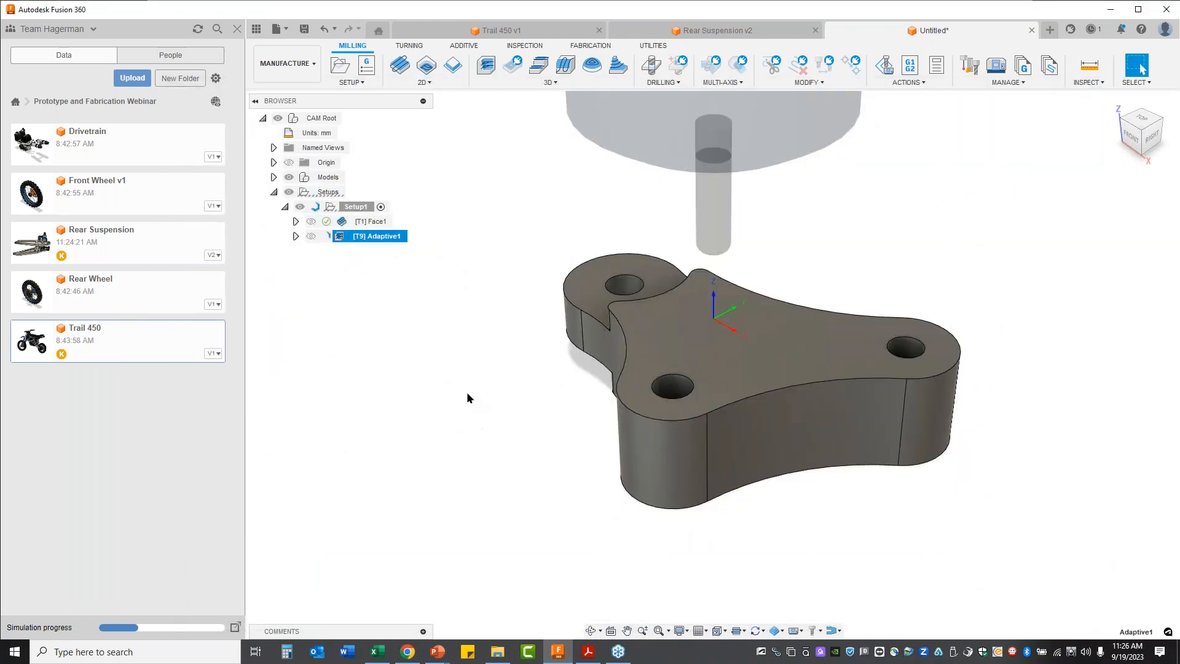
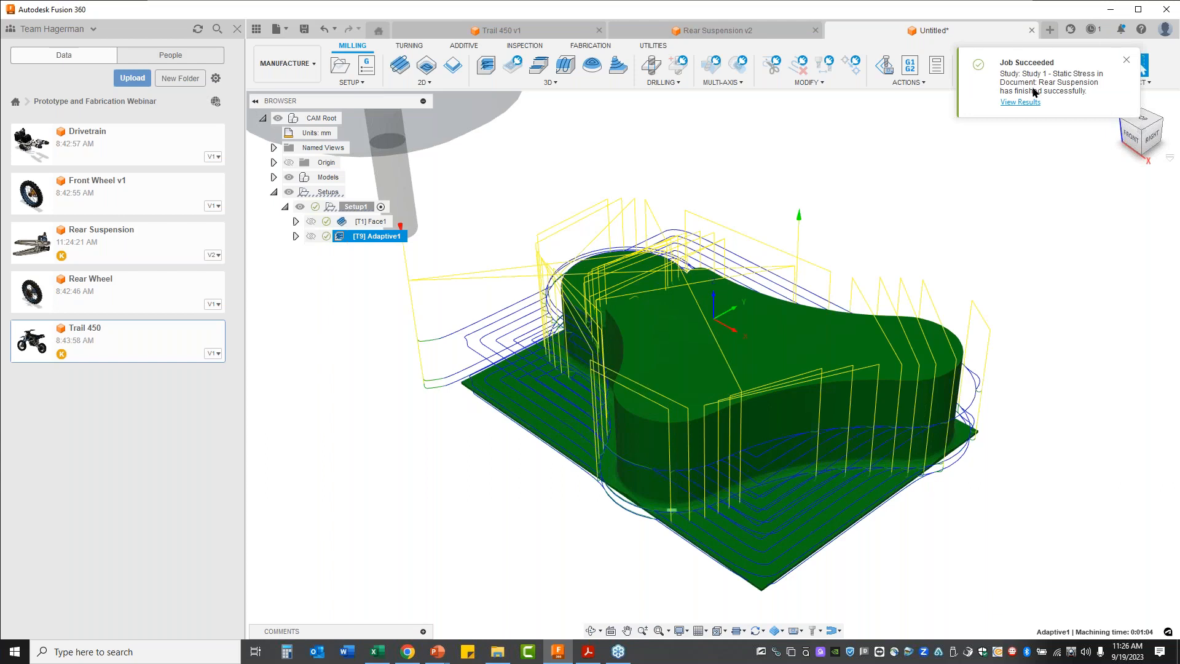
Open the Rear Suspension study results in the Simulation workspace and display the Stress plot.
left_click(736, 33)
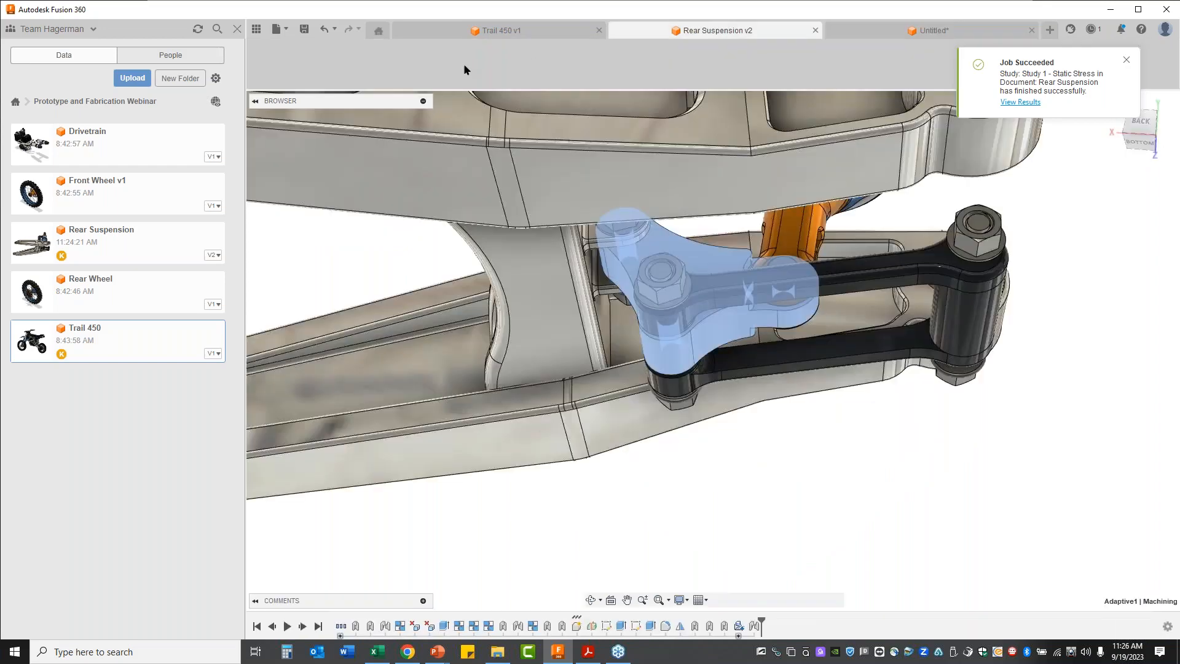
left_click(291, 66)
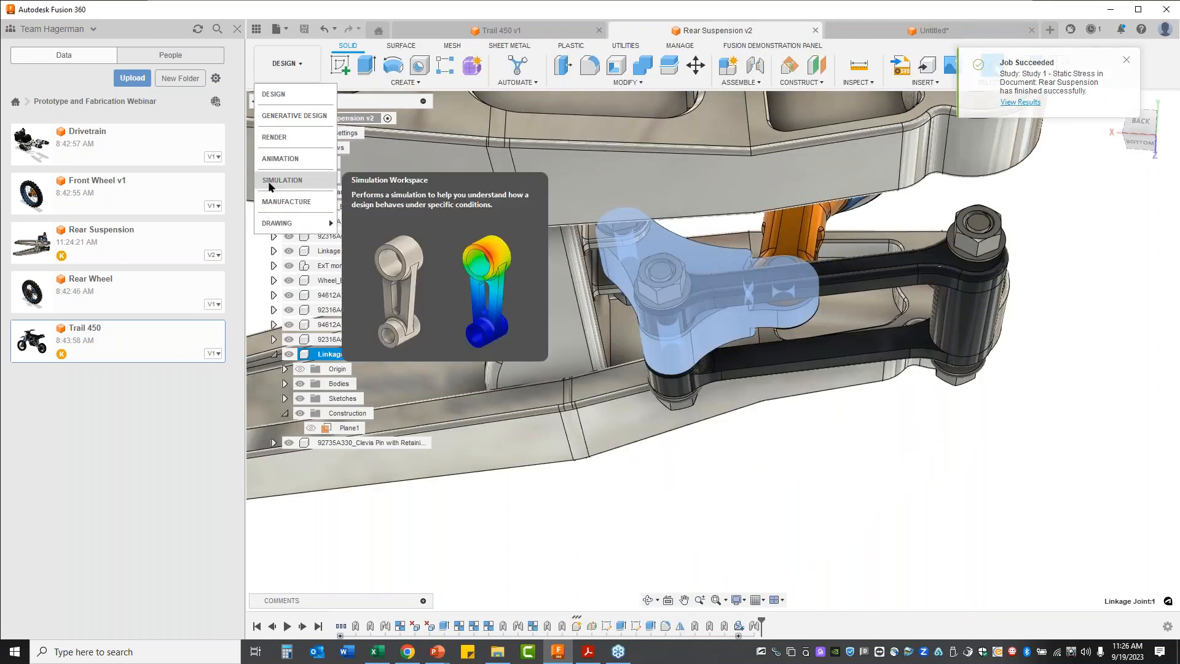
left_click(282, 180)
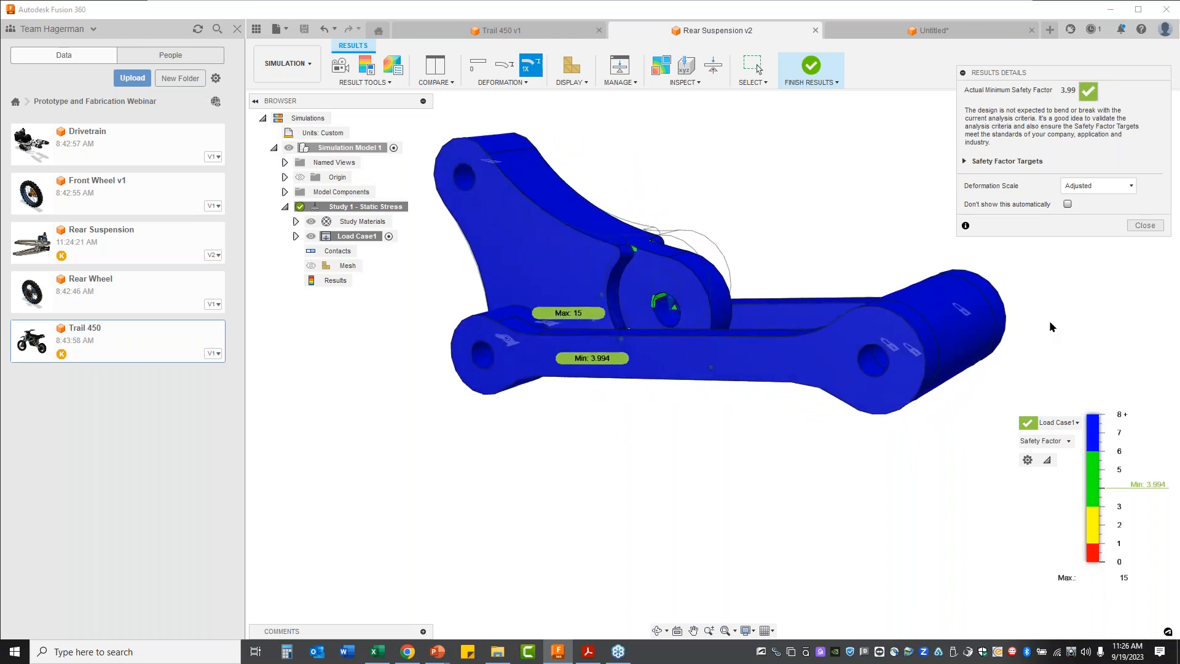
left_click(1067, 442)
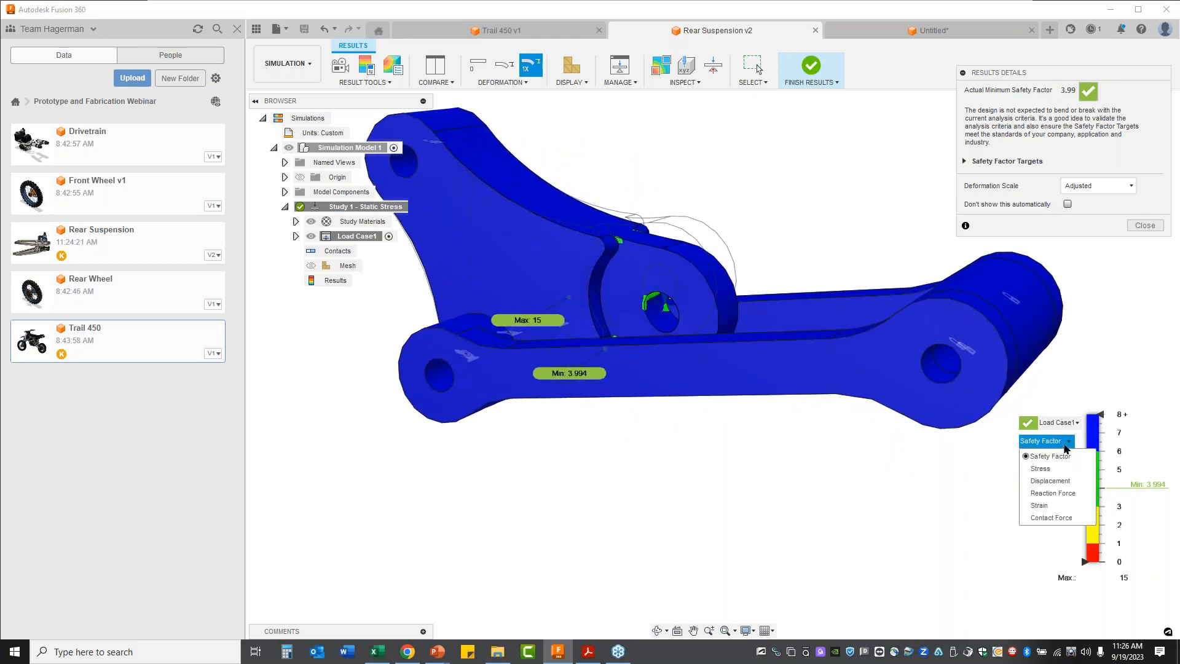
left_click(1040, 468)
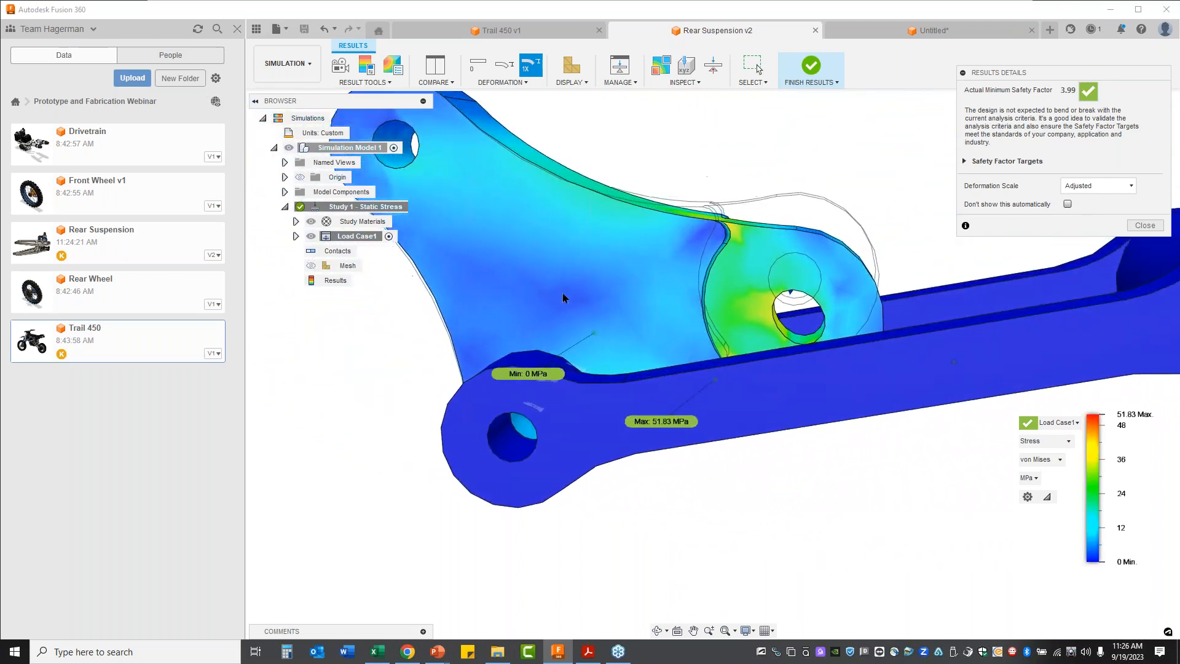
Check the available load cases, set the results plot to Safety Factor and examine the linkage.
left_click(1070, 423)
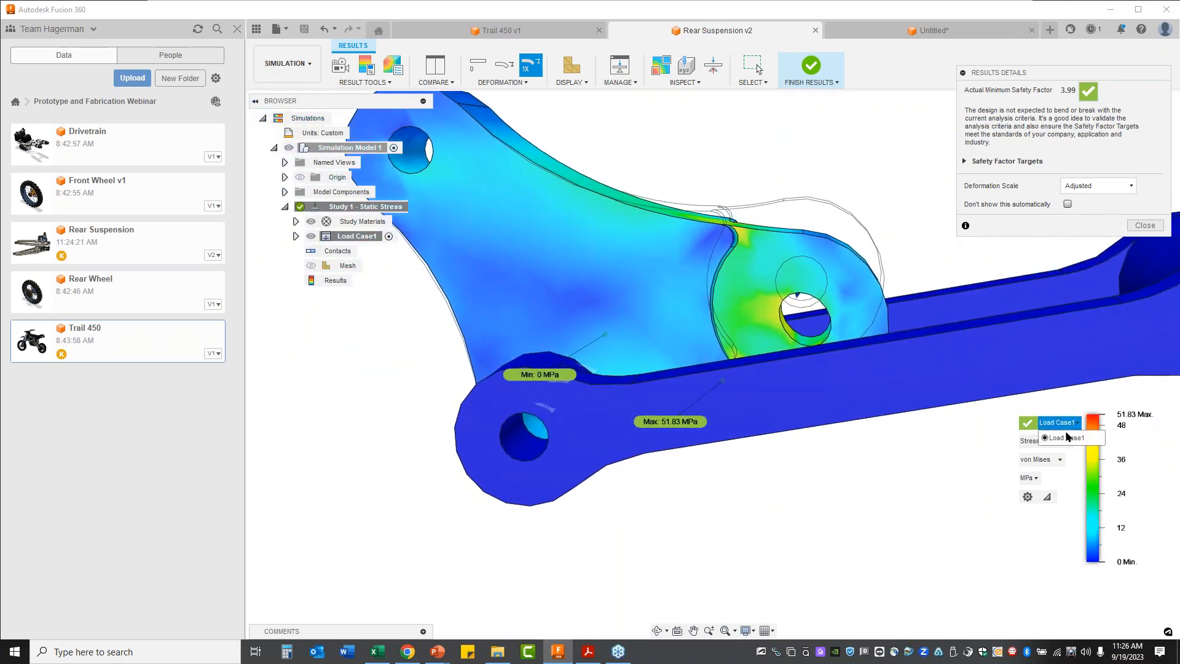
left_click(1067, 438)
left_click(1056, 442)
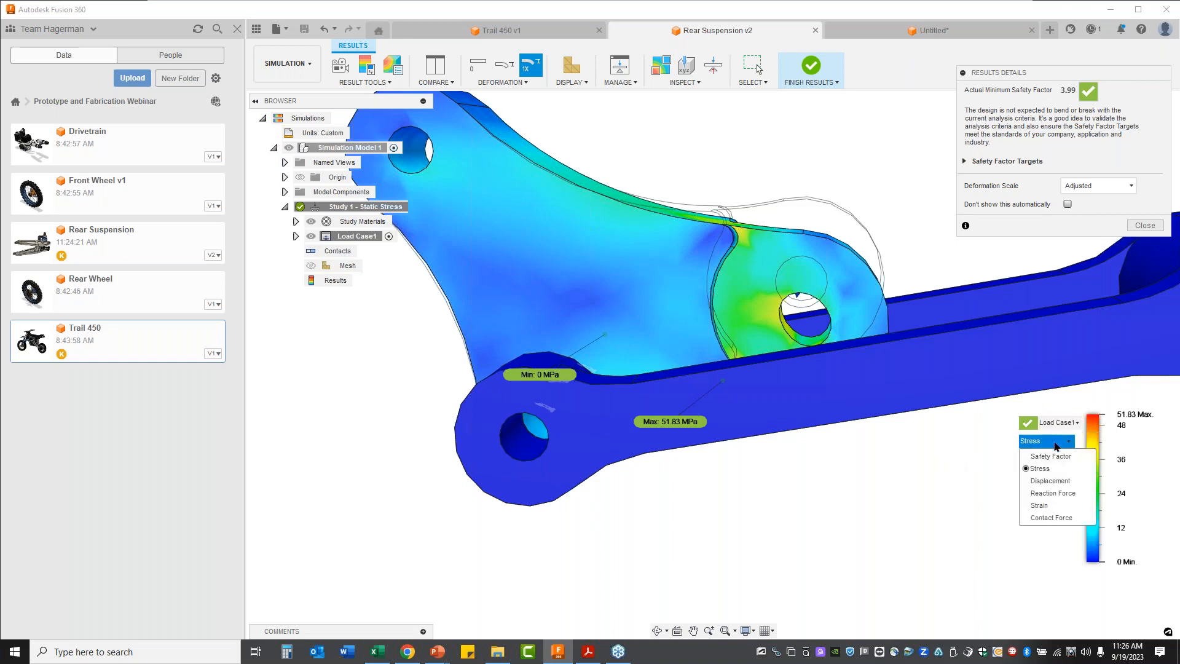
left_click(1048, 455)
scroll(772, 467, "down", 3)
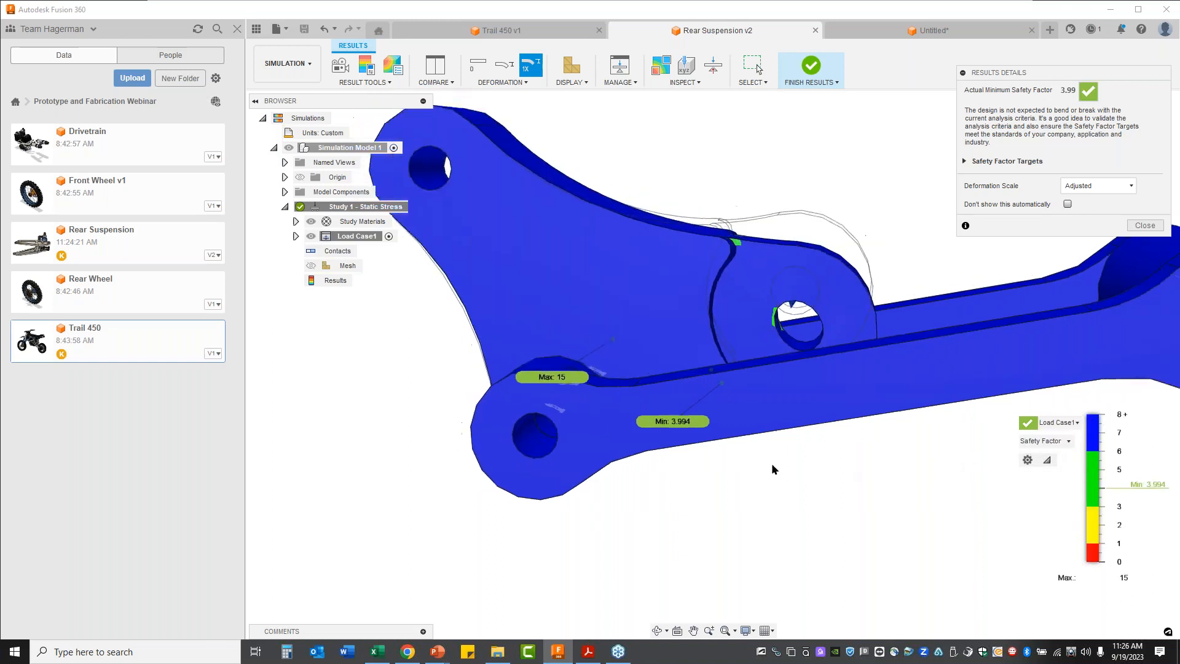
middle_click_drag(799, 335, 490, 354, "shift")
scroll(490, 359, "up", 2)
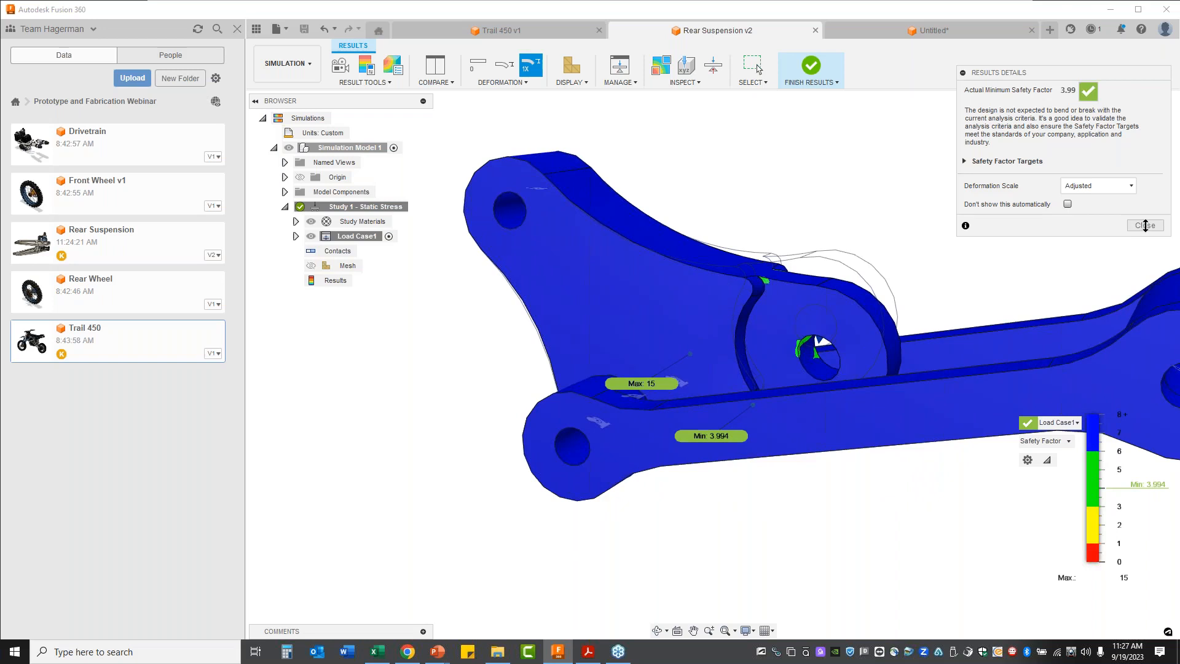
Close the results details and return to the Design workspace.
left_click(1146, 225)
left_click(284, 66)
left_click(278, 94)
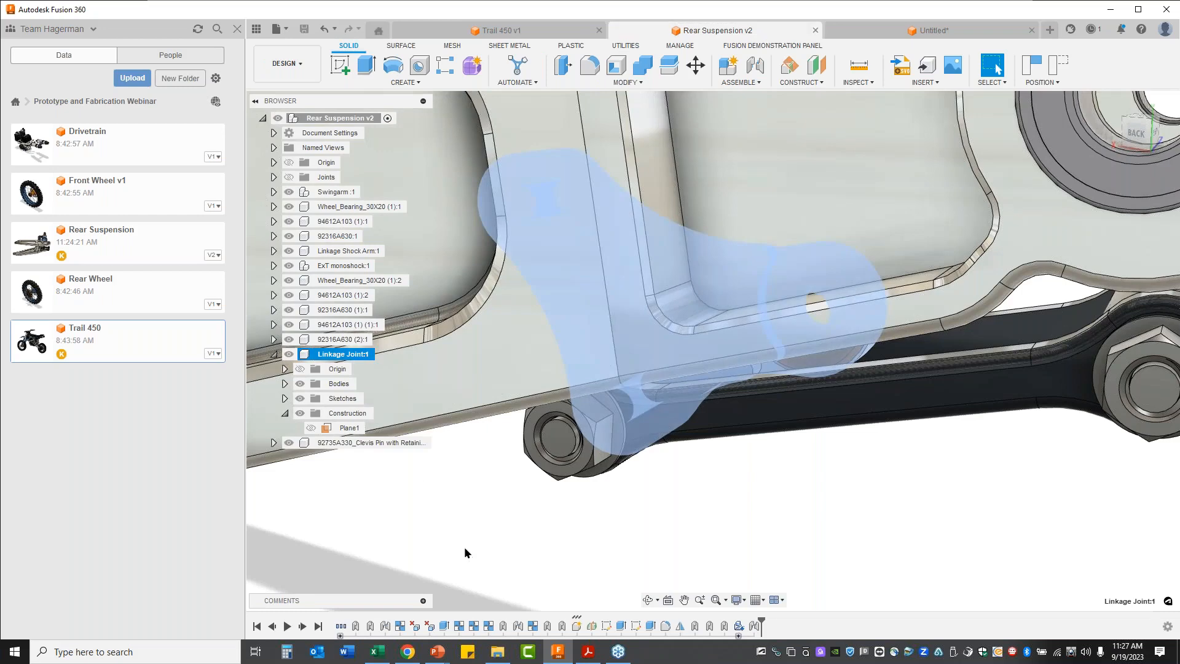
Activate the Linkage Joint component and isolate it from the rest of the rear suspension.
left_click(464, 547)
left_click(374, 355)
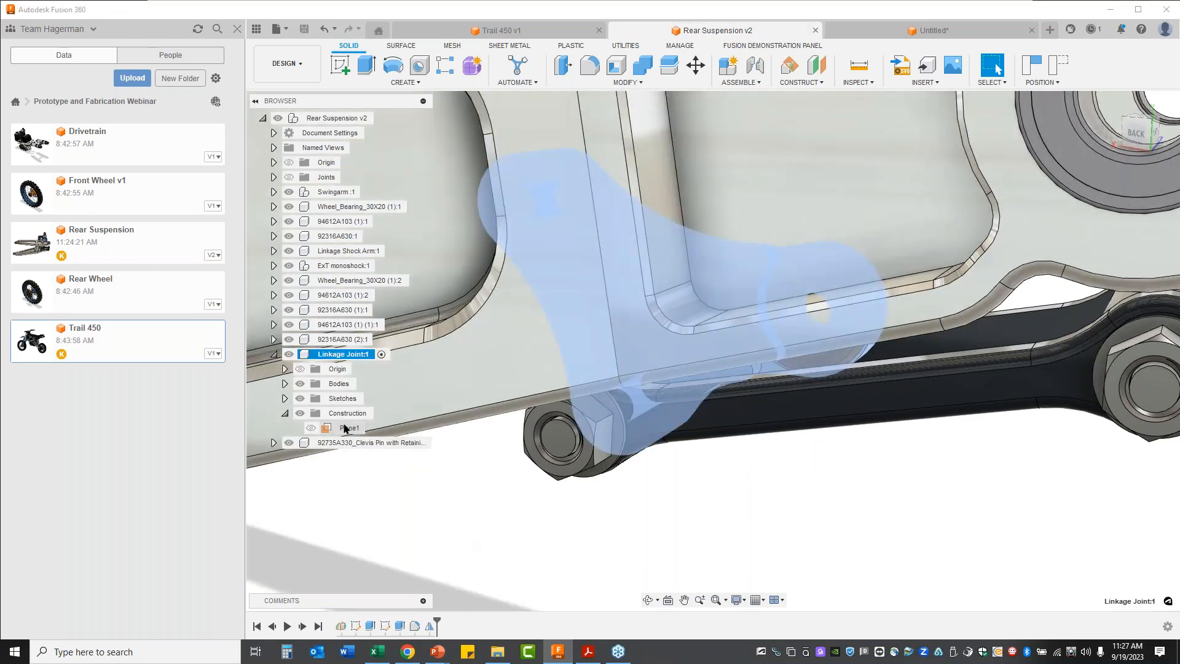
right_click(361, 354)
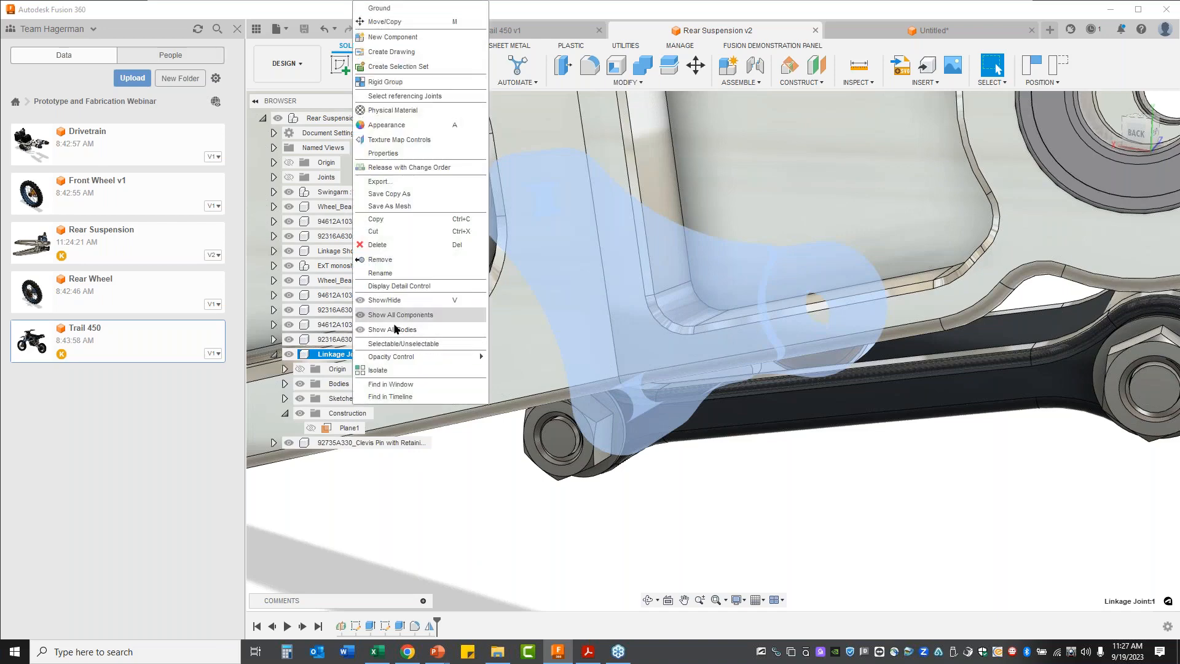
left_click(387, 370)
left_click(534, 567)
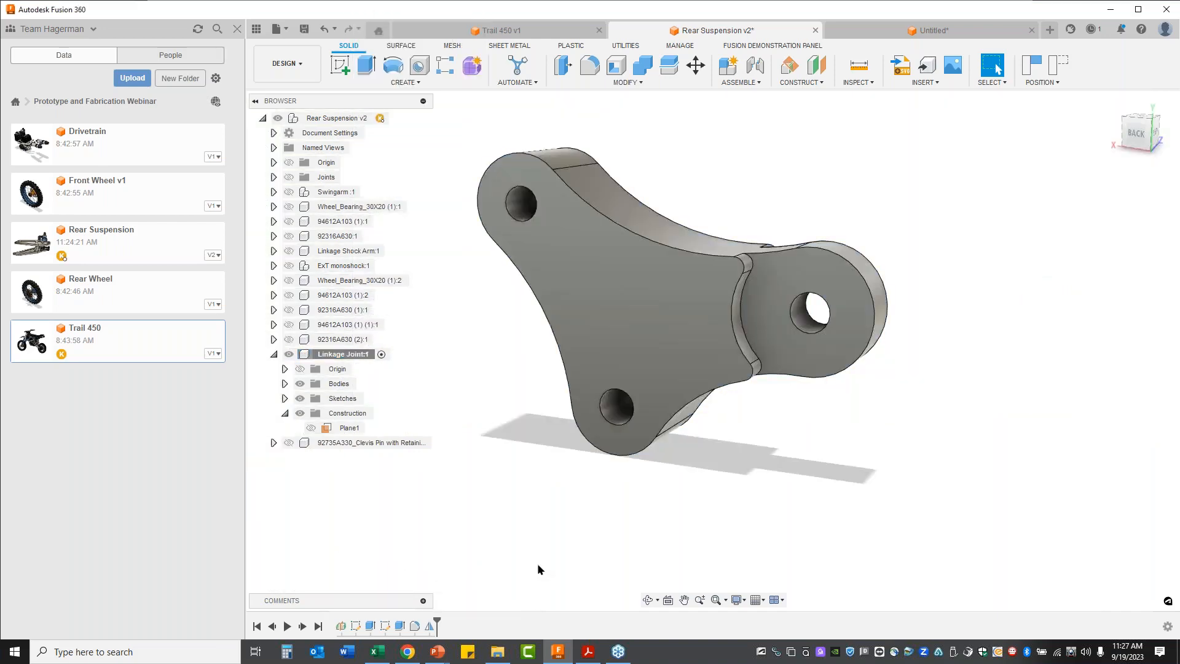
Create a sketch on the linkage joint's large three-lobed face, capturing the current component positions.
left_click(347, 73)
left_click(613, 293)
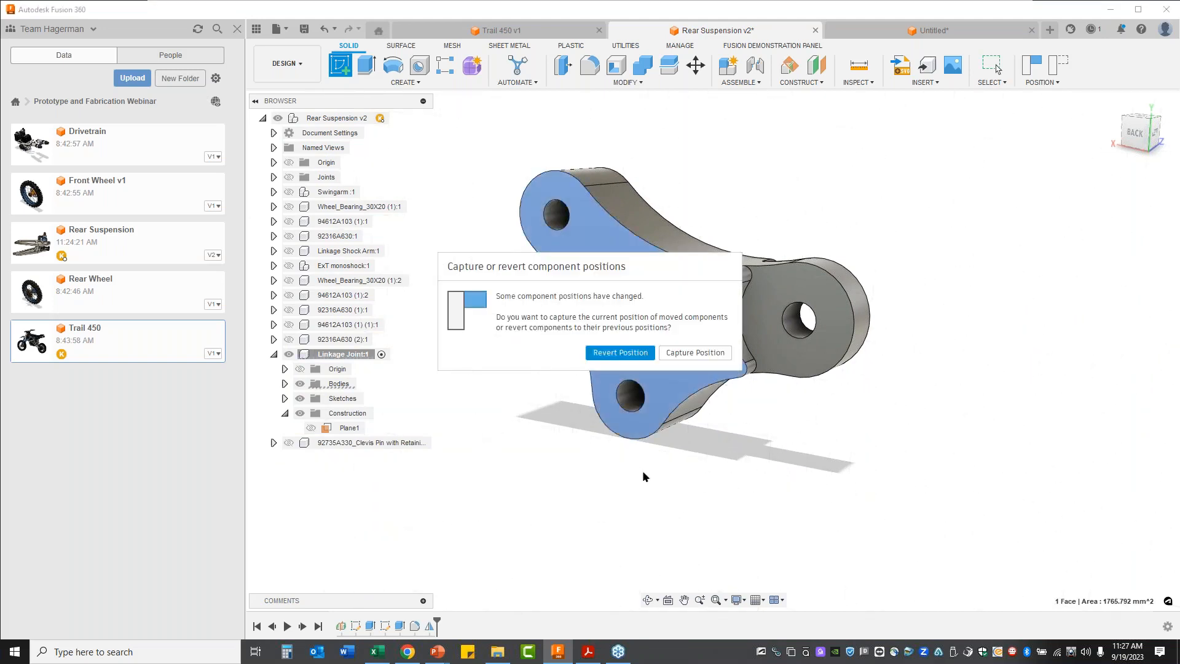
left_click(693, 351)
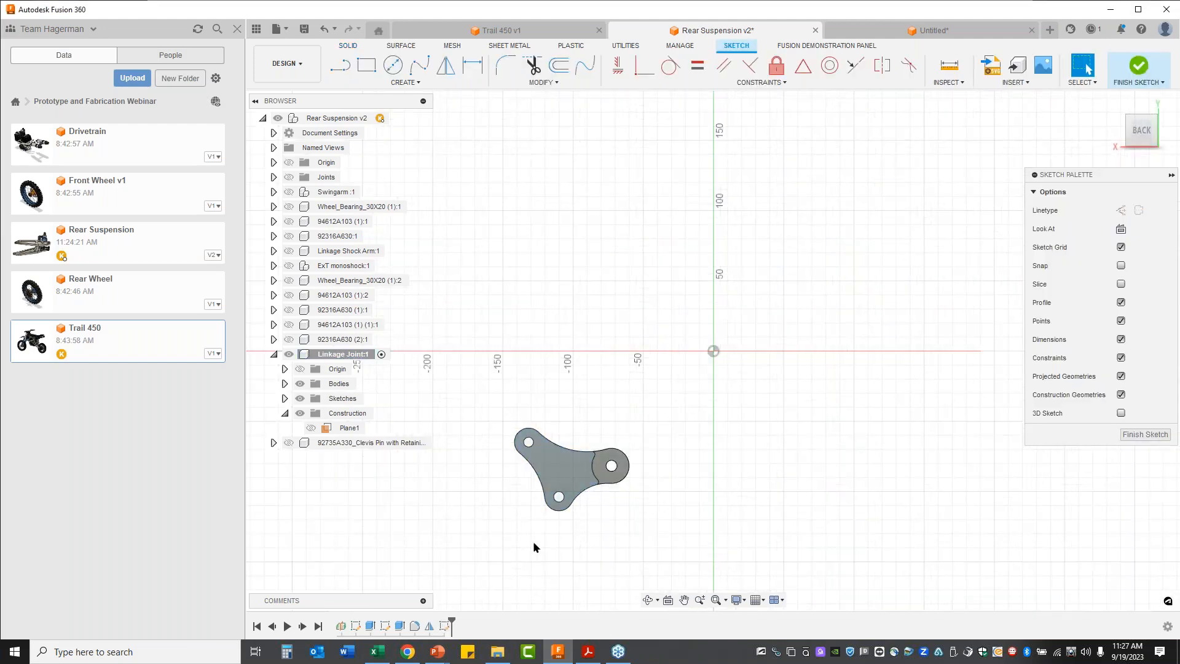
scroll(529, 537, "up", 8)
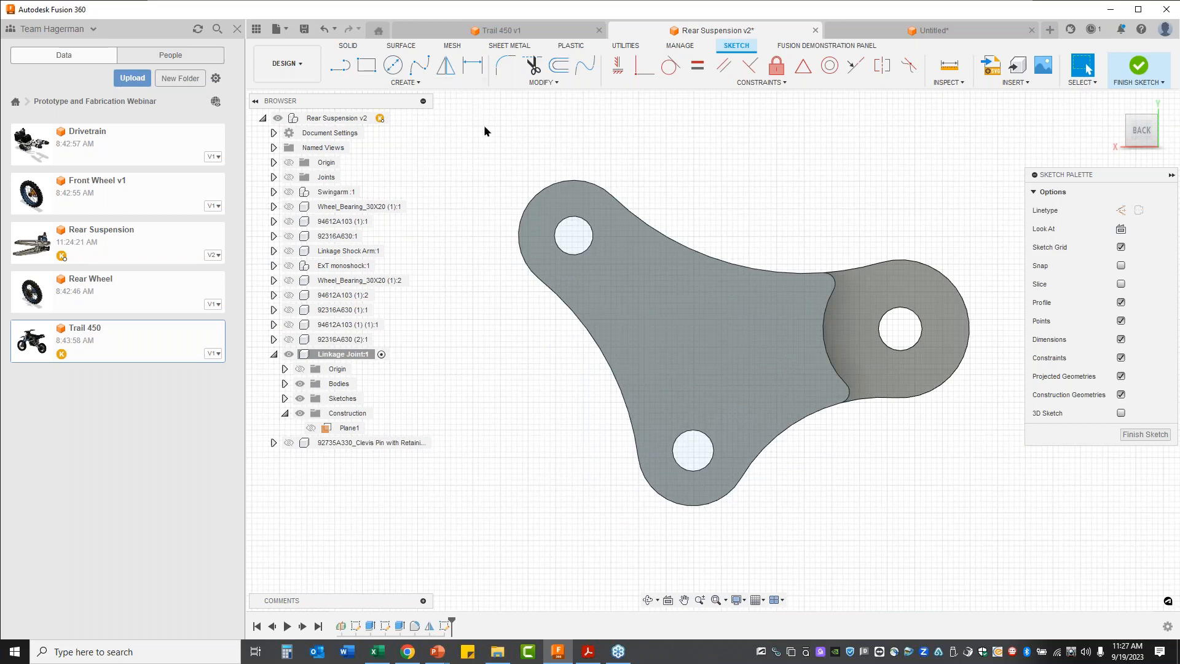
Project the large three-lobed face into the sketch with Projection Link enabled.
key("p")
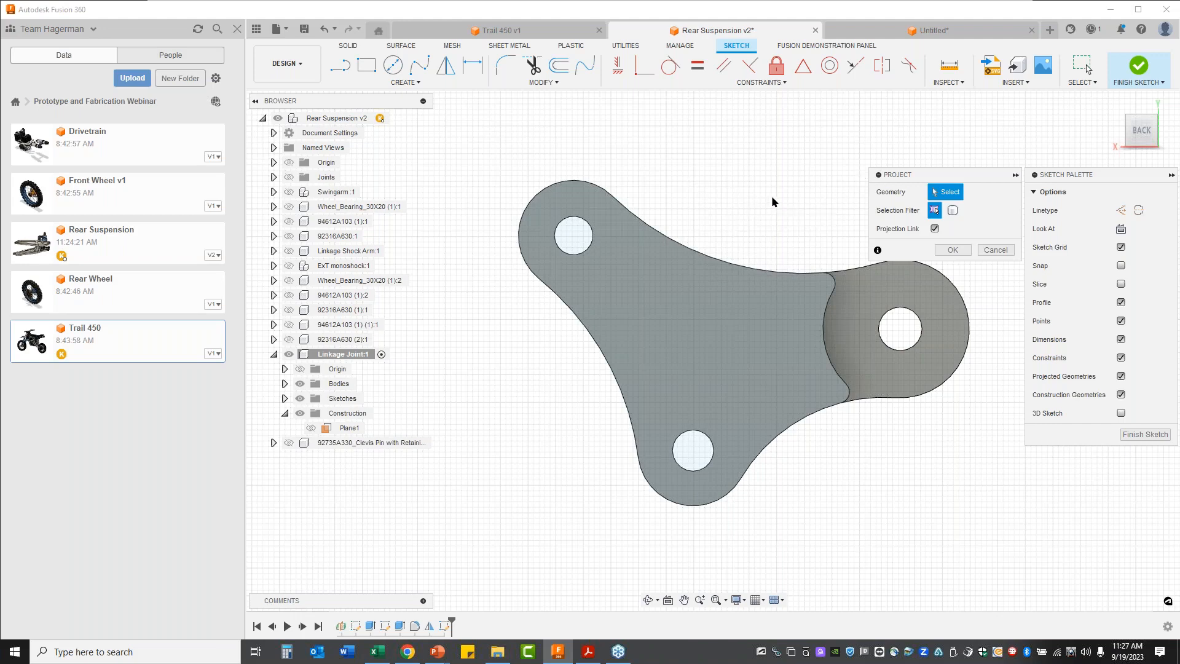
left_click(676, 309)
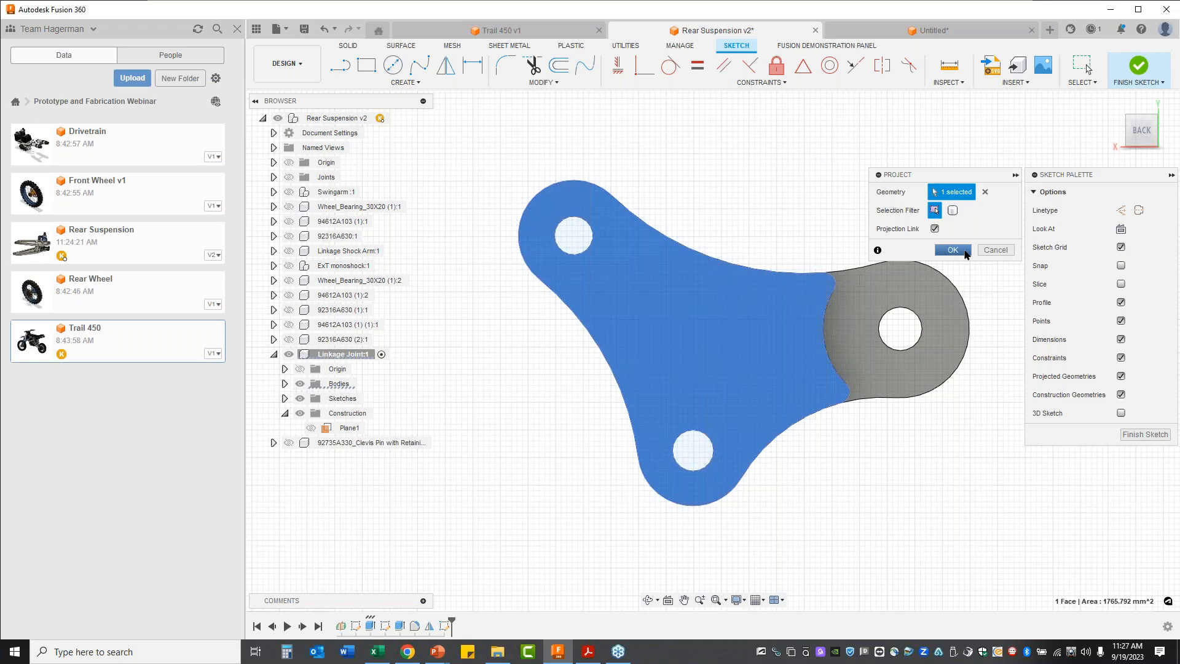
left_click(953, 250)
Offset the projected outer outline of the three-lobed face inward by 3 mm with chain selection.
left_click(393, 65)
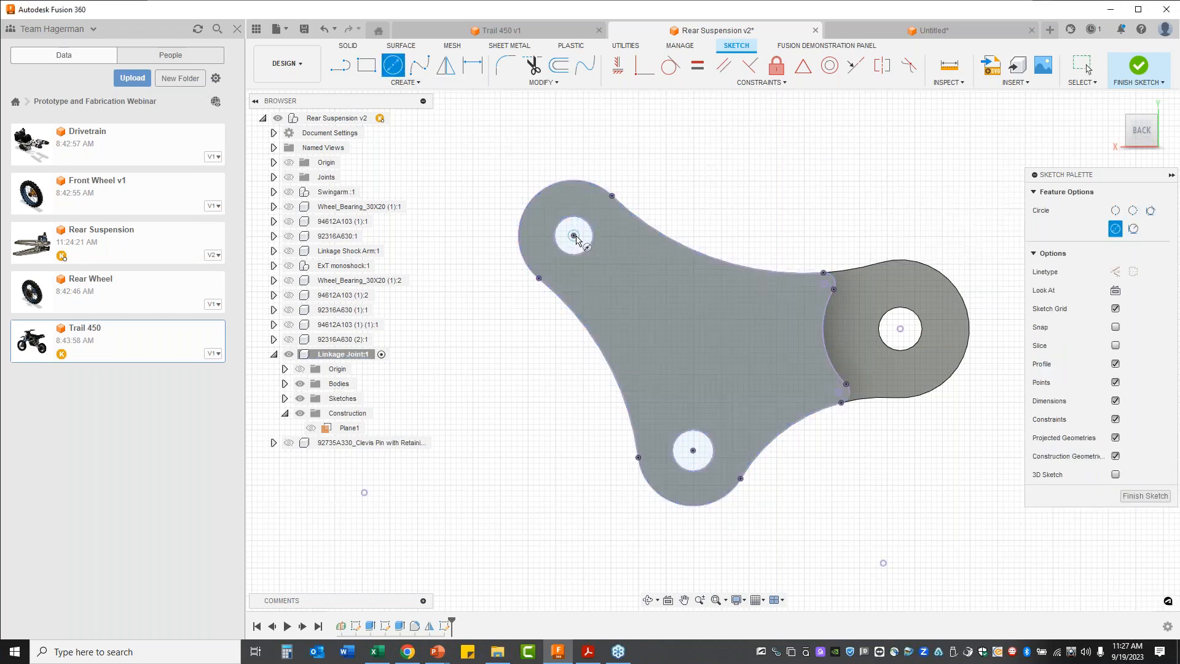
left_click(558, 65)
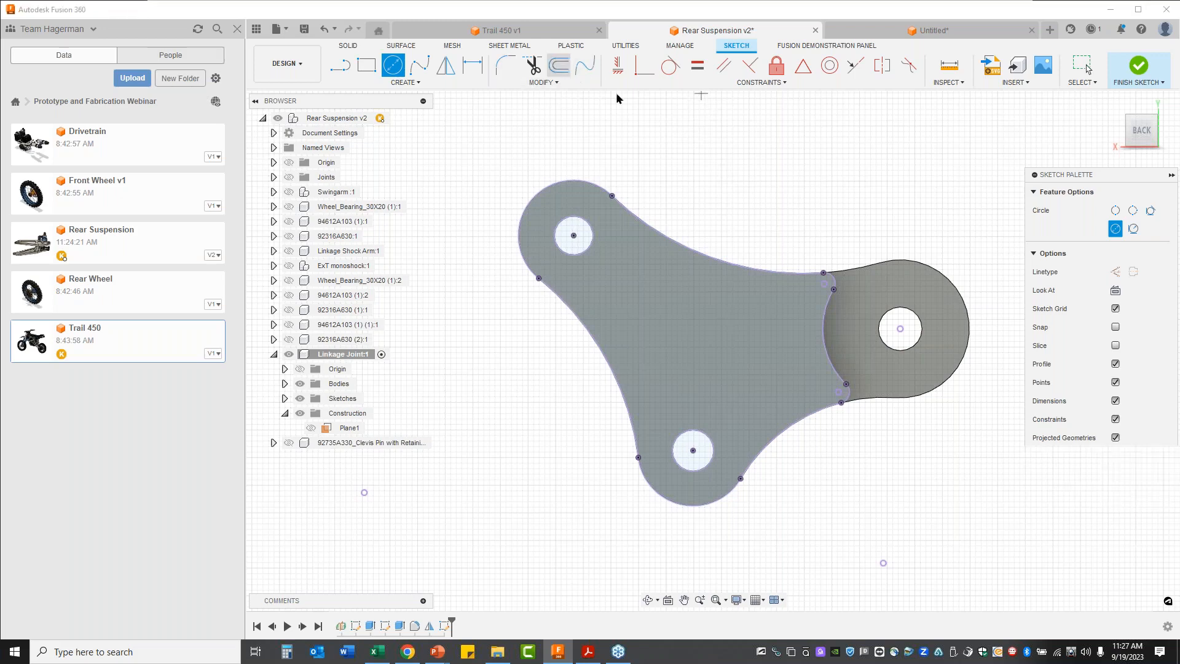
left_click(747, 272)
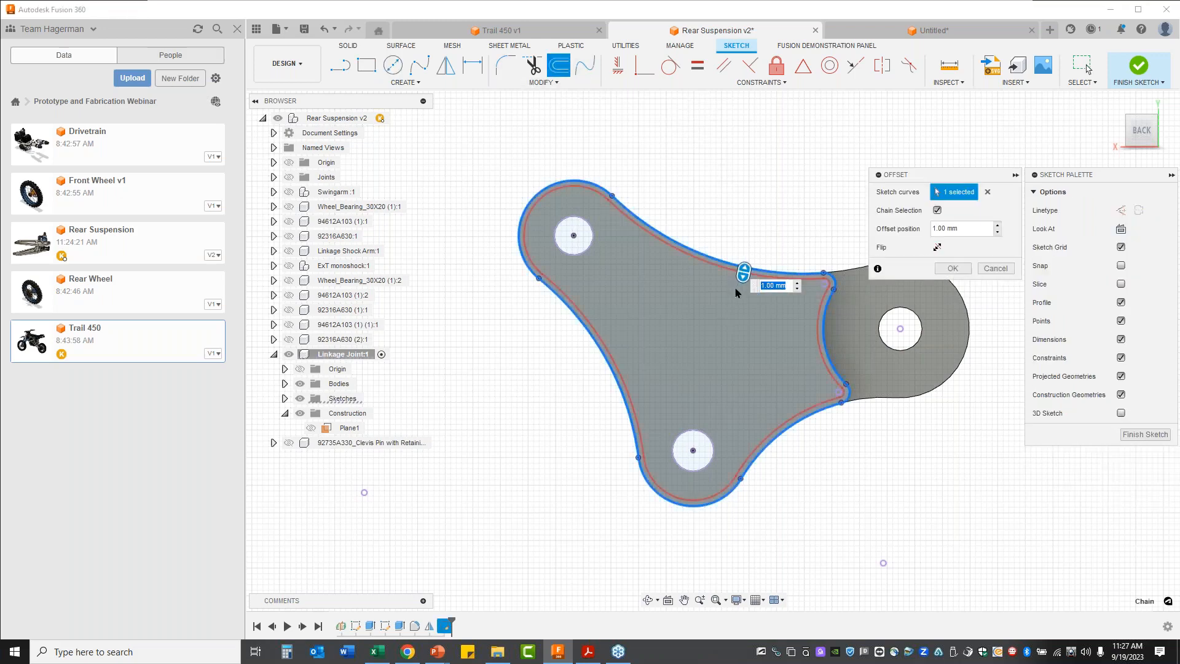
left_click_drag(741, 286, 737, 288)
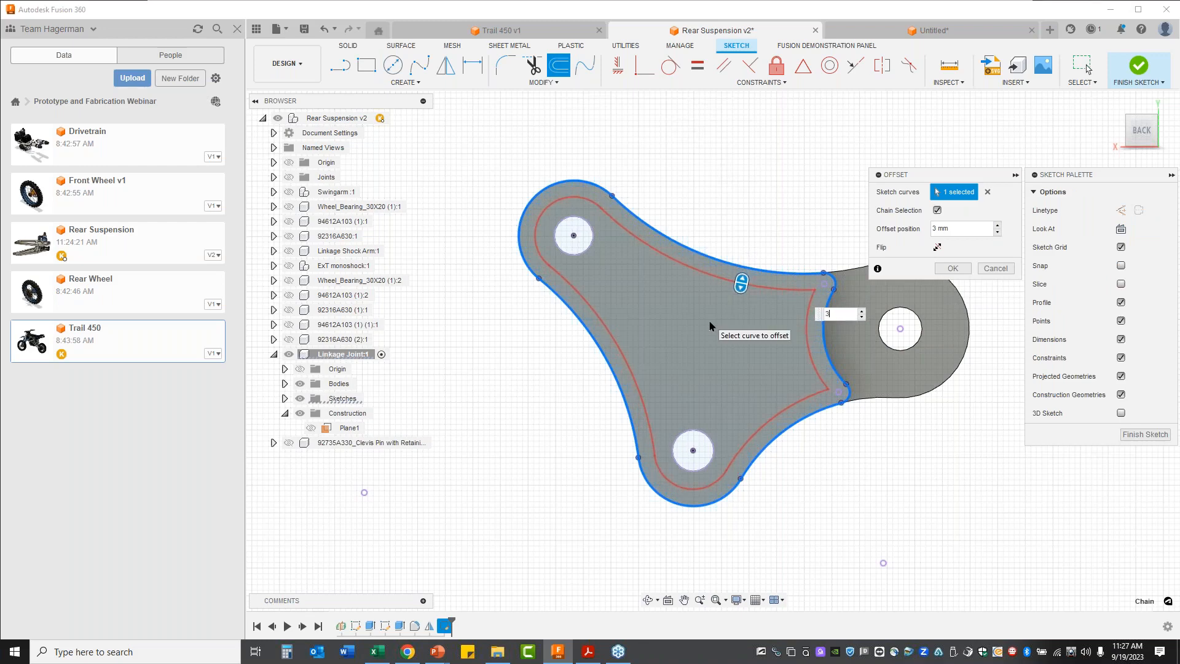
key("Return")
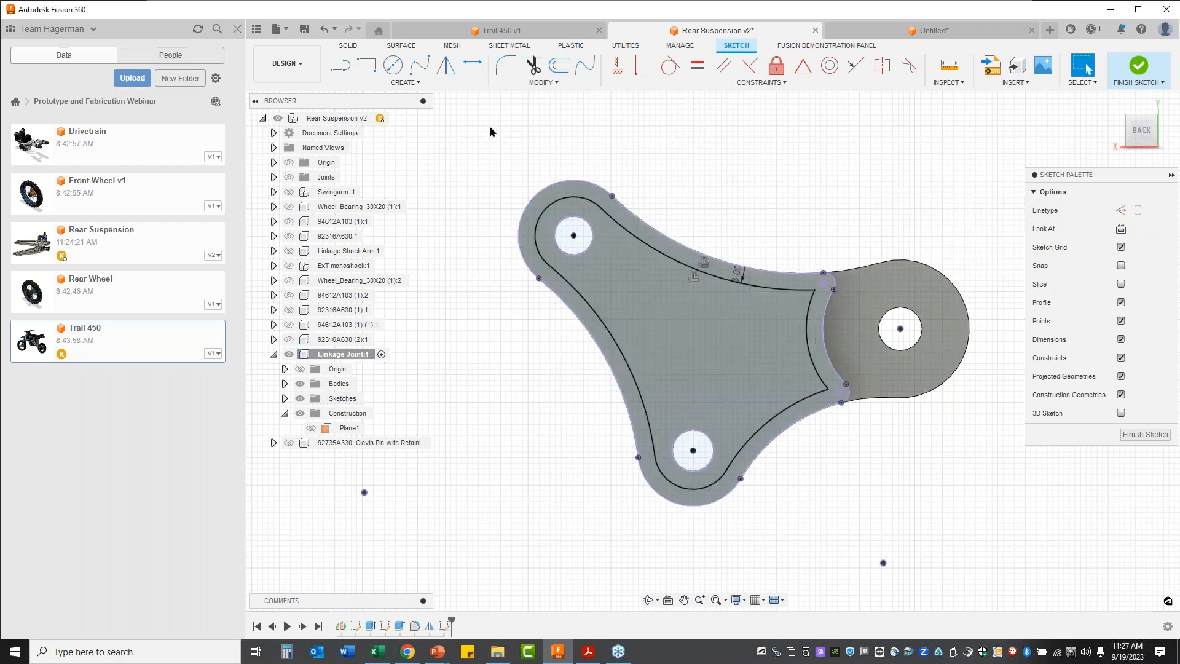
Draw circles about 14 mm in diameter concentric with the face's two holes, reaching the offset outline, and finish the sketch.
left_click(394, 65)
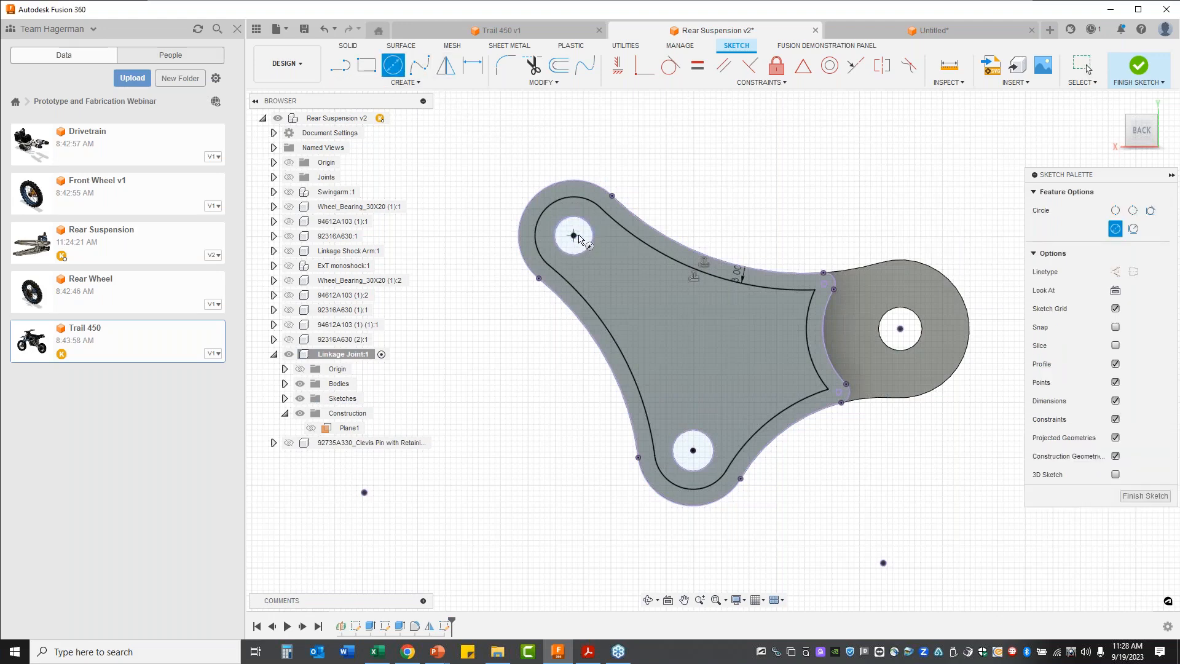
left_click(574, 235)
left_click(609, 249)
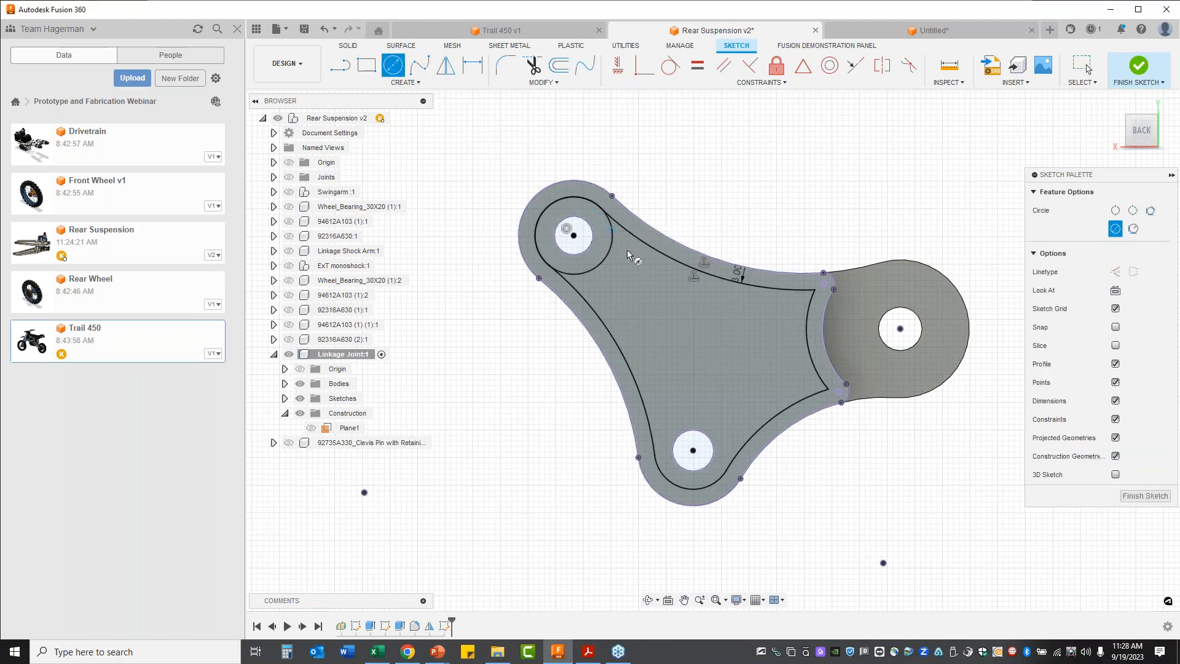
left_click(693, 450)
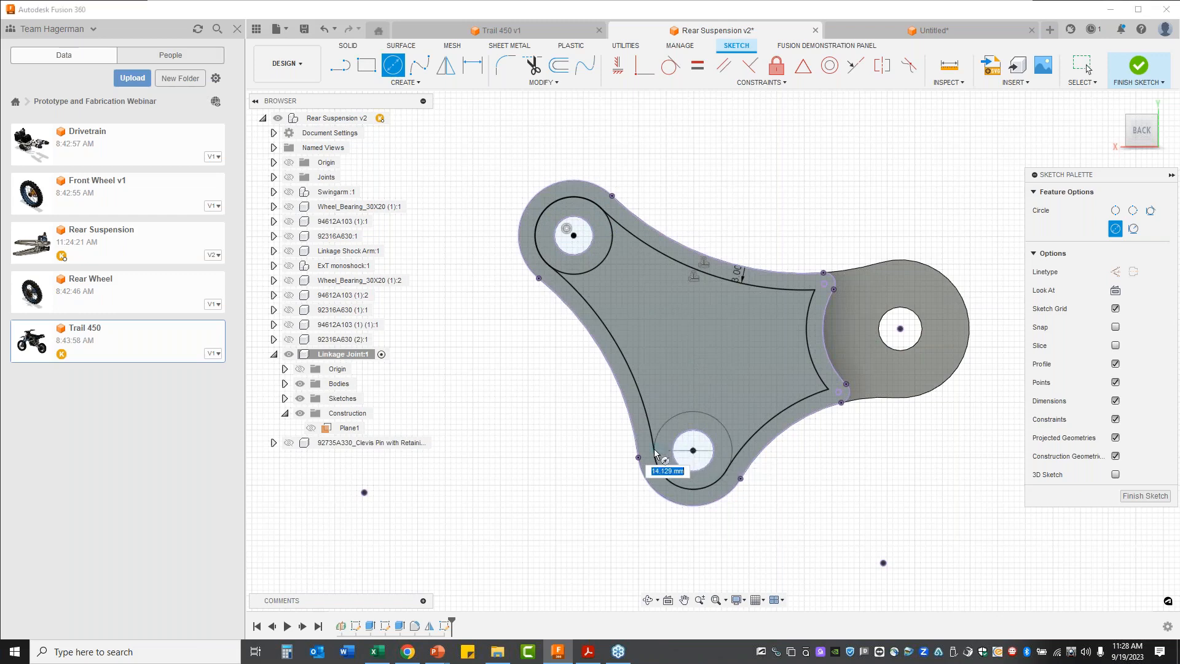
left_click(657, 465)
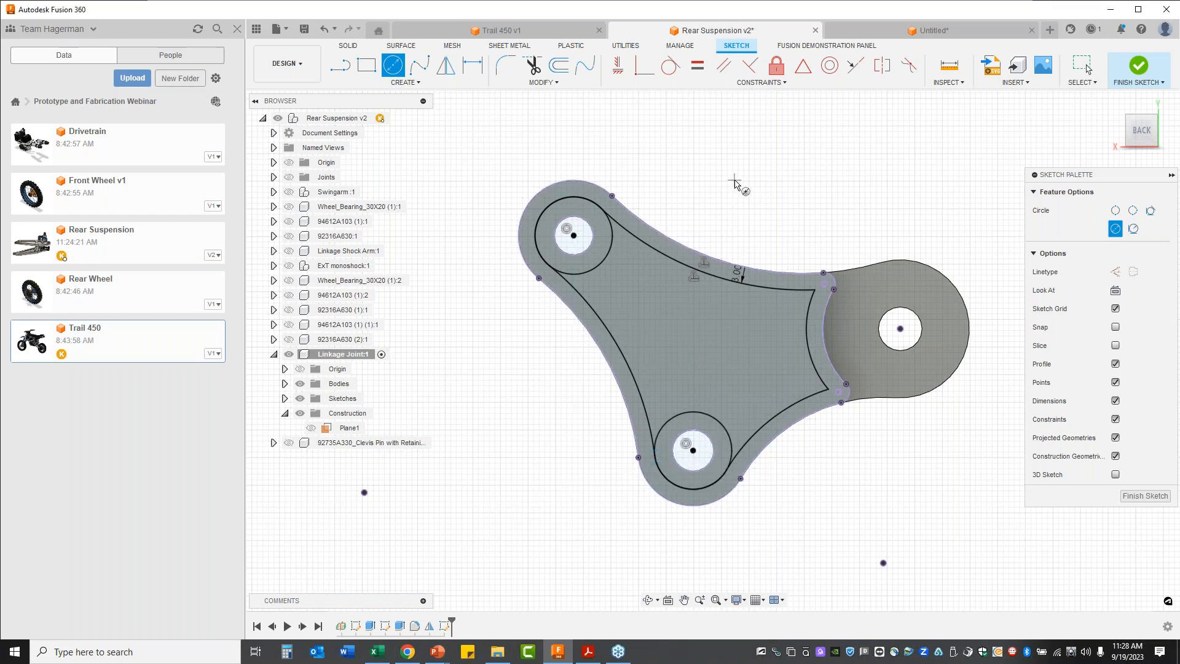
right_click(736, 181)
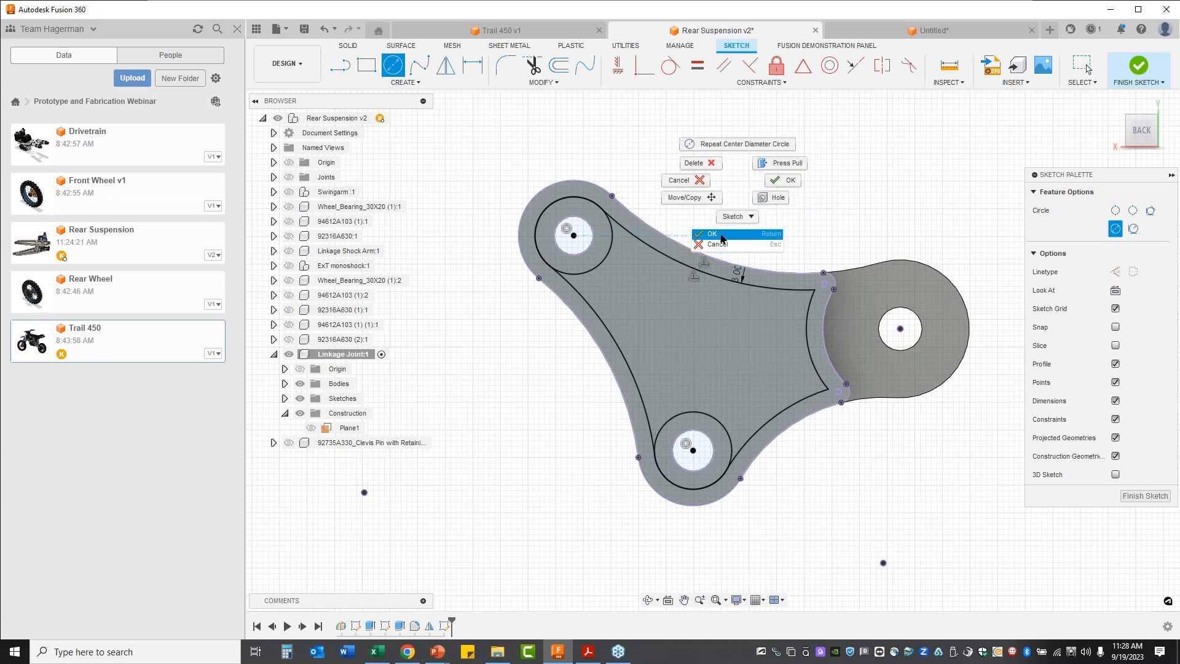
left_click(722, 239)
left_click(1155, 440)
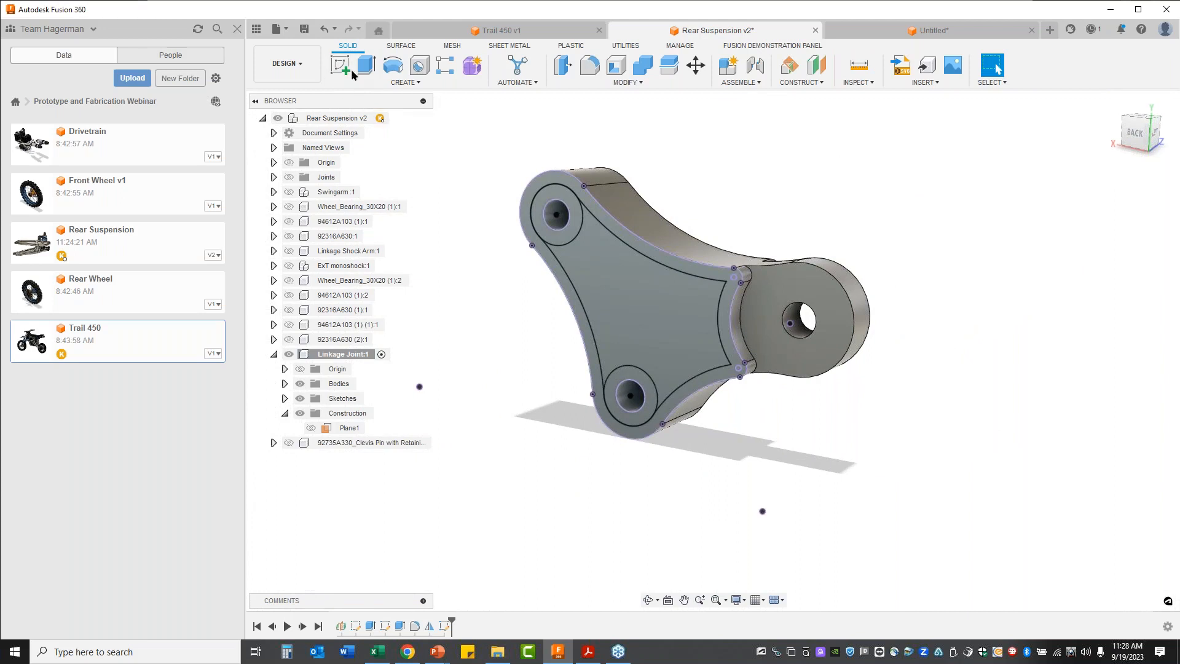
Extrude the central profile between the offset outline and the two circles as a cut with a distance of -7 mm.
left_click(366, 65)
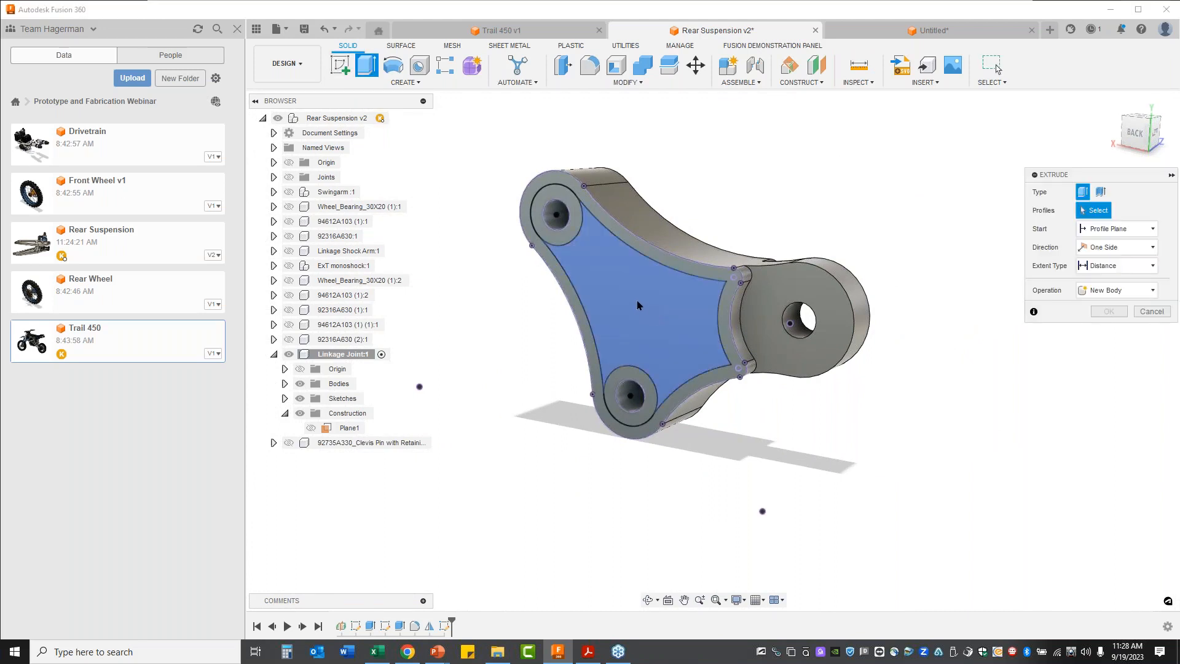
left_click(638, 305)
left_click_drag(625, 311, 642, 309)
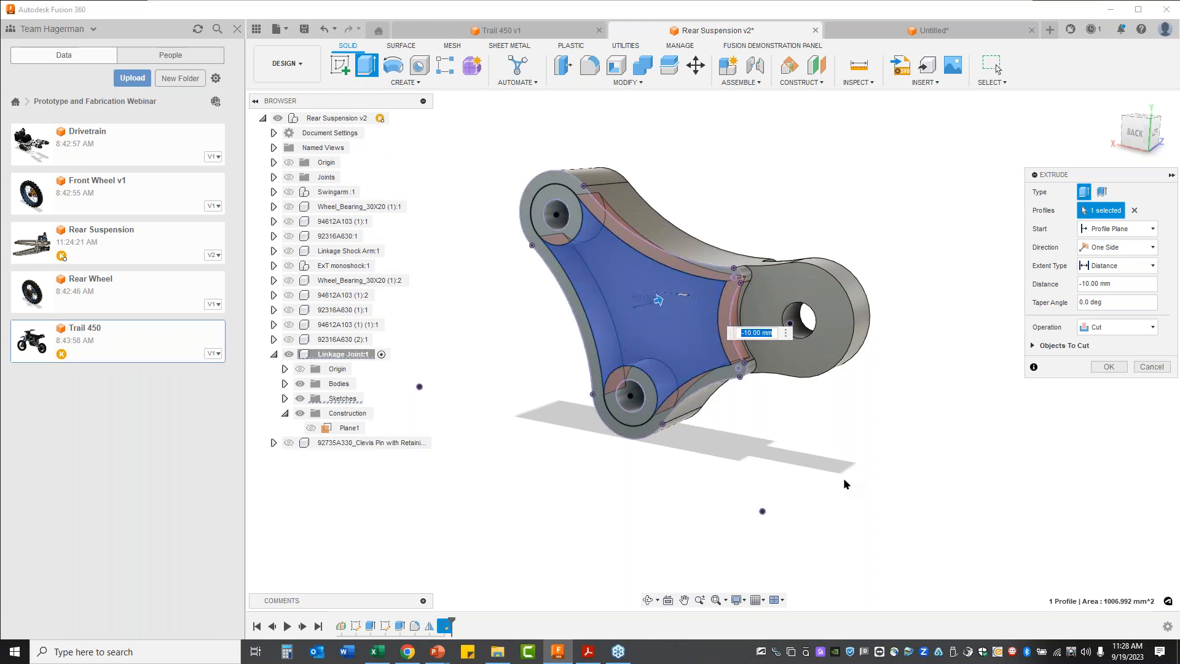
type("-7")
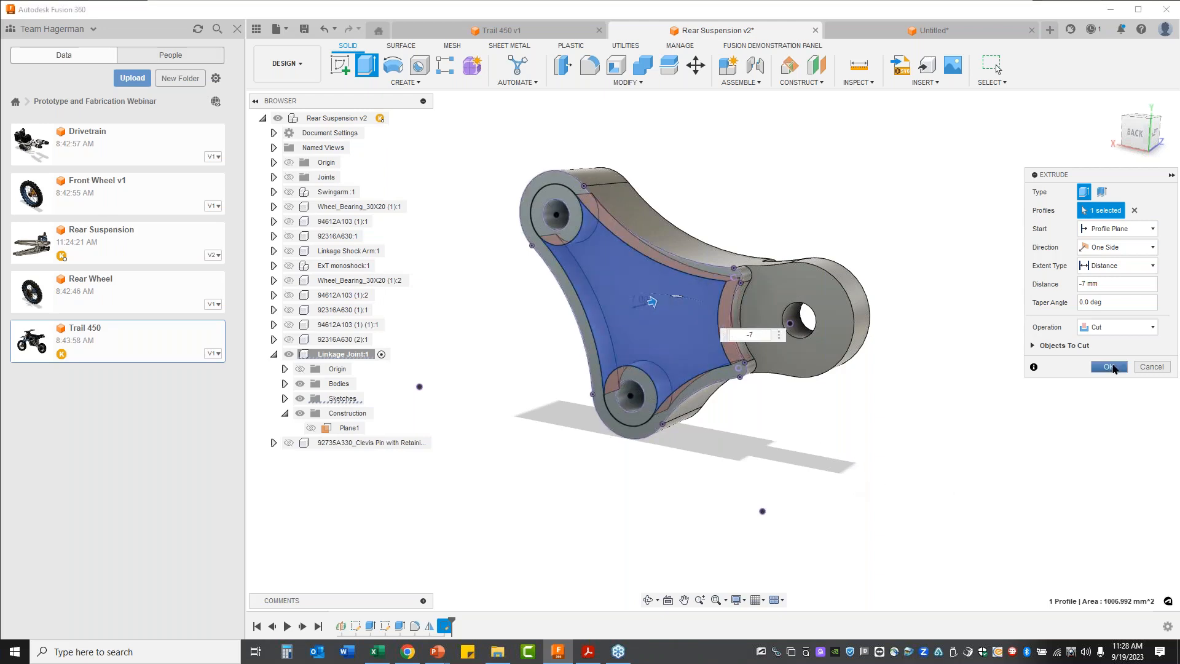
left_click(1109, 367)
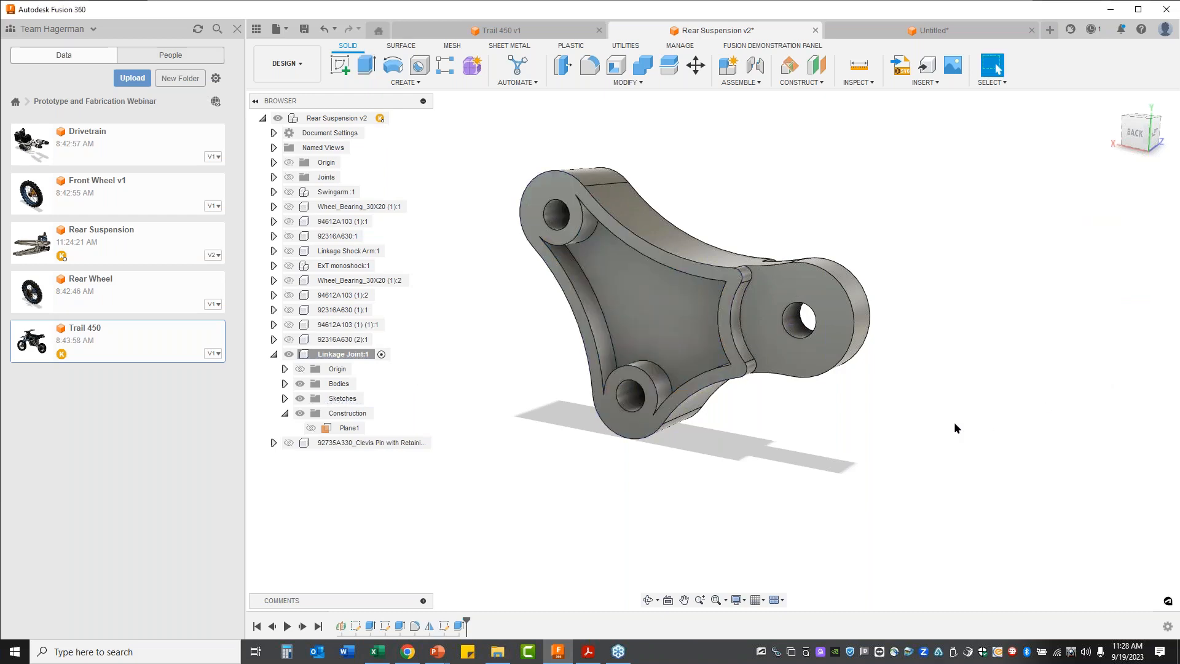
Set the selection priority to edges for picking the pocket's corners.
middle_click_drag(955, 424, 1053, 227, "shift")
scroll(1054, 230, "up", 3)
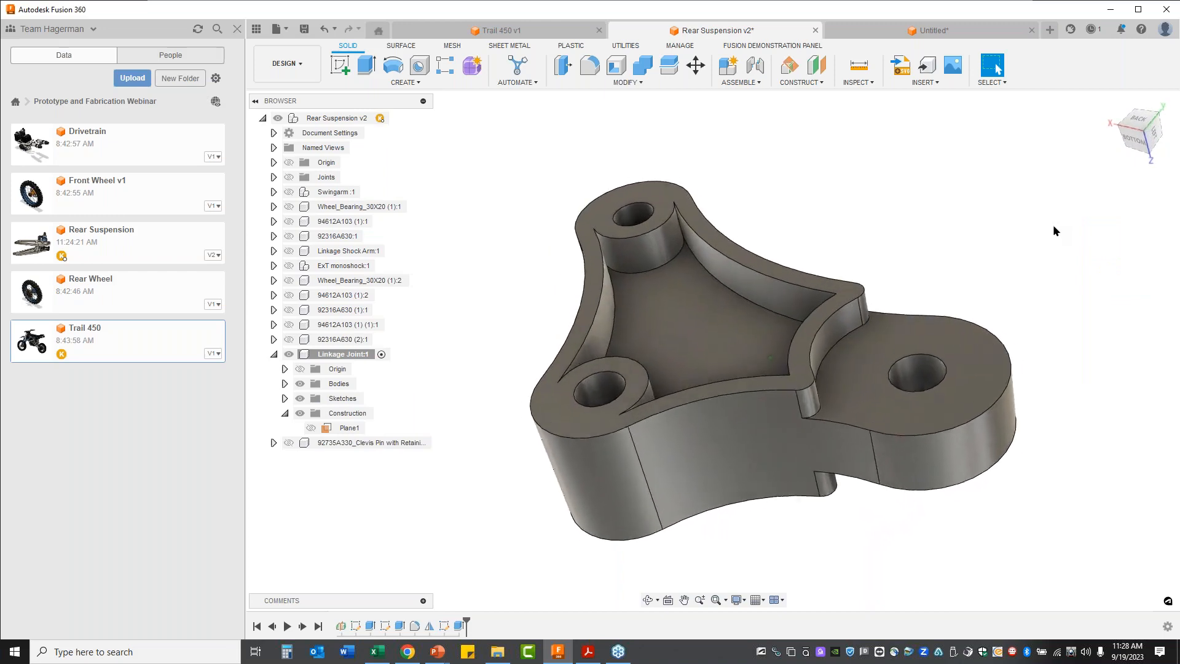
scroll(590, 229, "up", 2)
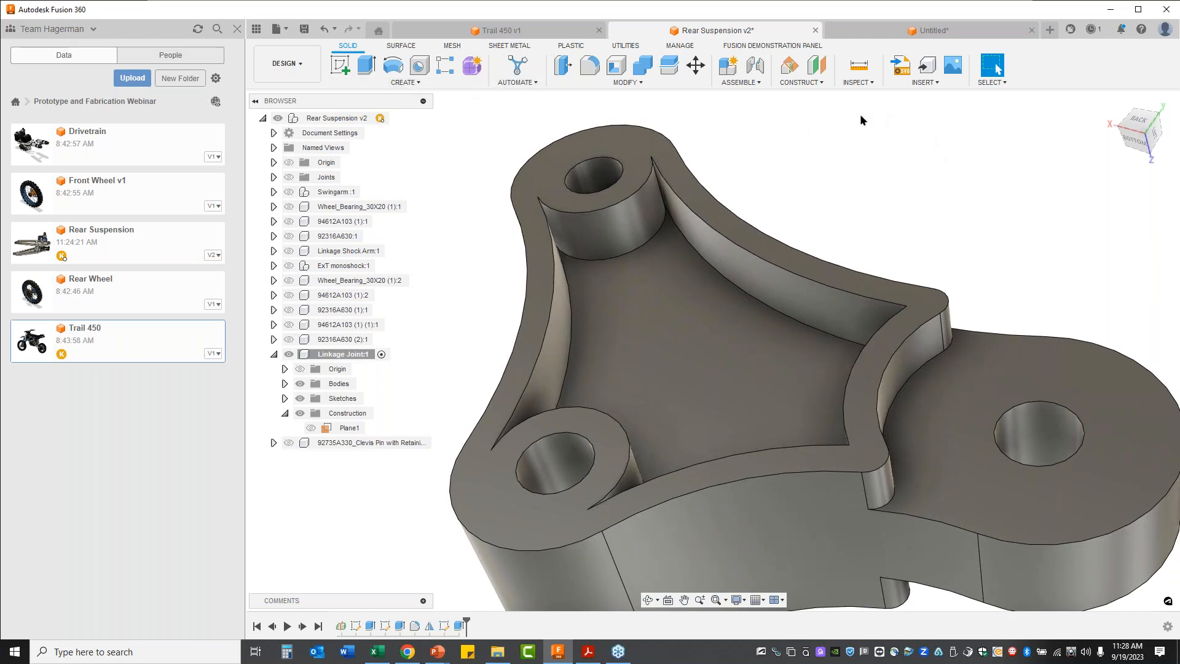
left_click(990, 83)
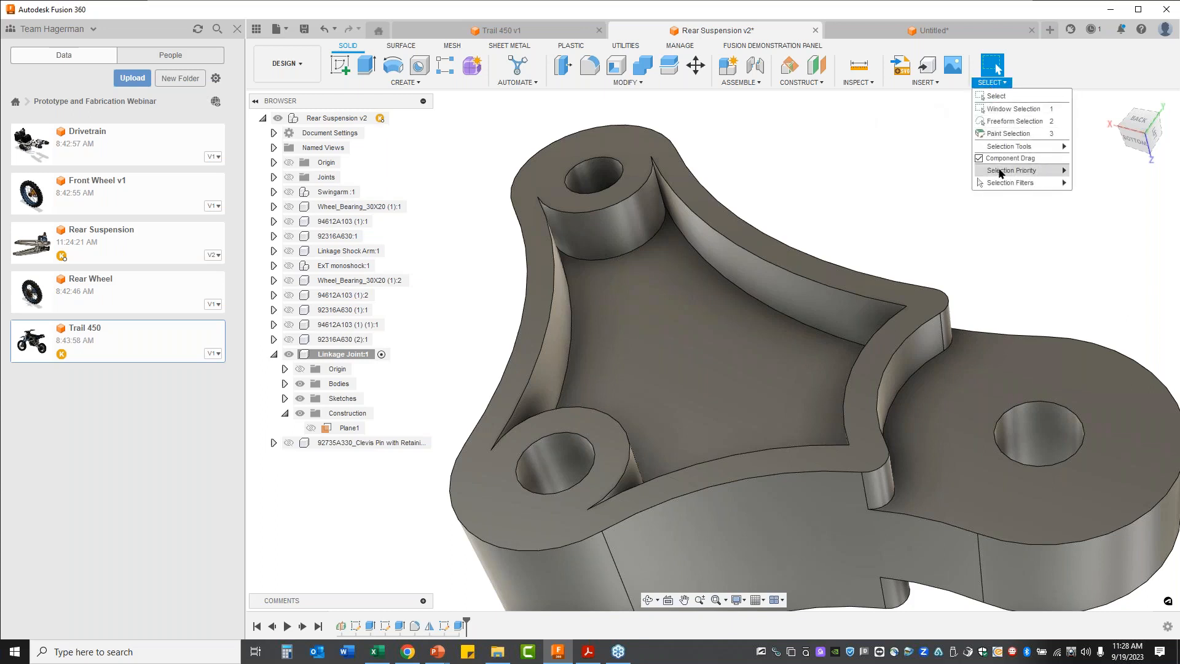
mouse_move(1011, 170)
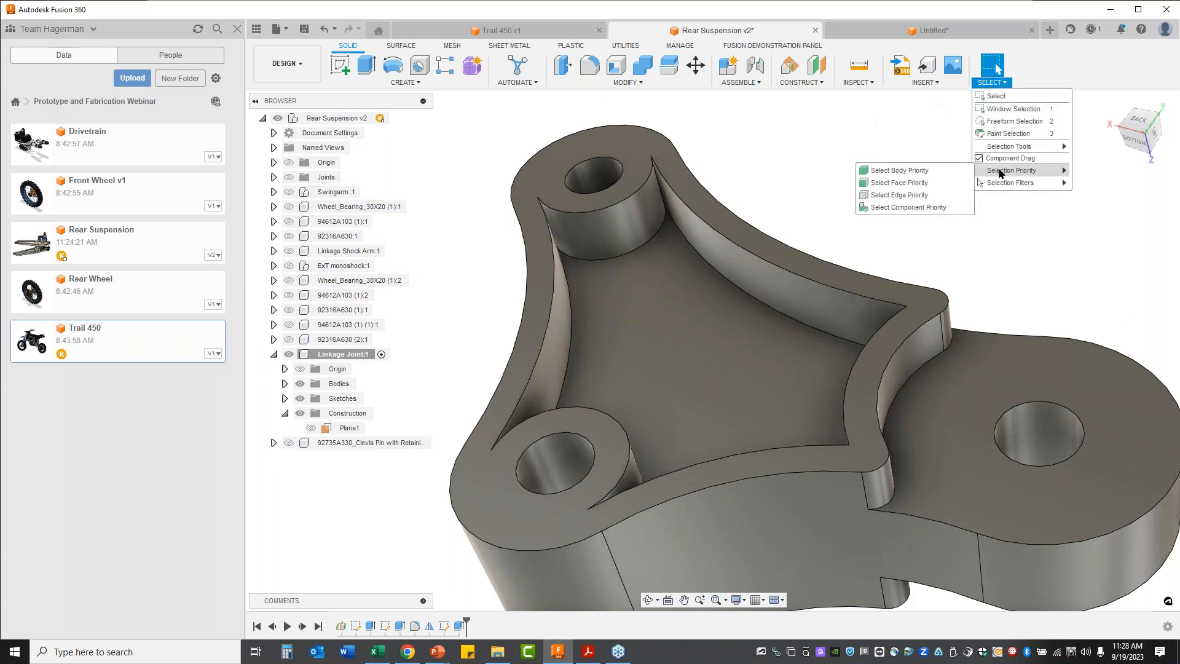
left_click(894, 197)
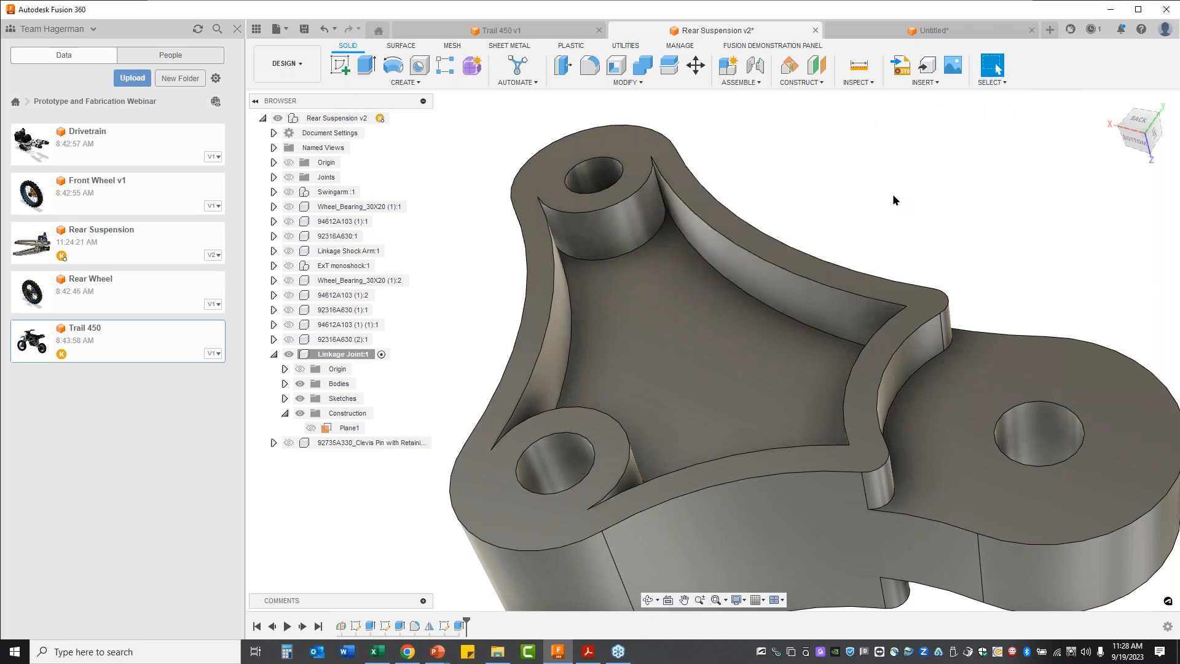
Fillet the six vertical inner corner edges of the pocket with a constant radius of 0.125 in.
left_click(588, 65)
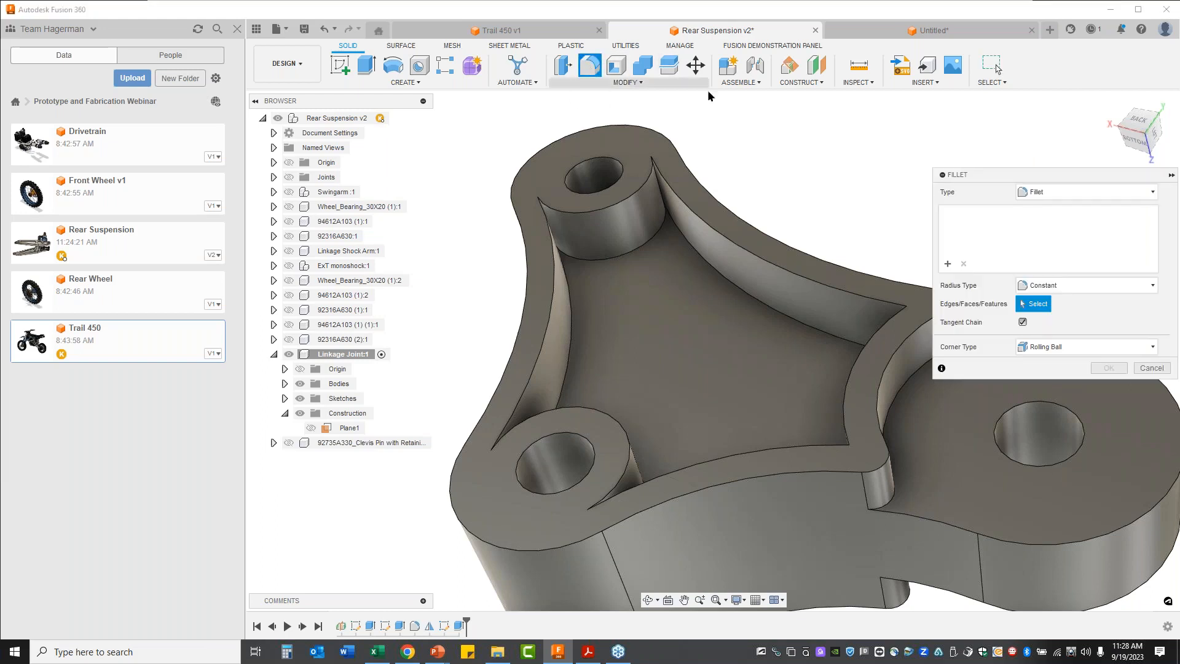
left_click(661, 190)
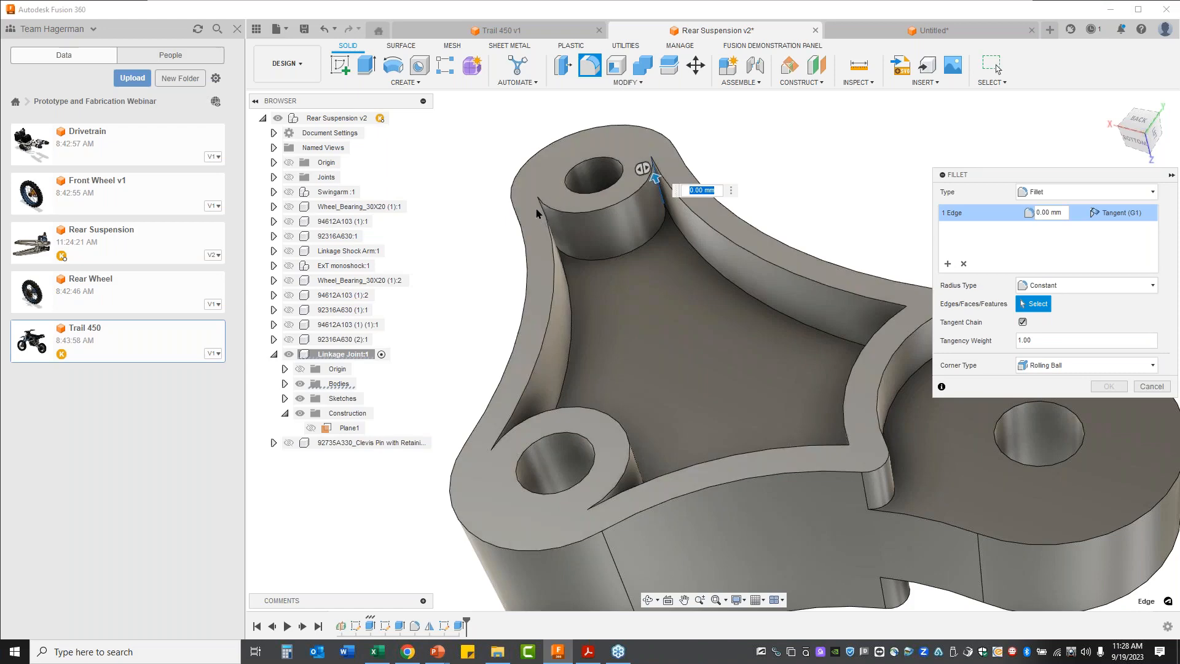
mouse_move(536, 218)
middle_mouse_down("shift")
mouse_move(518, 208)
mouse_move(620, 204)
middle_mouse_up("shift")
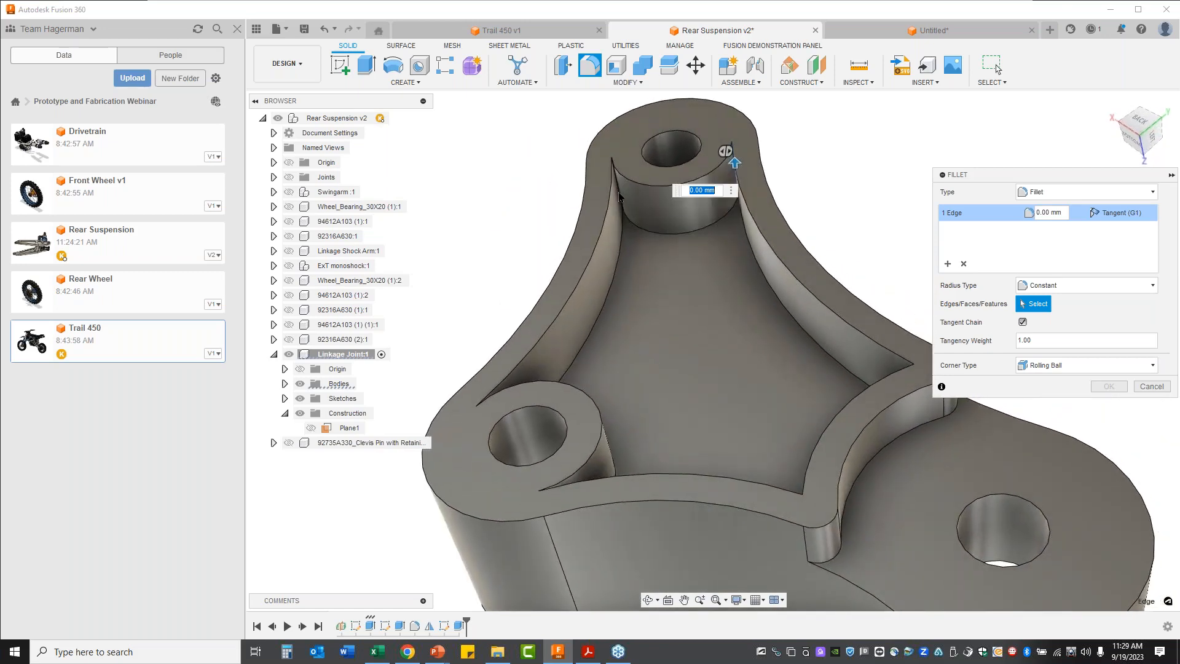
left_click(620, 204)
middle_click_drag(684, 277, 794, 248, "shift")
left_click(759, 257)
left_click(789, 269)
left_click(582, 275)
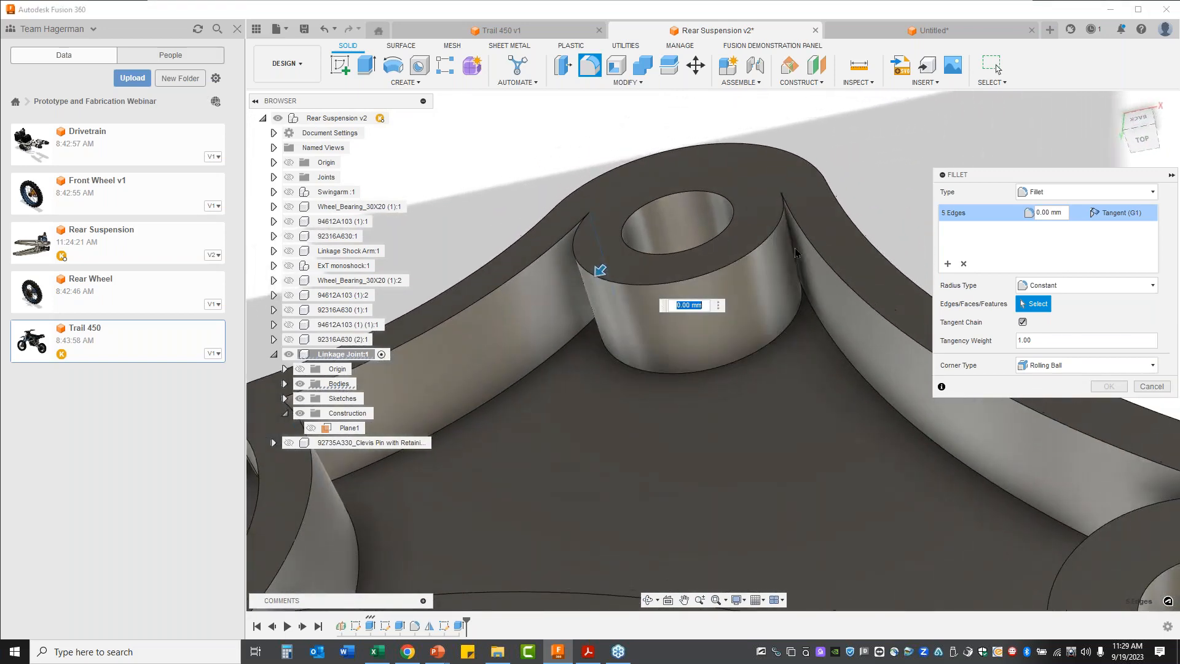
left_click(794, 248)
scroll(806, 387, "down", 3)
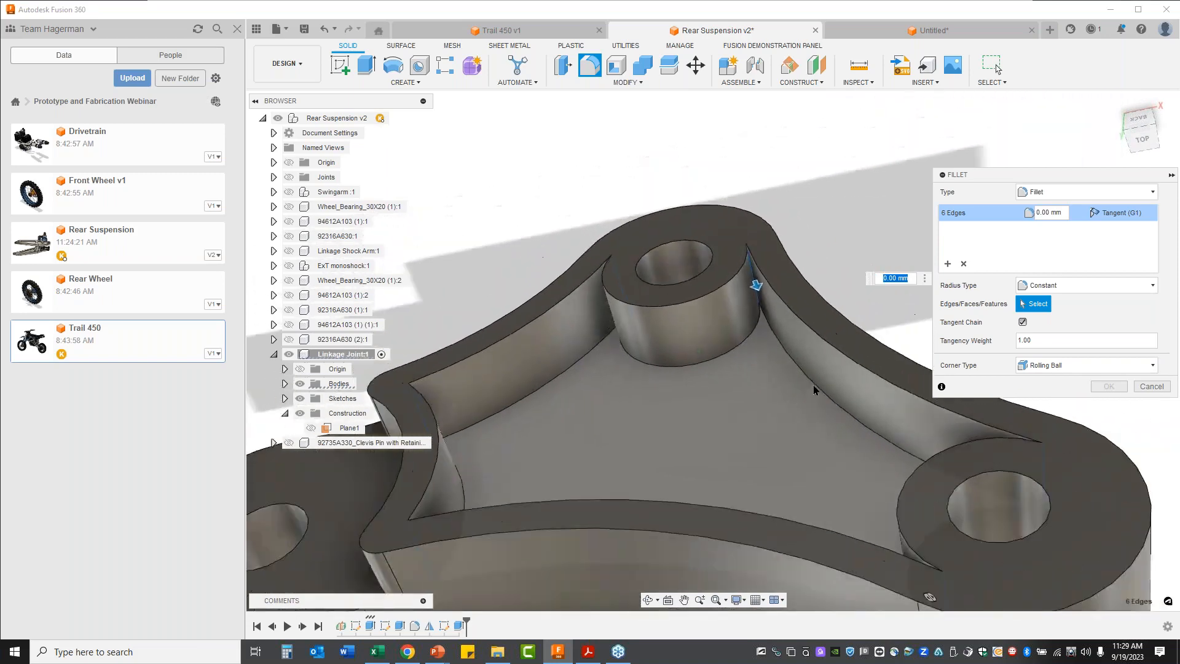
scroll(813, 384, "down", 2)
left_click(1030, 212)
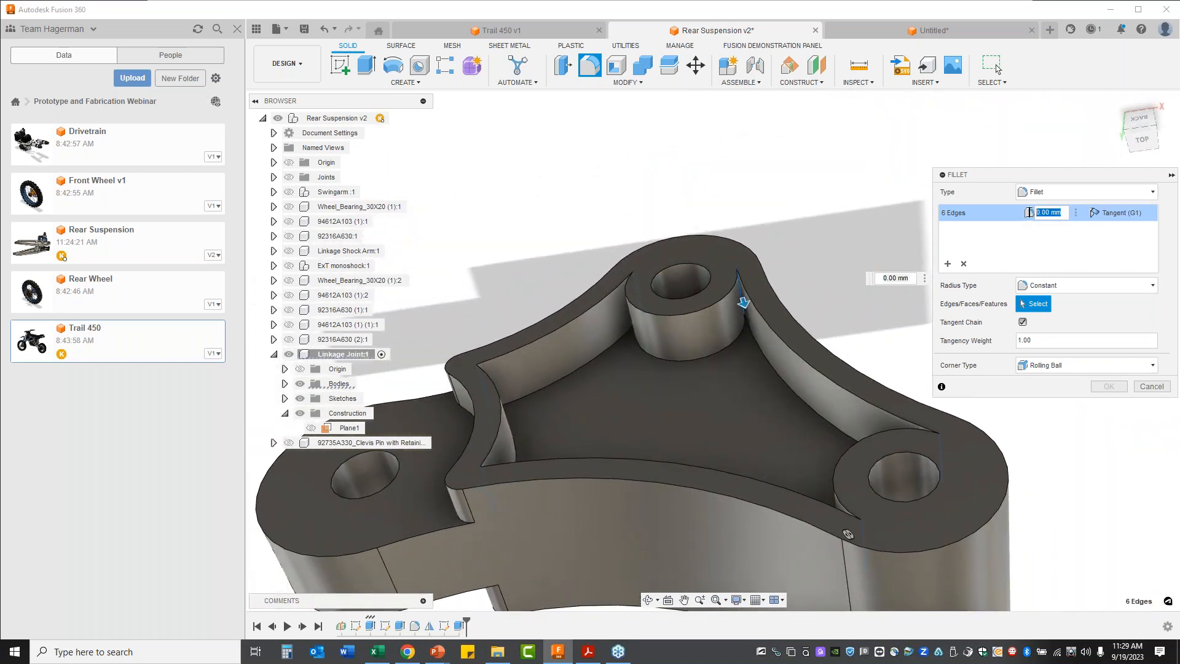
key("BackSpace")
key("BackSpace")
key("BackSpace")
key("BackSpace")
key("BackSpace")
key("BackSpace")
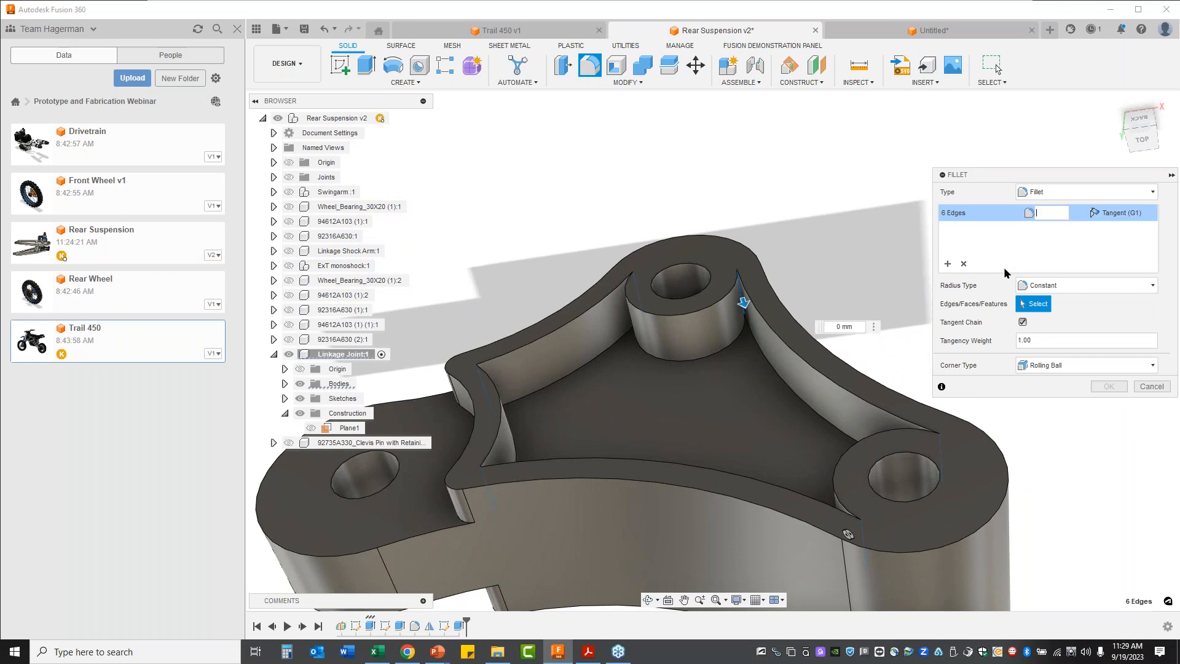
type(".125 in")
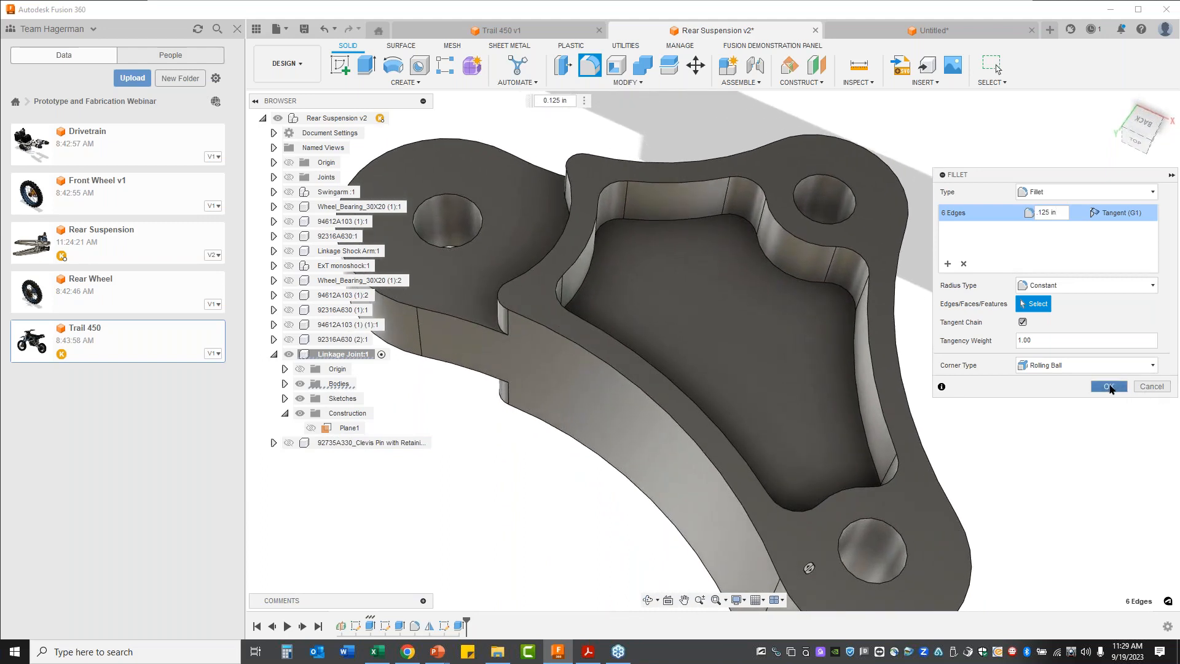
left_click(1109, 387)
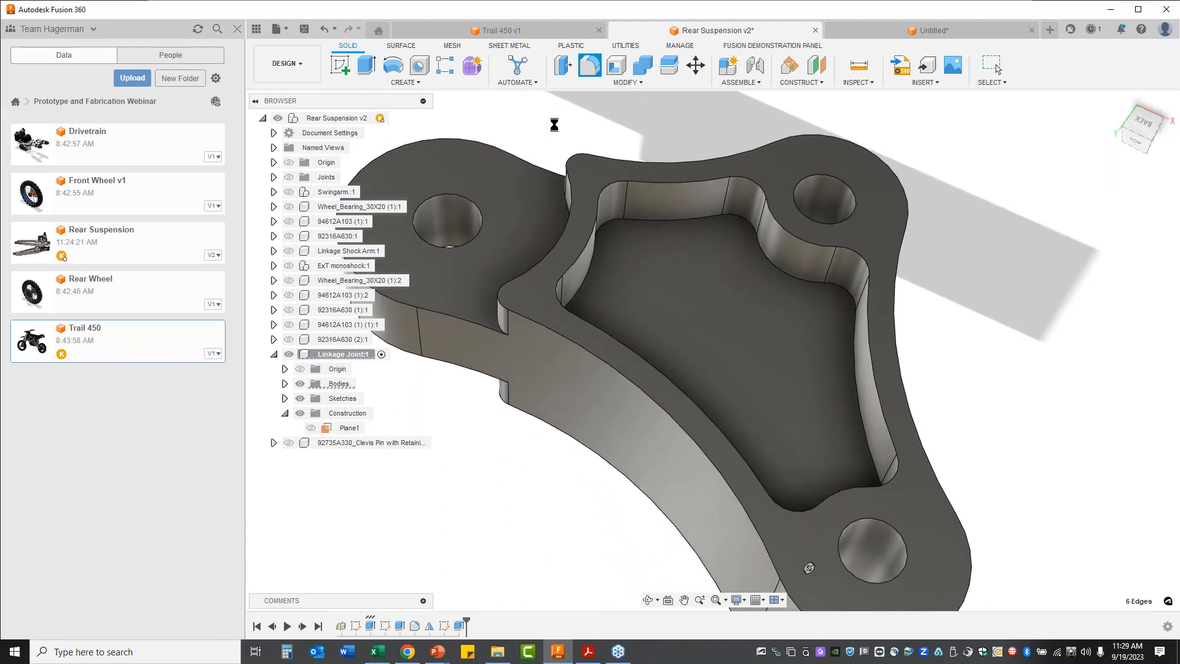
Fillet the tangent edge chain around the pocket floor with a 1 mm radius.
left_click(590, 66)
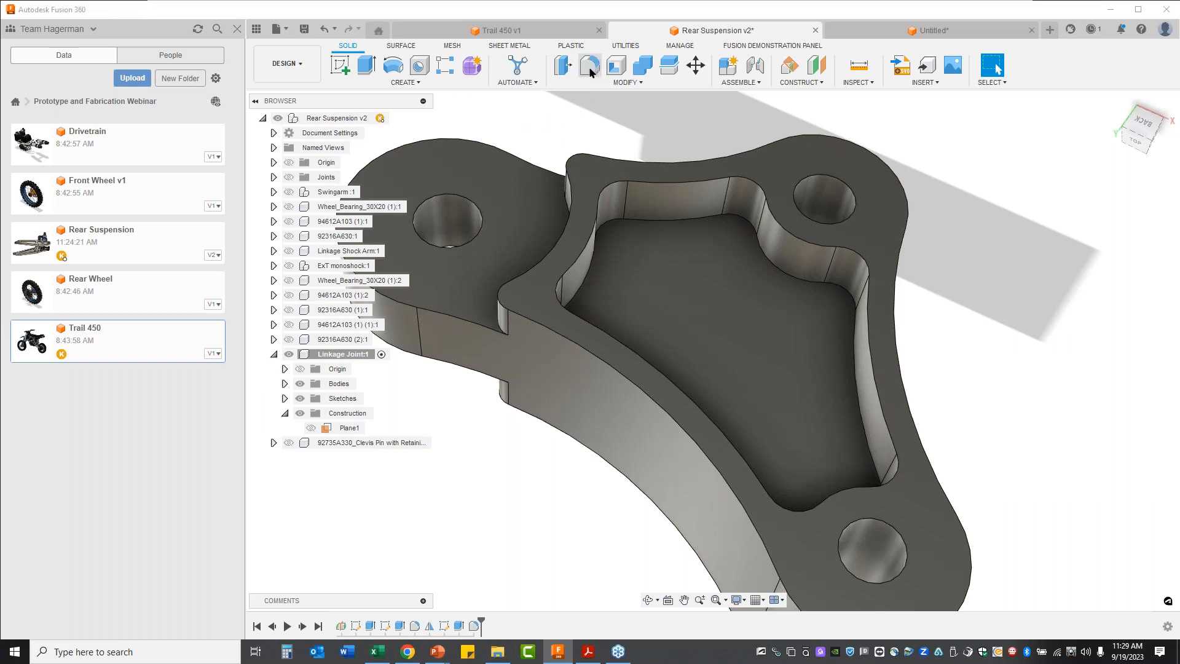
left_click(664, 222)
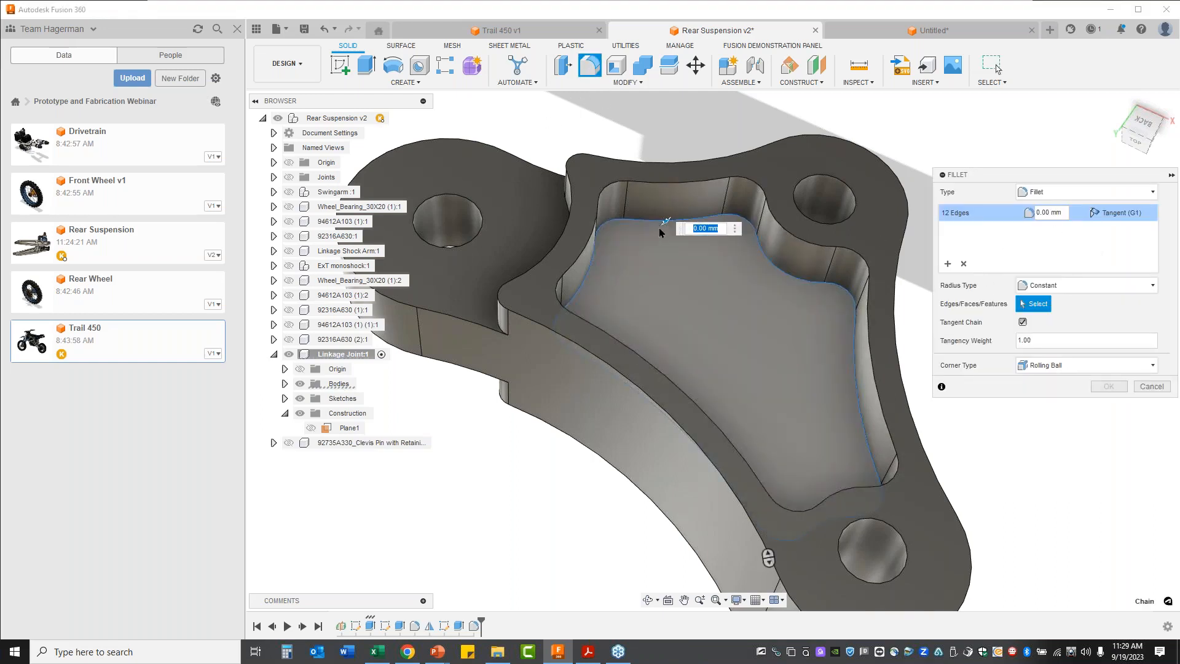
type("2")
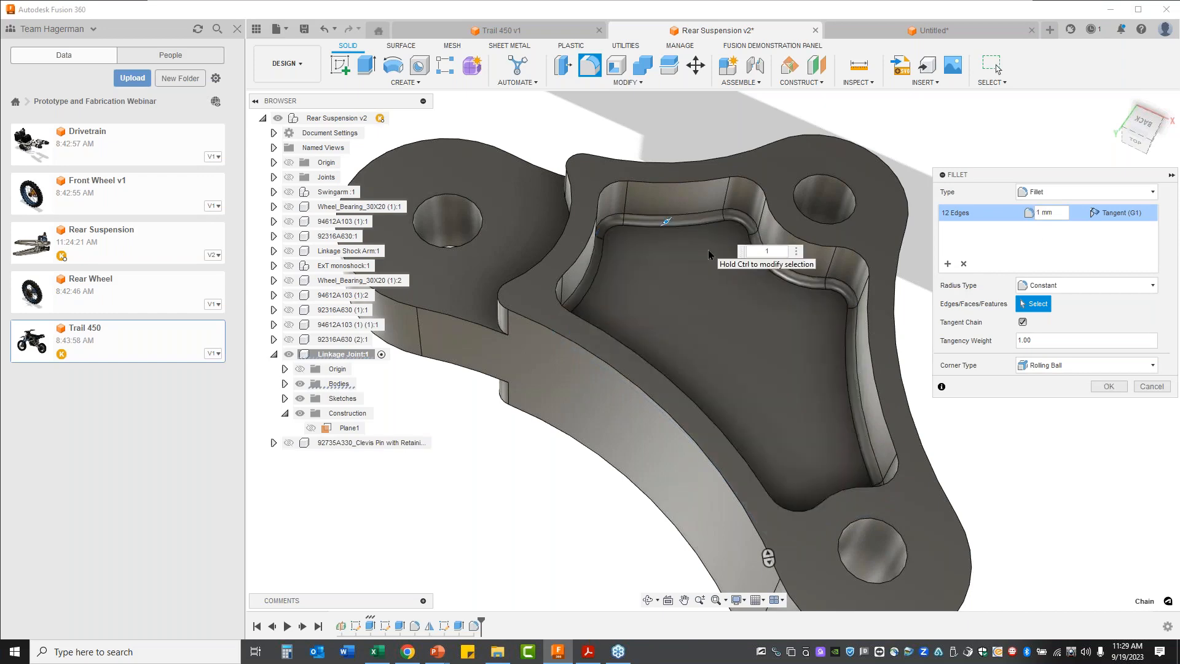
key("Return")
middle_click_drag(708, 249, 596, 90, "shift")
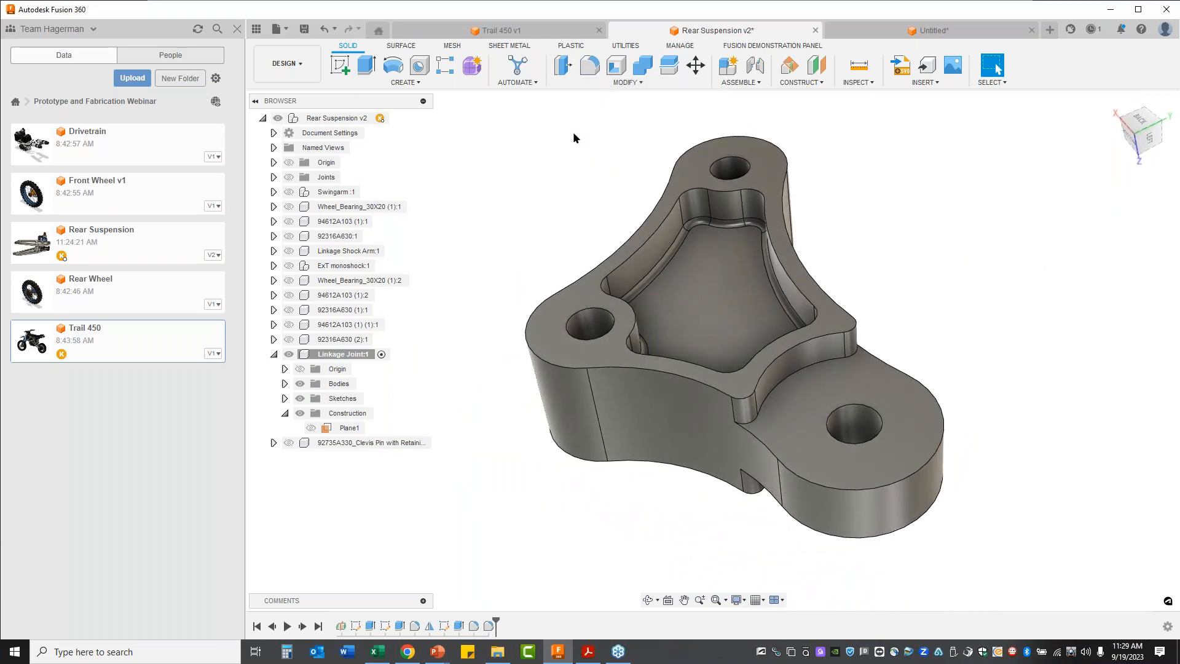
middle_click_drag(572, 138, 492, 369, "shift")
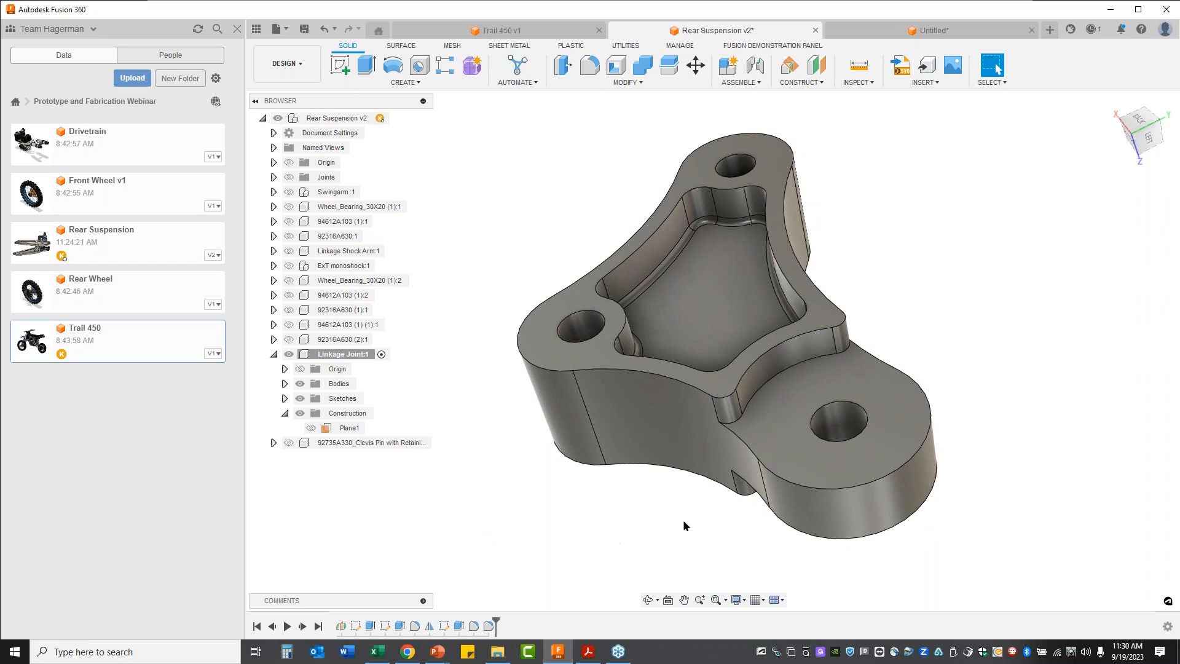
middle_click_drag(684, 526, 539, 563, "shift")
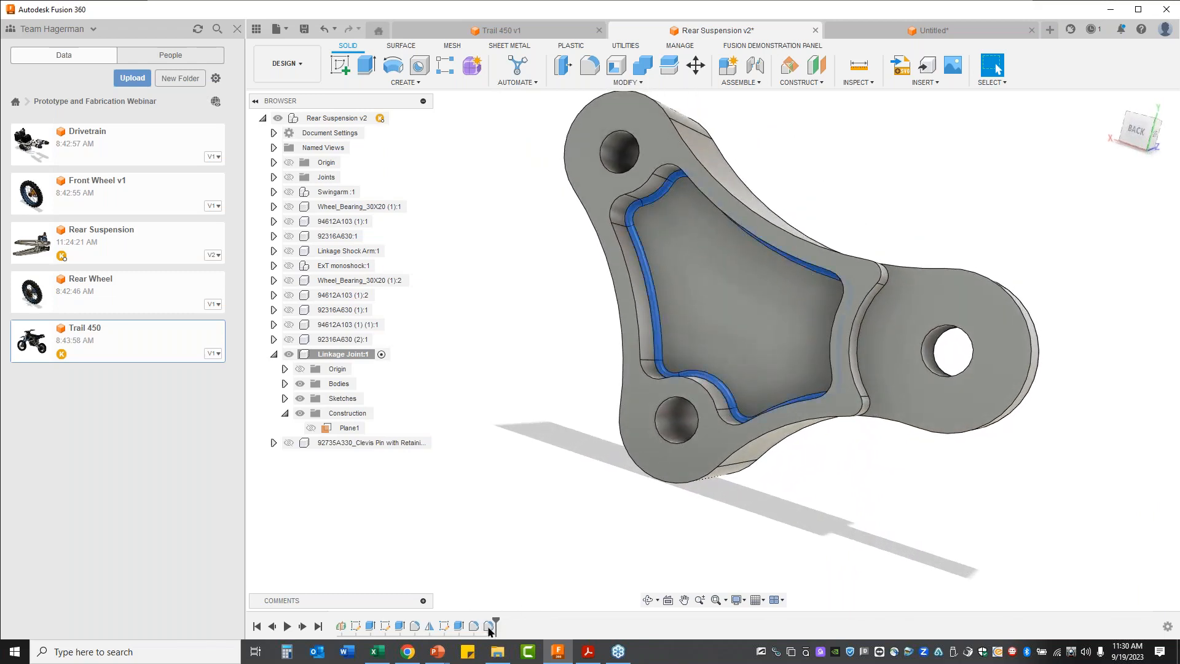
Reorder the pocket's sketch, extruded cut and two fillets in the feature history so they come before the mirror feature.
left_click(489, 627)
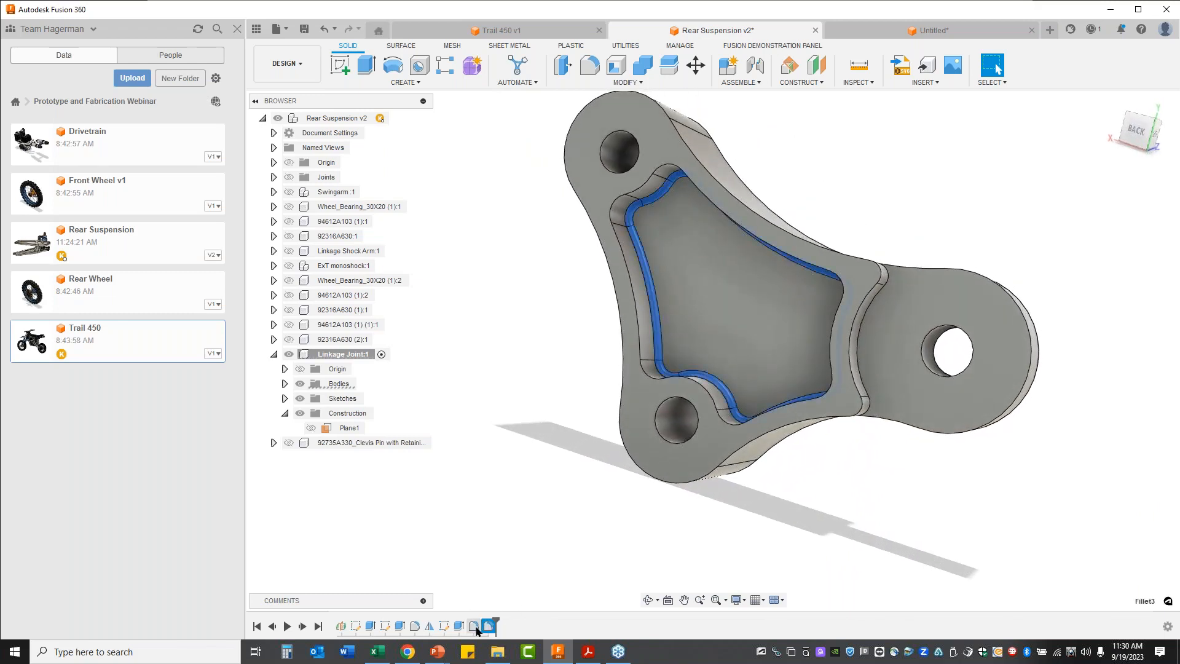
left_click(445, 627, "shift")
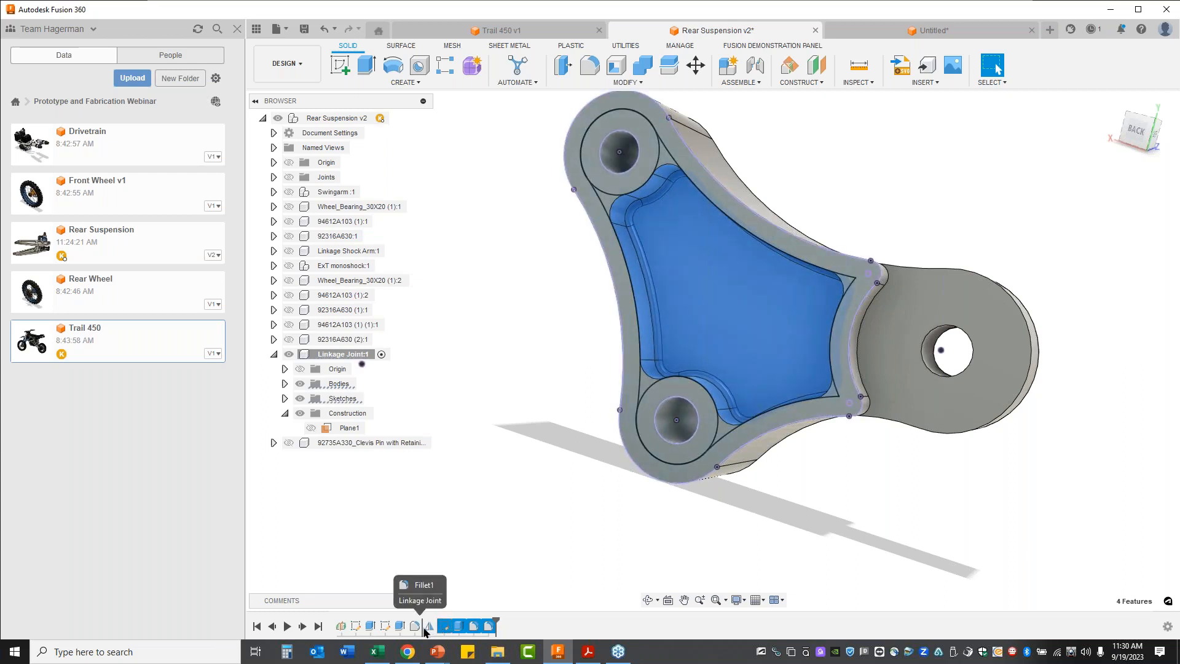
left_click_drag(423, 627, 423, 627)
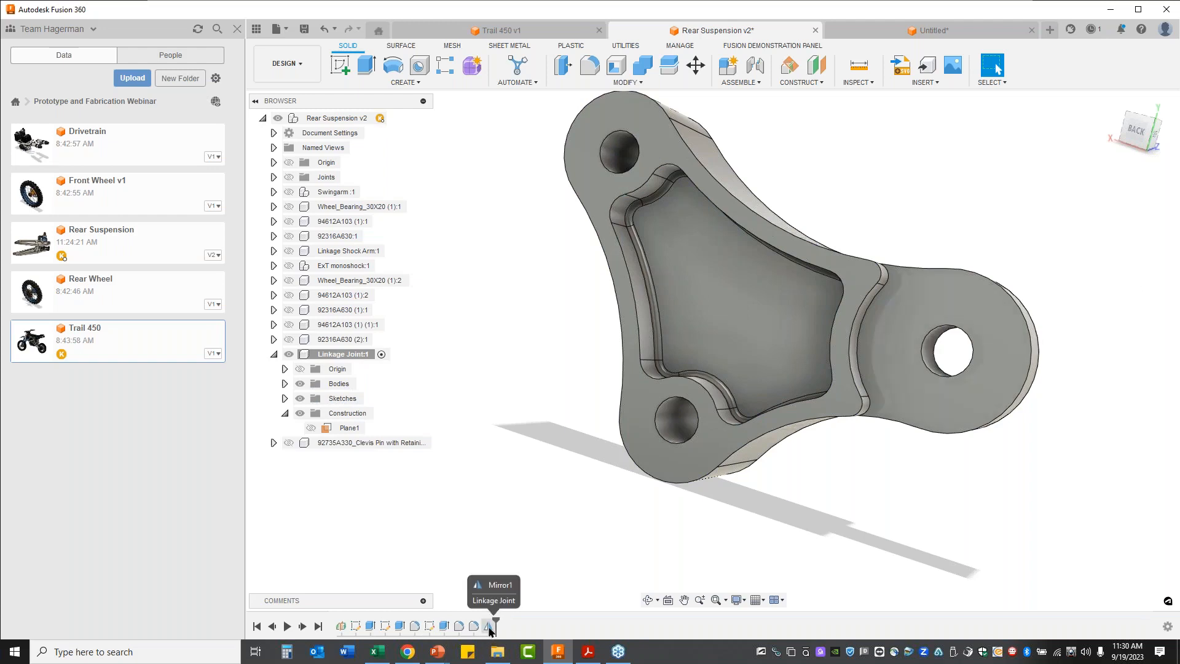
Edit the mirror feature to include the pocket cut and its two fillets among the mirrored features.
right_click(490, 628)
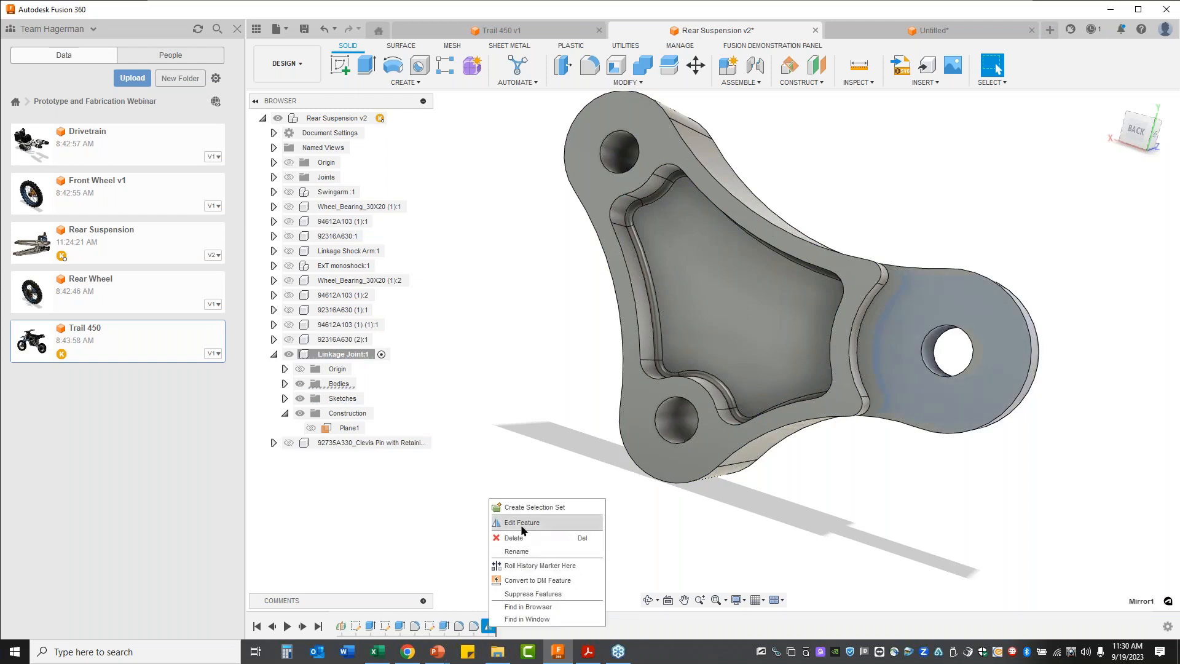
left_click(522, 523)
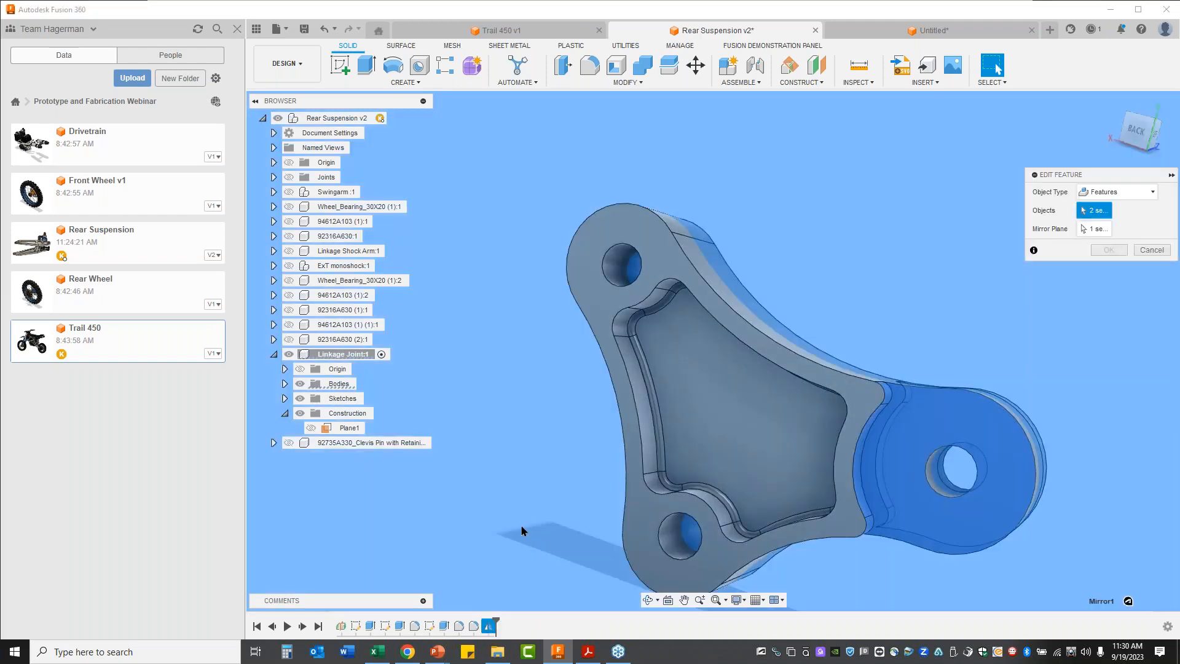
left_click(444, 625)
left_click(473, 627)
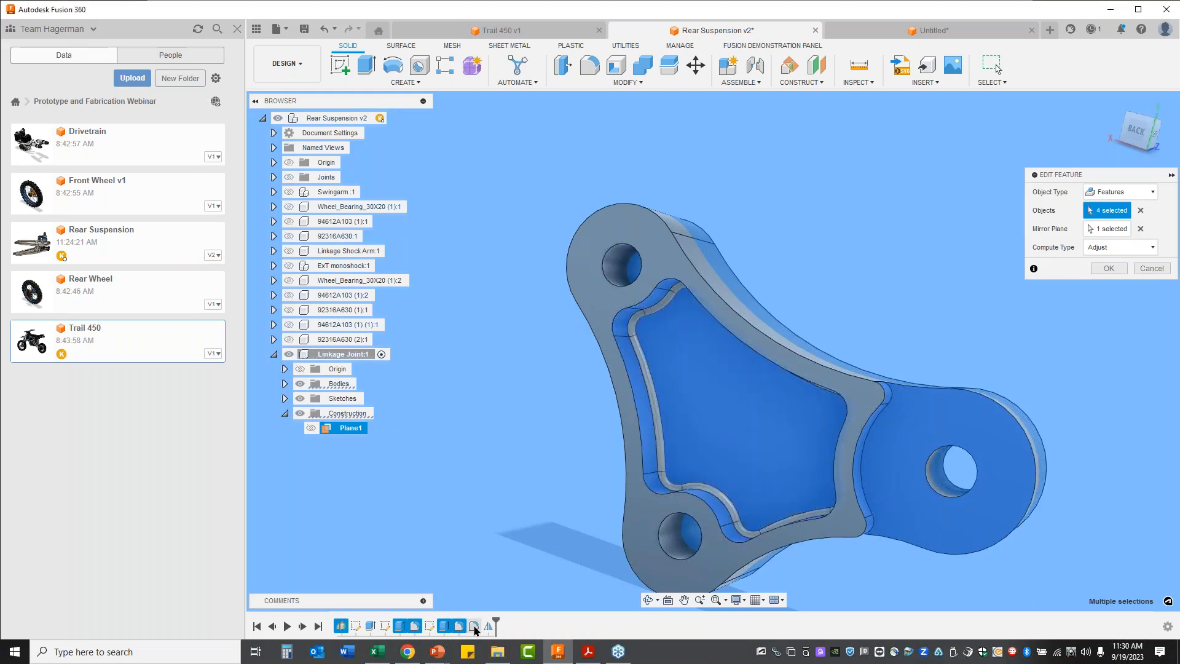
left_click(1105, 268)
middle_click_drag(1078, 258, 502, 361, "shift")
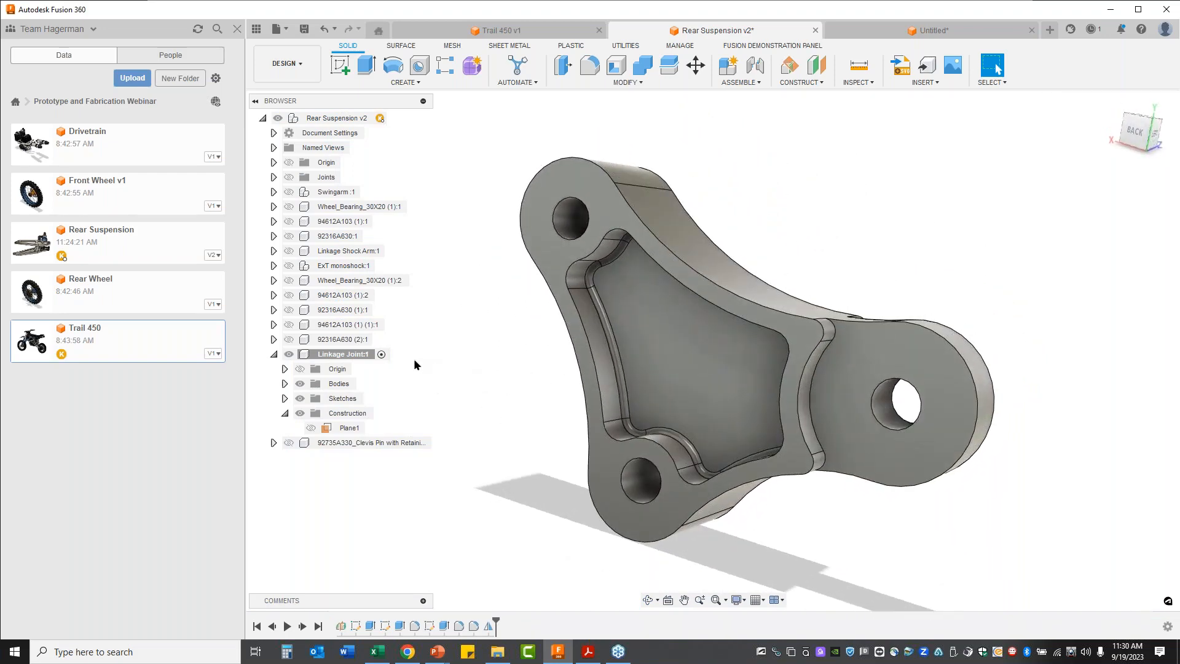
Unisolate the Linkage Joint component to bring back the full rear suspension assembly, and clear the selection.
right_click(344, 354)
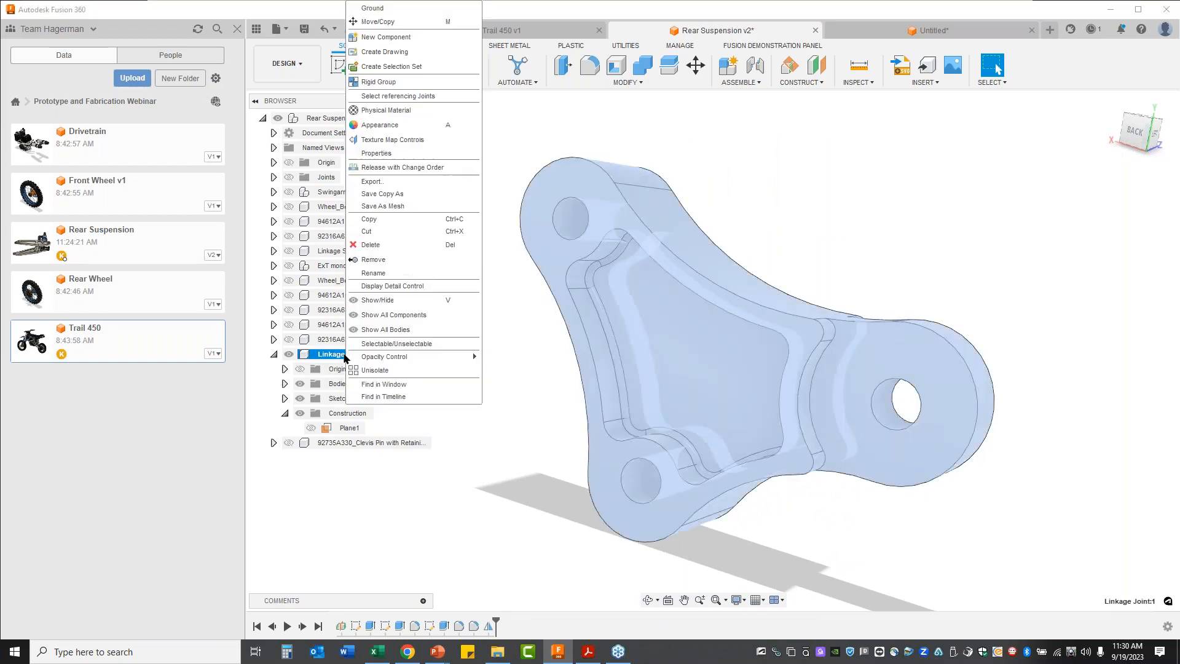
left_click(384, 368)
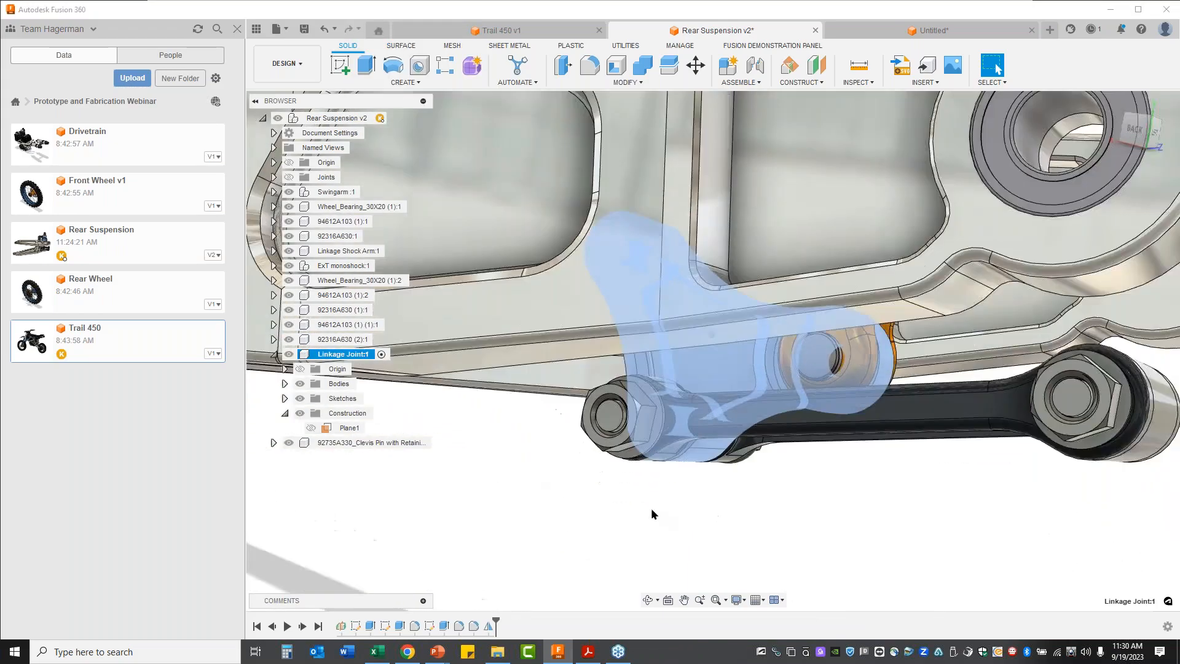
left_click(539, 524)
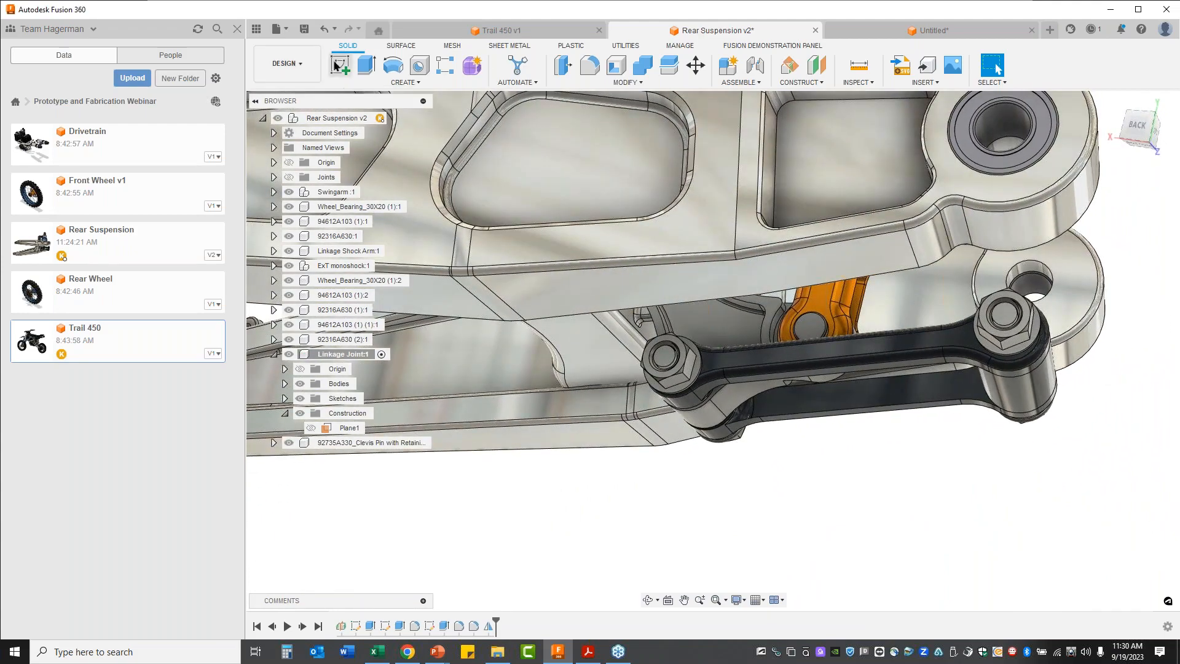
Switch to the untitled manufacturing document and save it as Linkage Joint CAM in the Prototype and Fabrication Webinar project.
left_click(917, 31)
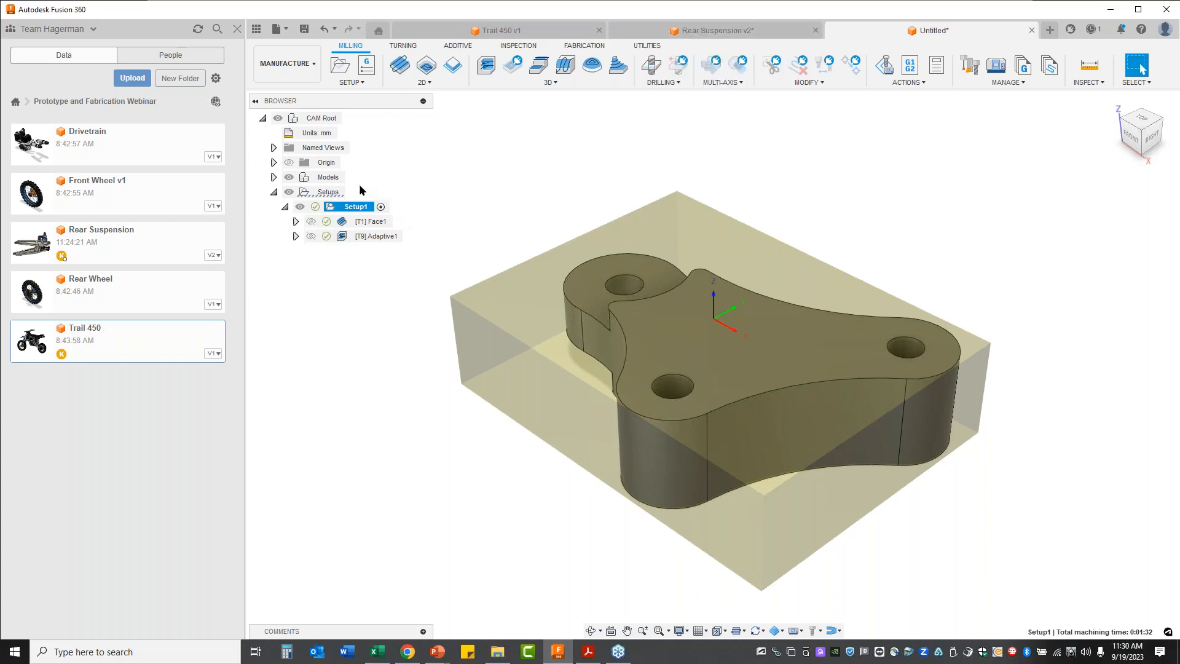
left_click(327, 193)
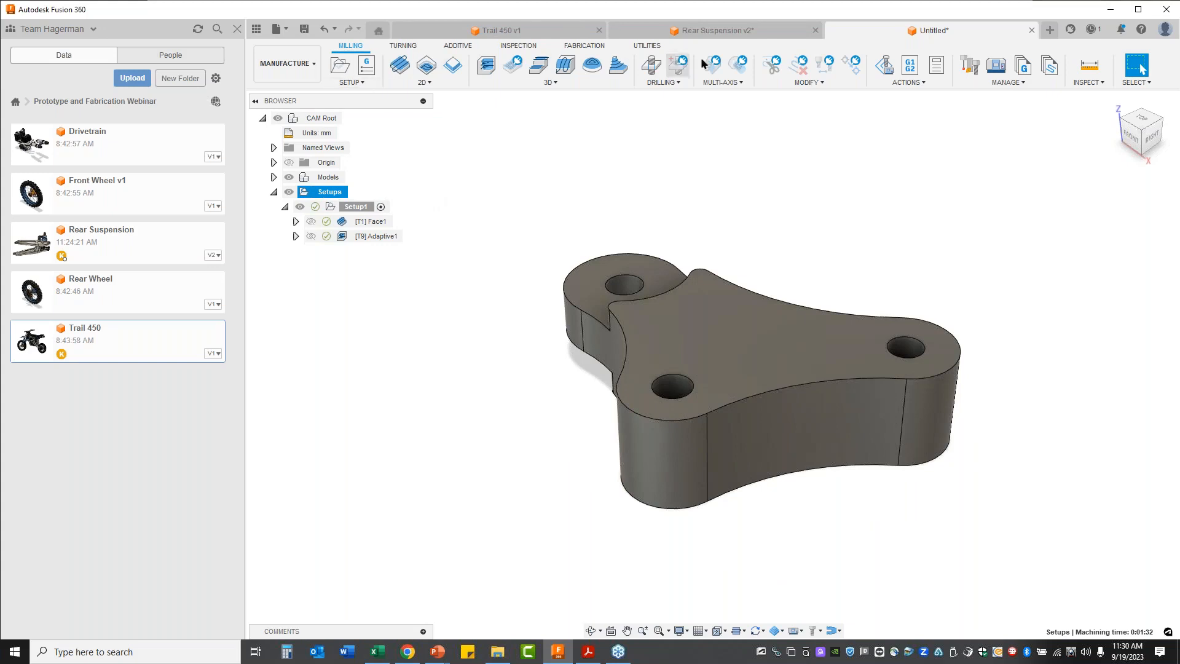
left_click(377, 31)
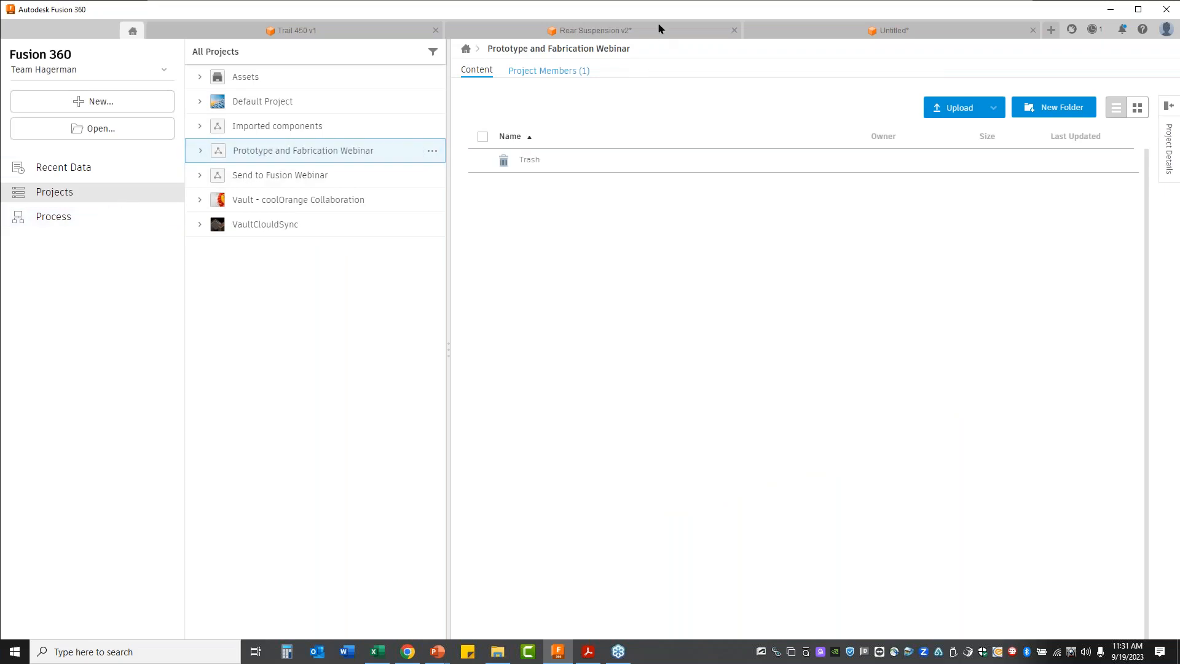
left_click(811, 32)
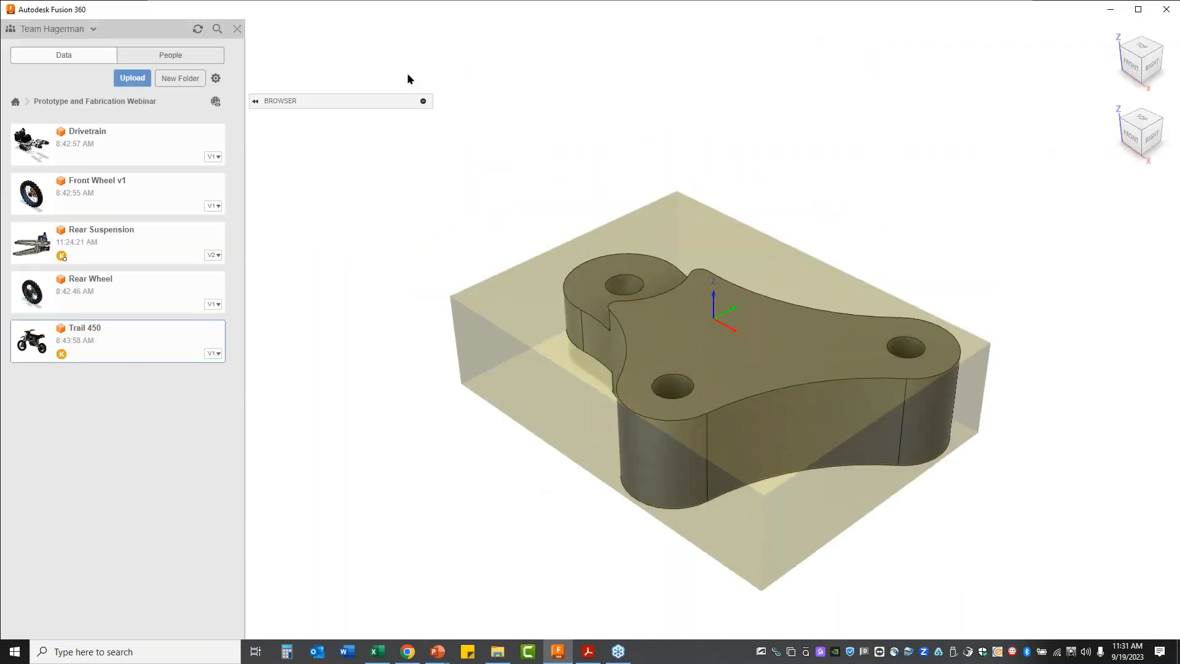
left_click(305, 30)
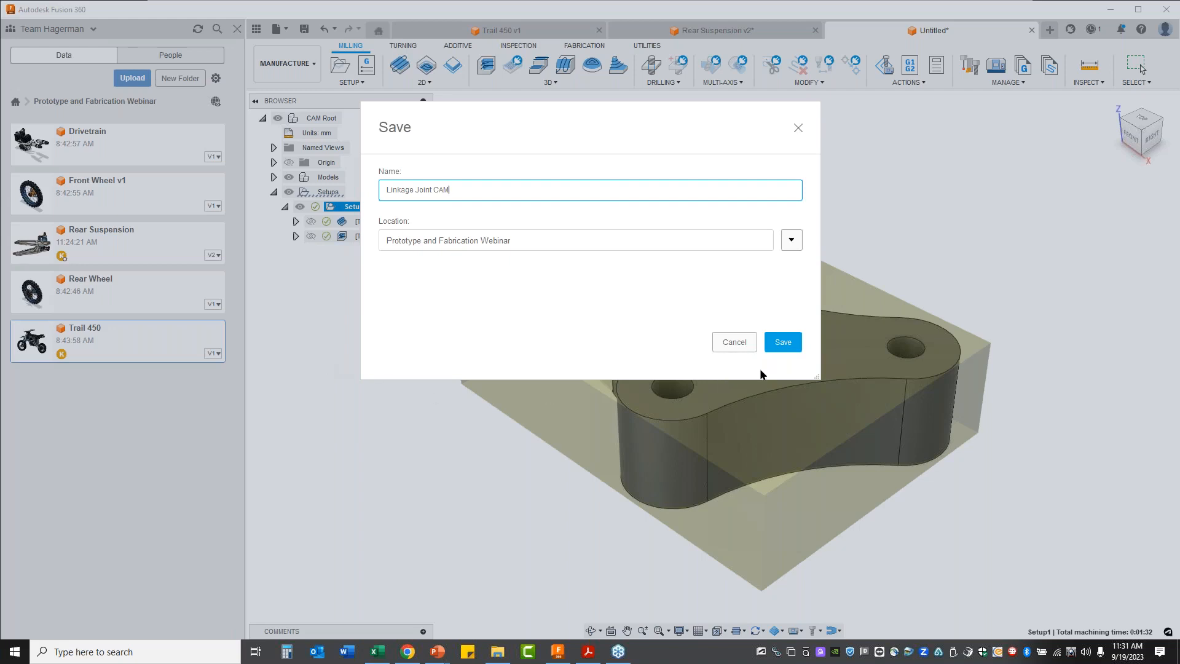
left_click(783, 342)
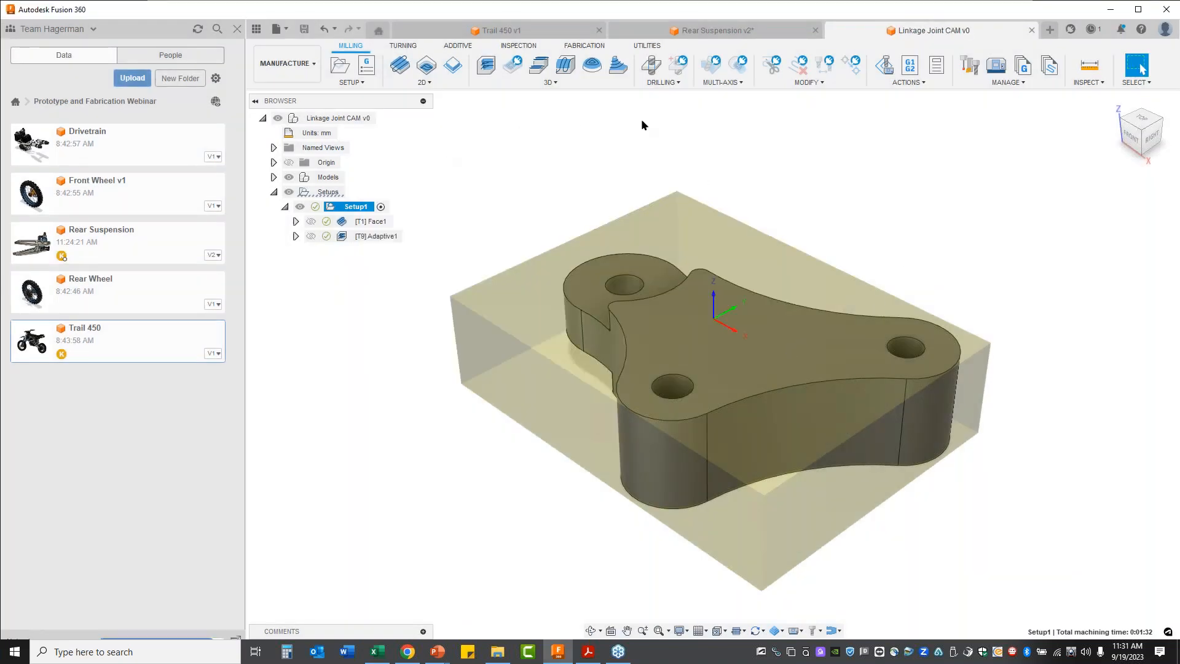
Save a new version of the Rear Suspension design with a version description mentioning the pocket.
left_click(716, 30)
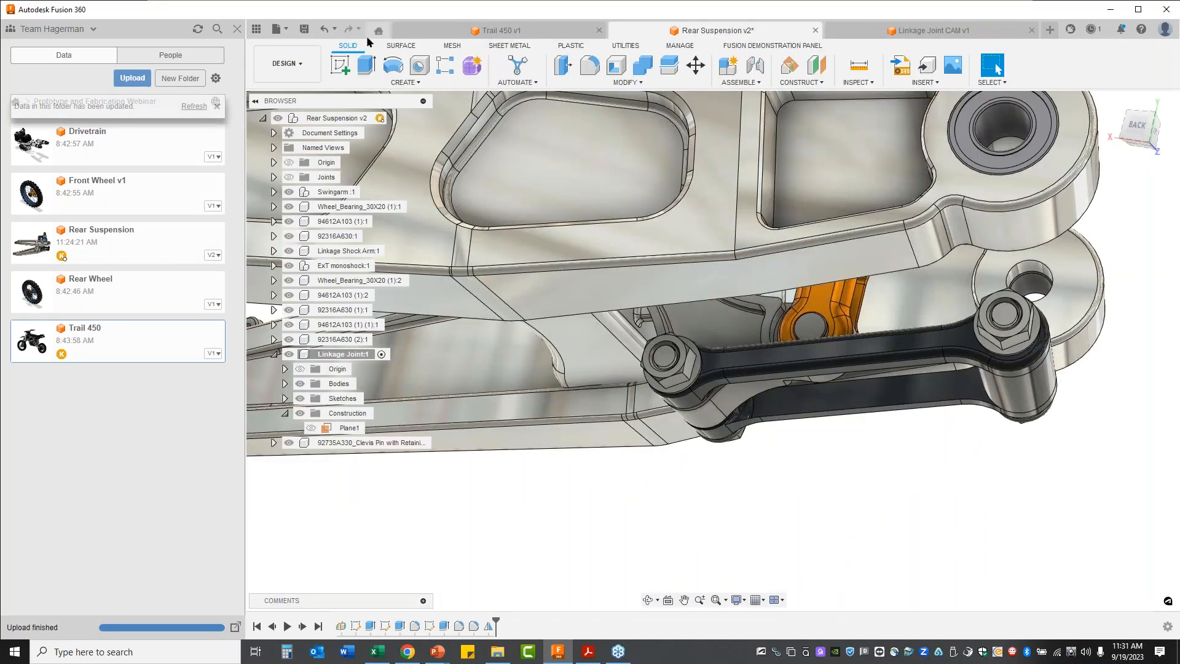
left_click(303, 31)
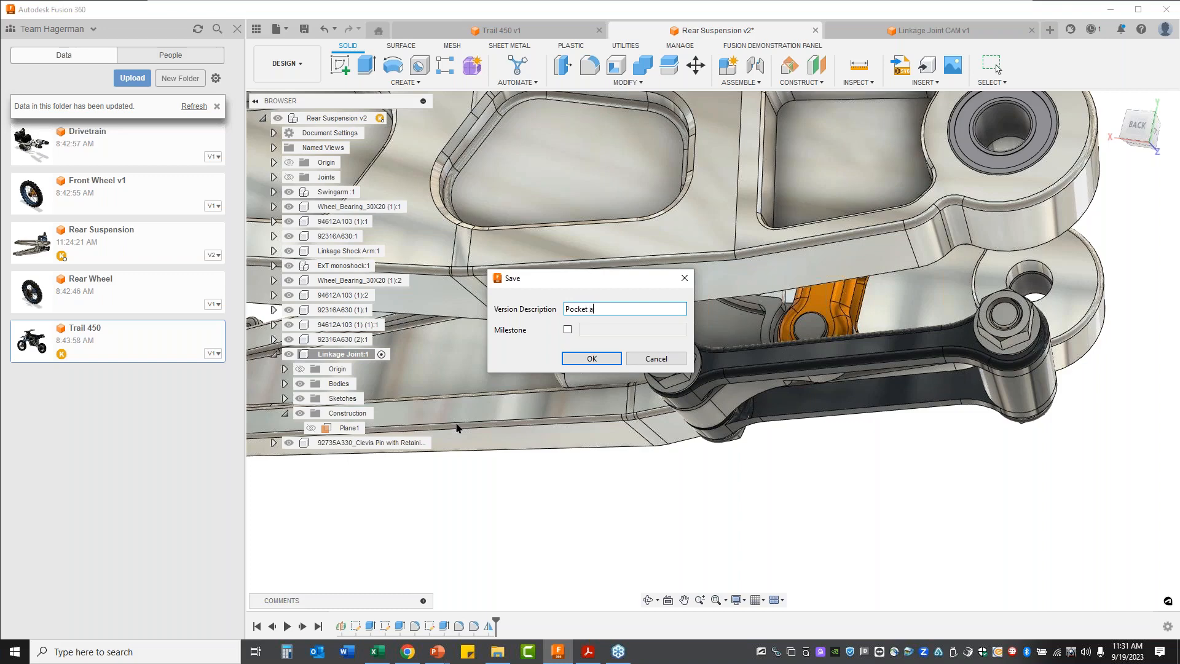
left_click(591, 358)
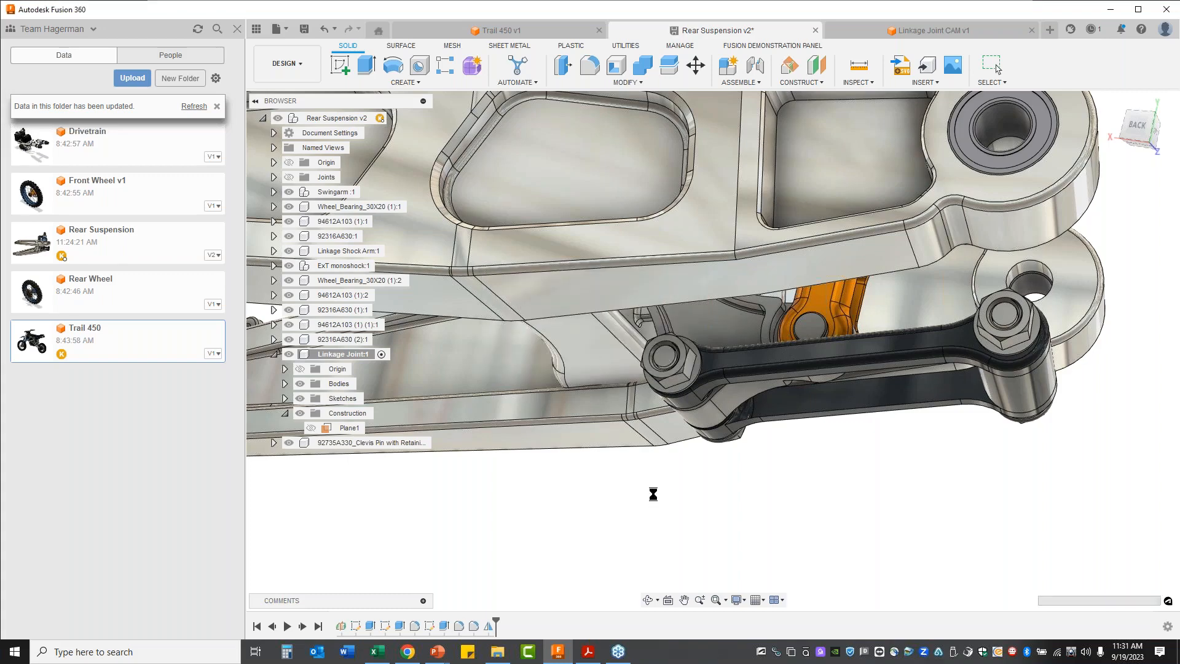
Update the out-of-date Rear Suspension reference in the Linkage Joint CAM document.
left_click(927, 31)
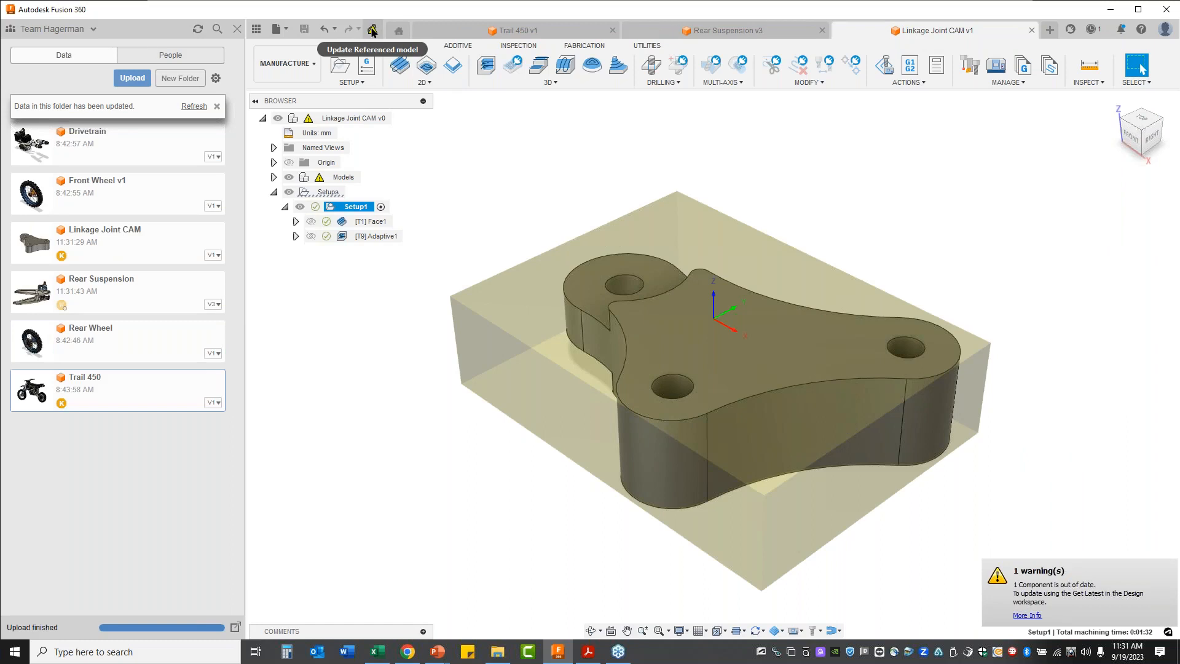
left_click(373, 30)
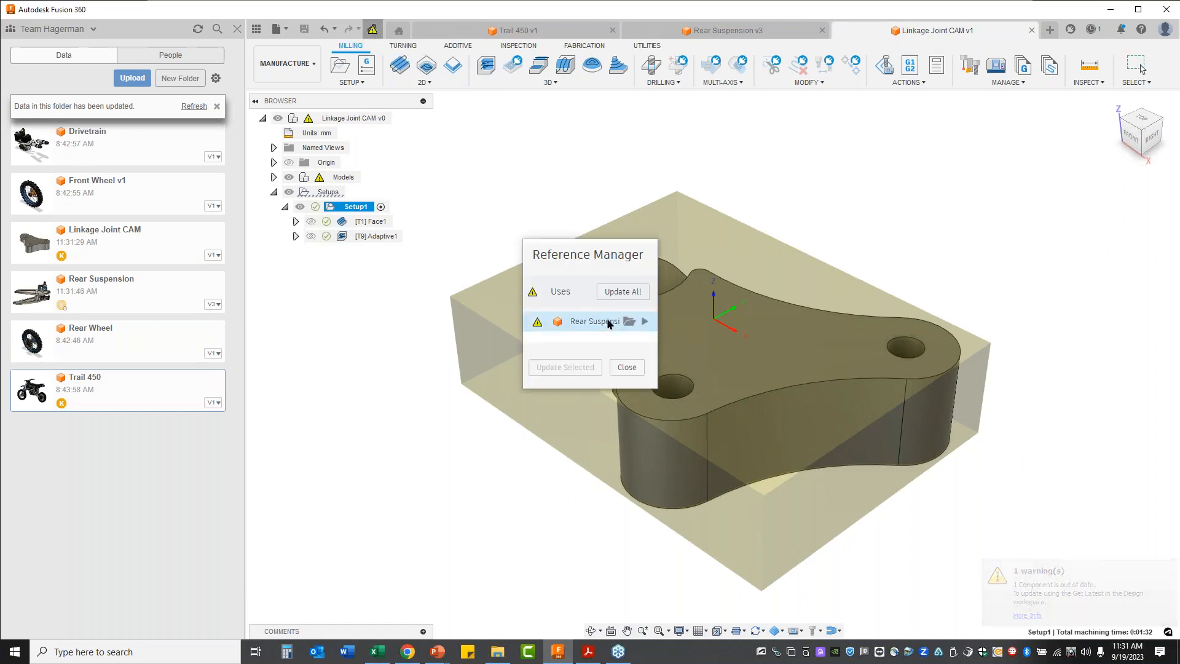
left_click(608, 322)
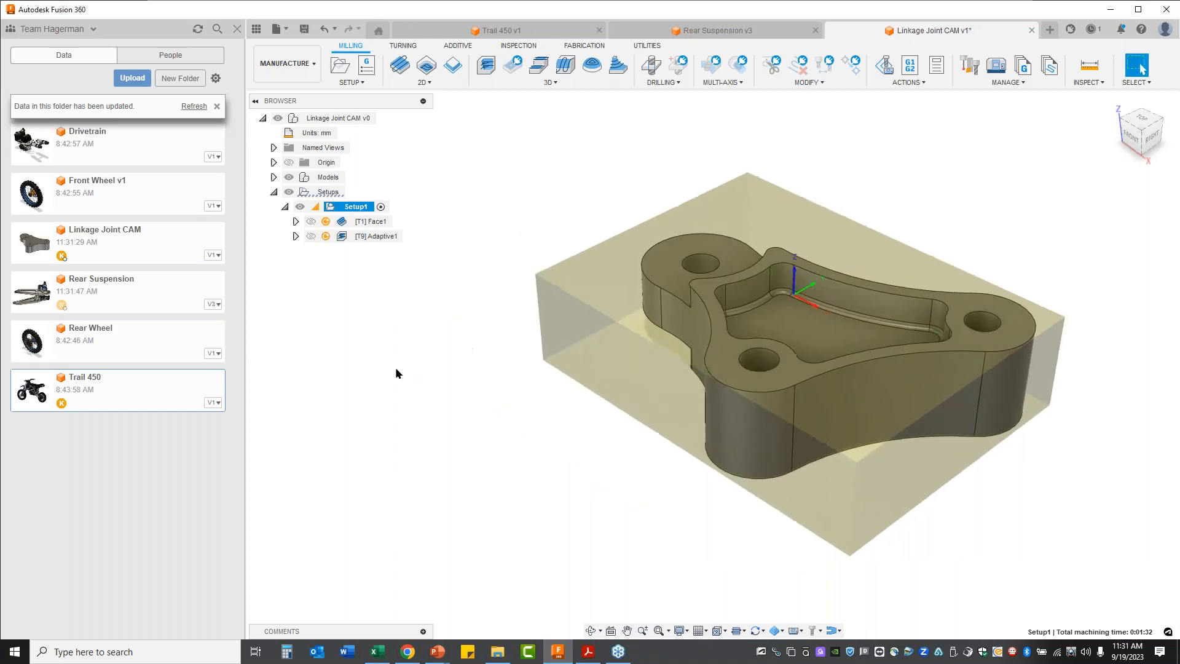
Regenerate the toolpaths of the Face1 and Adaptive1 operations for the updated model.
left_click(371, 221)
left_click(377, 236, "shift")
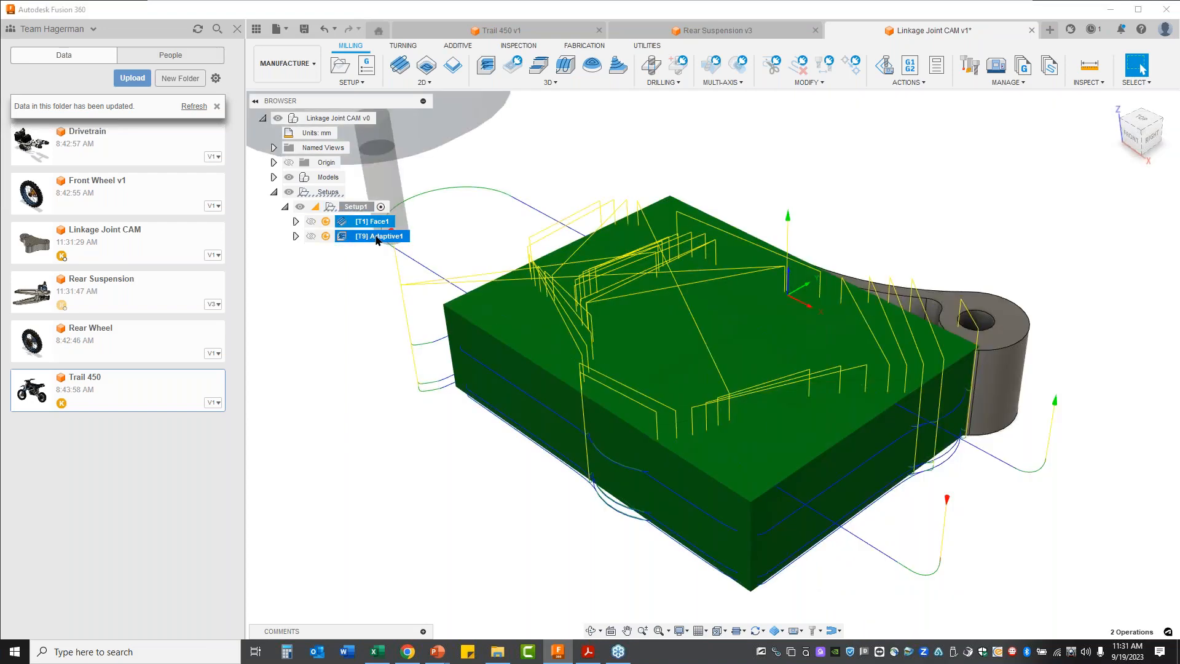
right_click(375, 238)
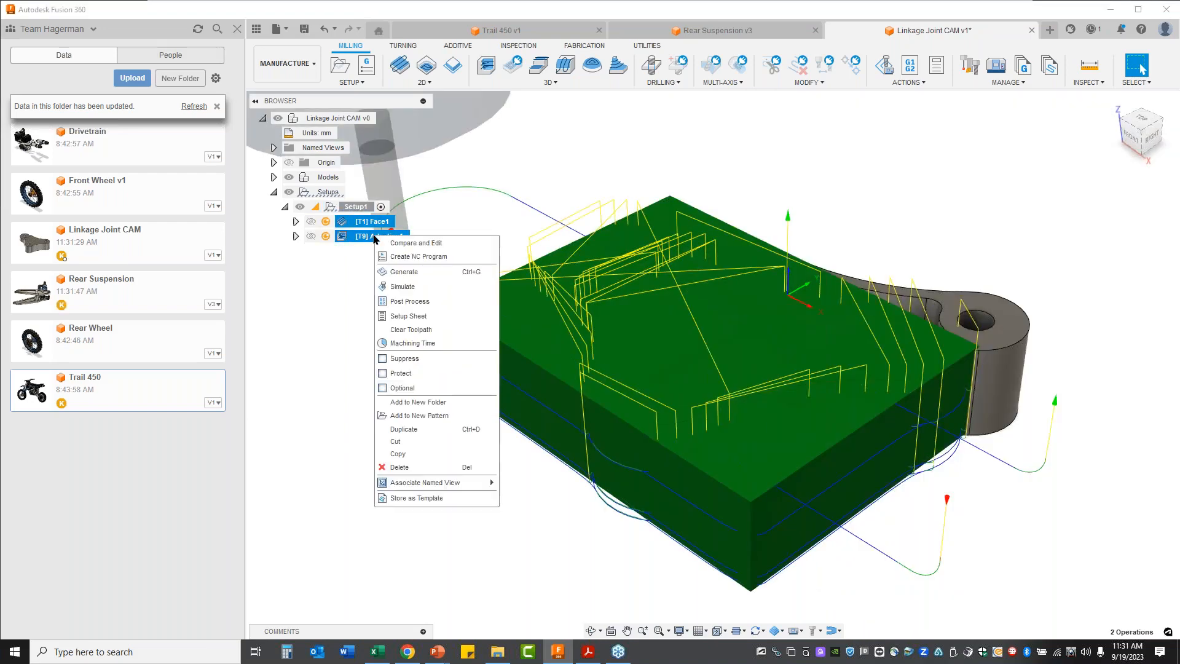
left_click(411, 272)
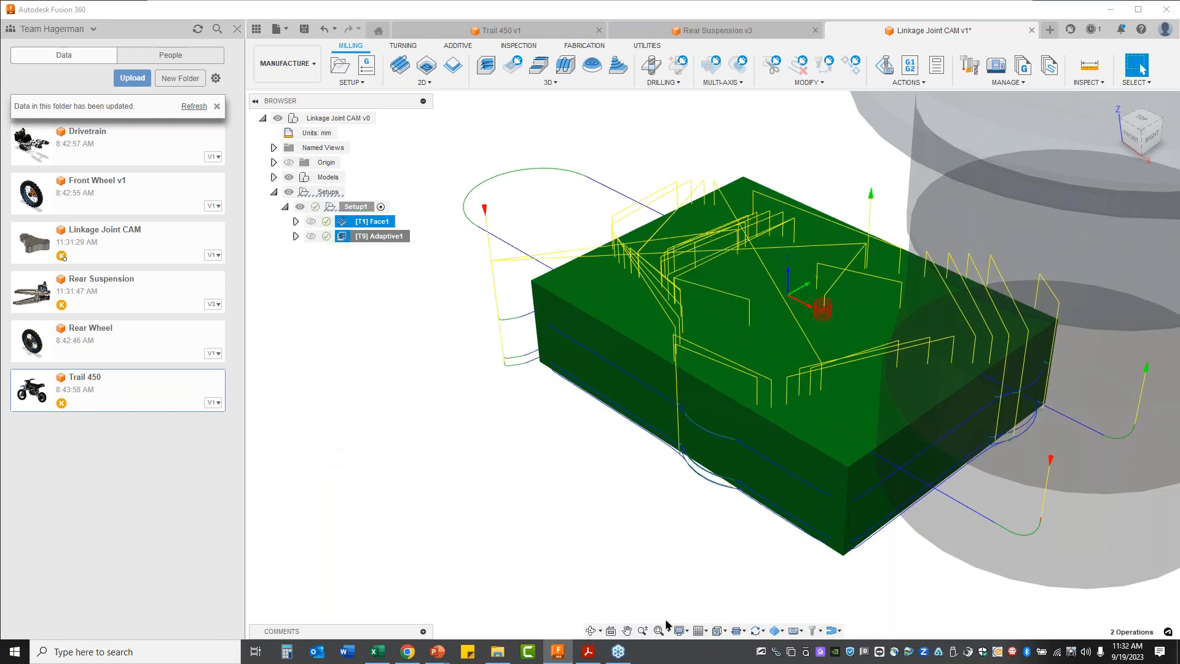
Simulate the machining of all operations in Setup1 and play it through.
left_click(885, 65)
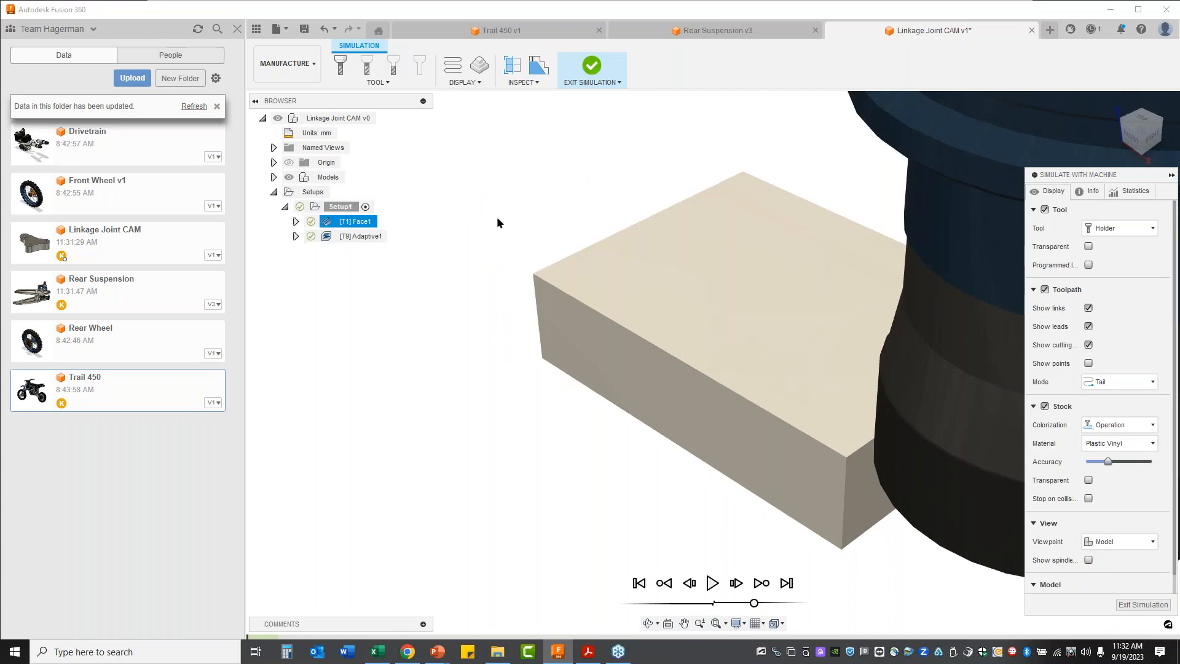
left_click(1143, 604)
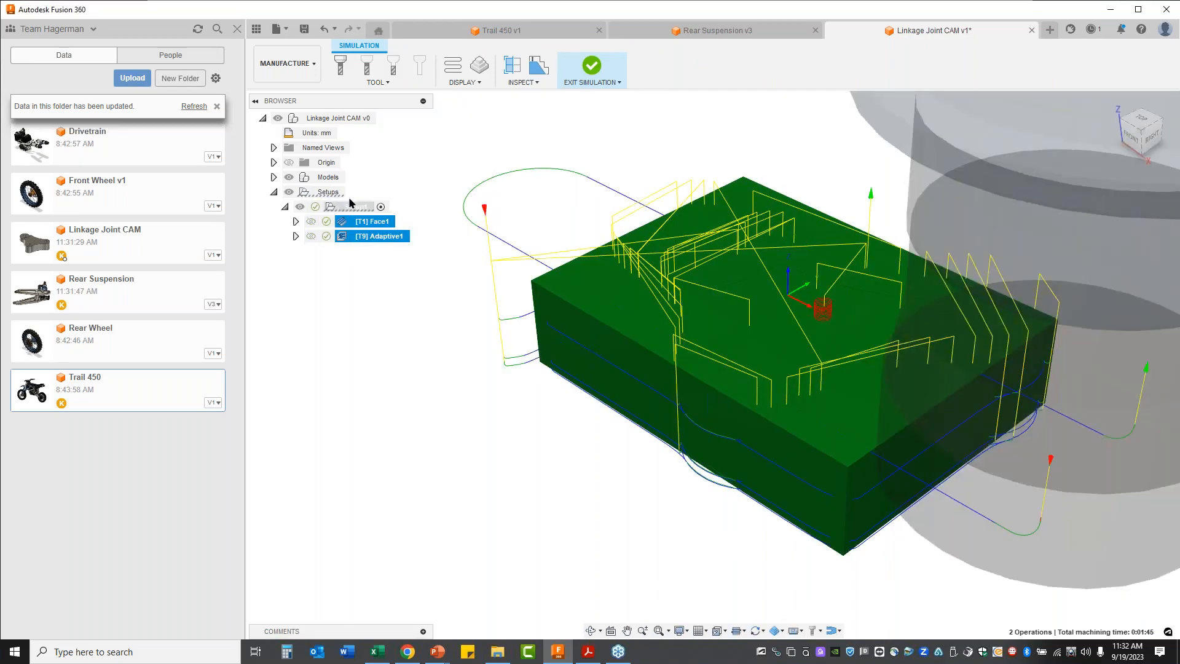
left_click(350, 207)
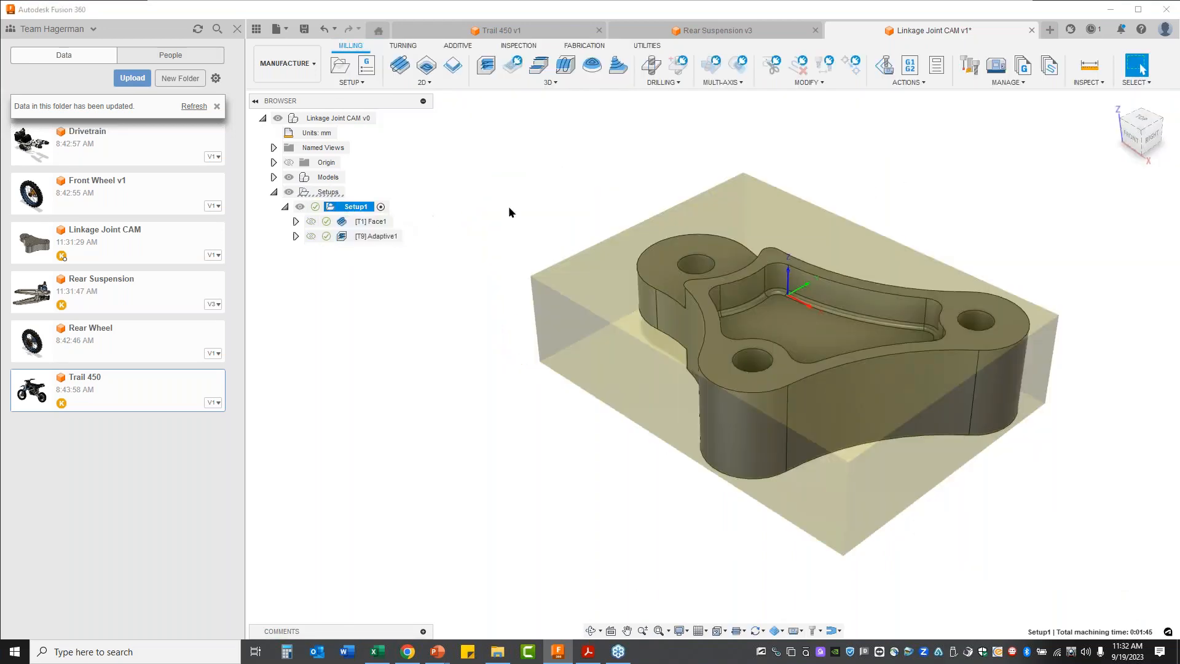
left_click(885, 65)
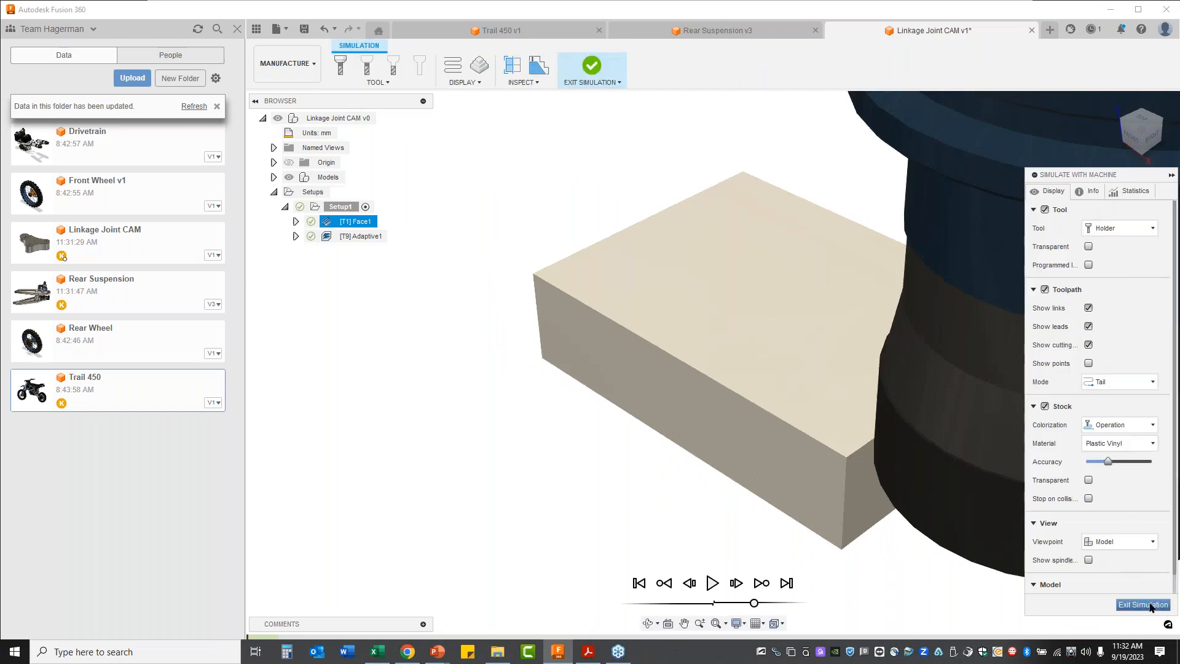
left_click(712, 582)
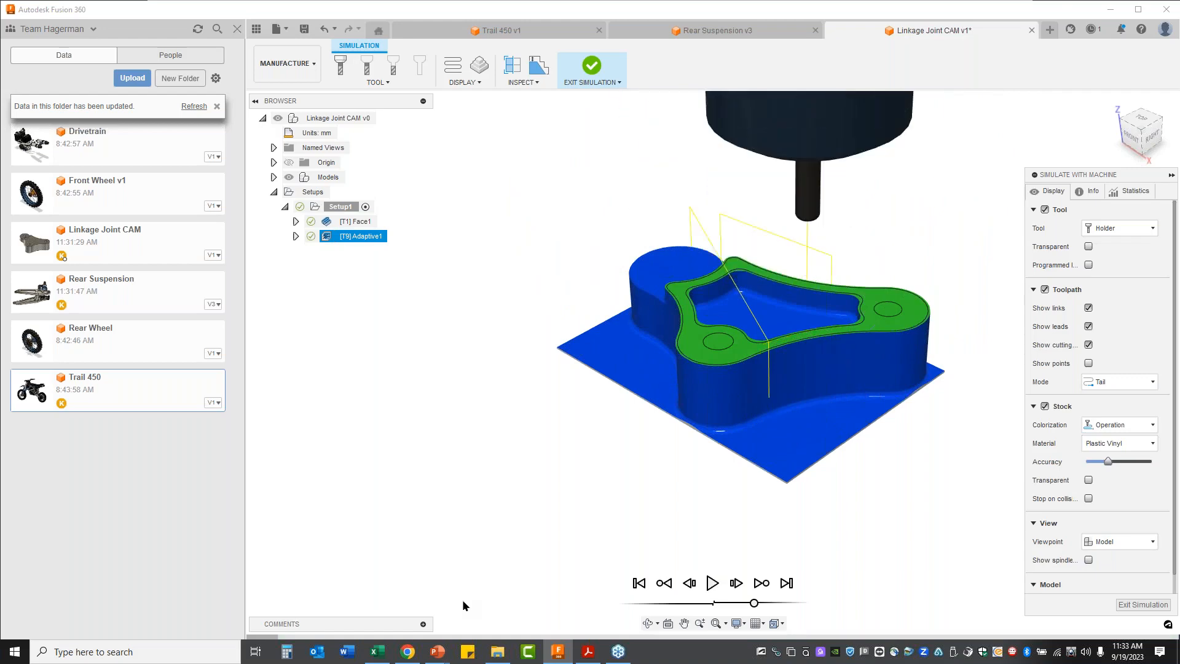
Switch to the Rear Suspension design's simulation and re-solve Study 1 - Static Stress for the updated geometry.
left_click(714, 30)
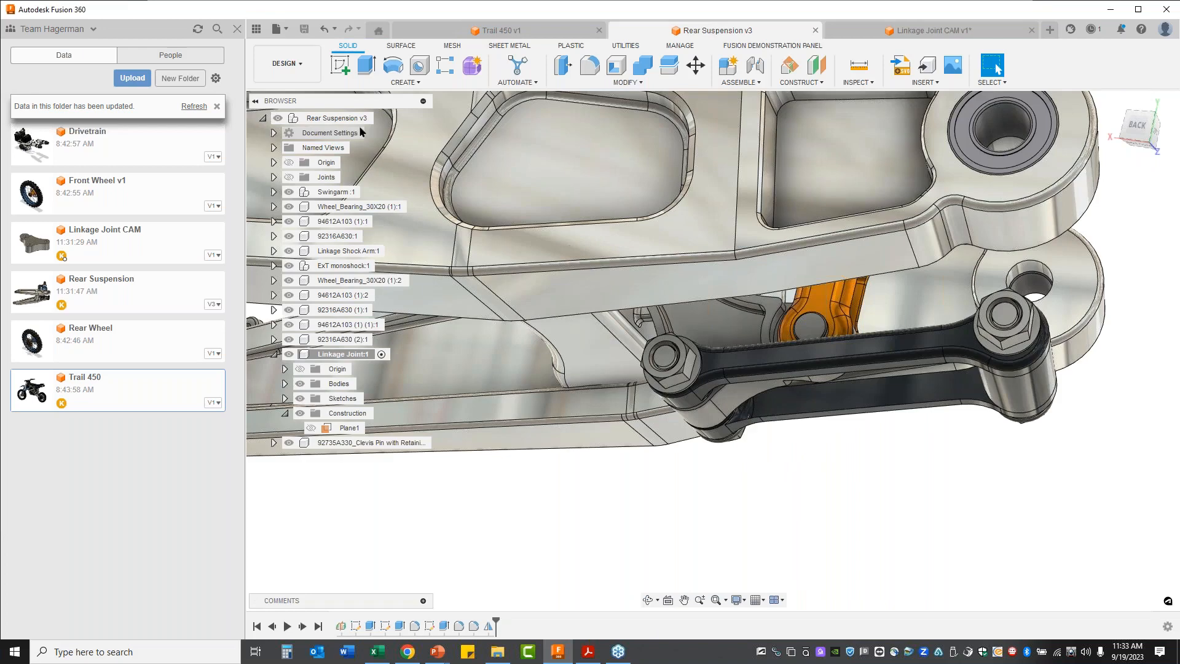
left_click(286, 65)
left_click(282, 181)
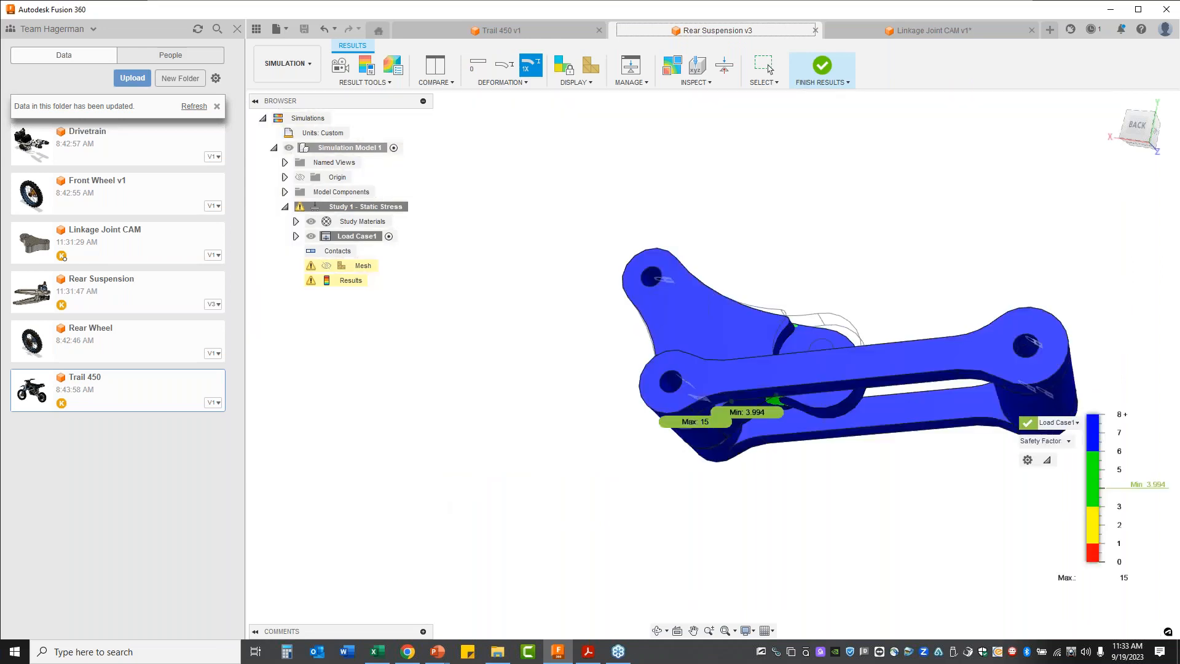
middle_click_drag(480, 511, 829, 586, "shift")
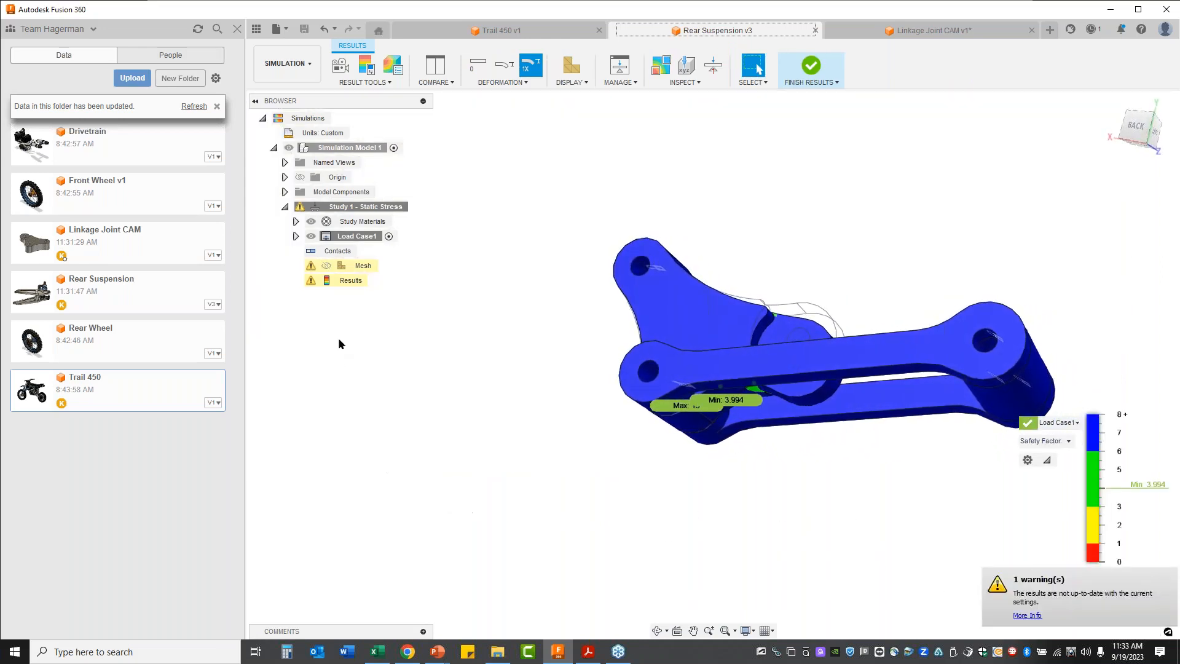
right_click(344, 208)
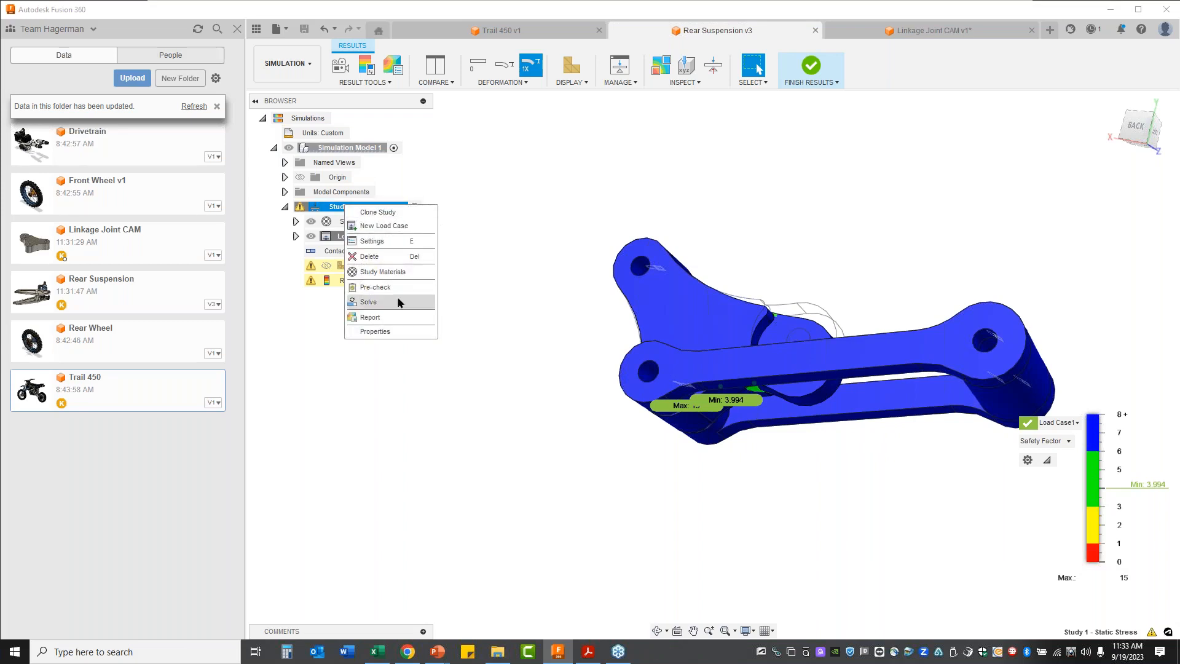
left_click(387, 302)
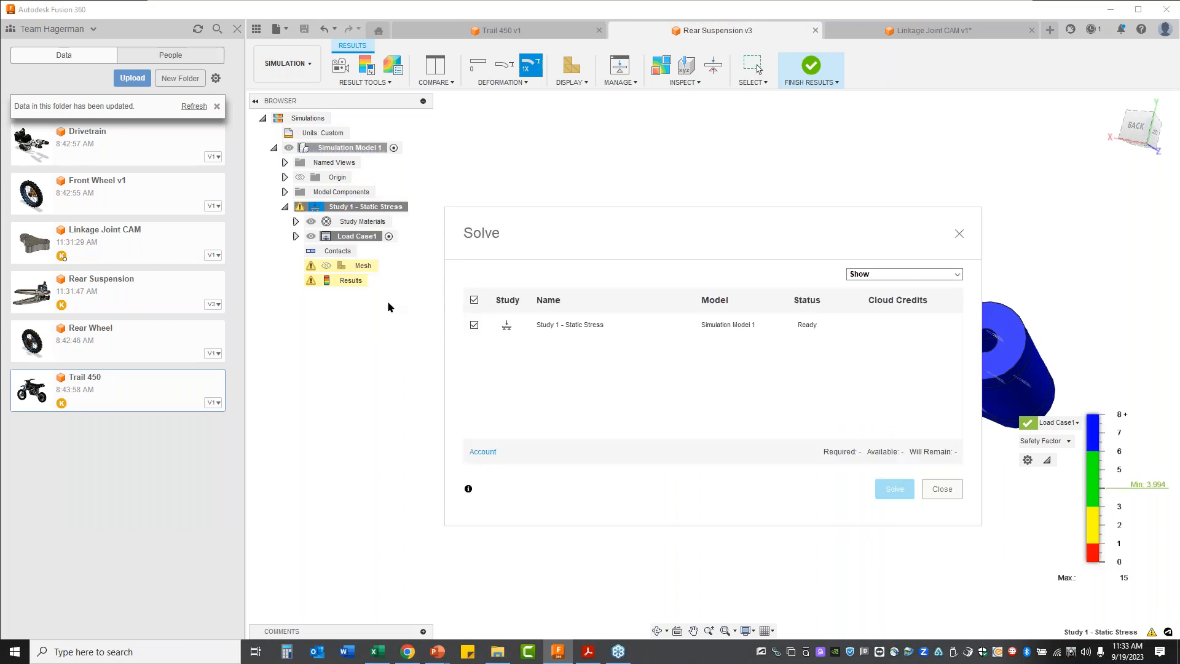
left_click(895, 489)
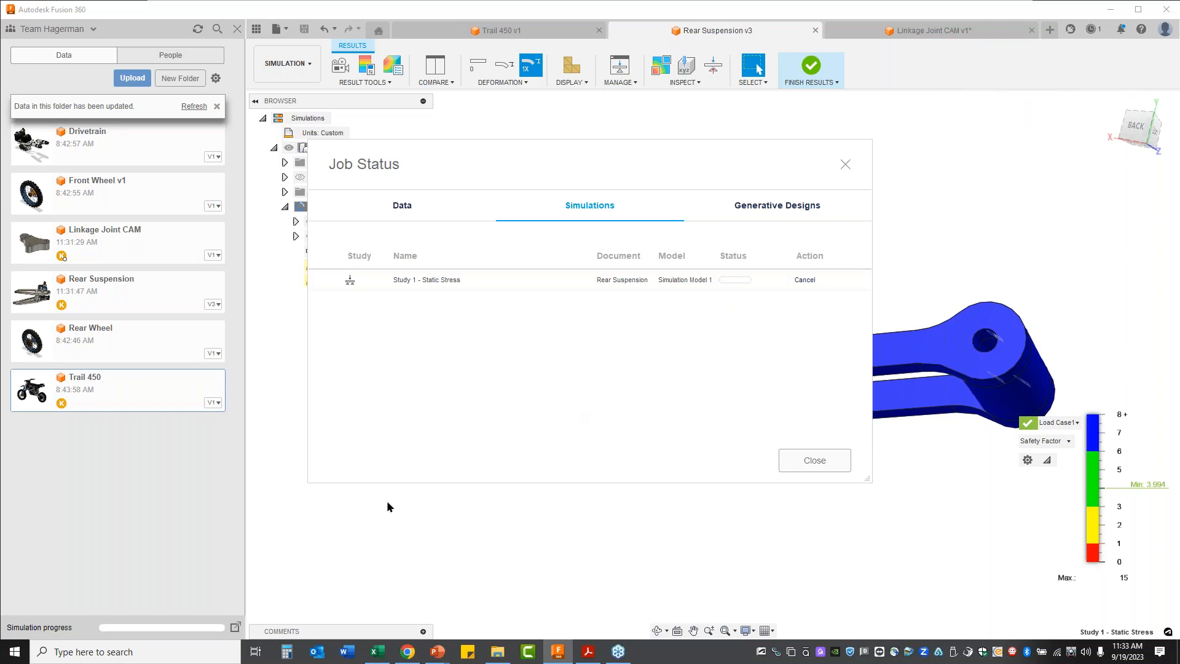
left_click(809, 460)
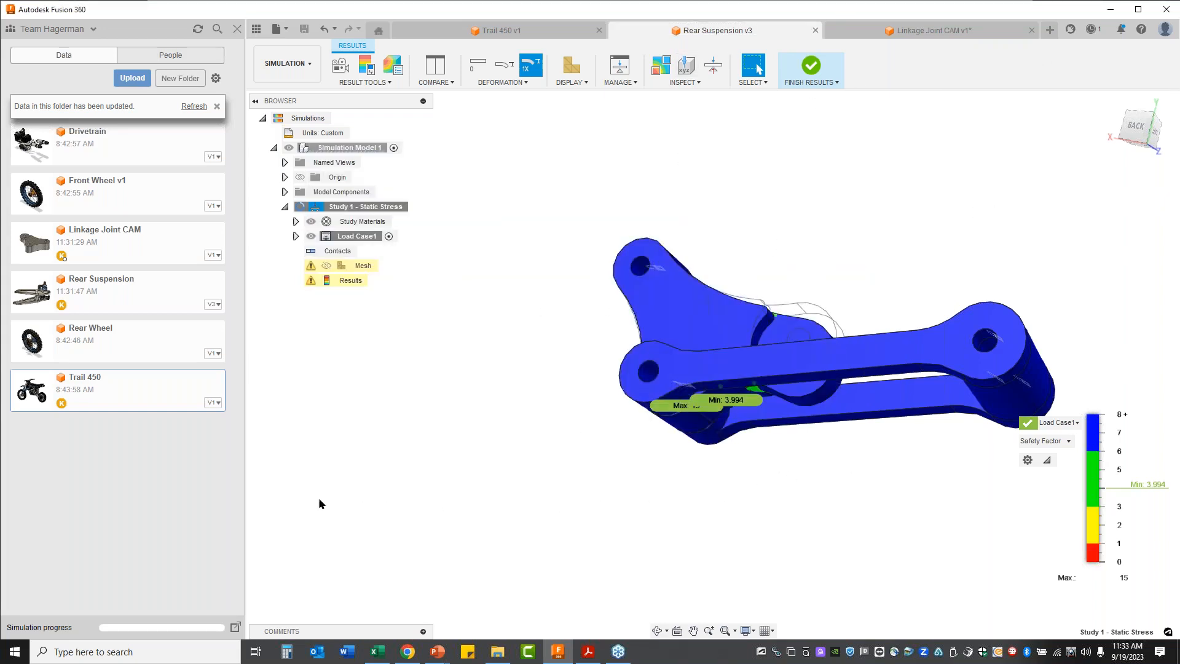
Create a new drawing from the Linkage Joint CAM design, from scratch, using the ASME standard, mm units and a B (17in x 11in) sheet.
left_click(939, 32)
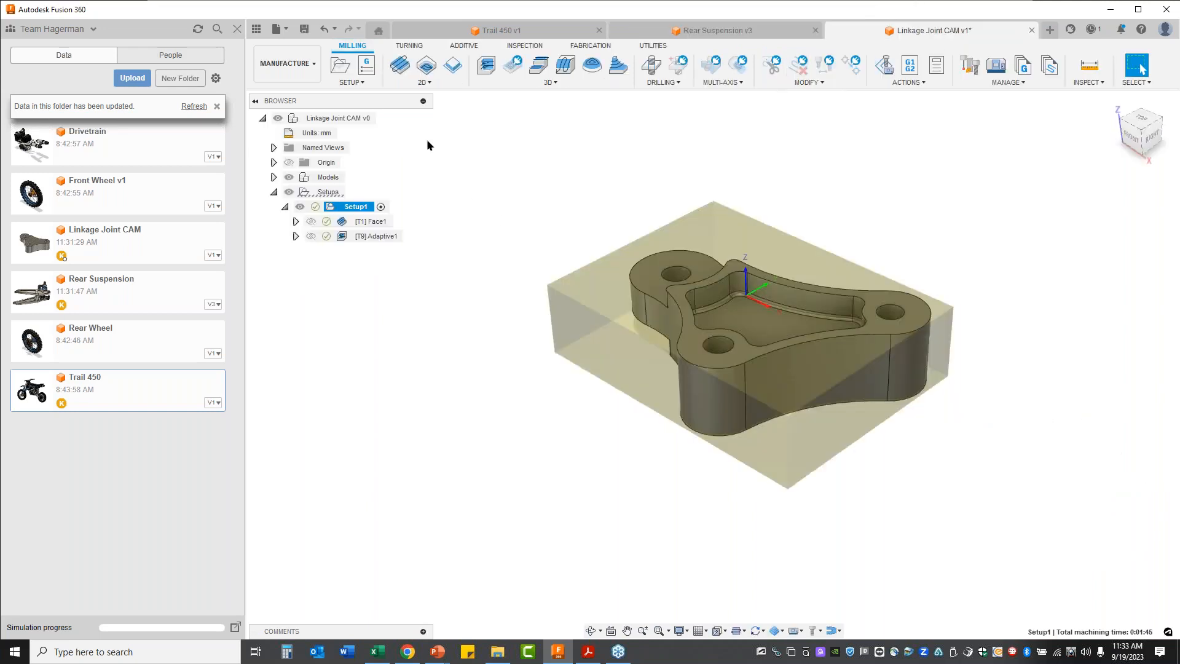
left_click(287, 63)
left_click(280, 102)
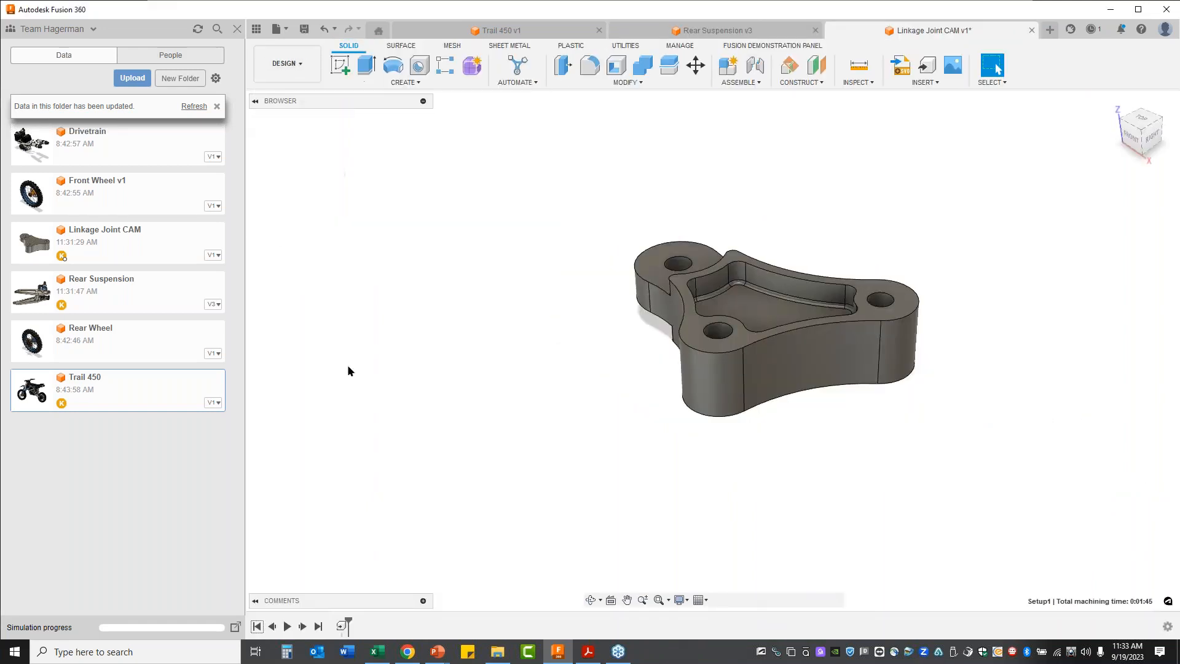
left_click(298, 67)
mouse_move(289, 220)
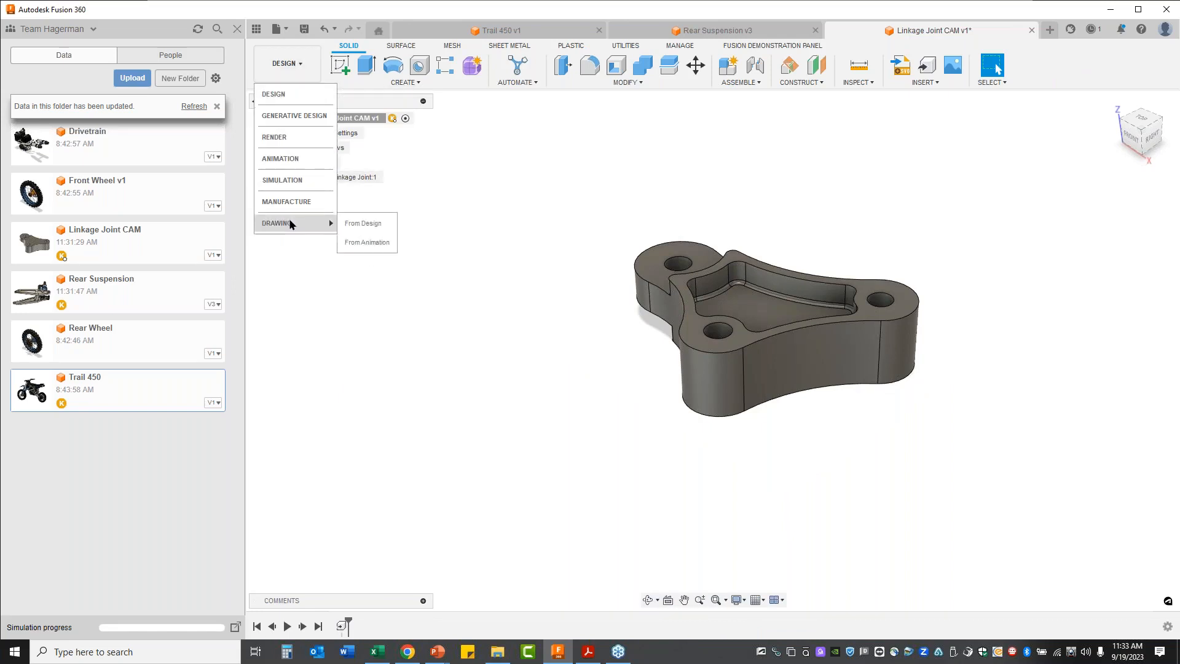
left_click(374, 225)
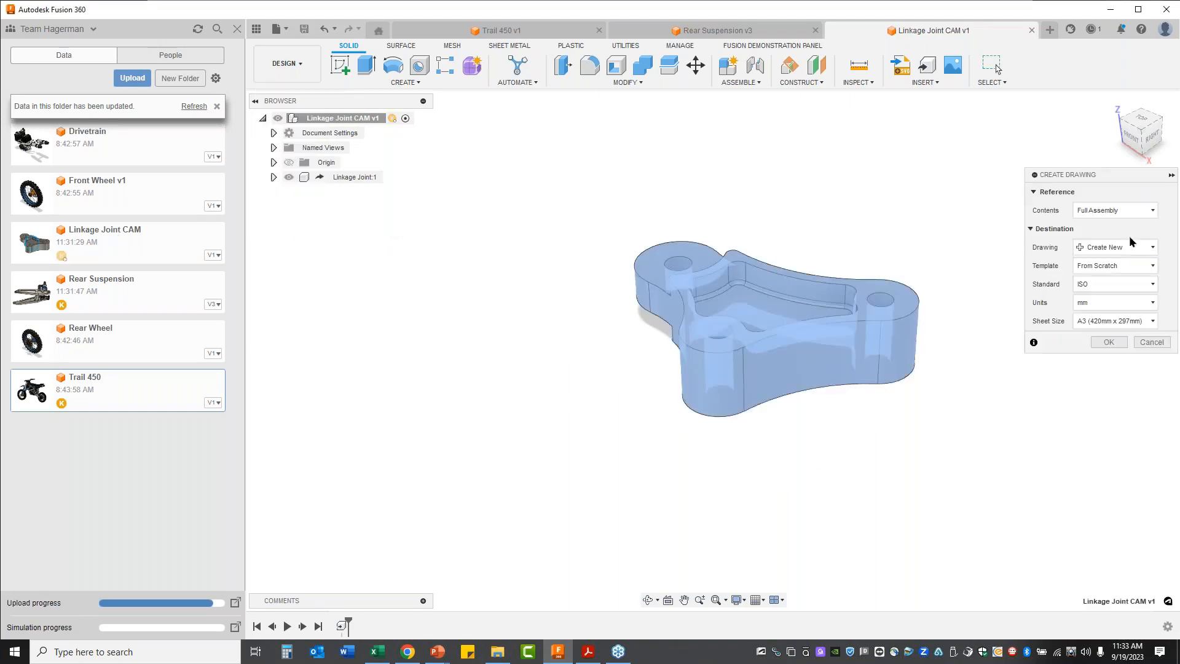
left_click(1132, 286)
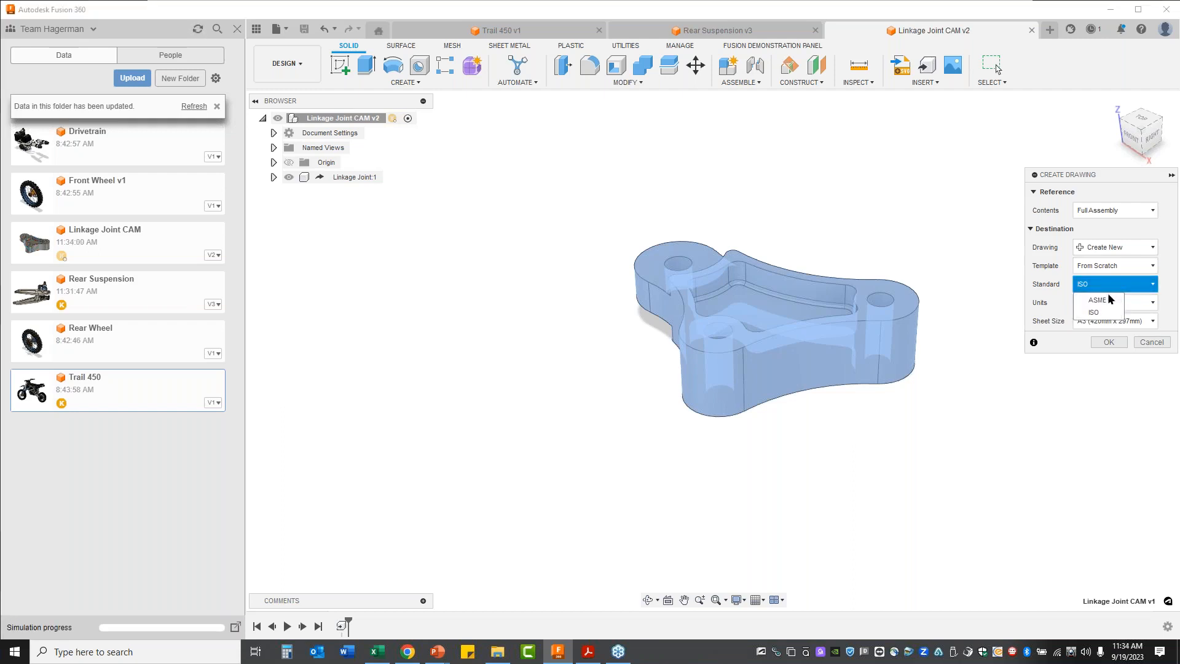
left_click(1110, 299)
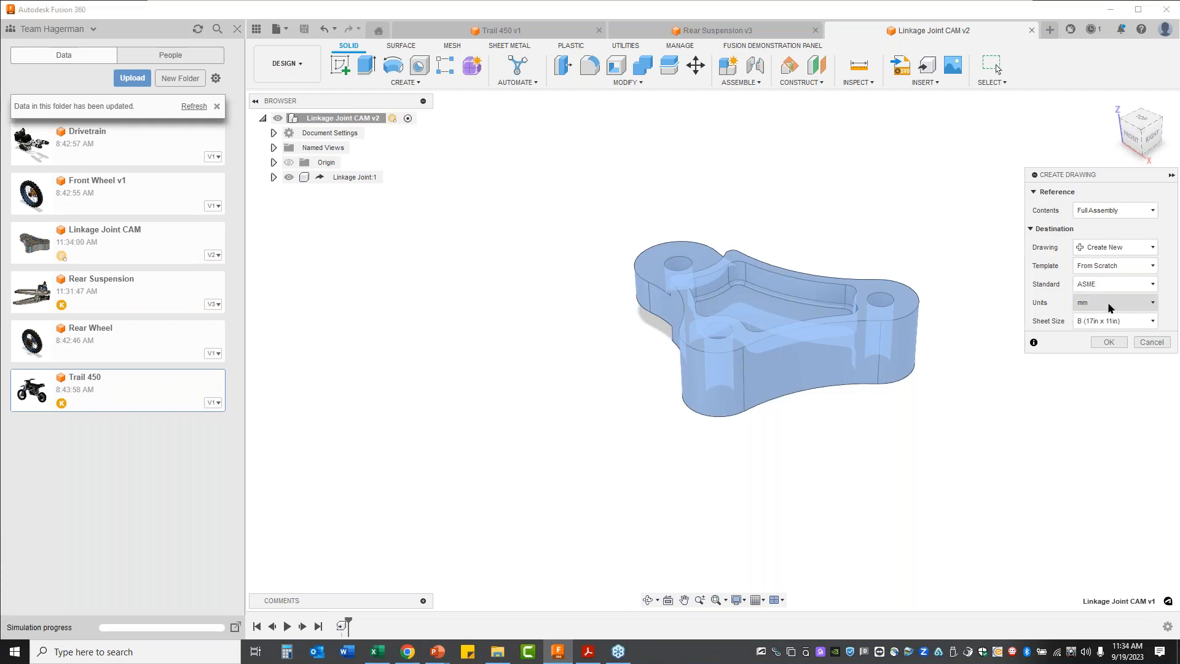
left_click(1108, 343)
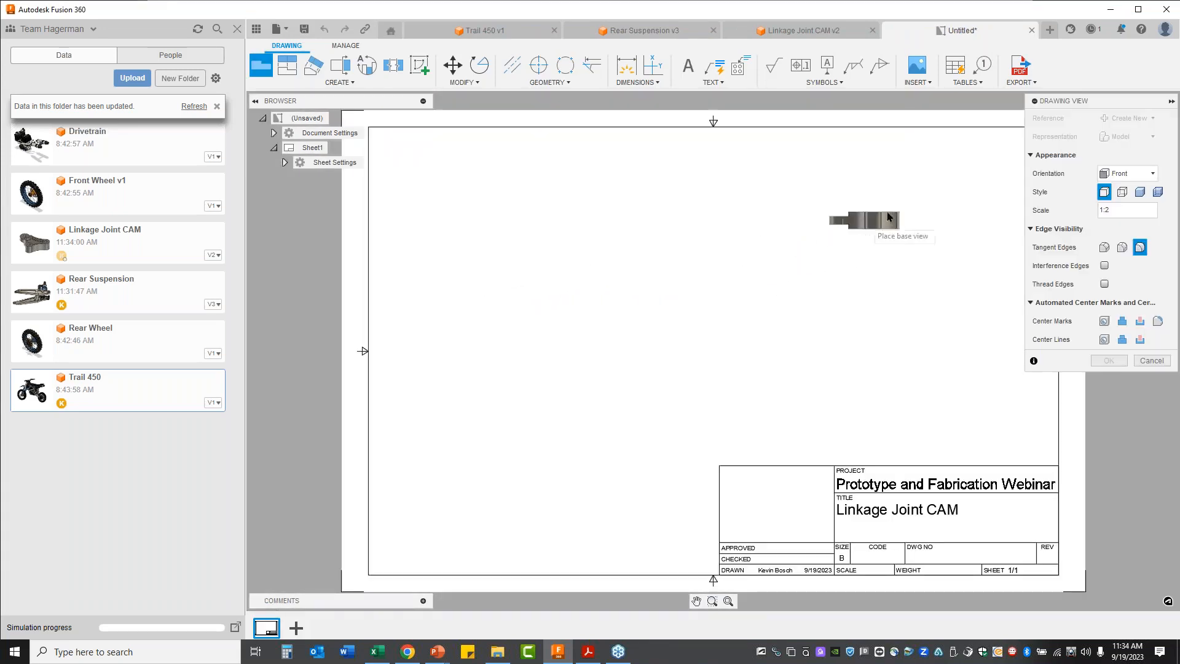
Place the base view of the Linkage Joint in the TOP orientation at 1:1 scale on the sheet.
left_click(1125, 177)
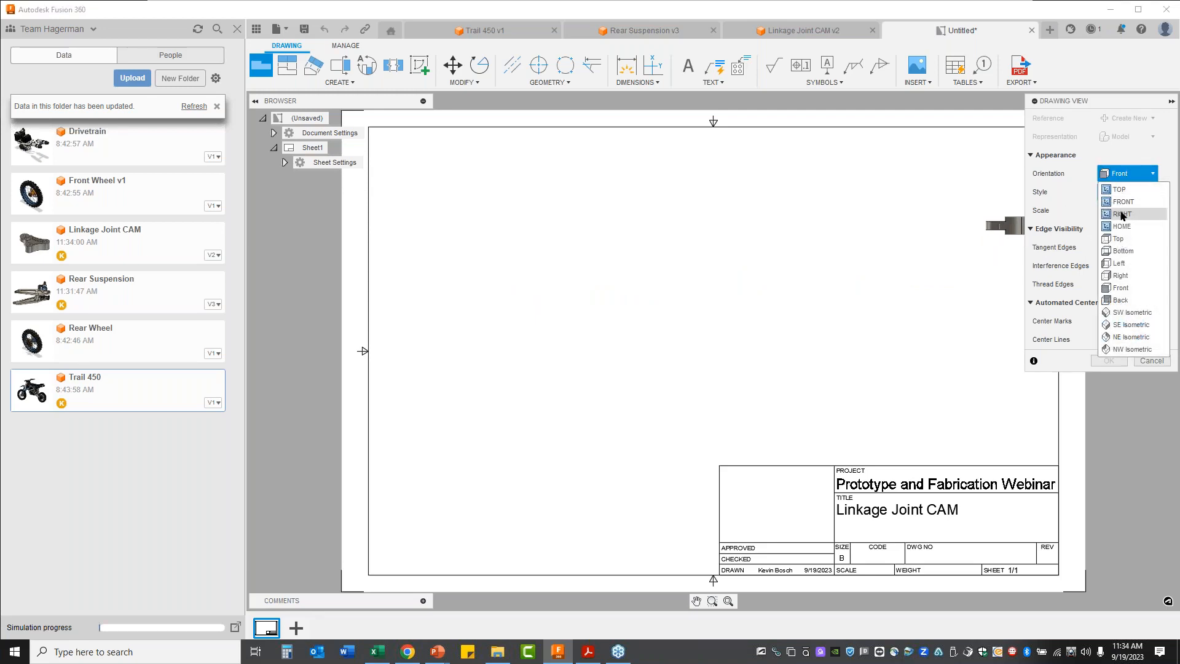
left_click(1119, 191)
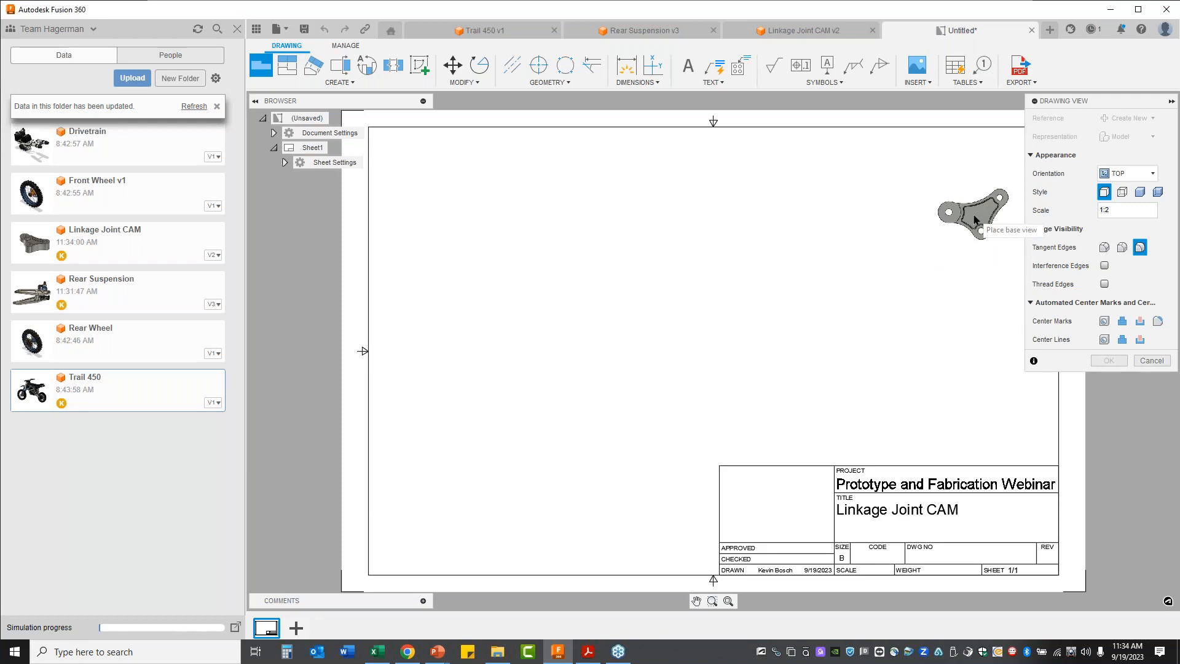
left_click(1104, 210)
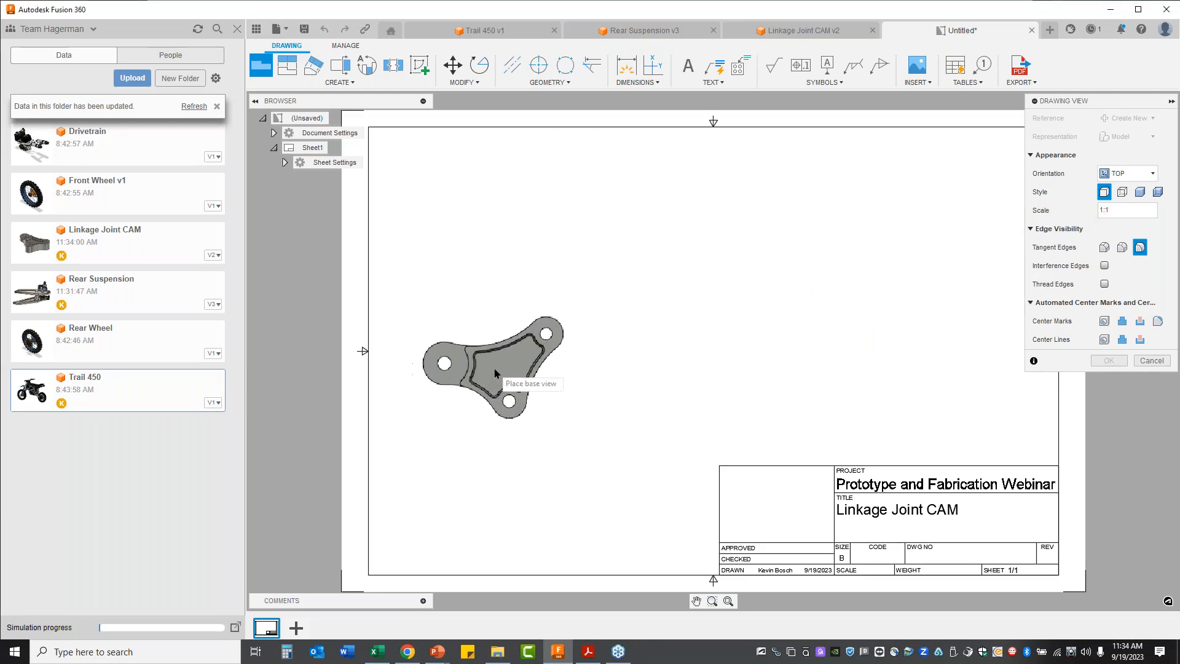
left_click(513, 370)
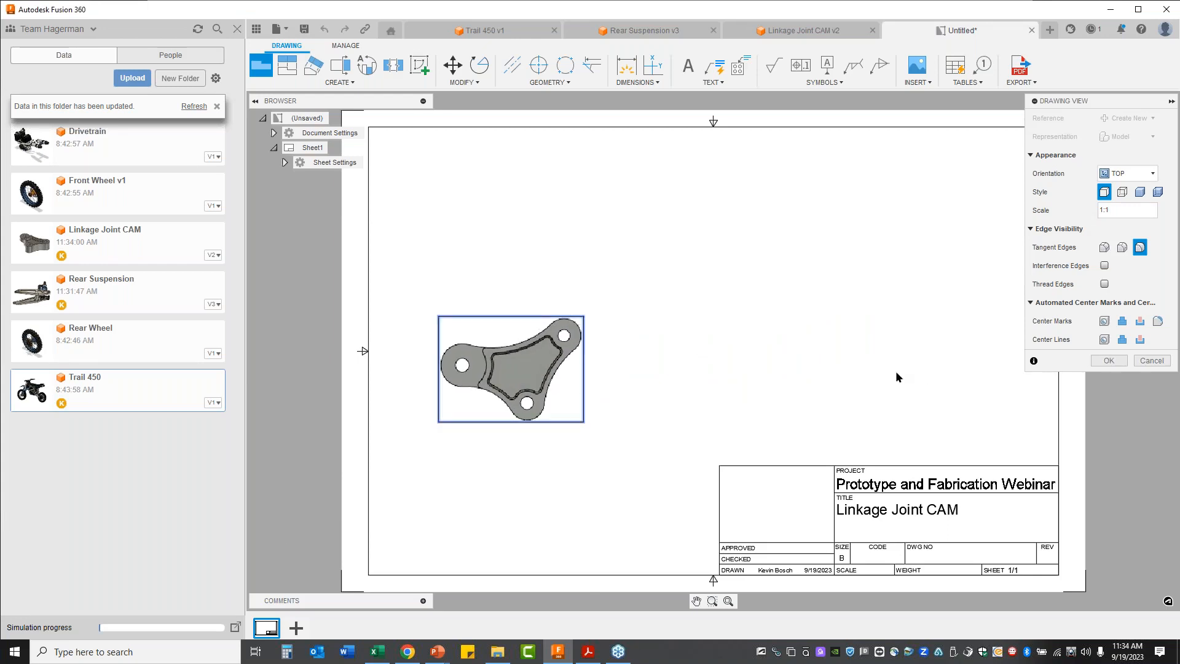
left_click(1119, 362)
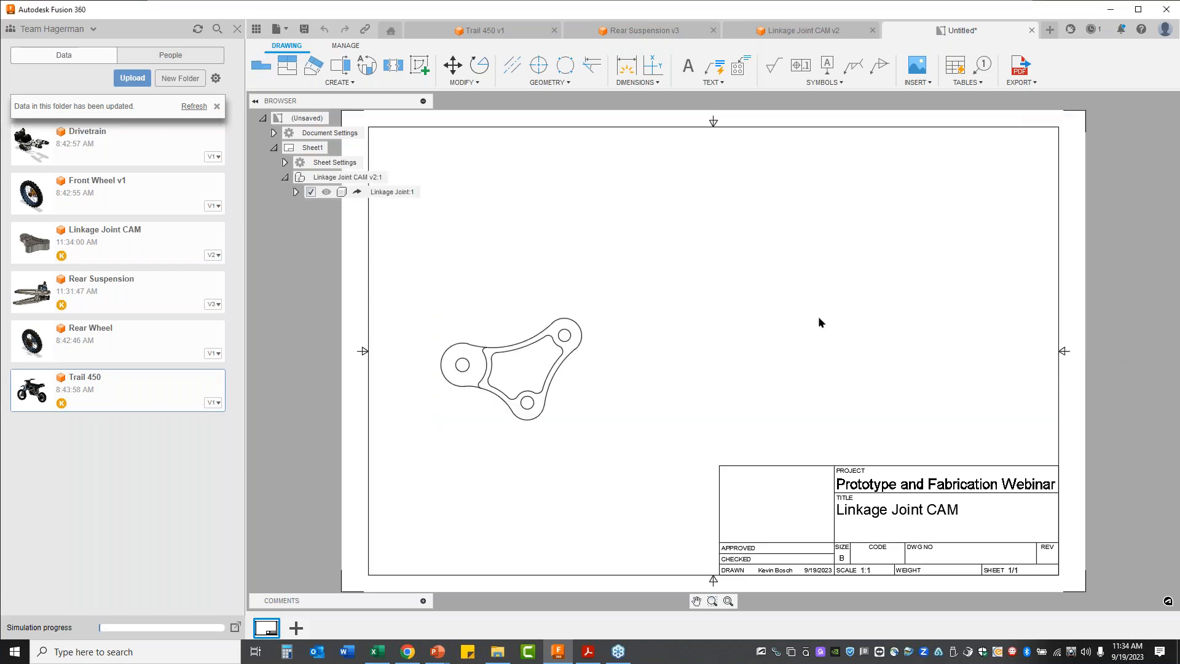
Project three views from the base view: one above it, one to its right, and an isometric diagonally up to the right.
left_click(287, 64)
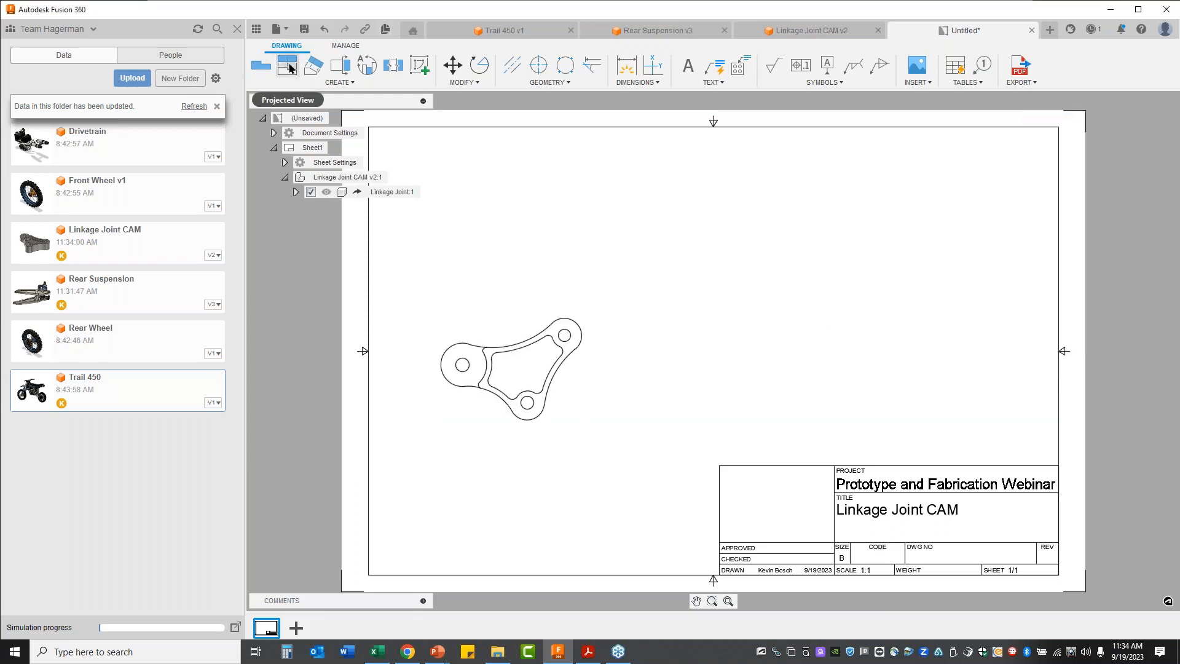
left_click(500, 329)
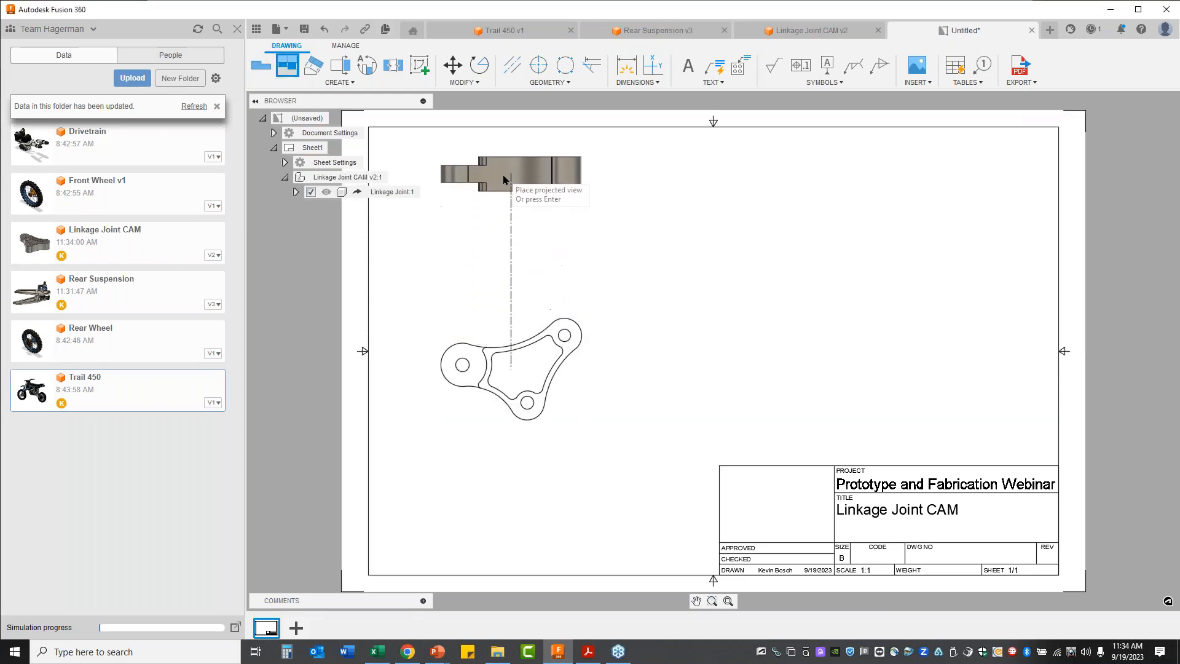
left_click(509, 174)
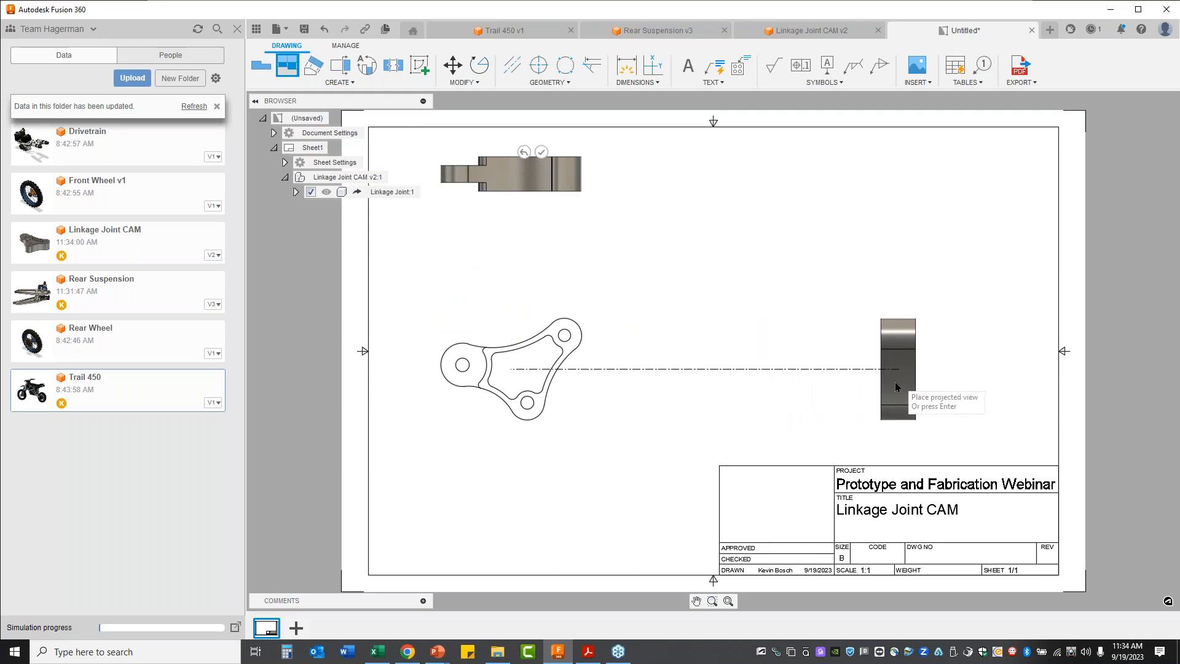
left_click(772, 387)
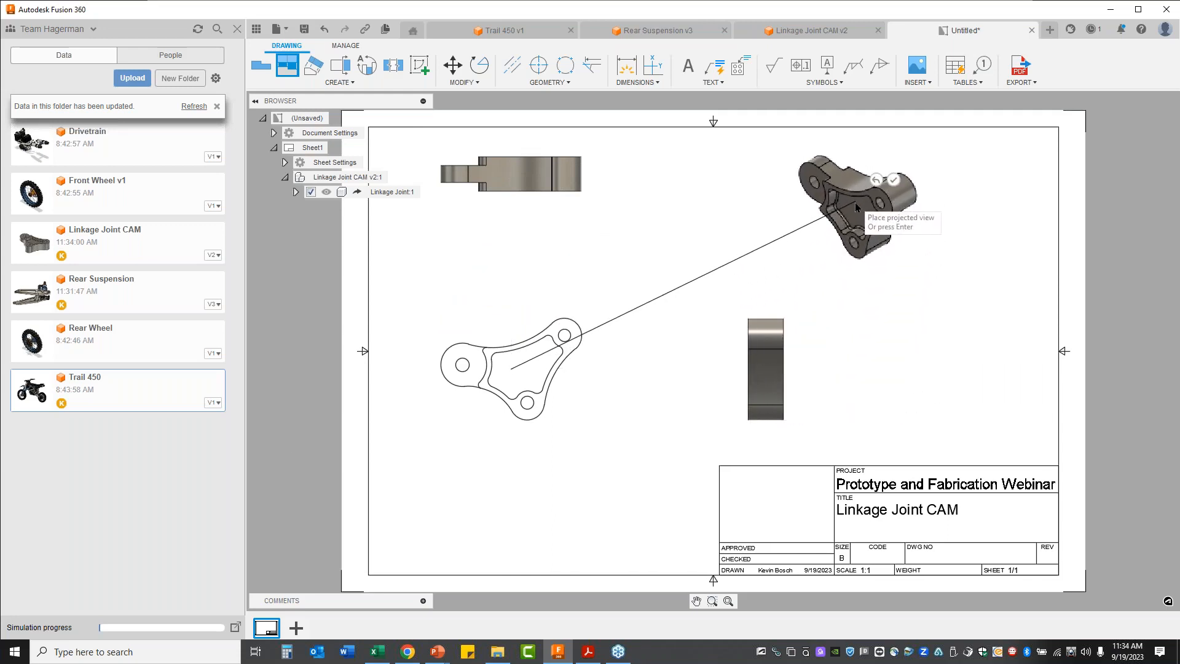
right_click(855, 202)
left_click(902, 205)
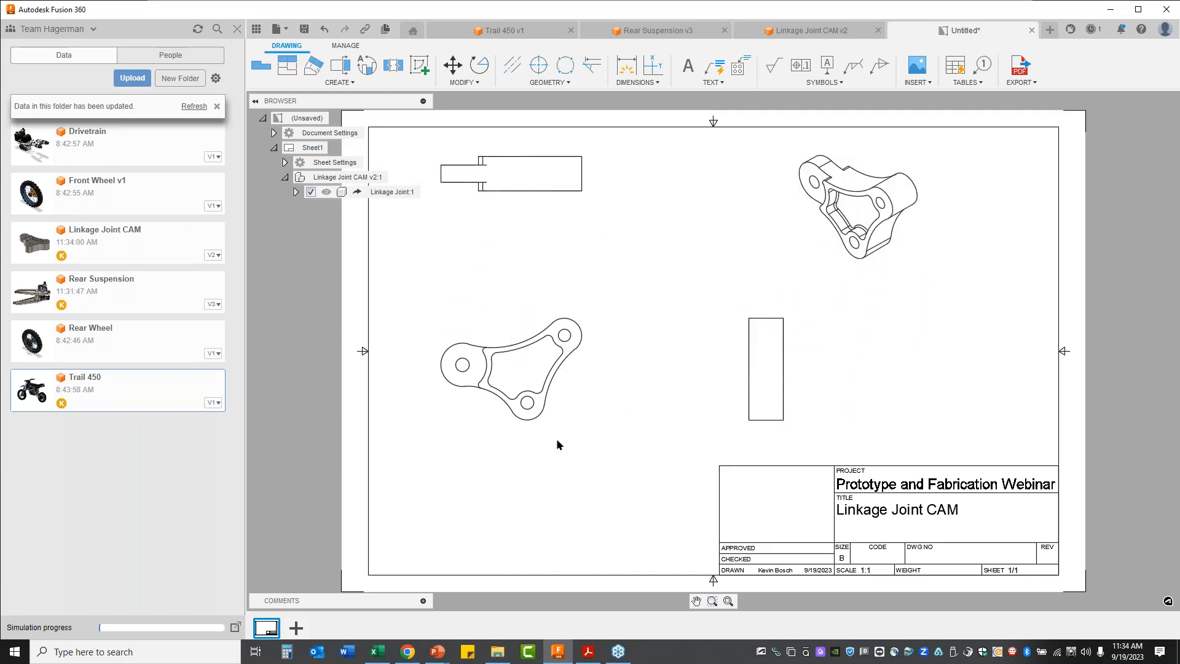
Create full-depth section view A from a vertical cut through the base view's lower hole, and reposition the base and section views clear of the title block.
left_click(342, 70)
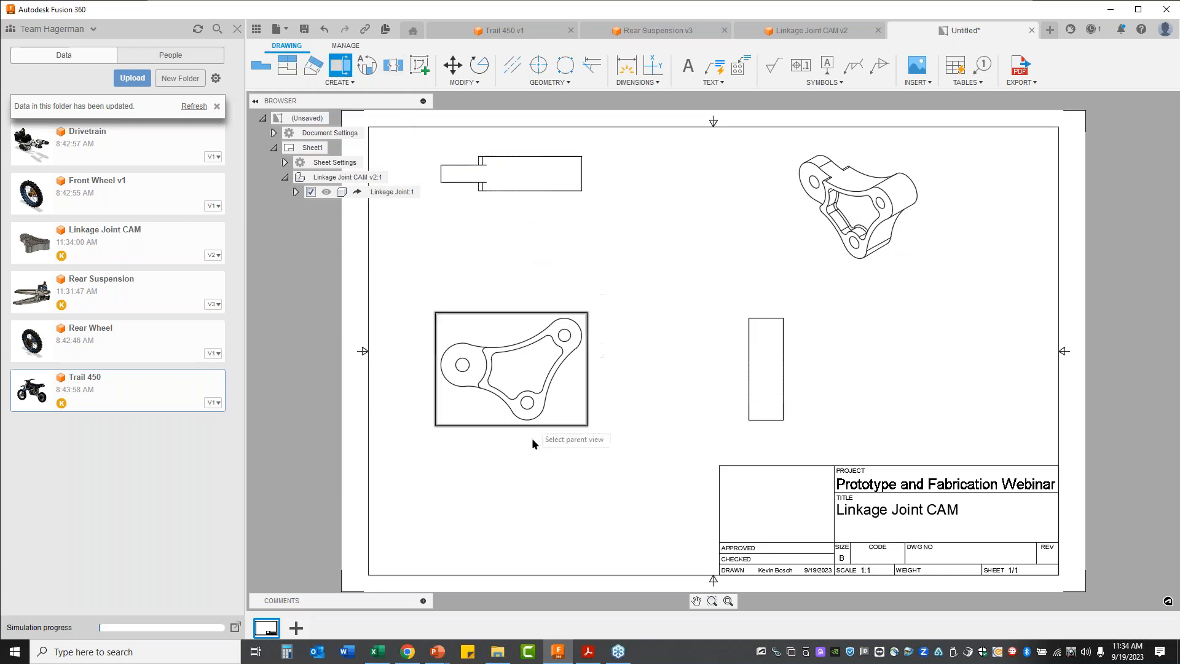
left_click(528, 409)
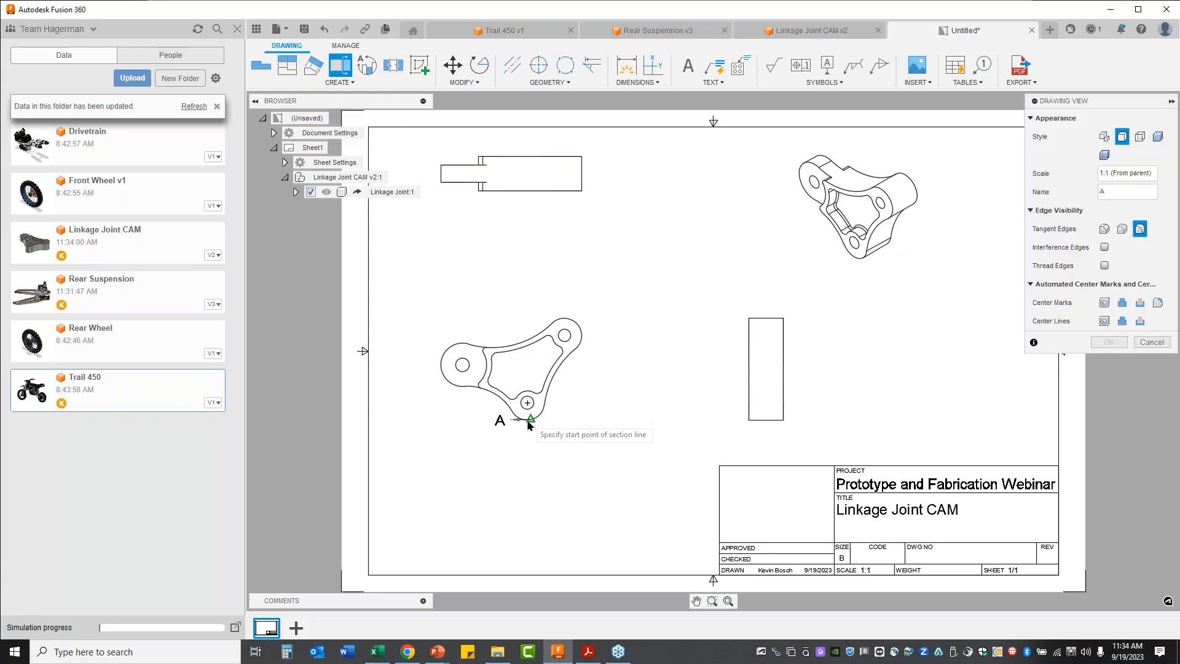
left_click(528, 424)
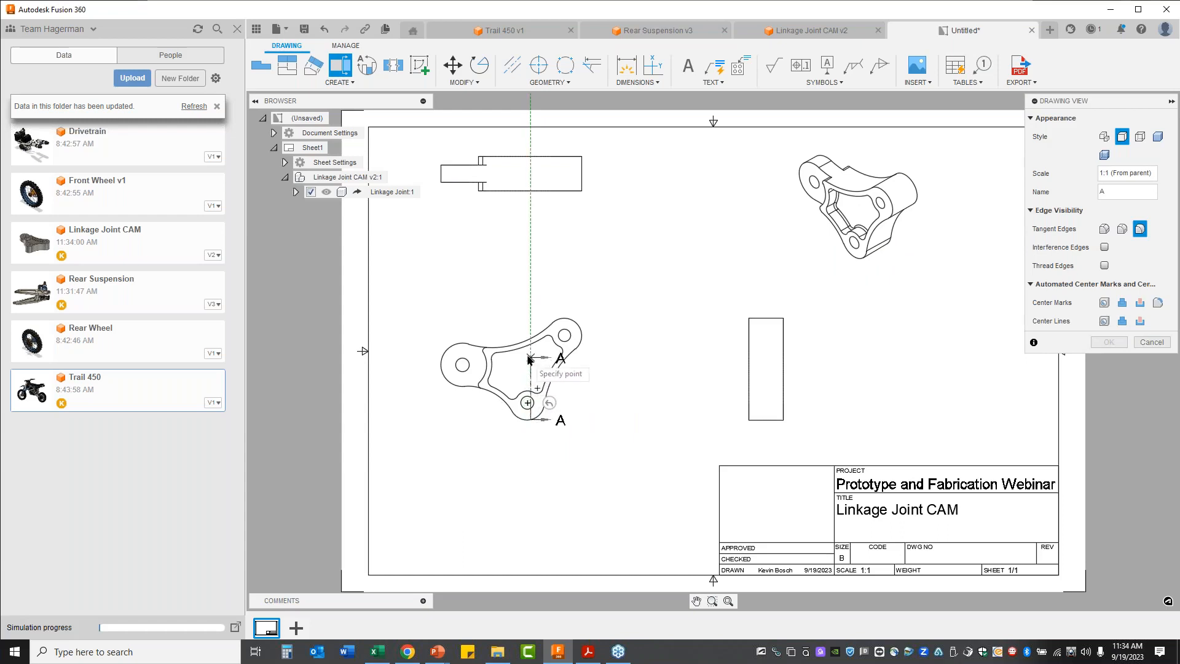
left_click(527, 312)
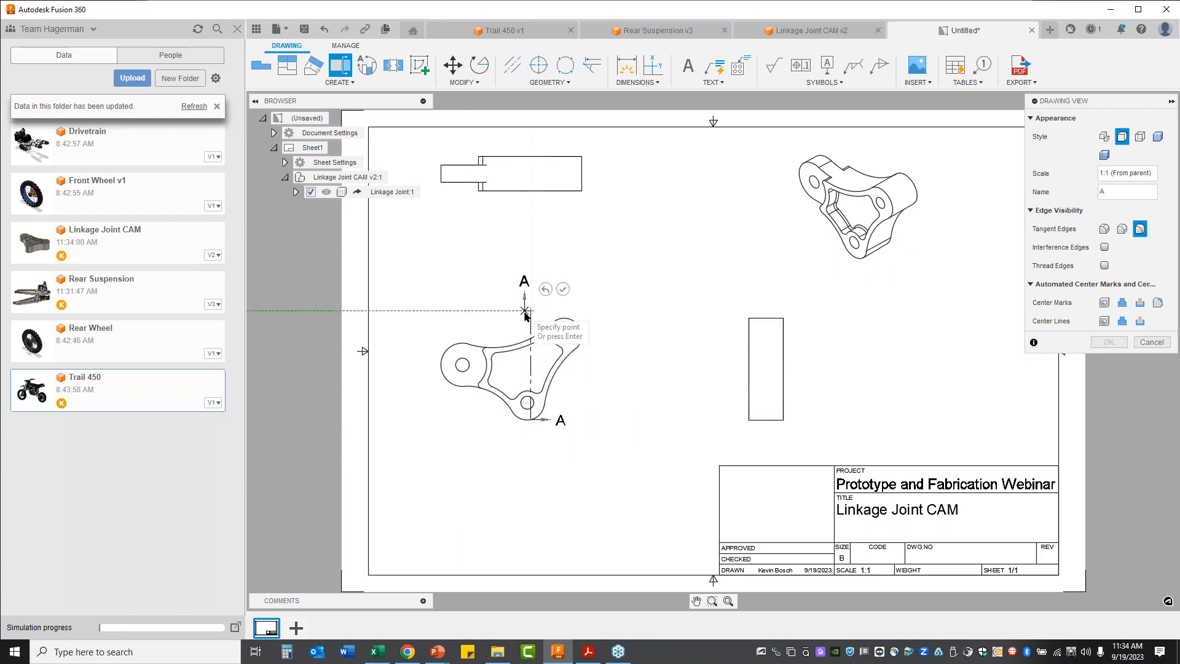
right_click(528, 313)
left_click(567, 312)
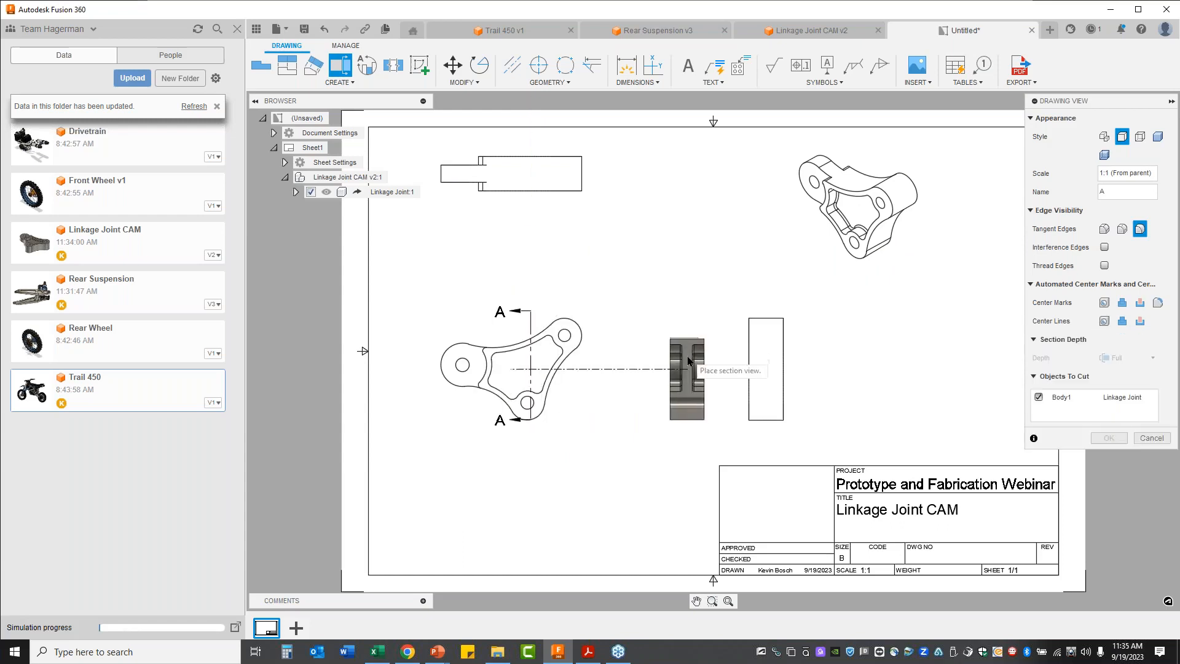
left_click(688, 361)
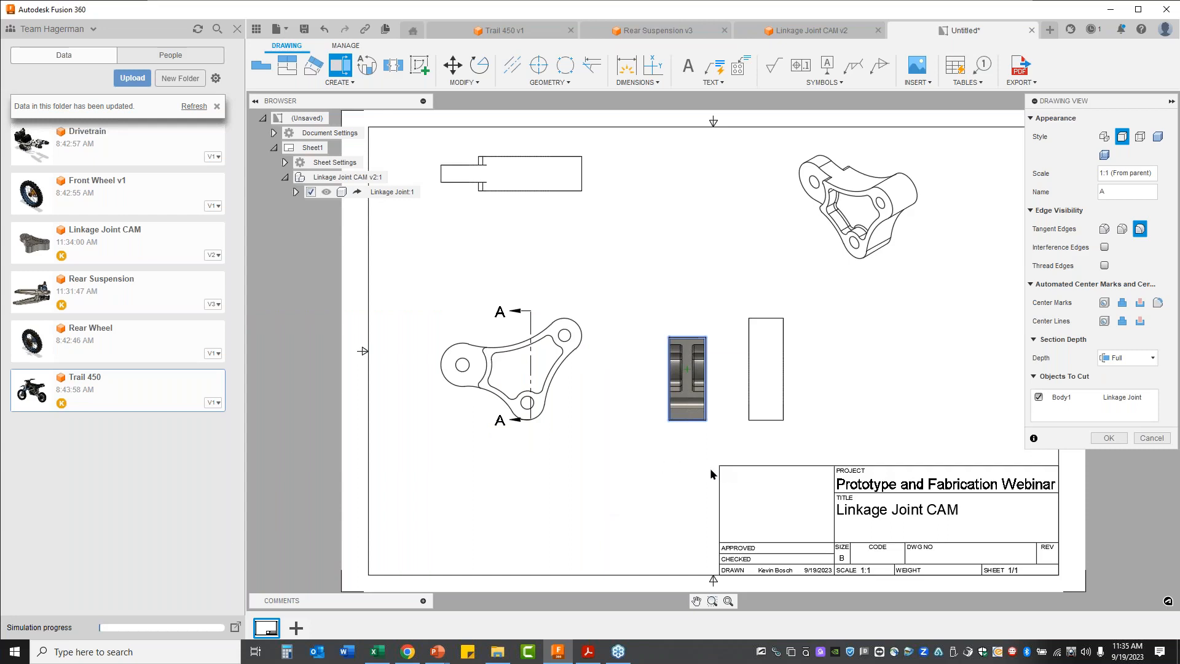
left_click(1108, 438)
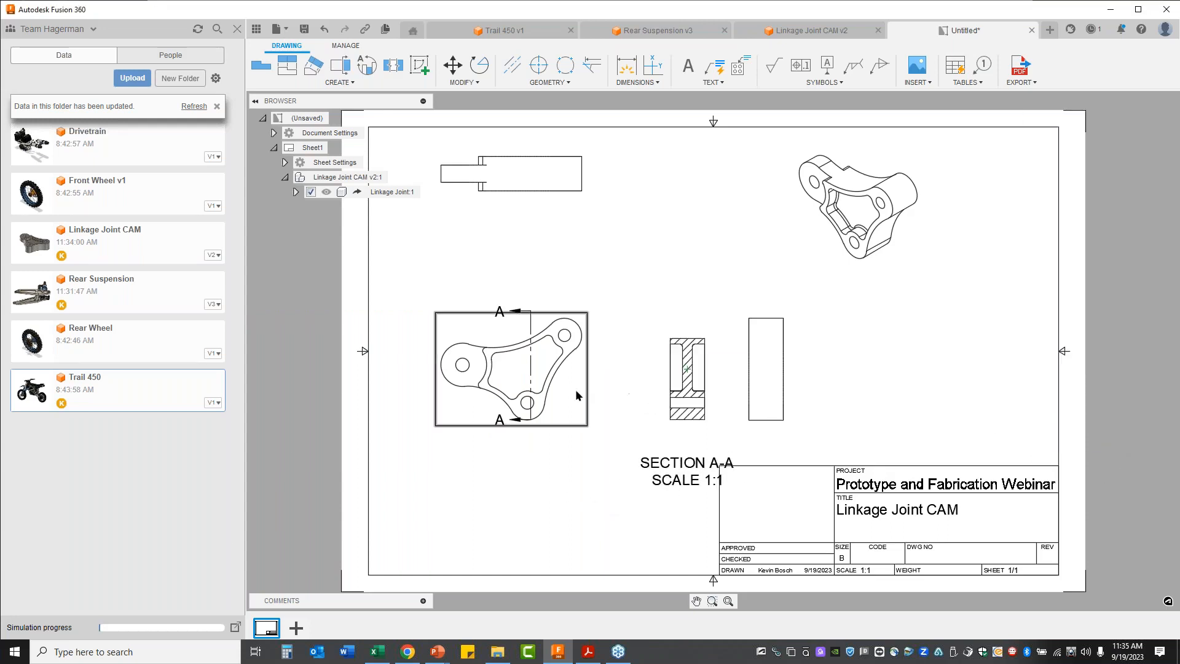
left_click_drag(583, 392, 566, 354)
left_click_drag(679, 394, 645, 397)
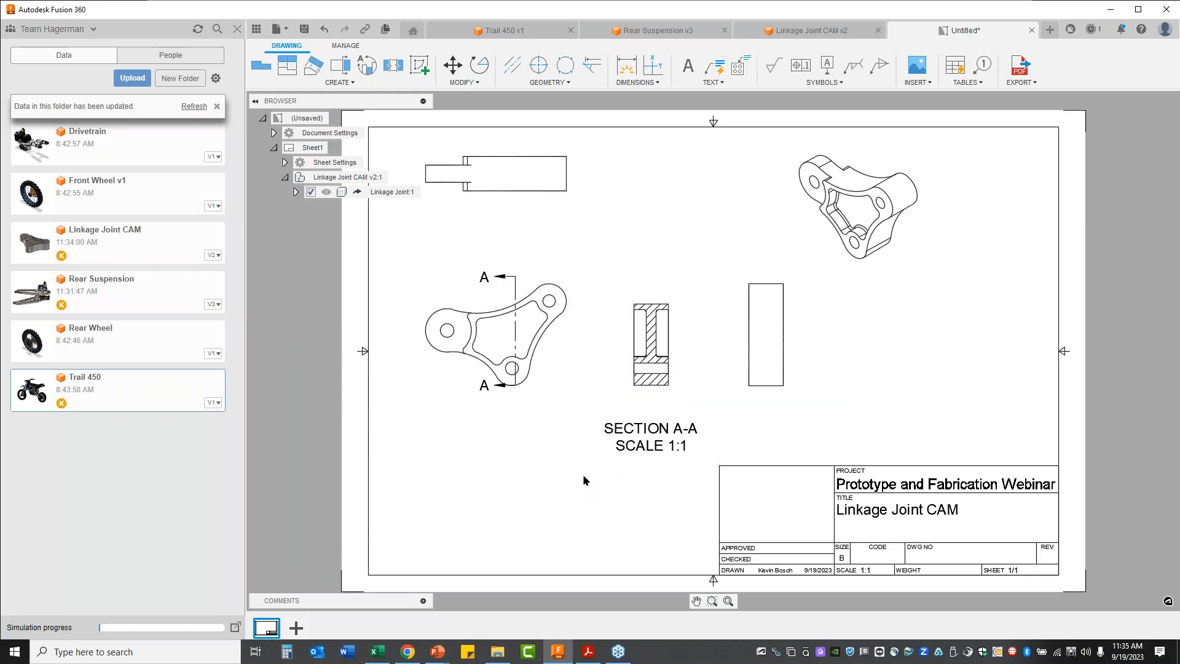
left_click(631, 83)
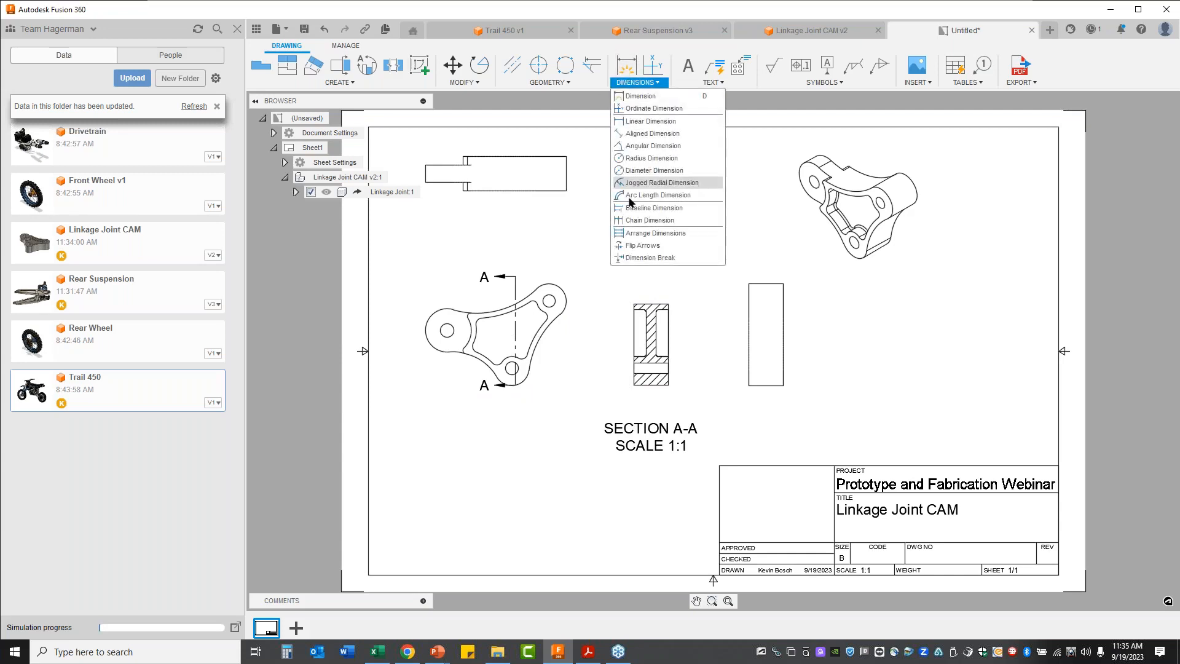
left_click(713, 82)
left_click(824, 83)
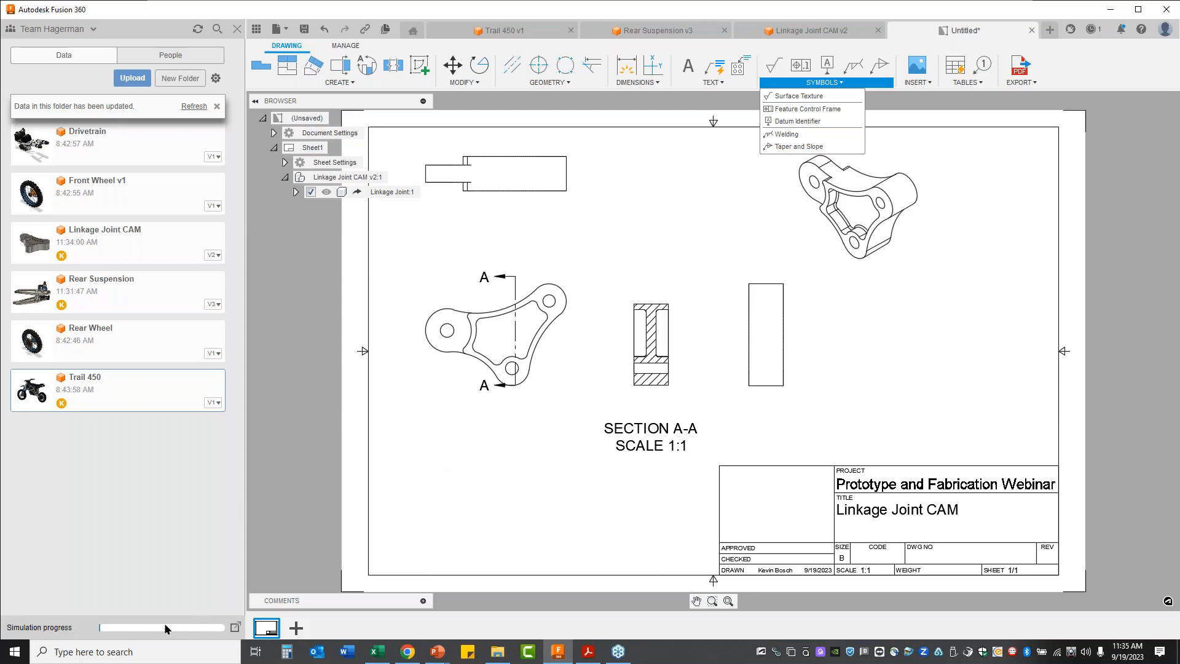
Review the updated static stress safety factor results of the Rear Suspension around the Linkage Joint, and dismiss the results details.
left_click(660, 28)
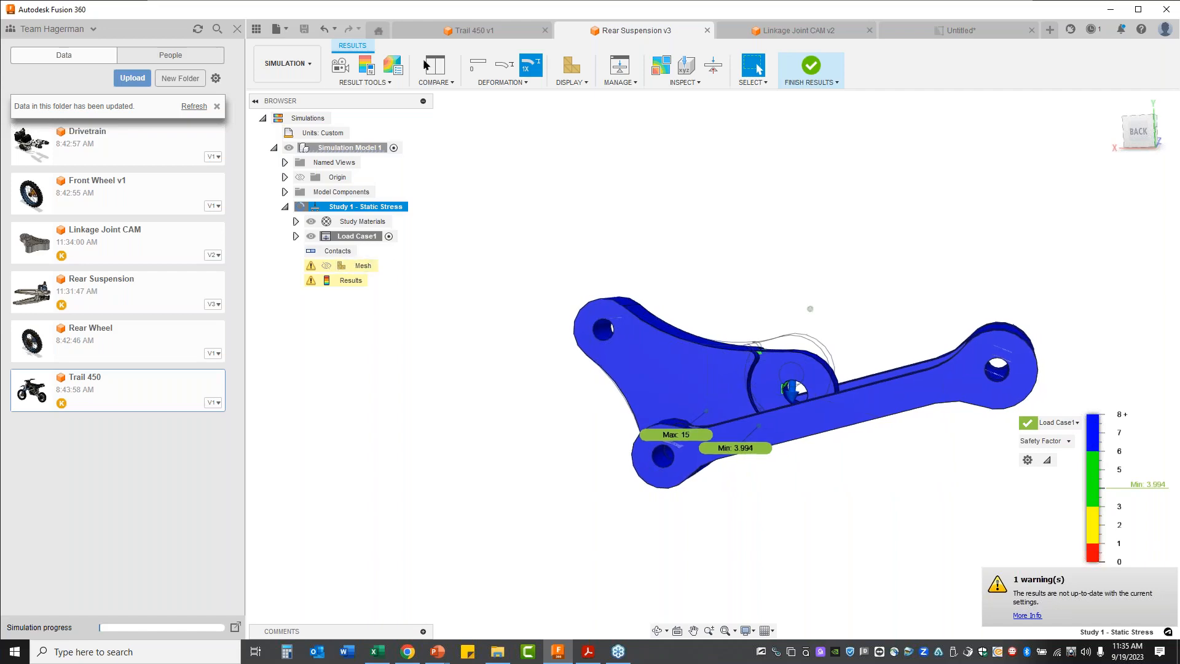
mouse_move(519, 172)
middle_mouse_down("shift")
mouse_move(545, 468)
mouse_move(614, 462)
mouse_move(368, 273)
middle_mouse_up("shift")
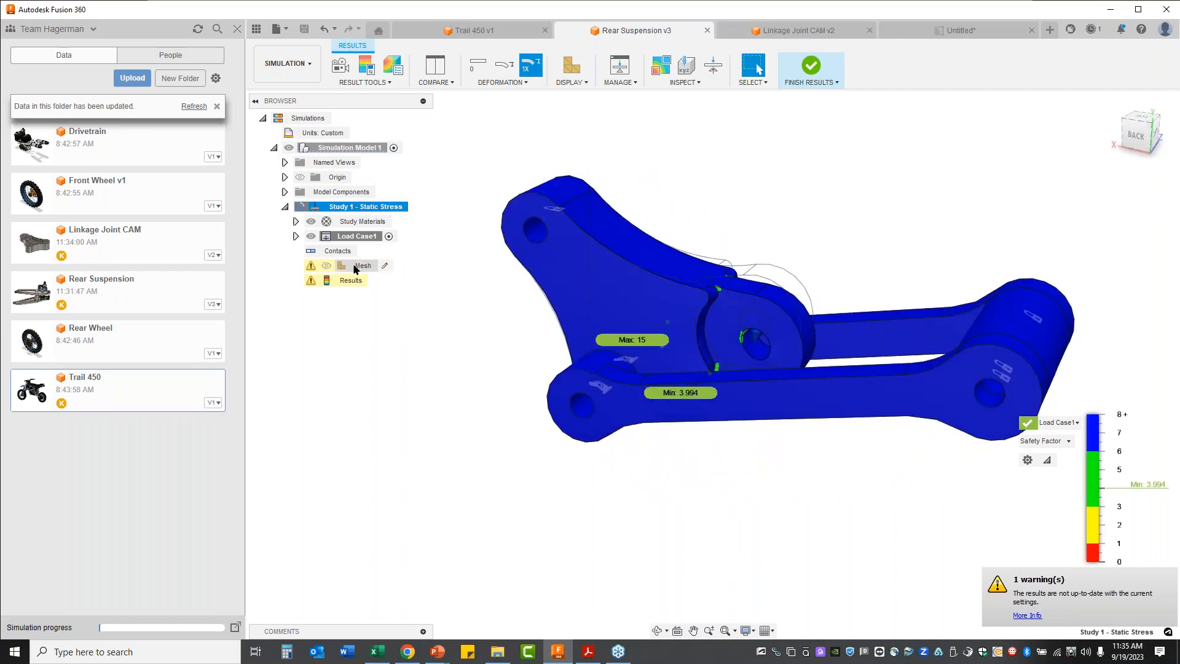
left_click(296, 68)
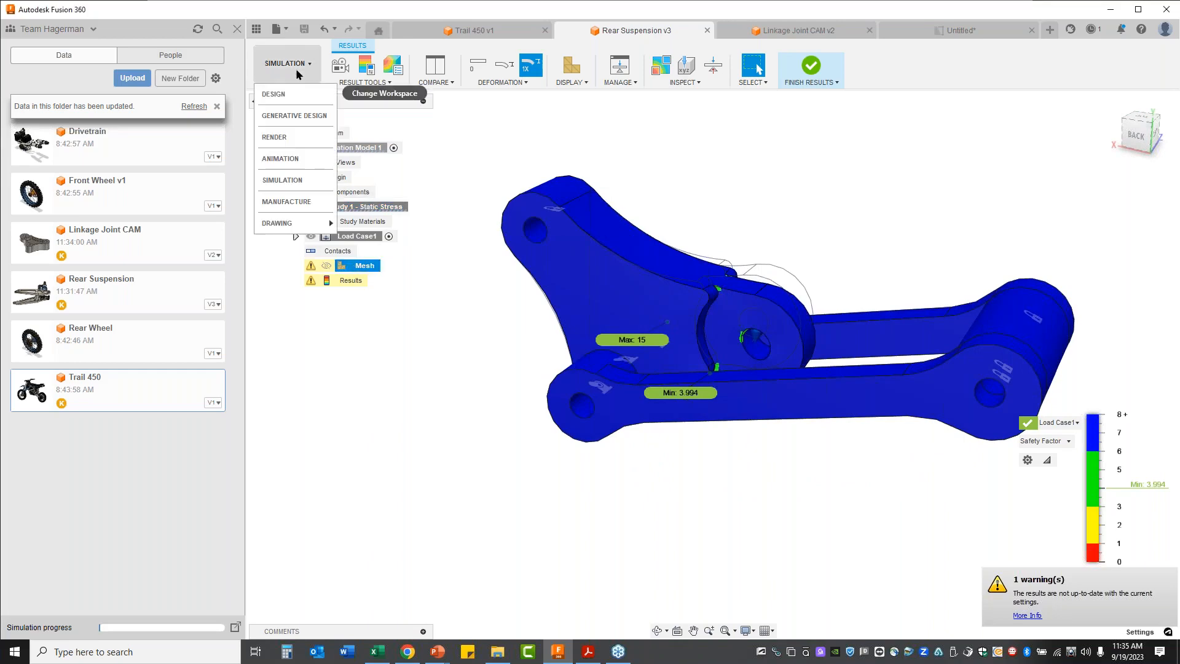
left_click(289, 94)
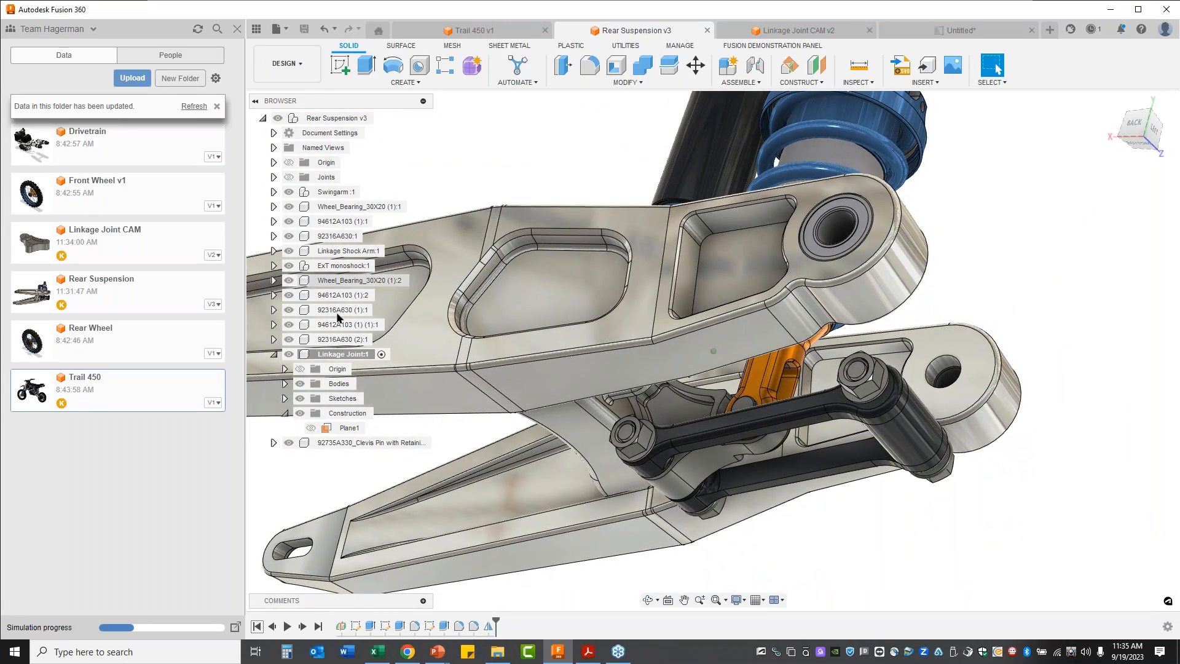
left_click(285, 63)
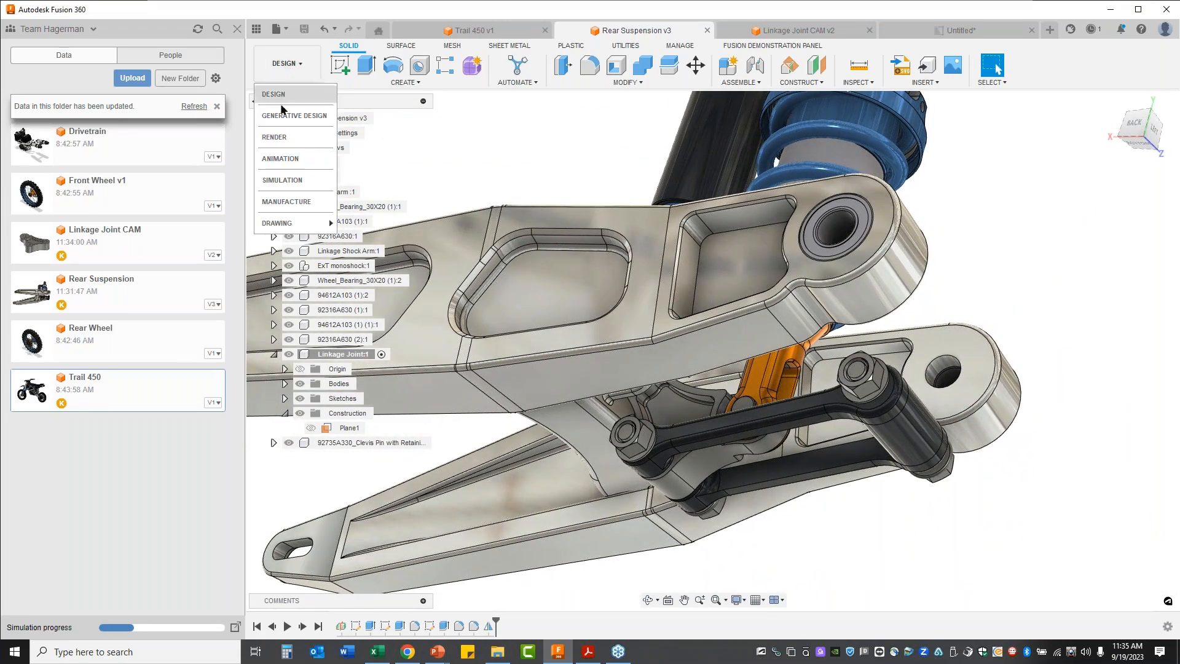
left_click(283, 181)
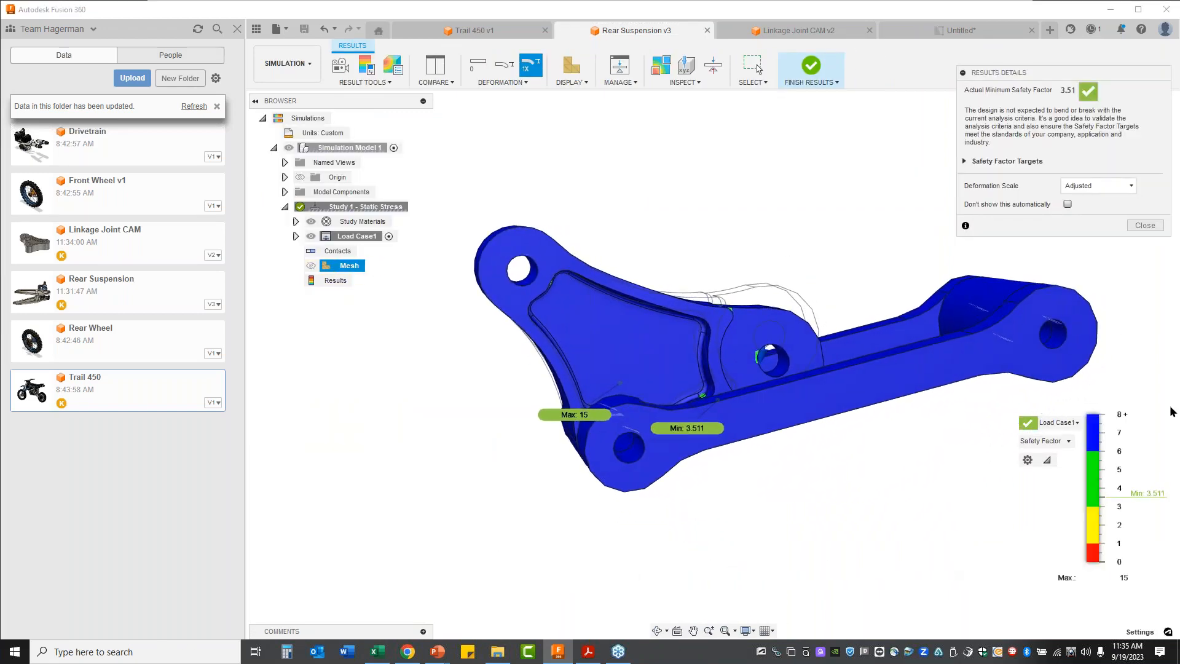
middle_click_drag(924, 123, 704, 234, "shift")
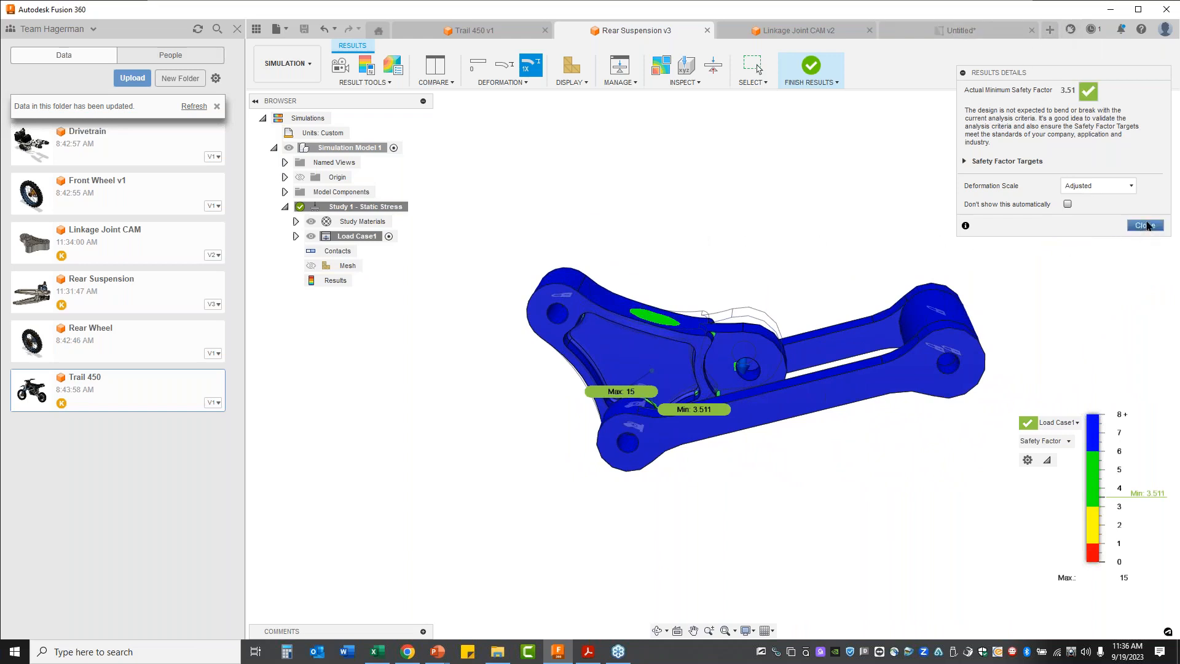
left_click(1147, 226)
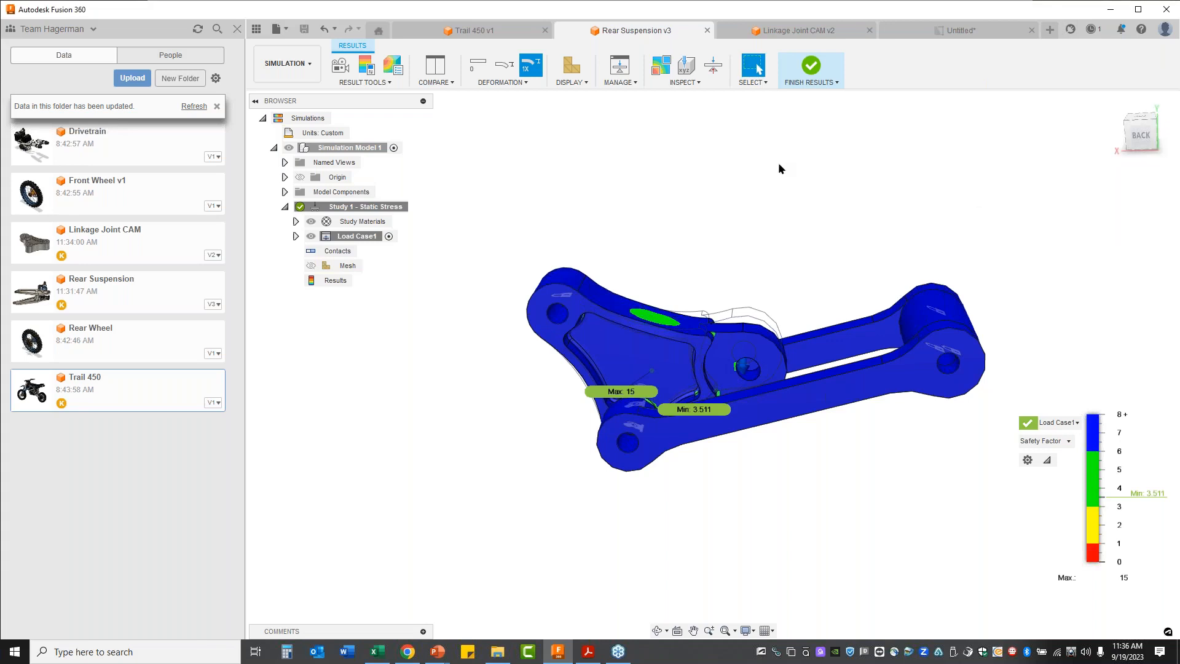
Create a new design and start a sheet metal sketch on the front (XZ) plane.
left_click(1051, 30)
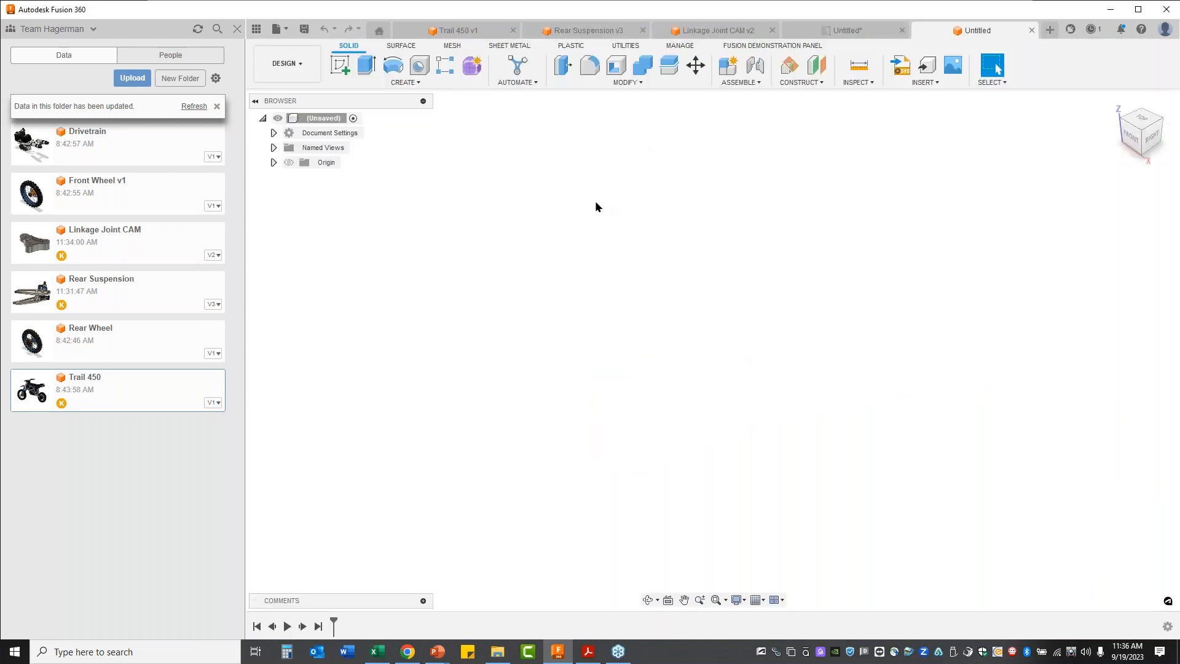
left_click(503, 48)
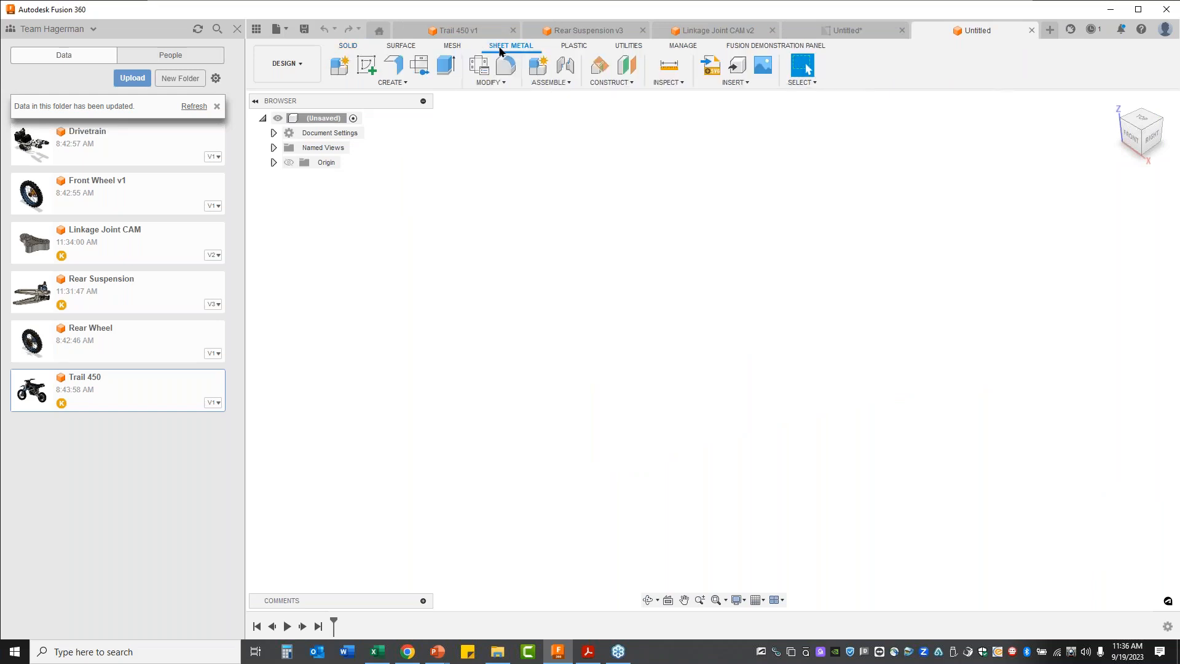
left_click(373, 69)
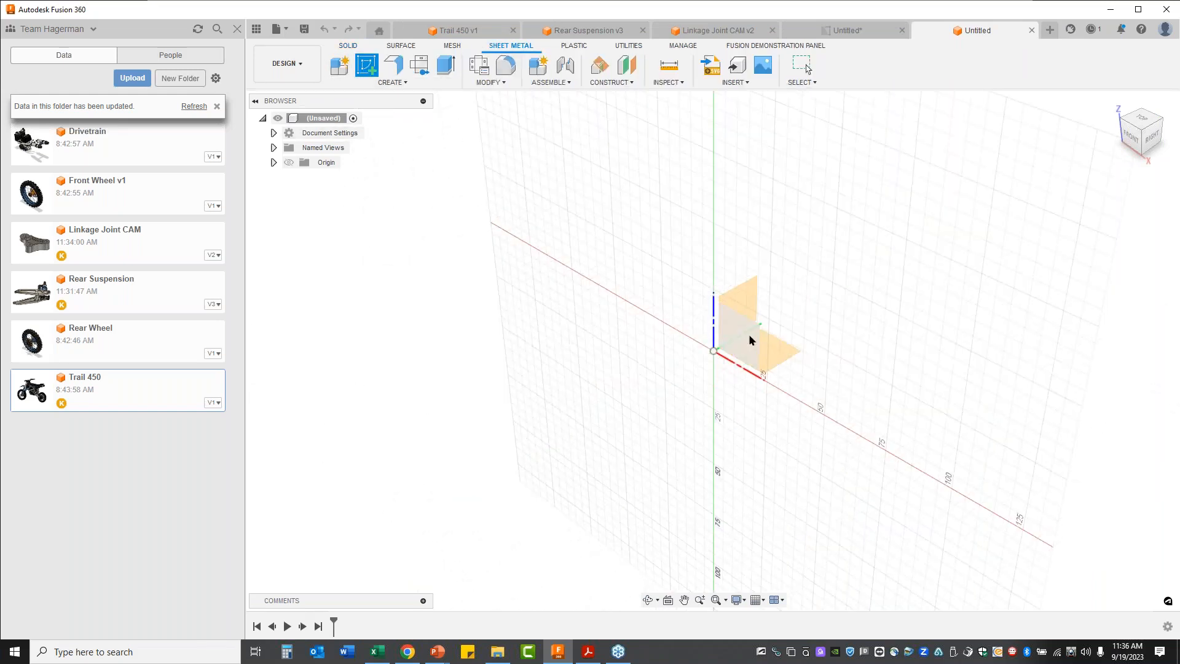
left_click(748, 333)
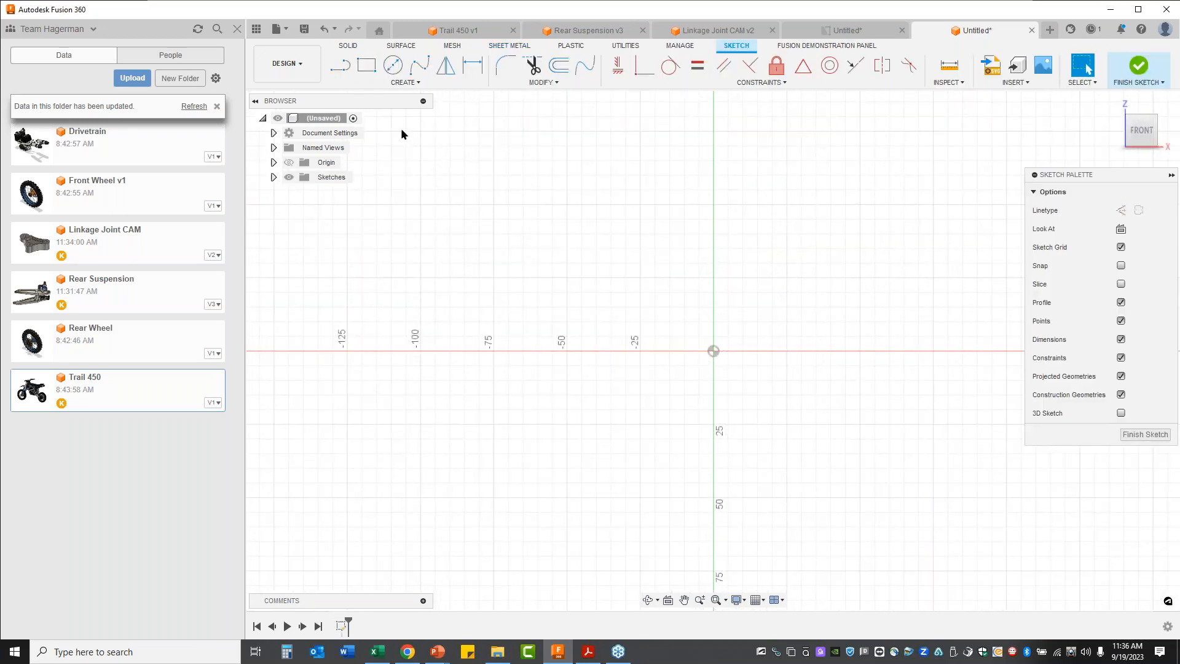
Sketch a 150 mm horizontal line to the right from the origin and finish the sketch.
left_click(338, 72)
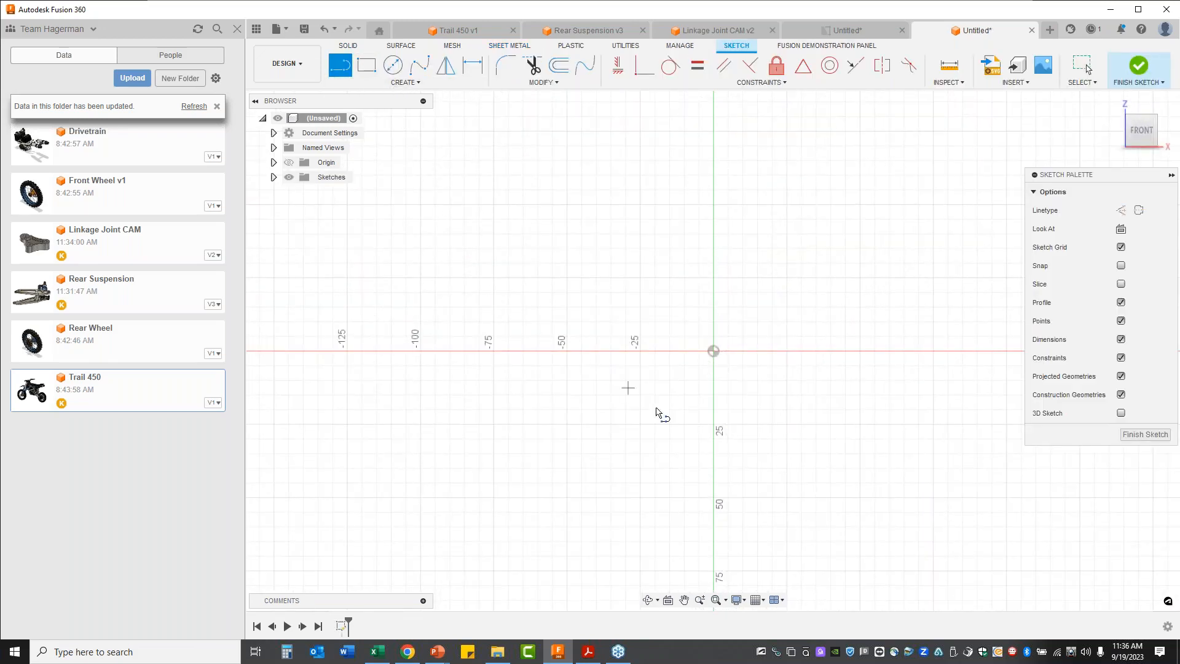
left_click(713, 352)
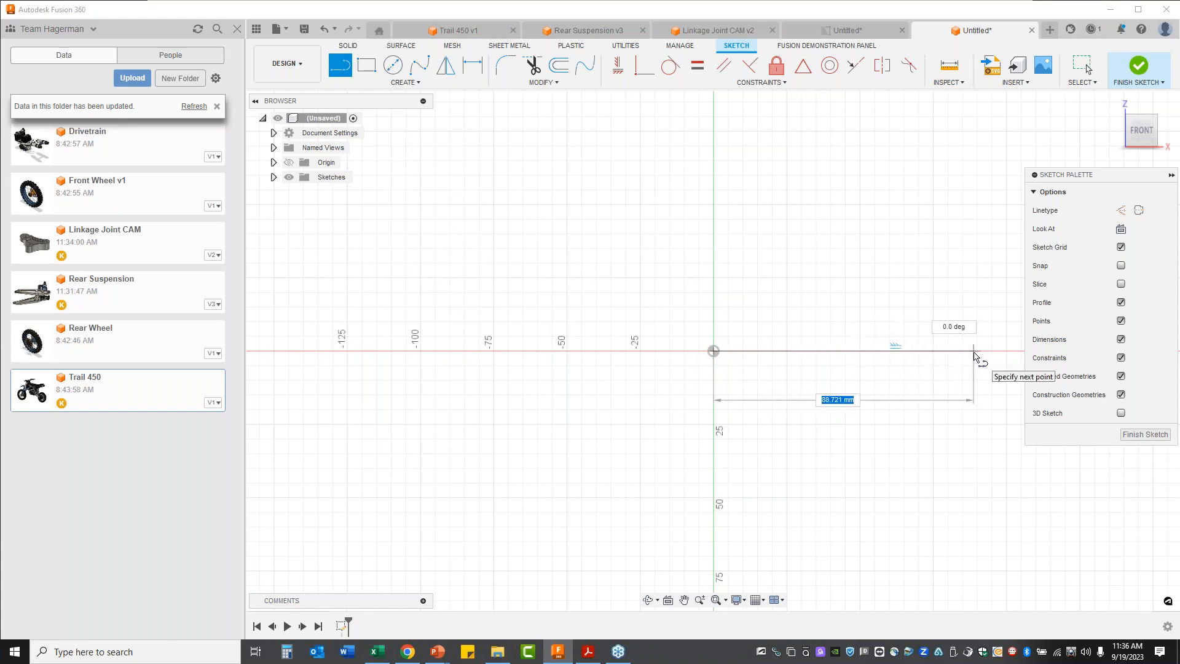
type("150")
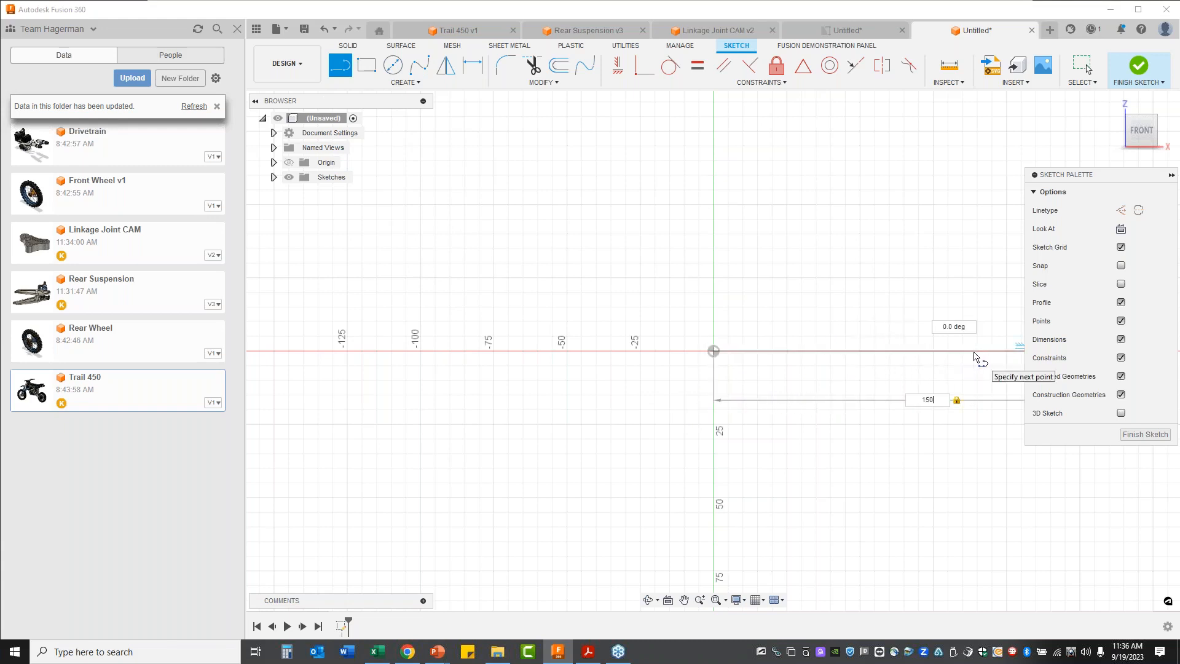
key("Return")
key("Return")
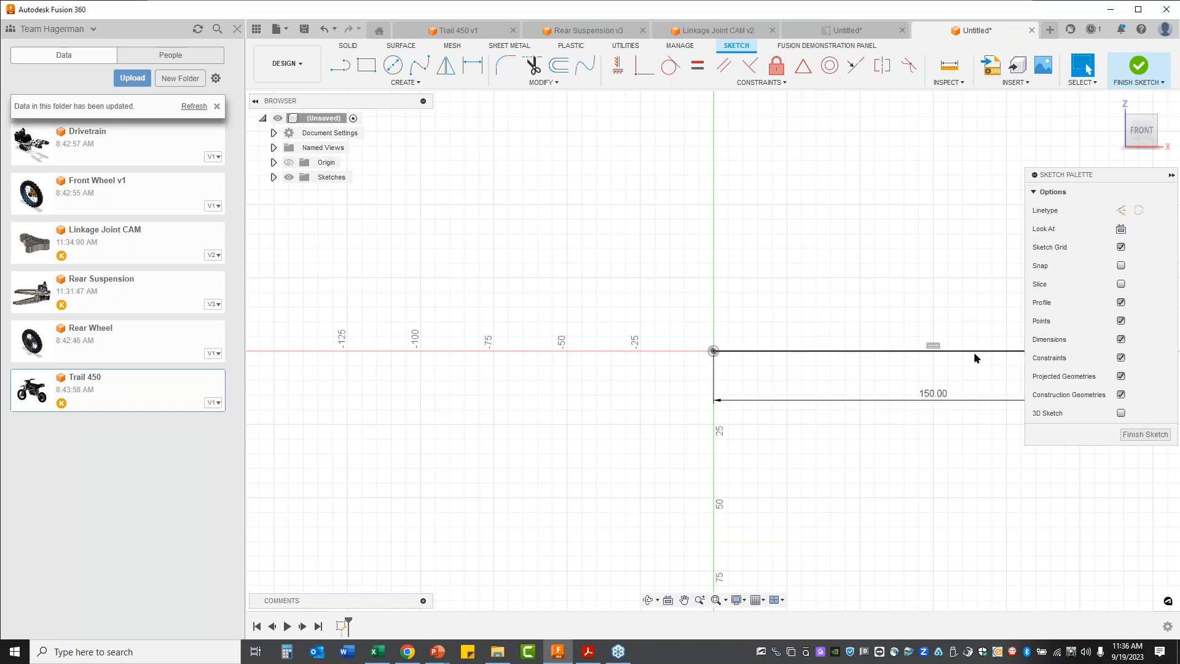
left_click(1135, 434)
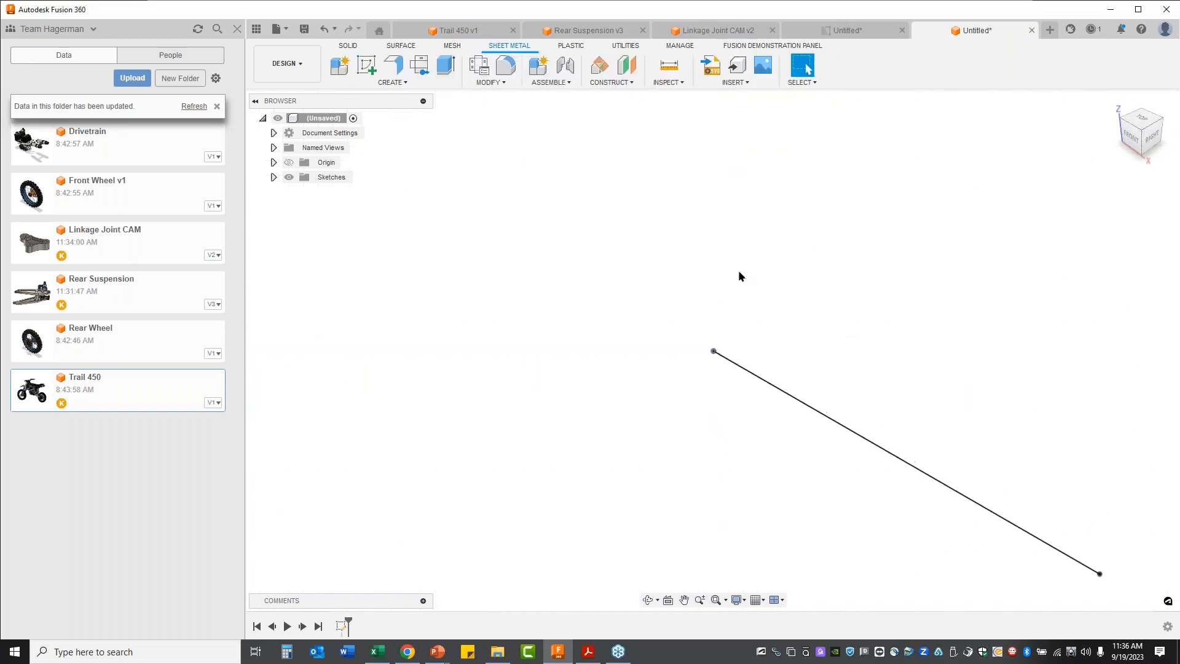
Create a sheet metal flange from the sketched line, extending 65 mm symmetrically as a new body.
left_click(377, 86)
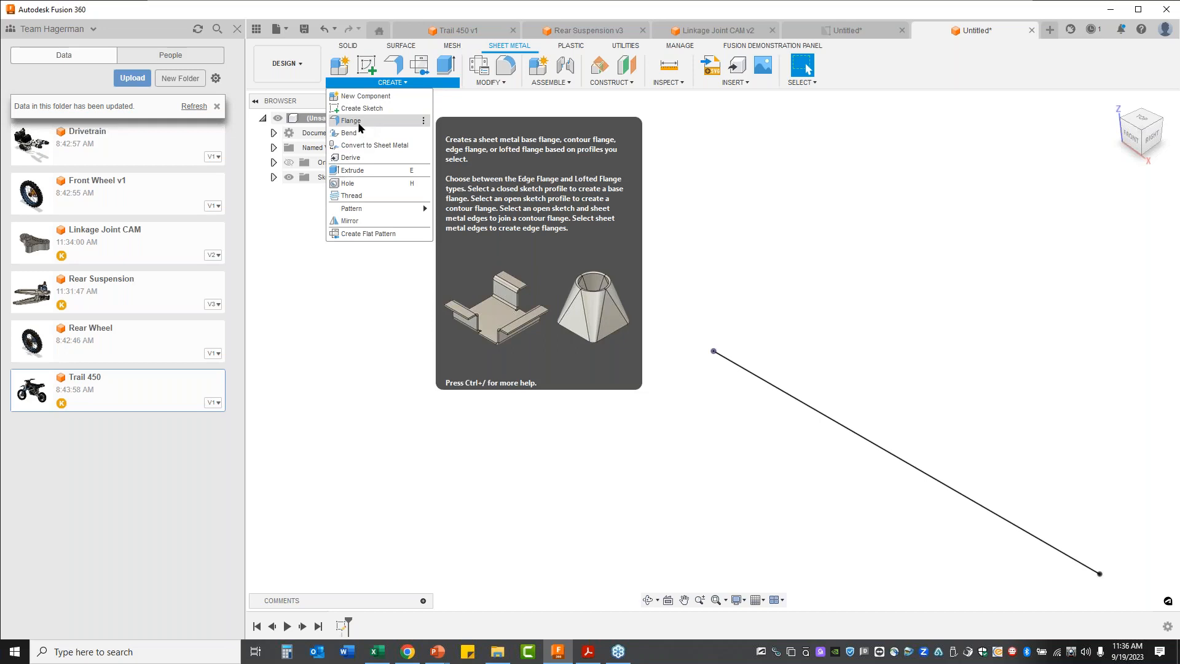
left_click(351, 121)
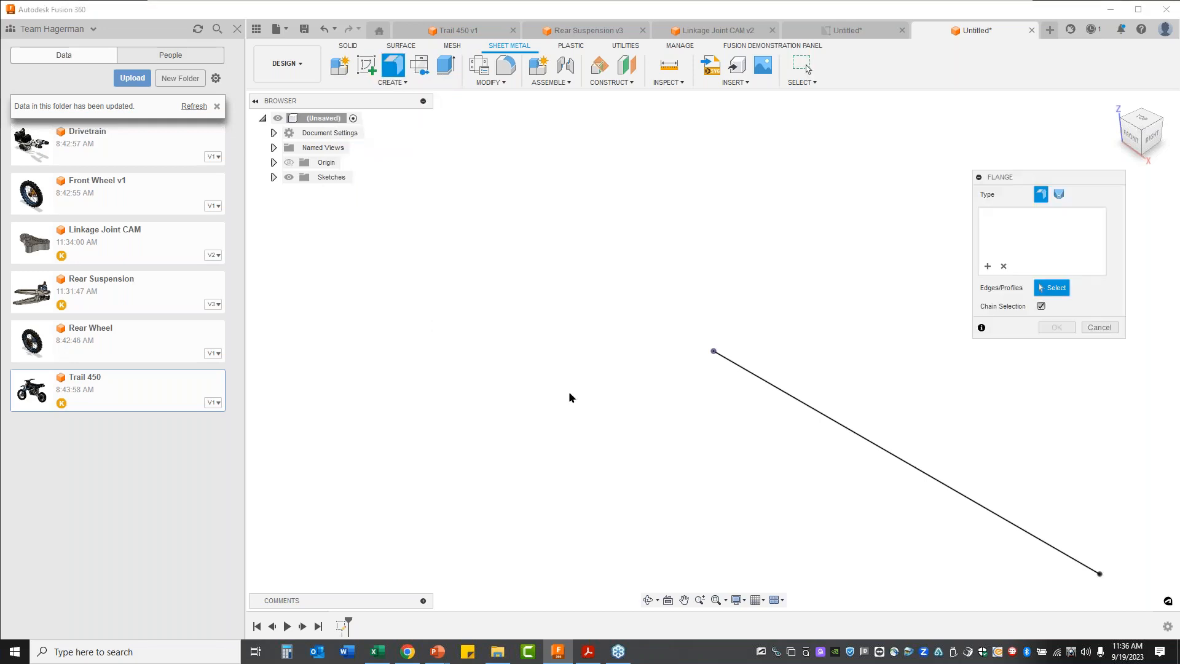
left_click(806, 406)
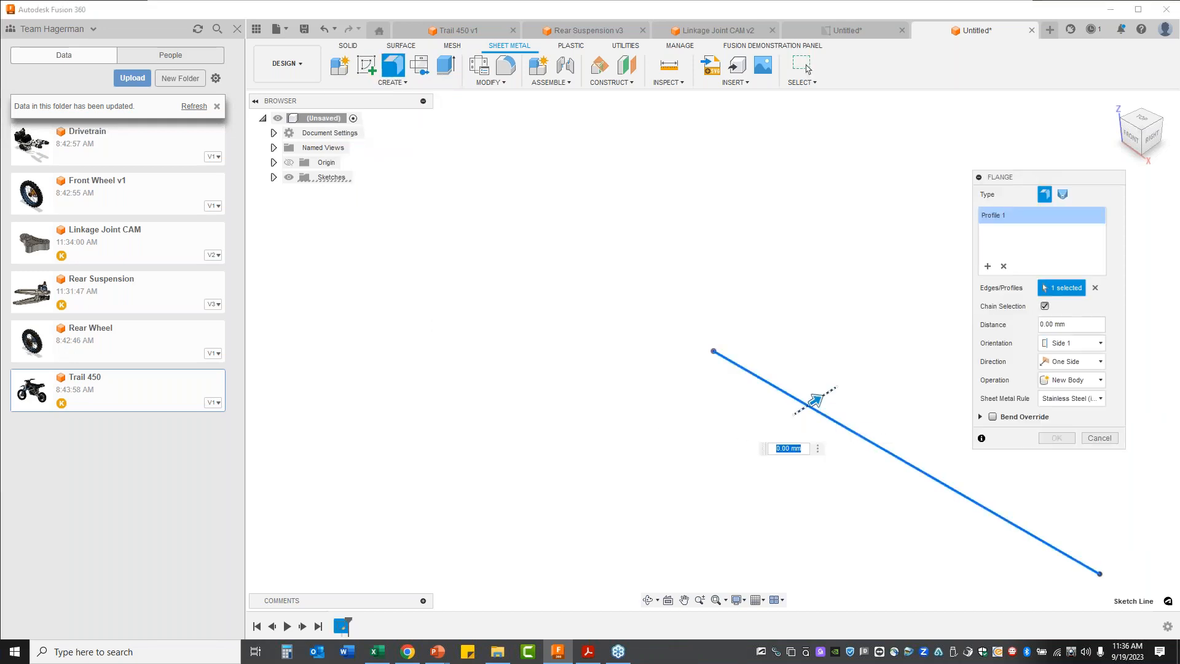
left_click(1098, 361)
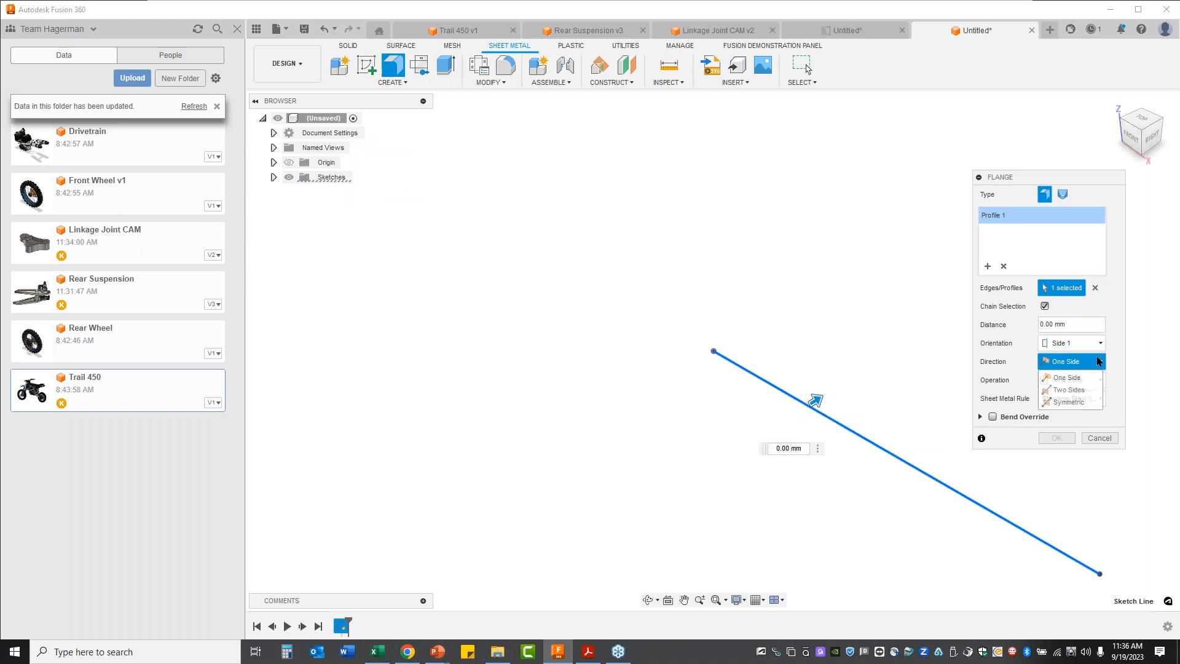
left_click(1077, 406)
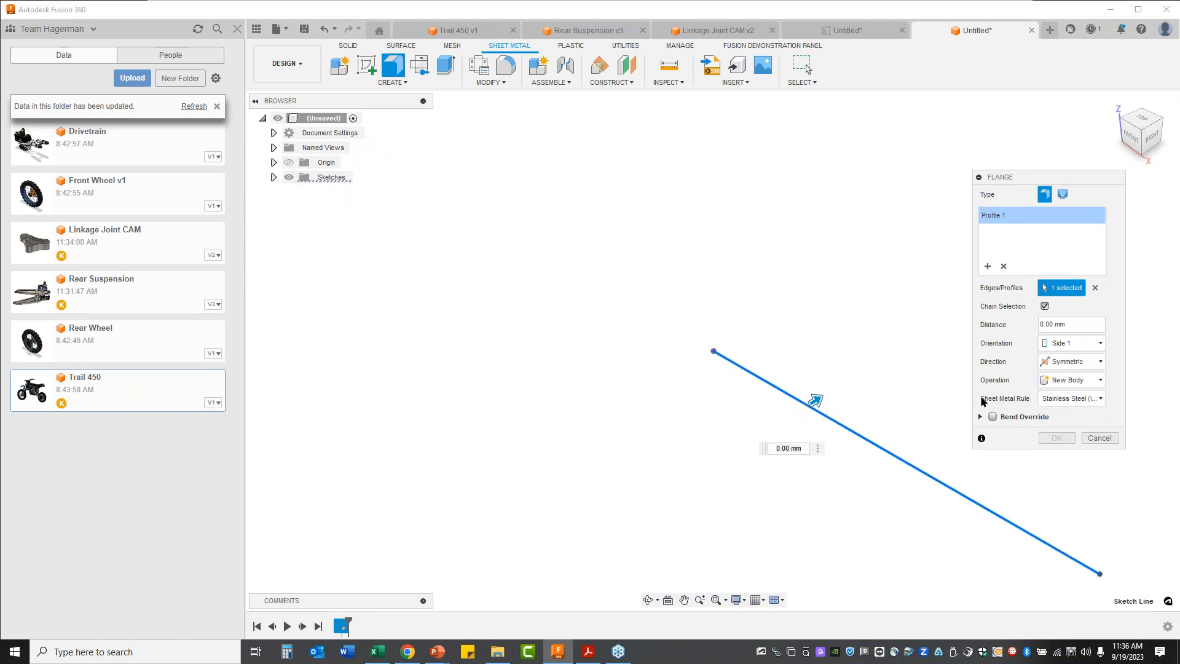
left_click_drag(817, 397, 952, 343)
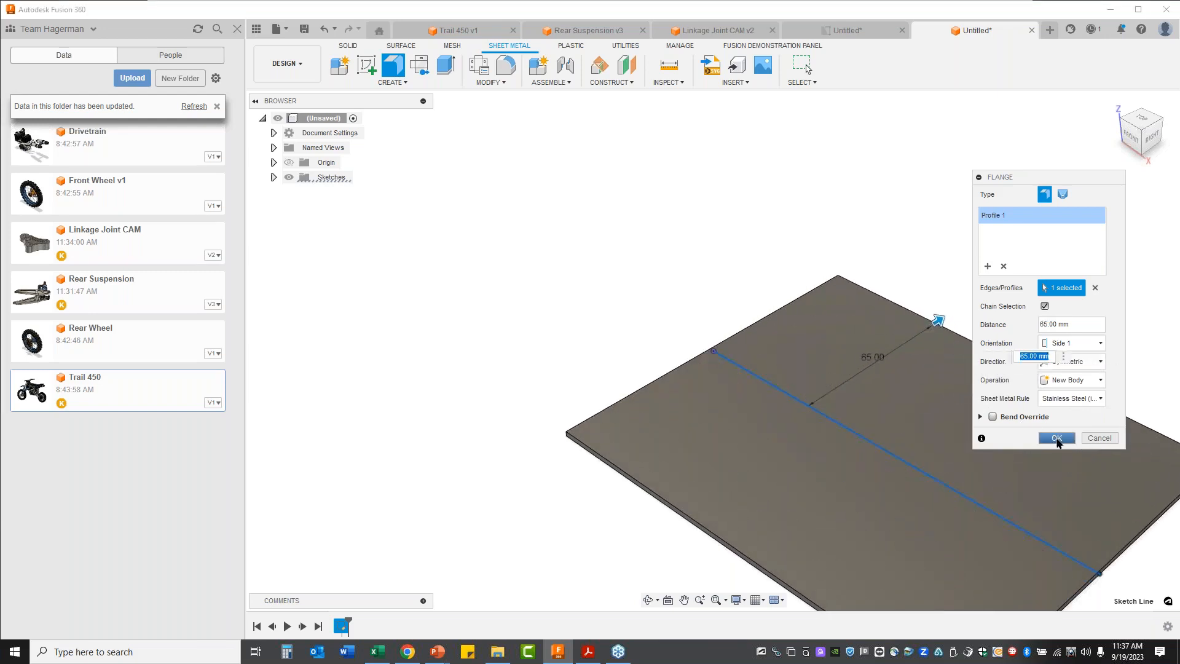
left_click(1056, 438)
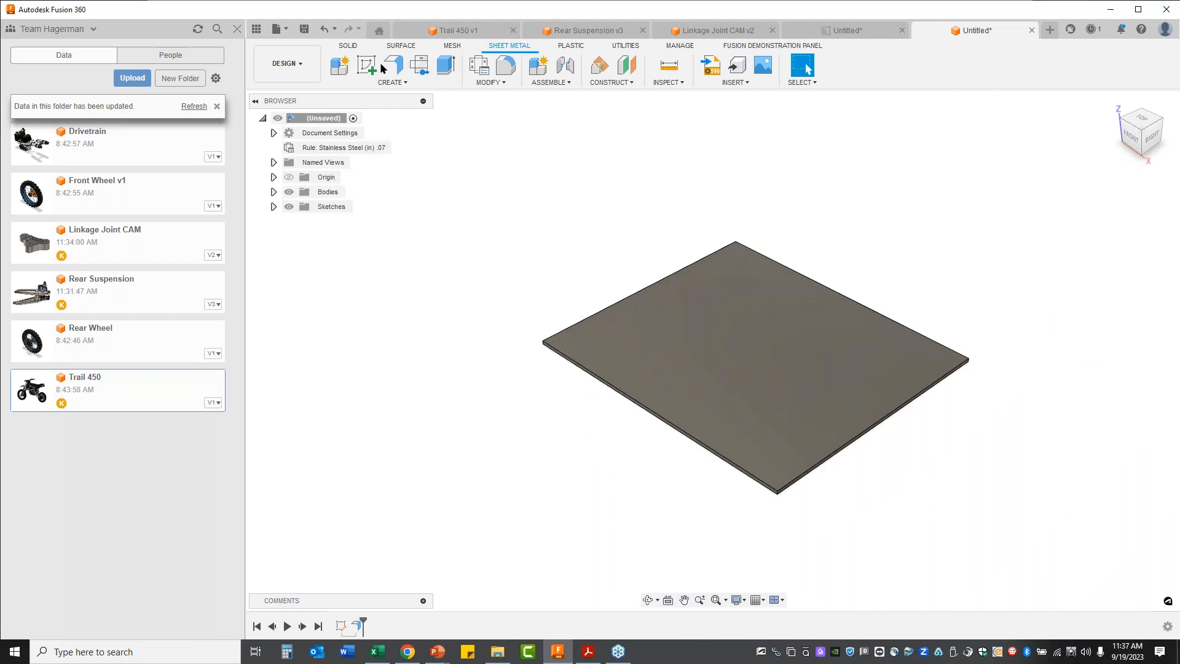
Add an edge flange along the plate's front long edge with a 30 mm height and a 40 degree angle.
left_click(394, 64)
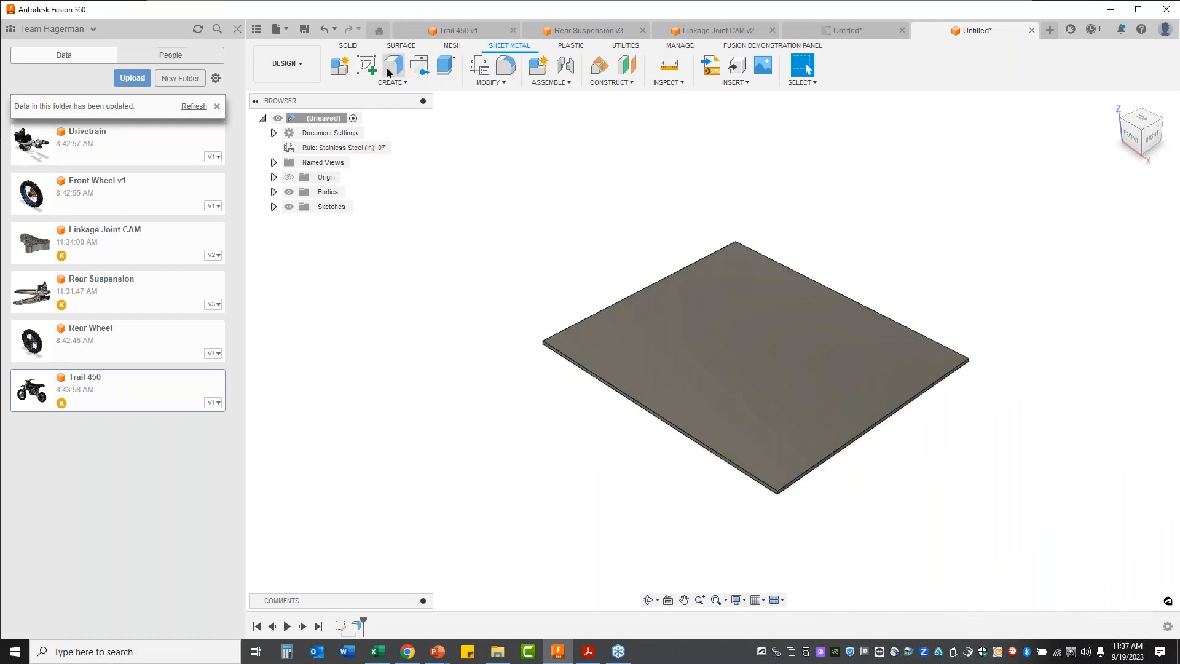
left_click(633, 406)
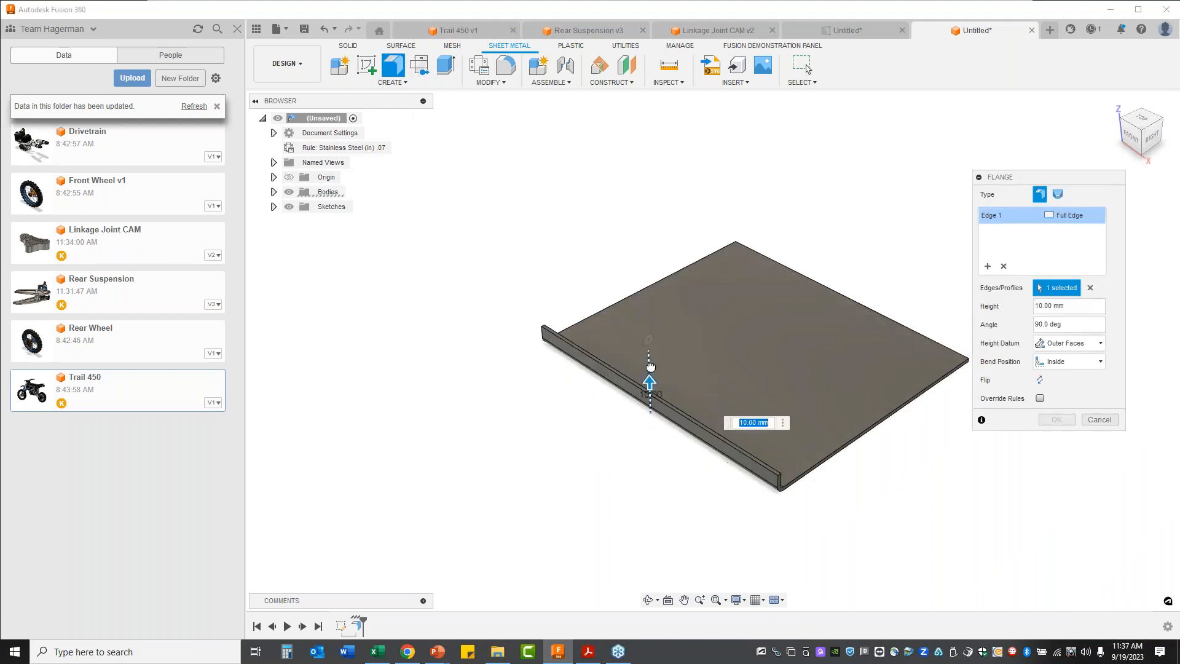
left_click_drag(650, 367, 649, 343)
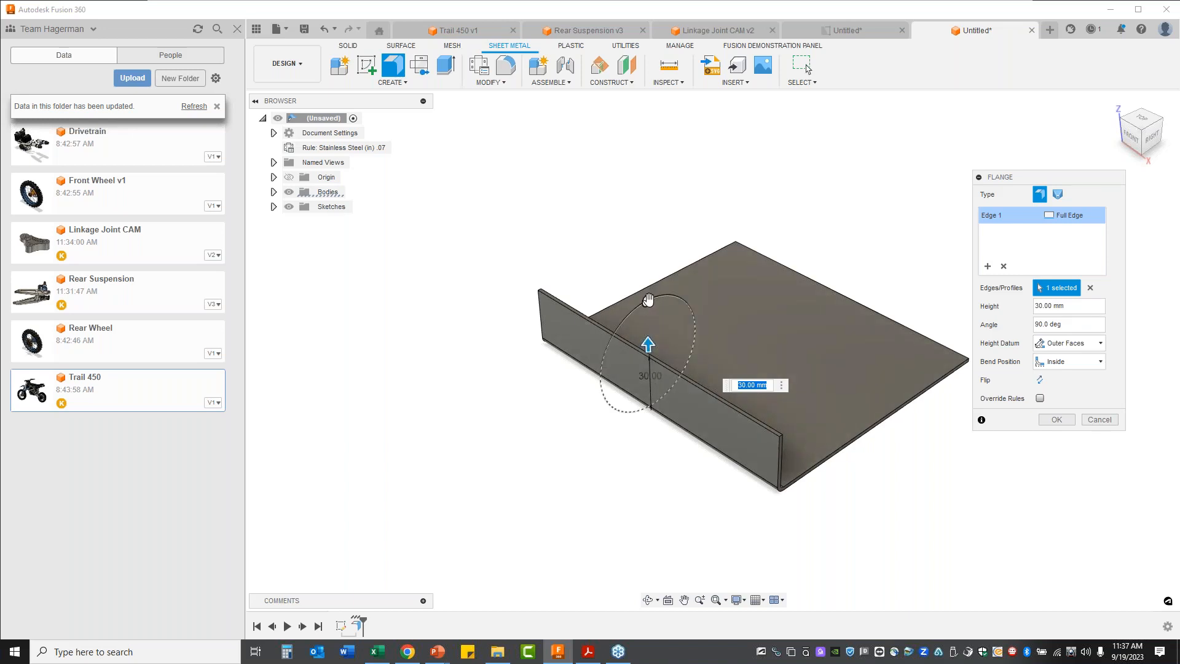
left_click_drag(648, 300, 608, 339)
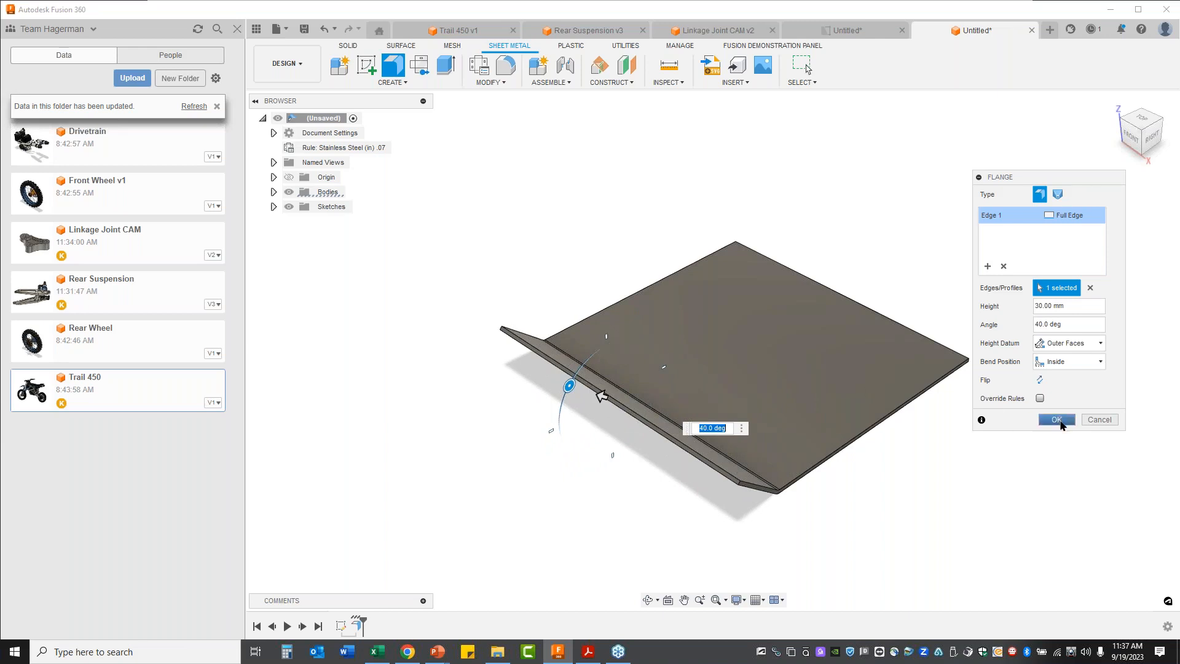
left_click(1056, 420)
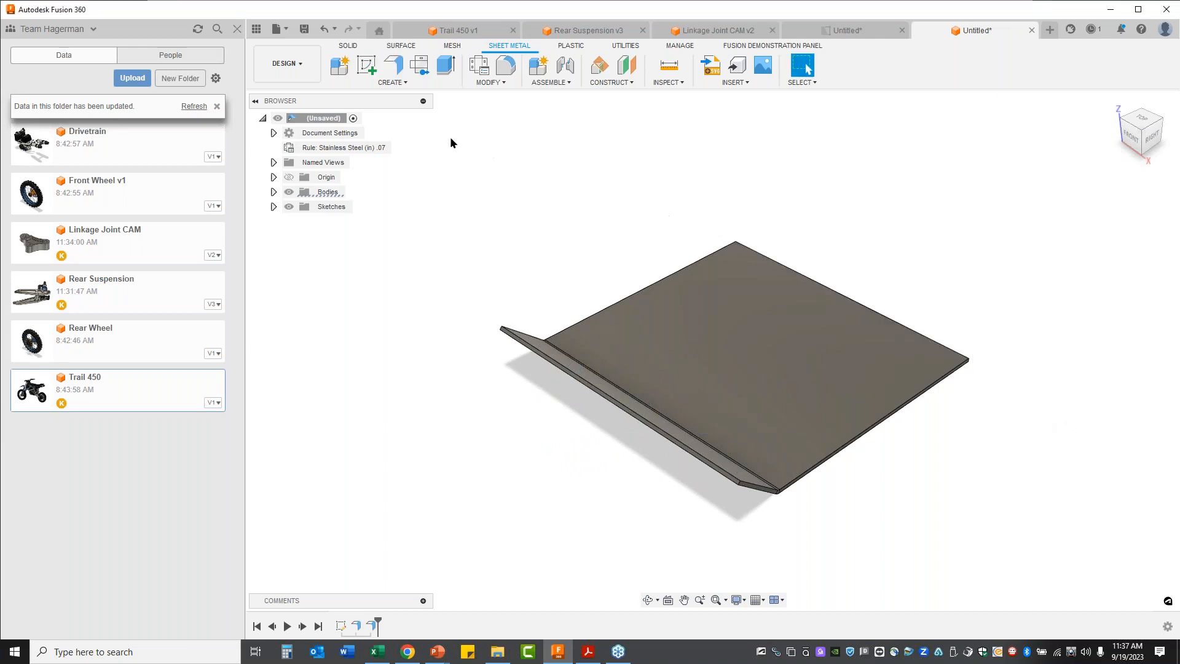
Mirror the angled edge flange feature across the XZ origin plane to the plate's opposite long edge.
left_click(392, 83)
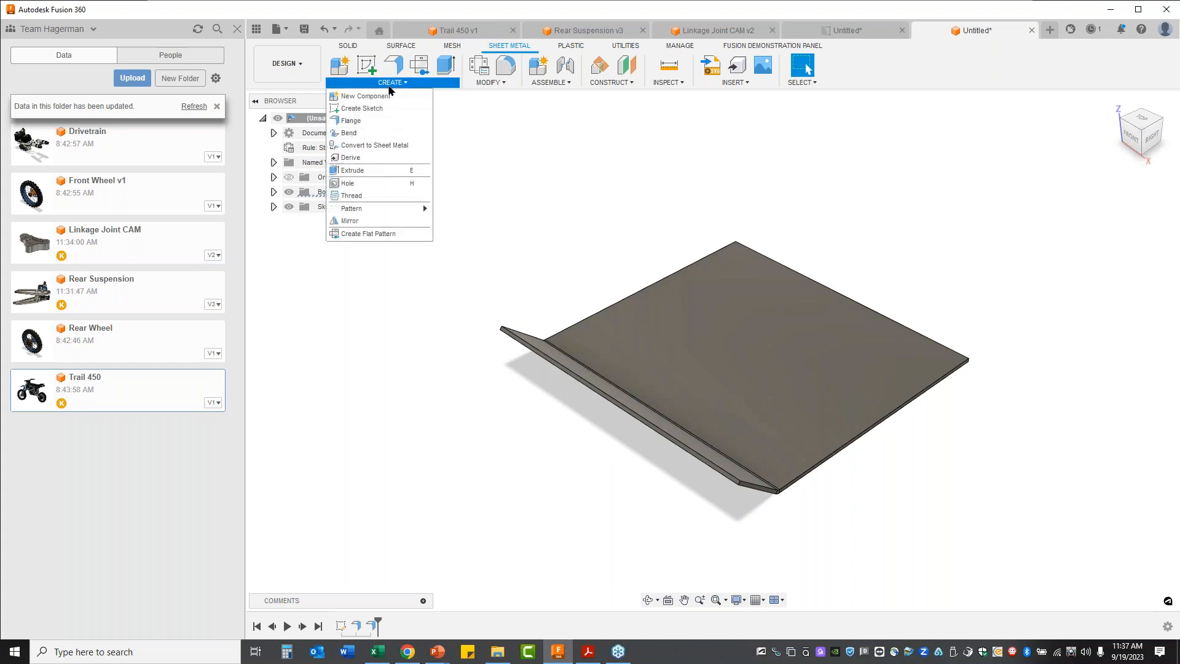
left_click(355, 221)
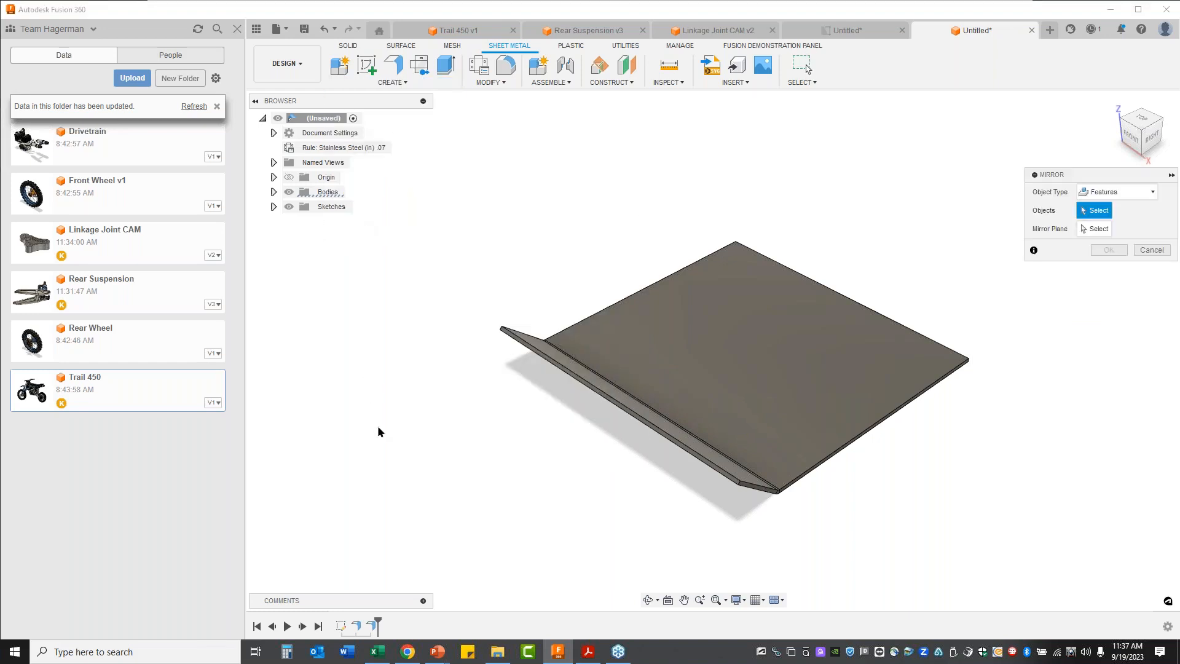
left_click(371, 626)
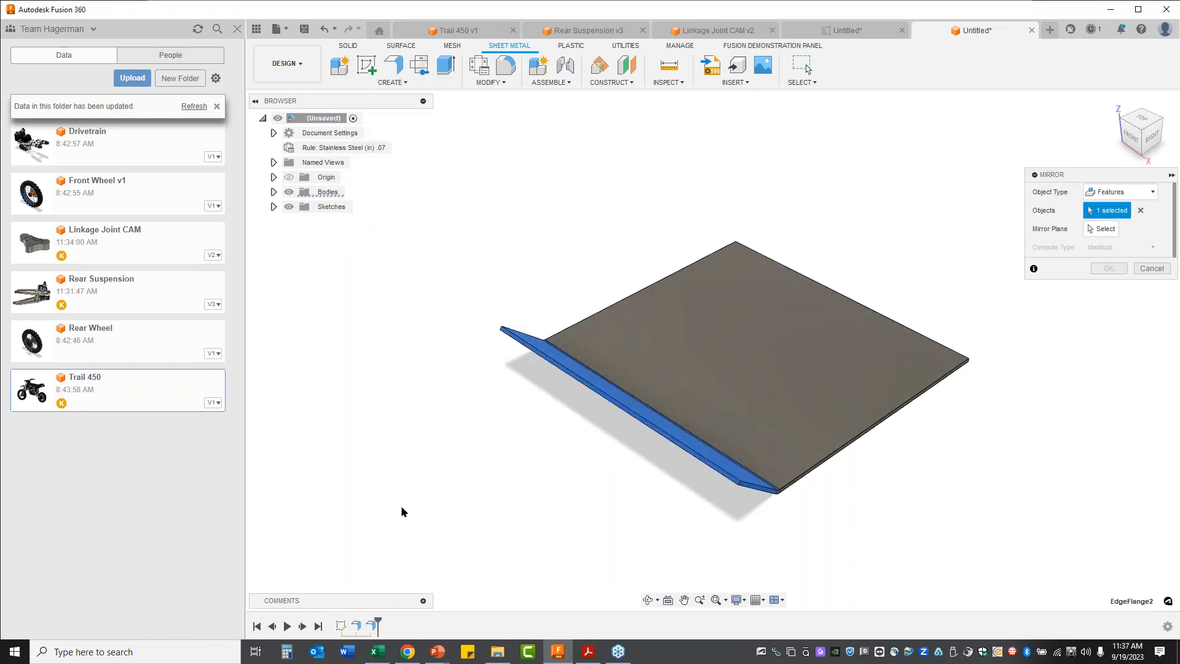
left_click(273, 176)
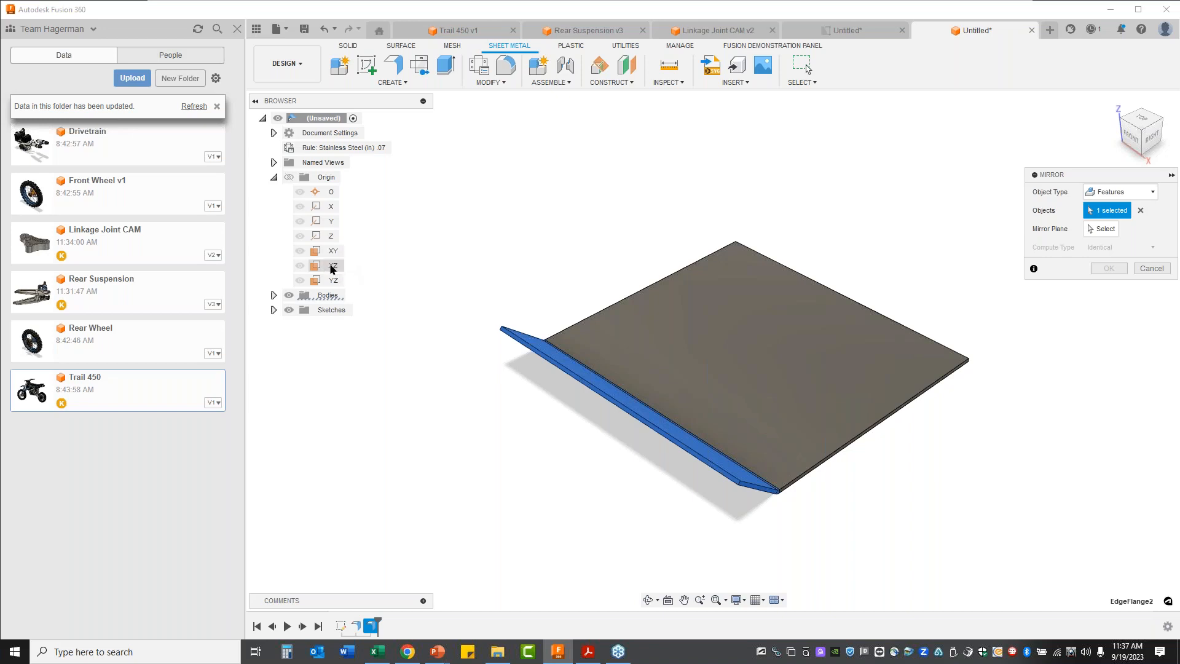
left_click(1100, 230)
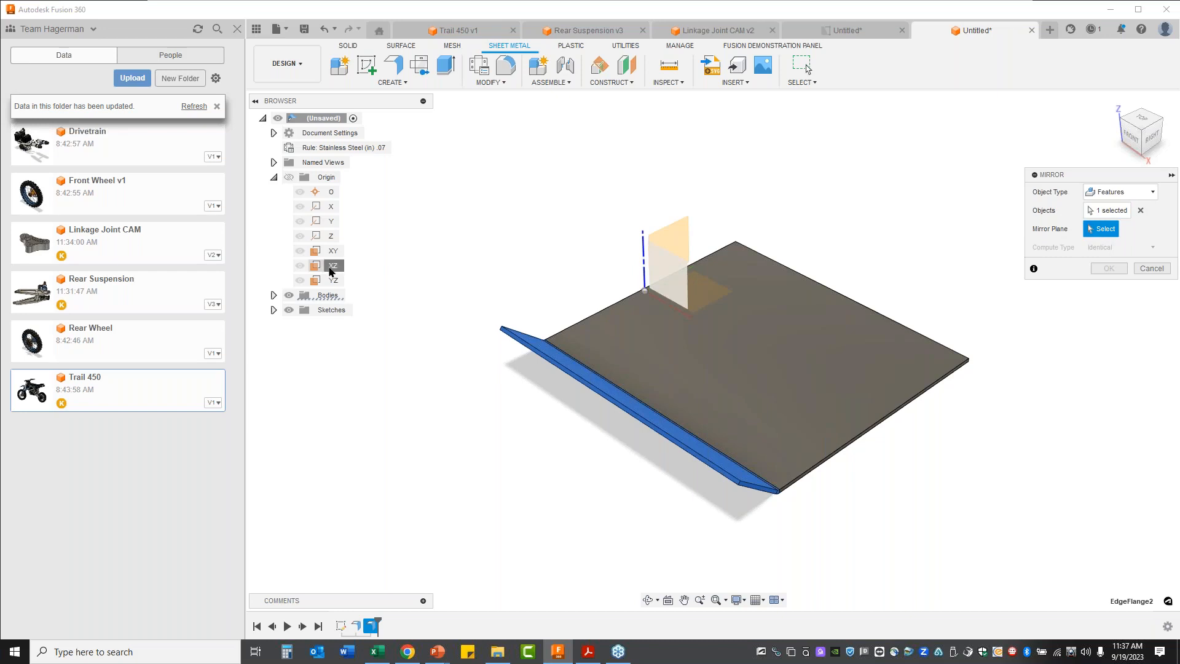
left_click(332, 268)
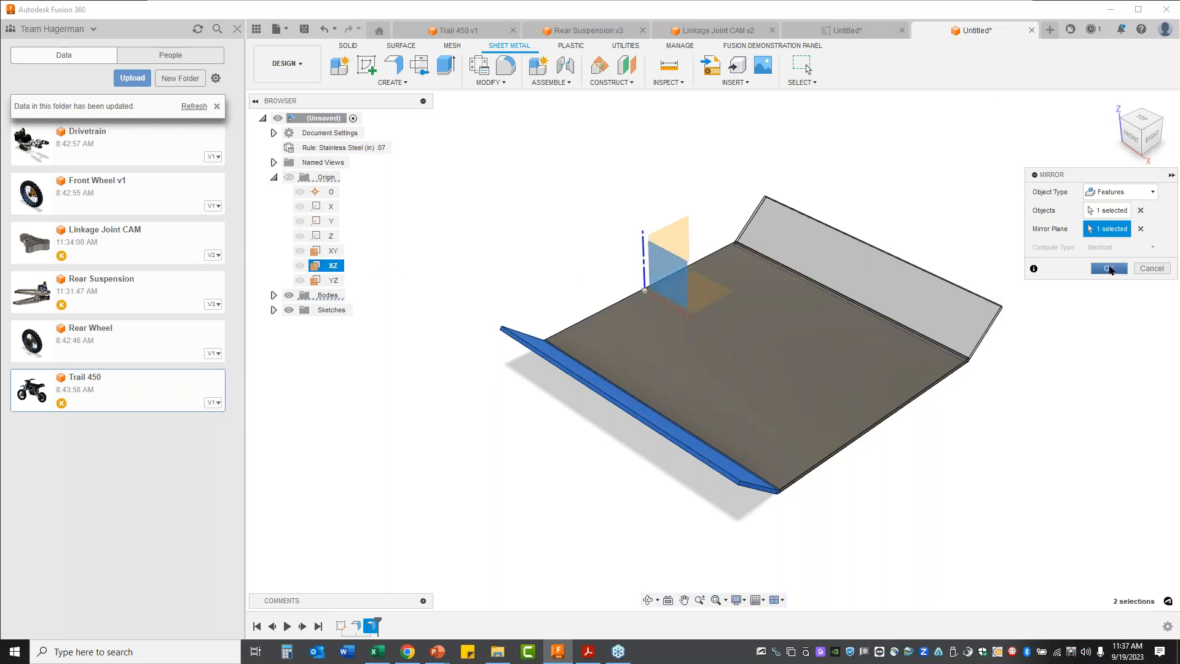
left_click(1109, 269)
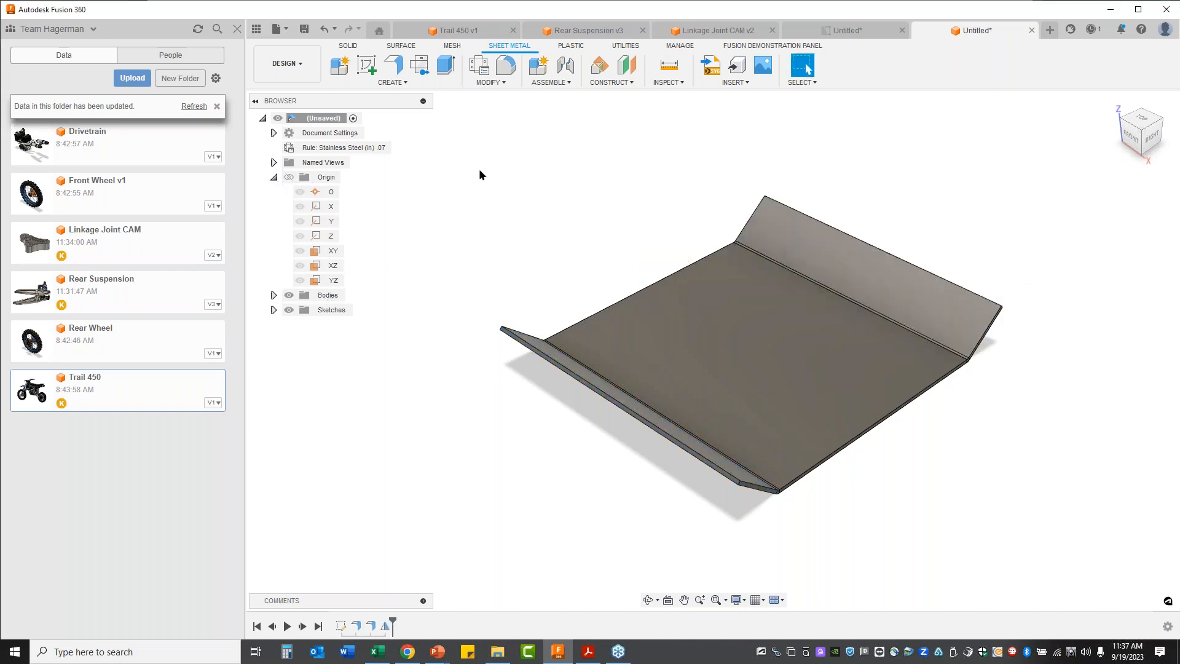
Review the design's Stainless Steel (in) .07 sheet metal rule and the library rules, and preview a new rule based on Steel (mm) without saving.
left_click(480, 72)
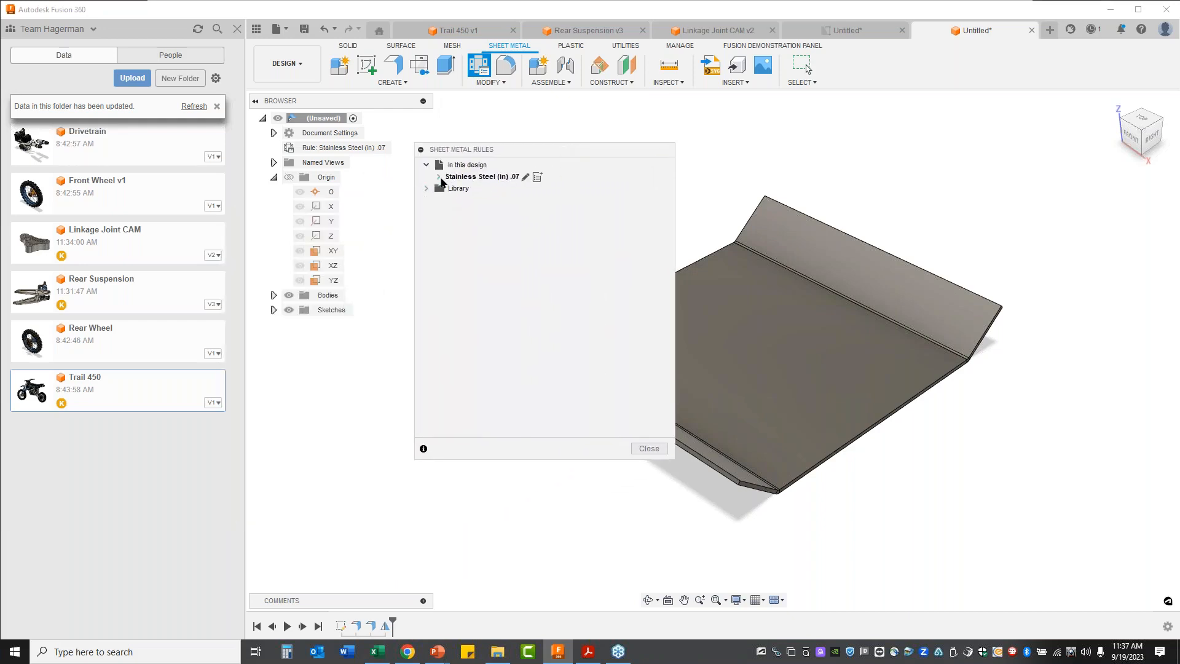
left_click(439, 177)
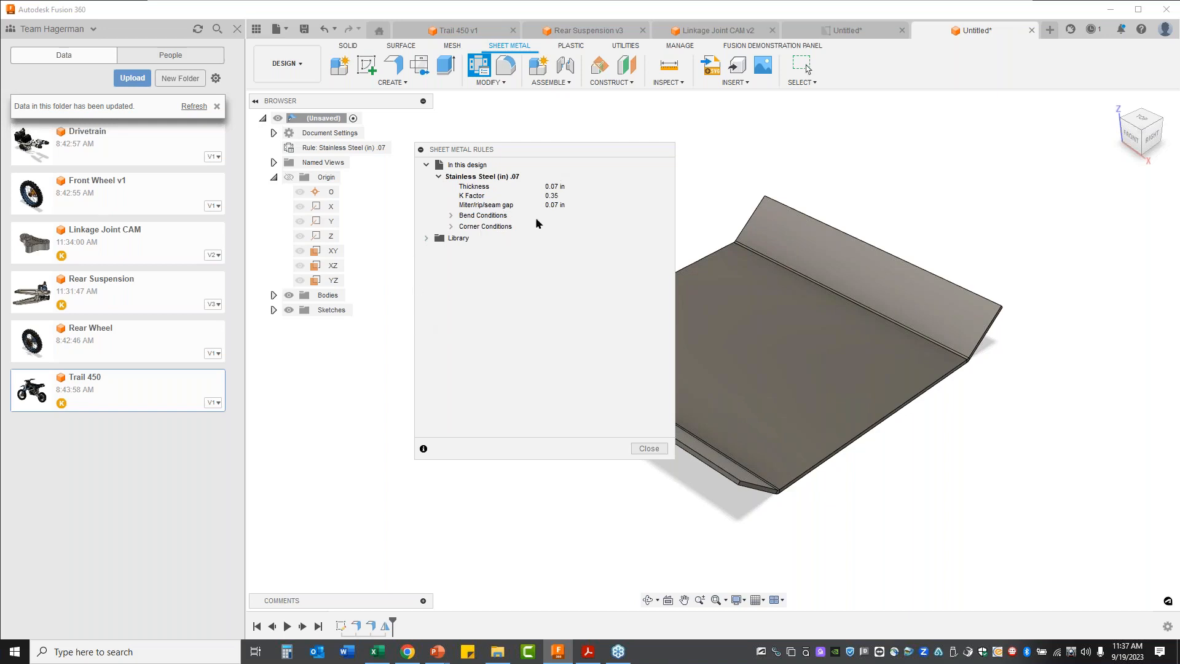
mouse_move(534, 182)
left_click(426, 238)
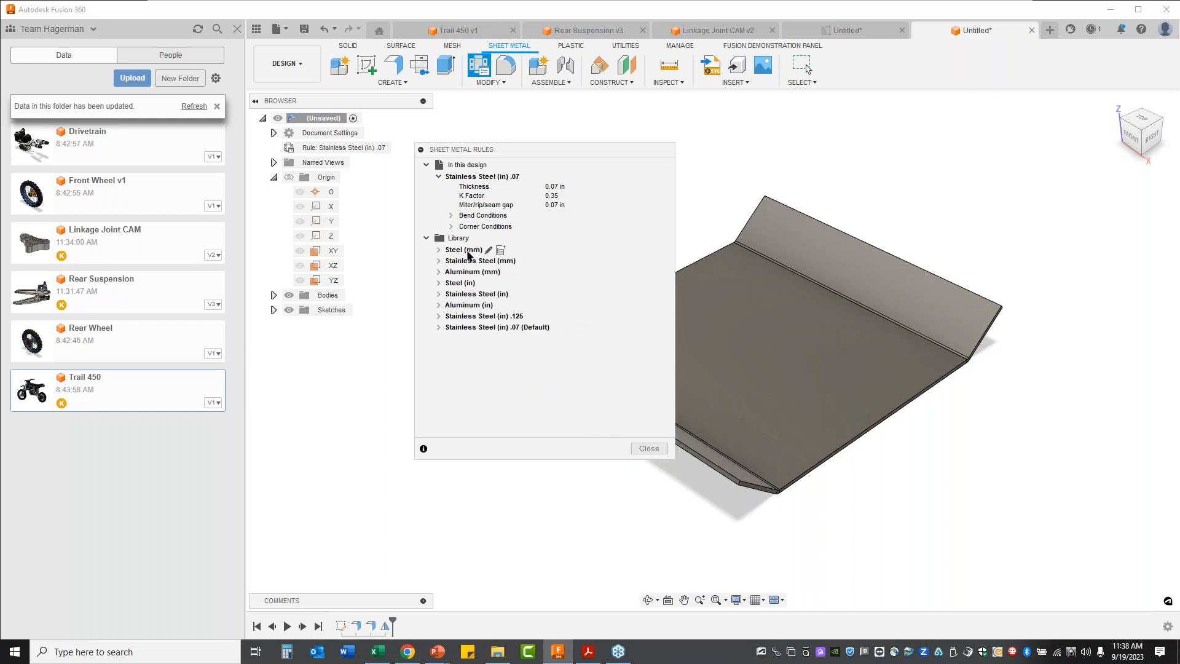
left_click(500, 250)
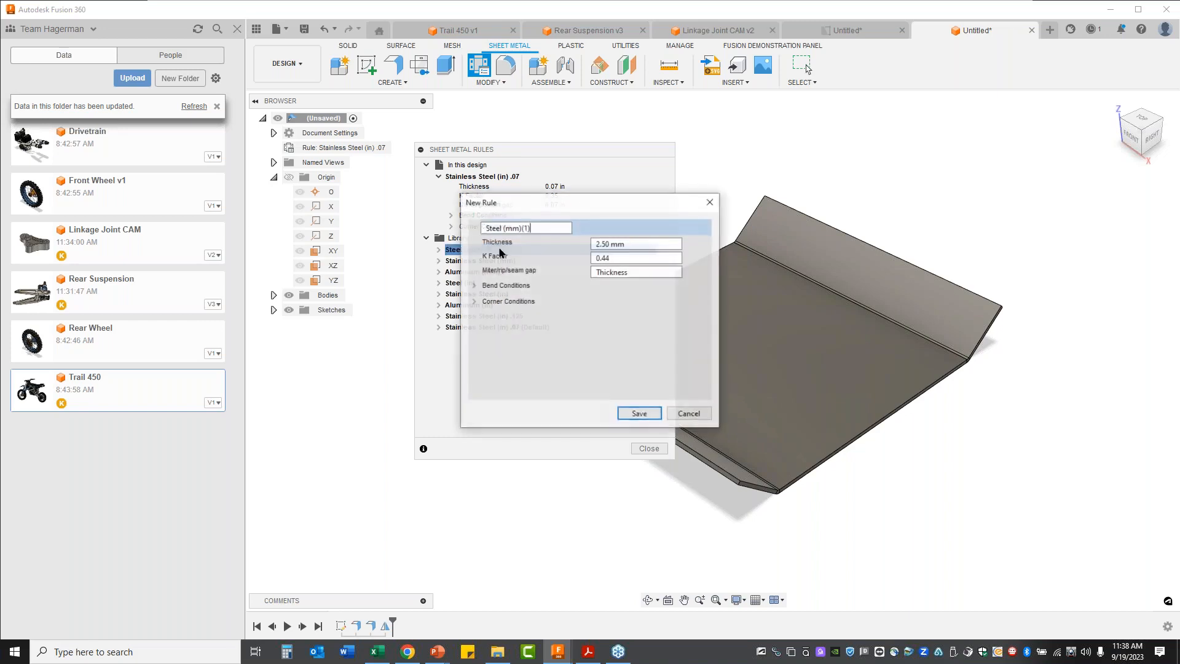
left_click(696, 414)
left_click(655, 451)
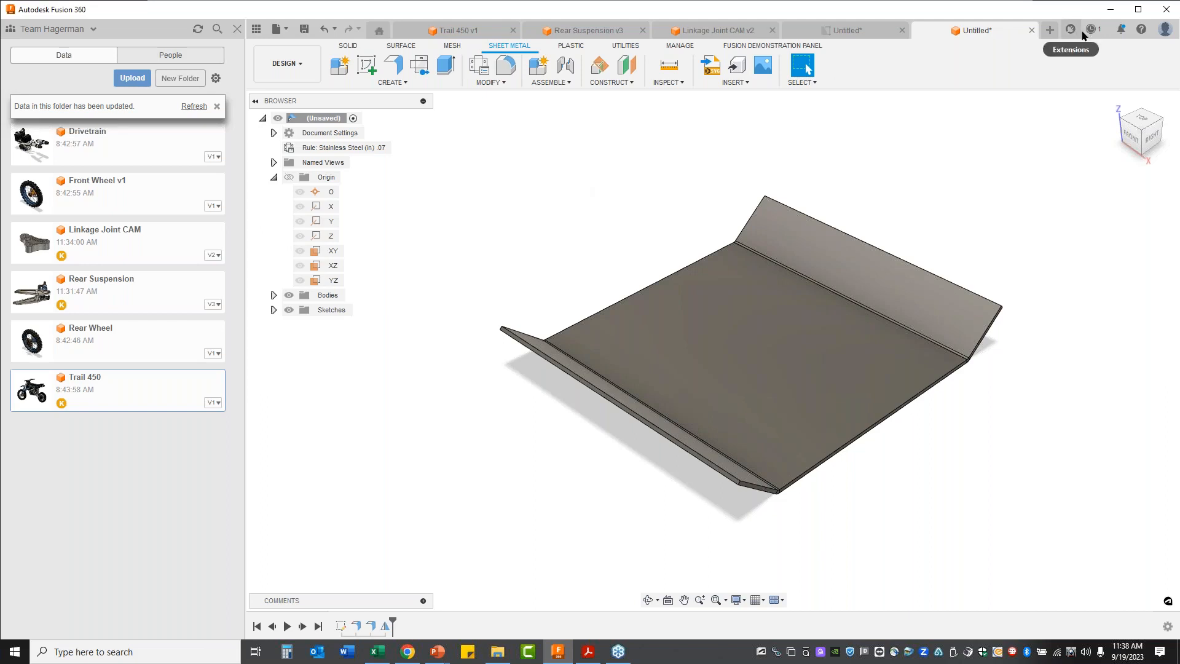
Browse the available extensions and examine the overview and documentation of the Nesting & Fabrication Extension.
left_click(1071, 31)
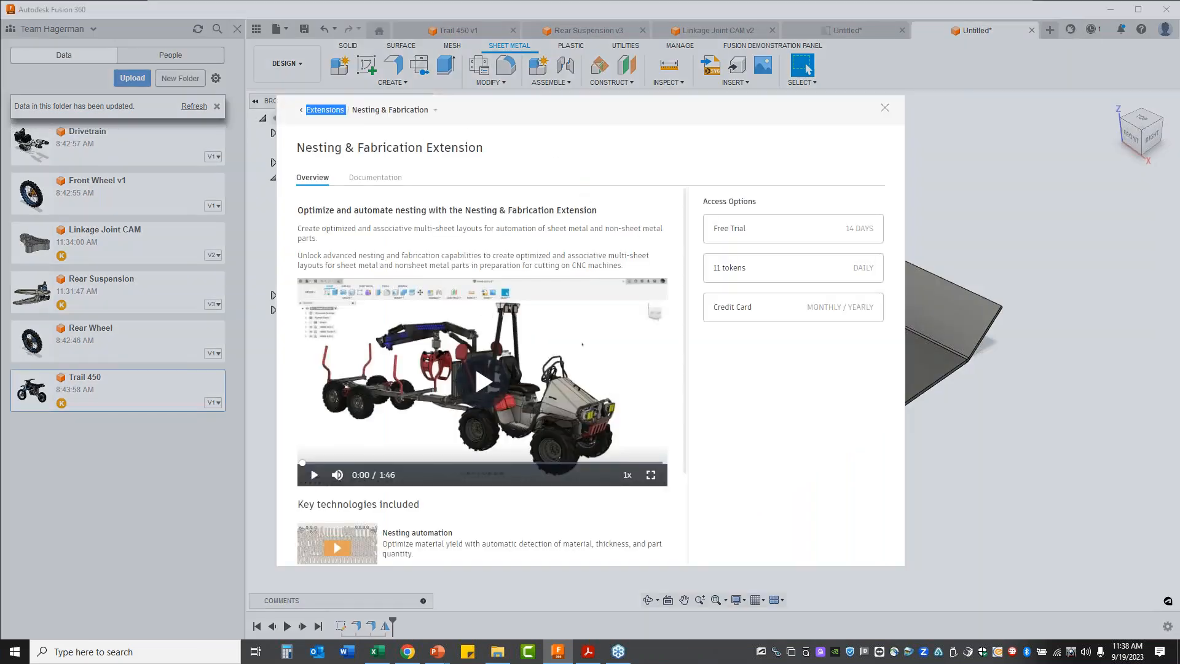
left_click(331, 116)
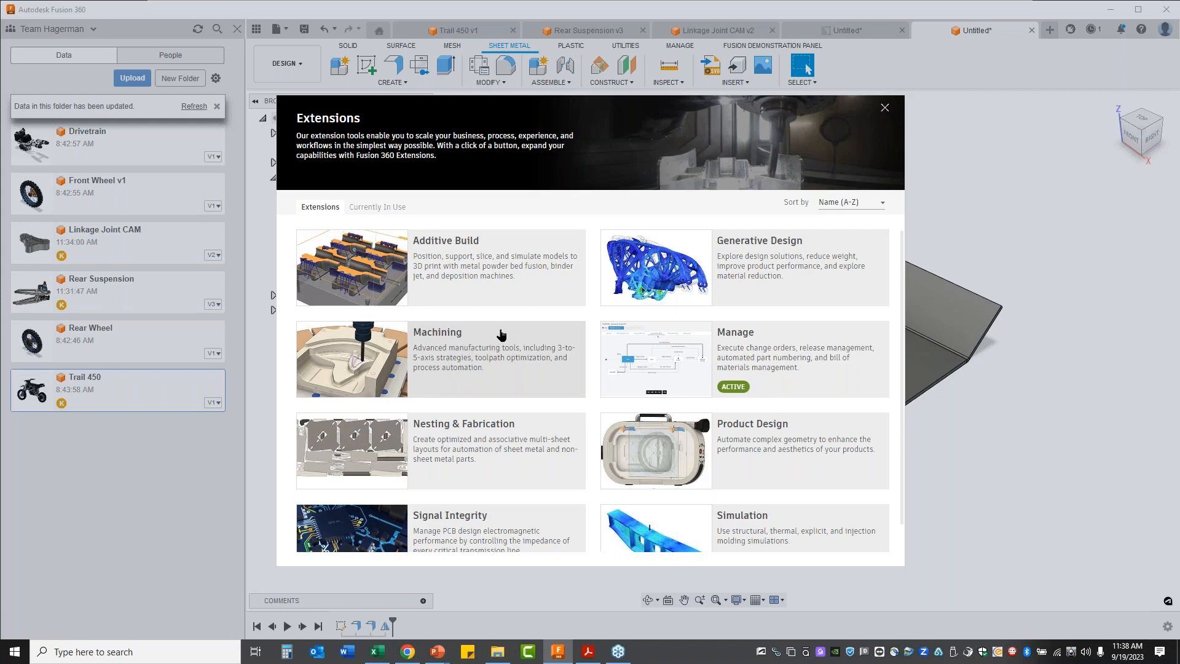
left_click(453, 454)
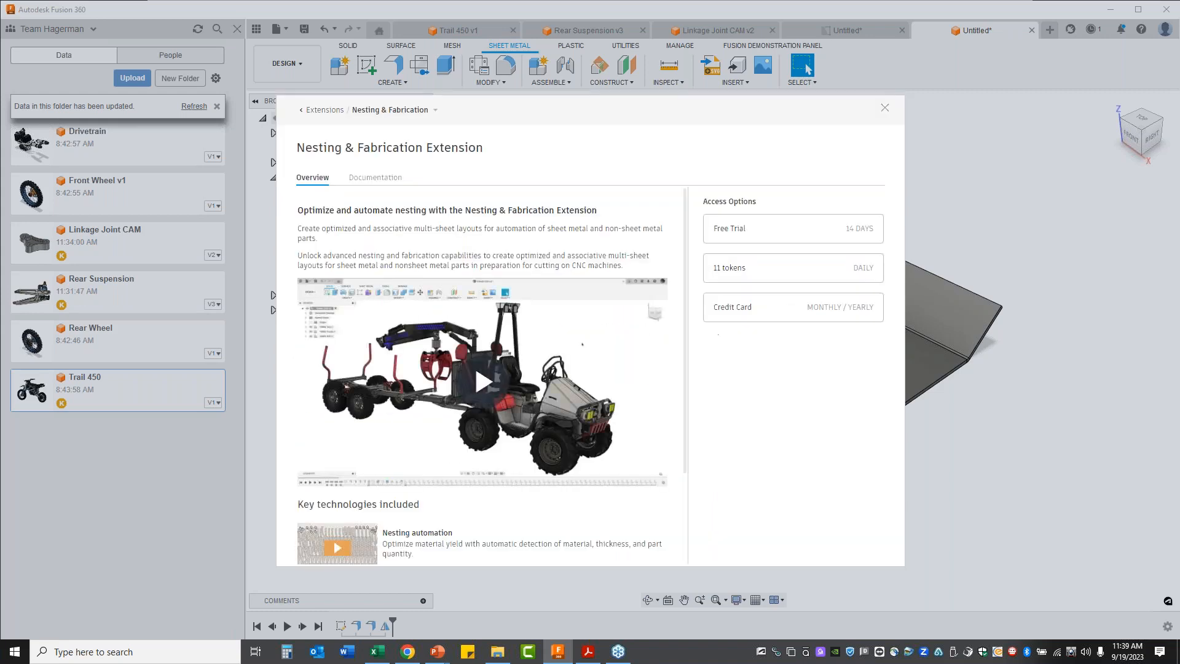
scroll(642, 339, "down", 2)
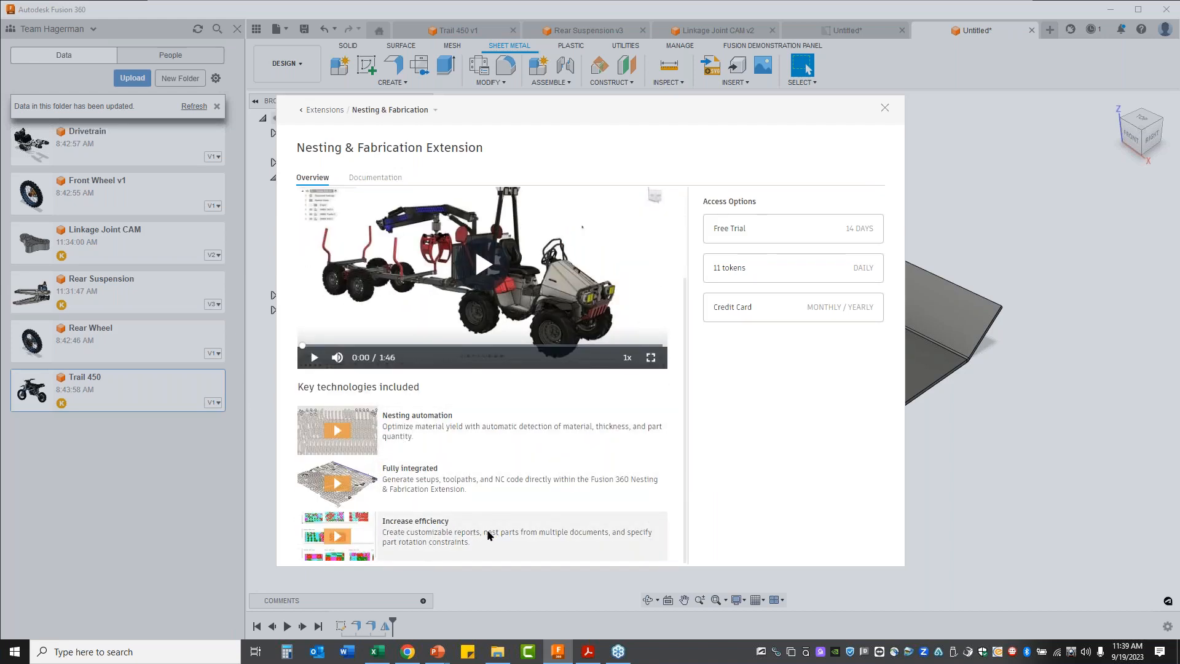
left_click(373, 180)
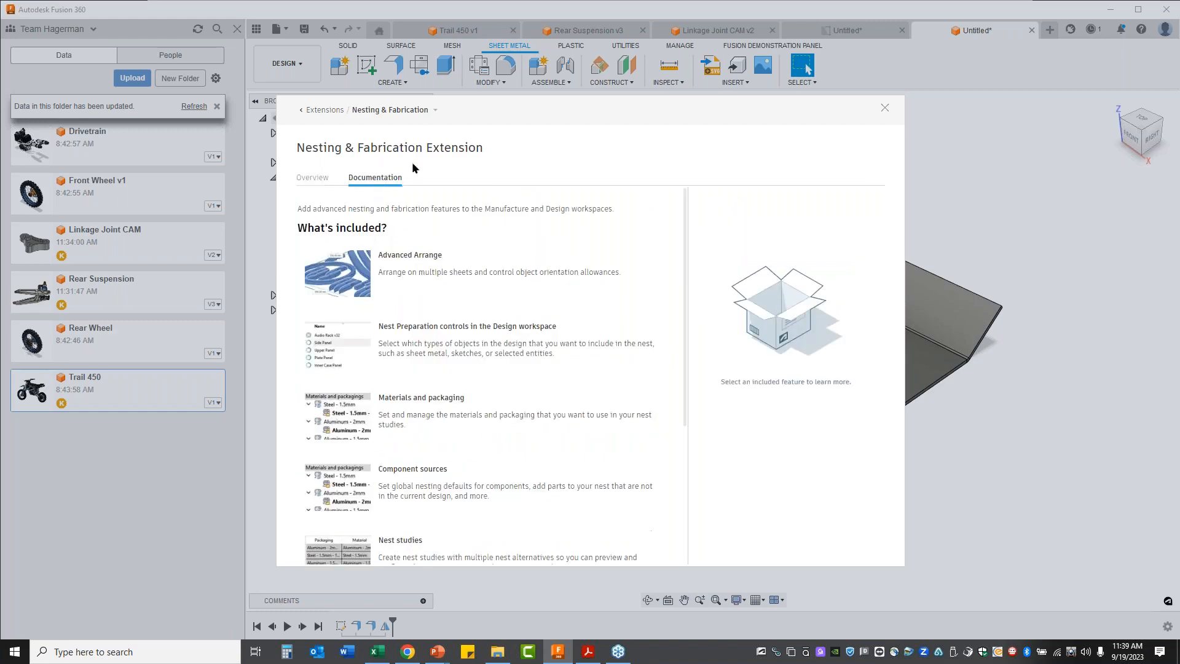
scroll(499, 491, "down", 5)
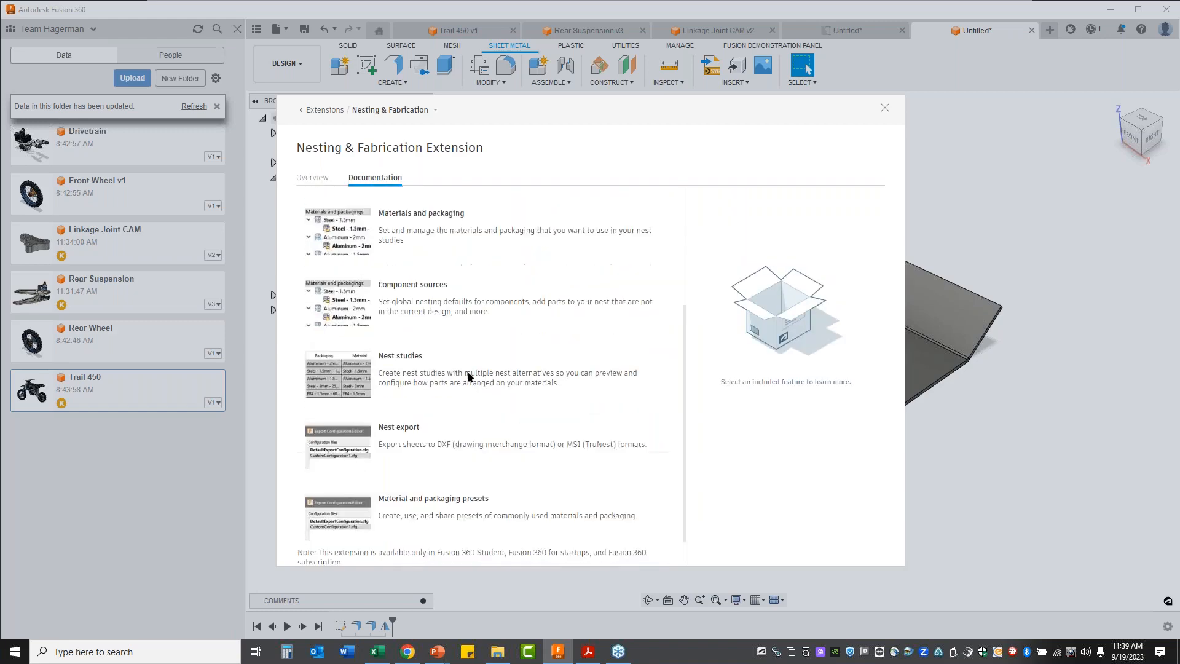
left_click(315, 178)
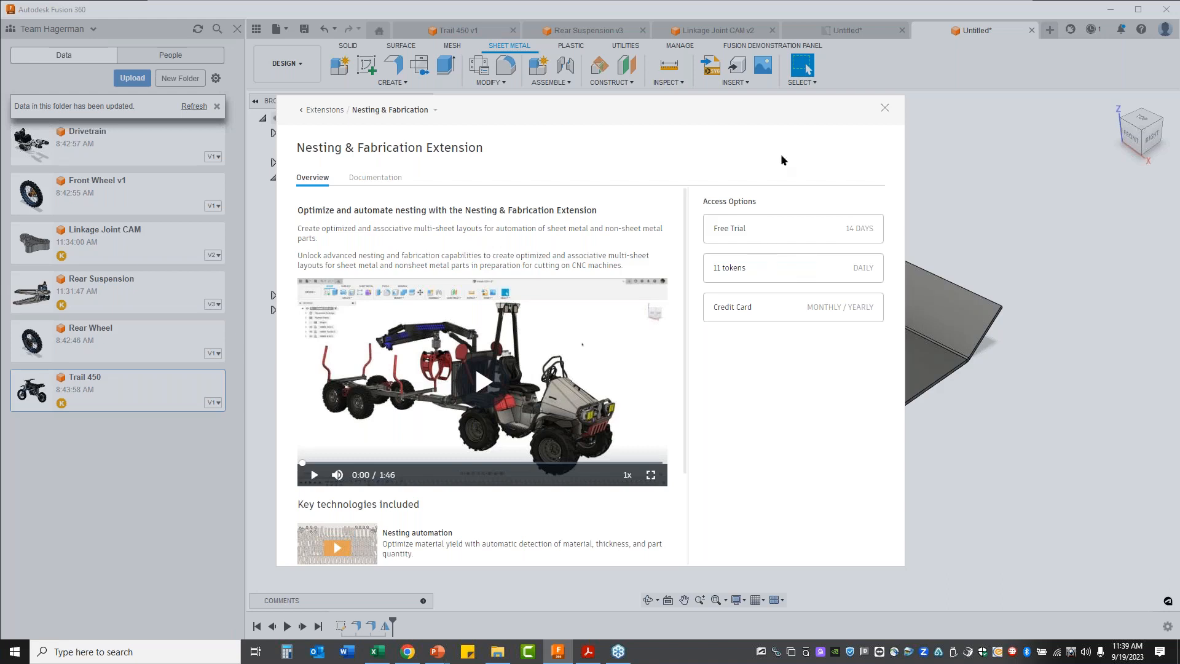
left_click(885, 108)
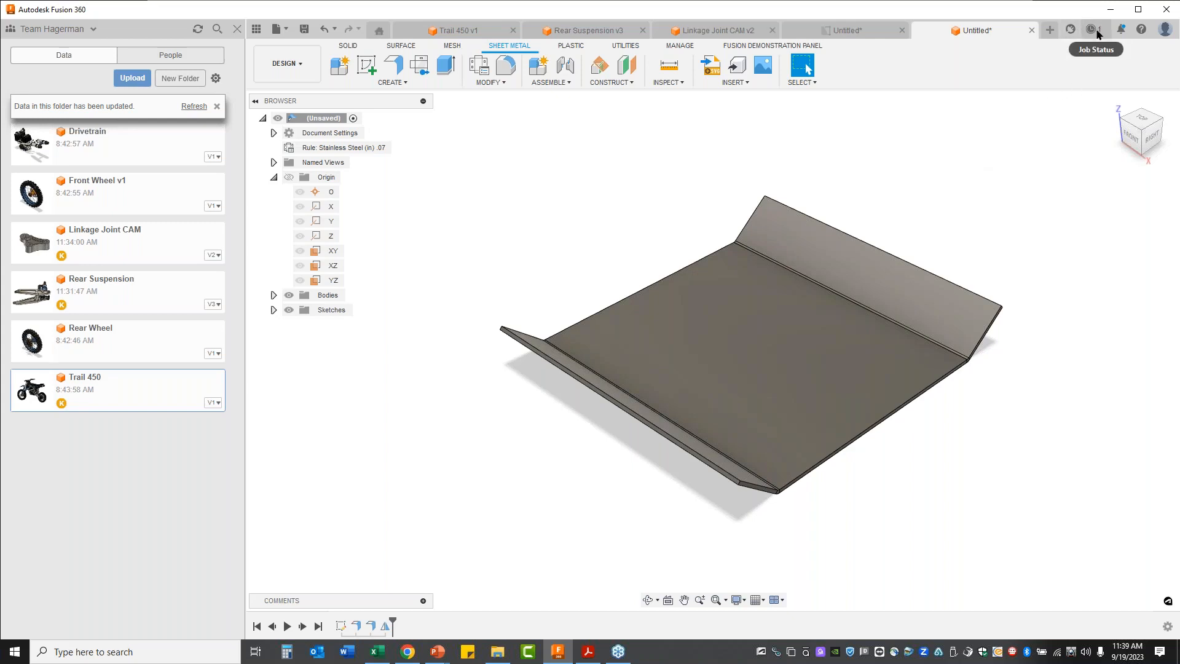
Check the job status for the software update options and the online working state.
left_click(1094, 29)
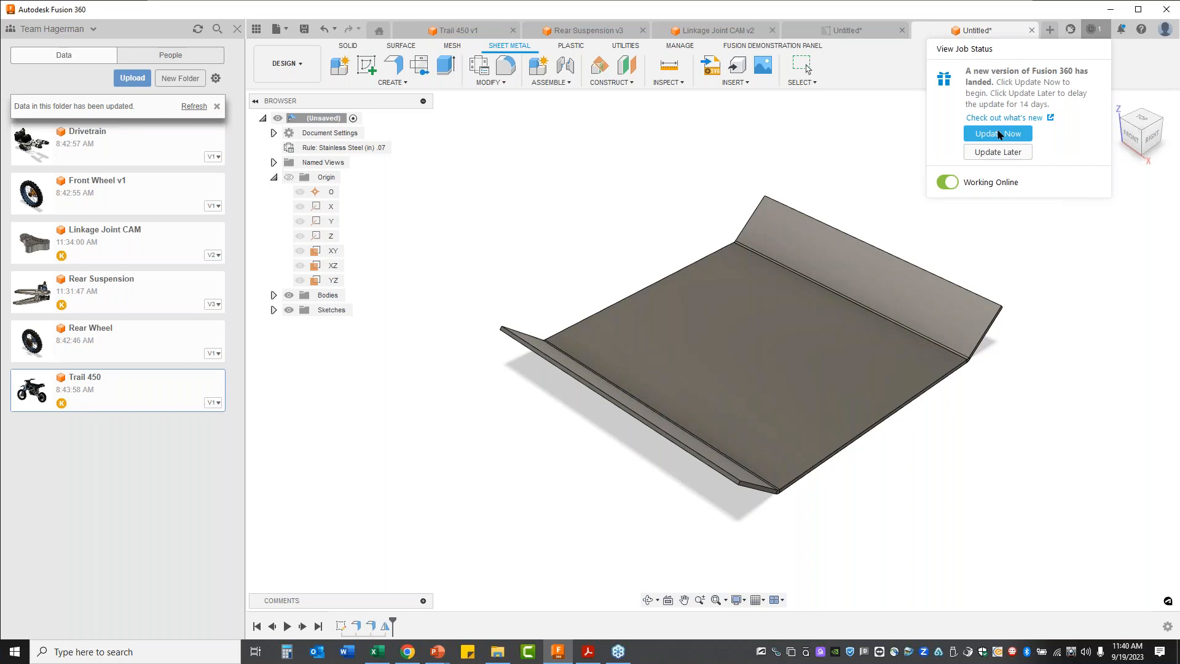
left_click(852, 147)
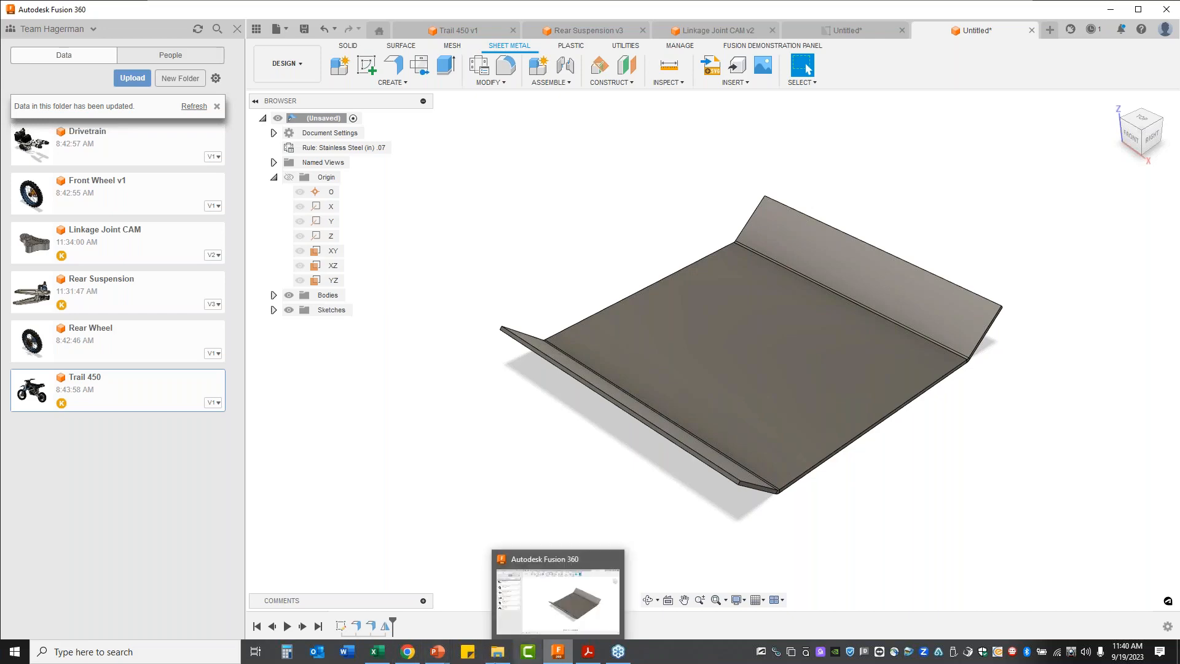
Switch to the PowerPoint slide show and advance from the Demo Time slide to the Hagerman Training Offers slide.
mouse_move(446, 655)
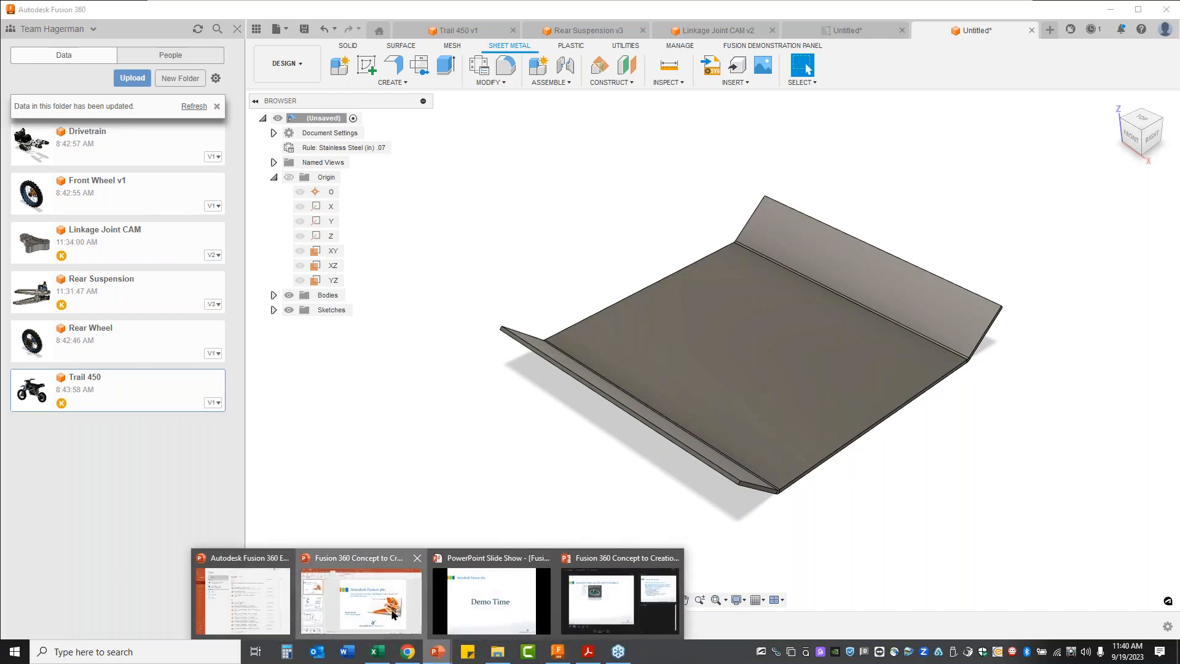
left_click(394, 617)
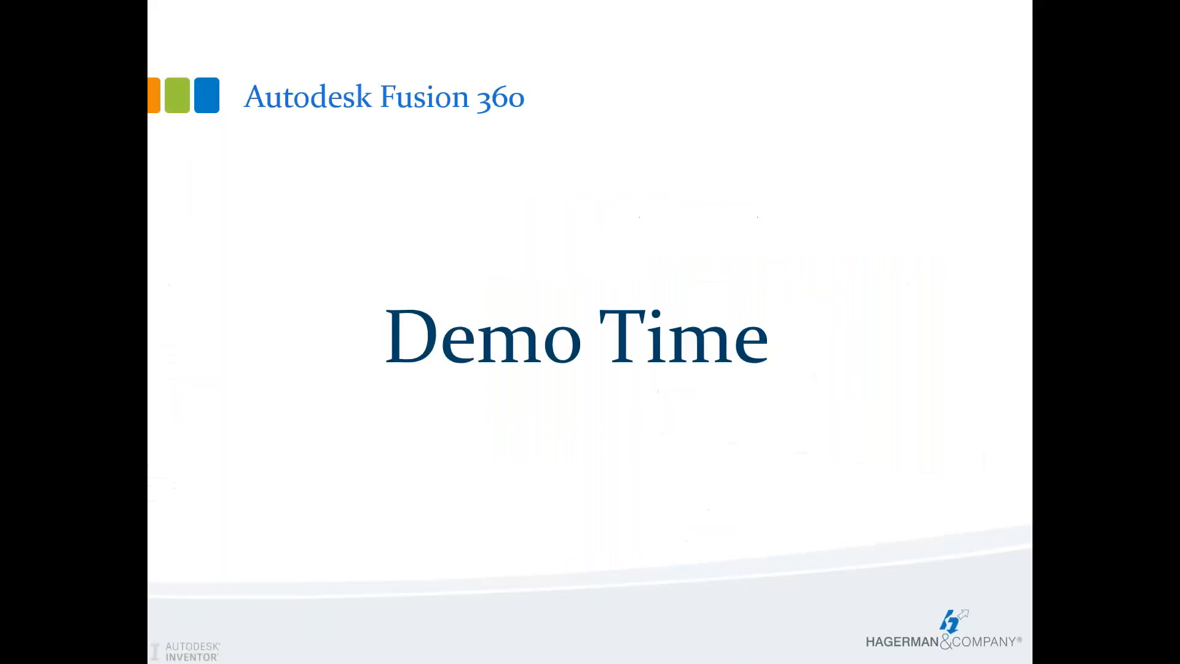
left_click(726, 505)
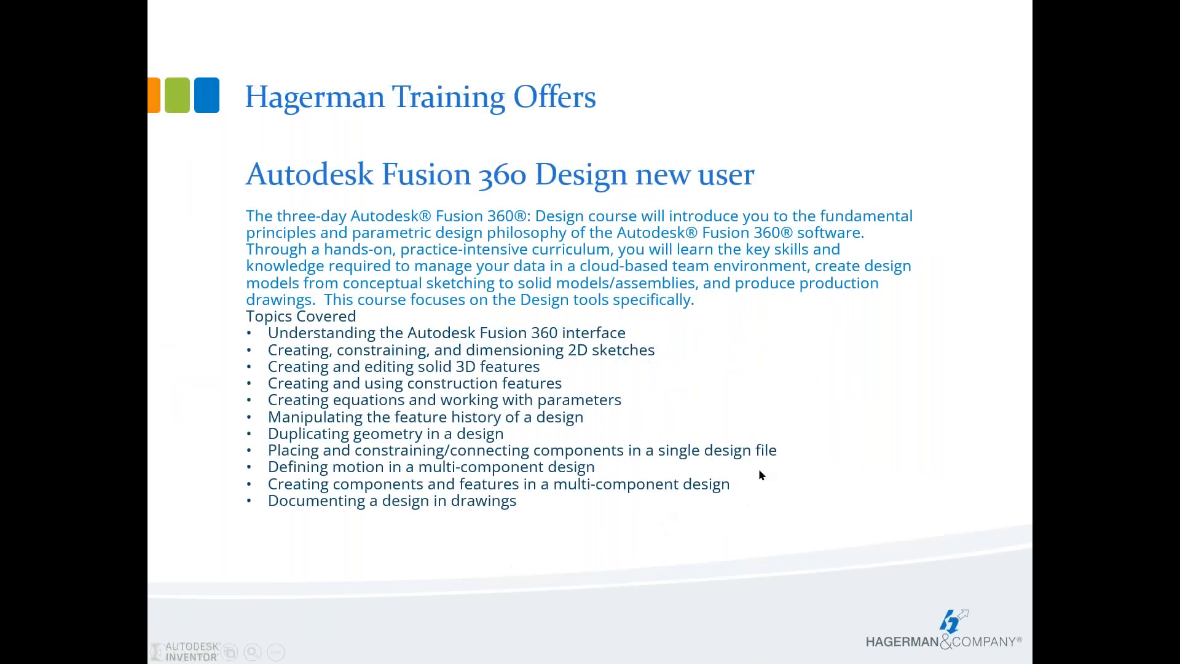